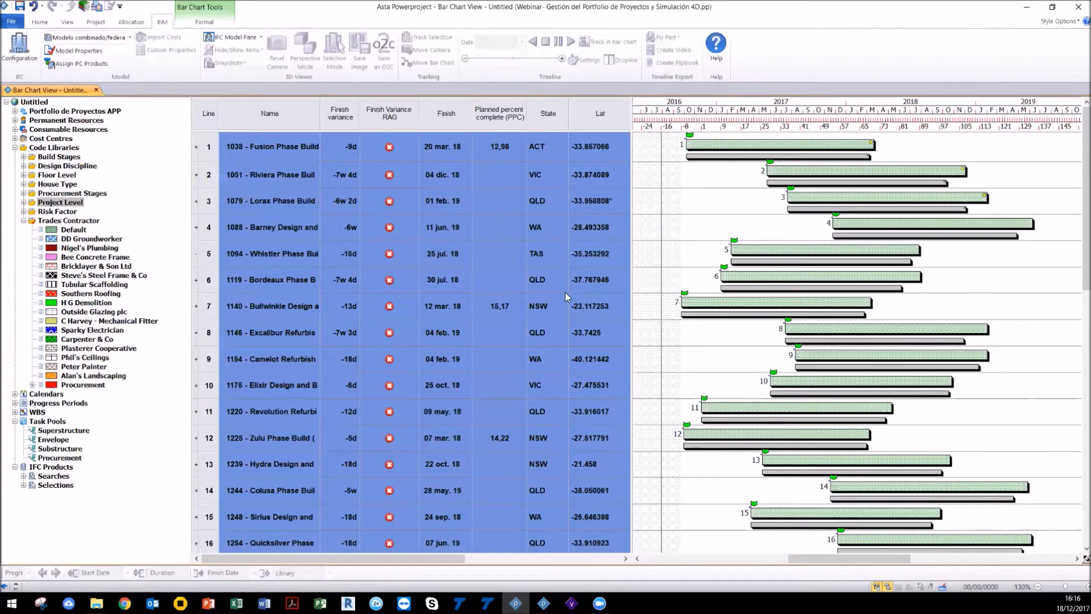
Step: Examine the portfolio spreadsheet's extra columns and copy the Latitude column
left_click_drag(630, 300, 932, 305)
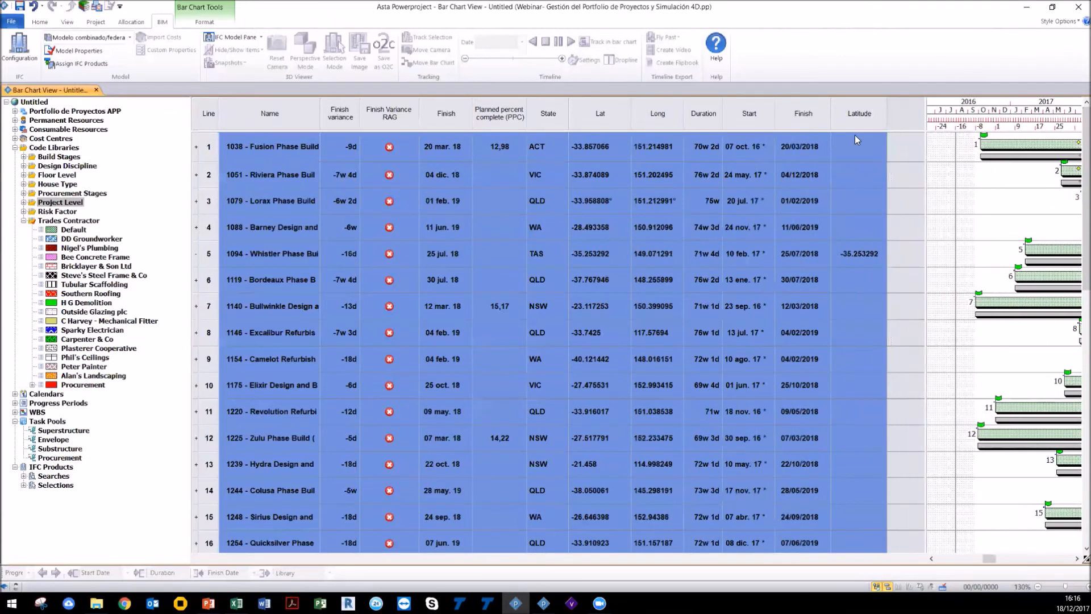
left_click(855, 116)
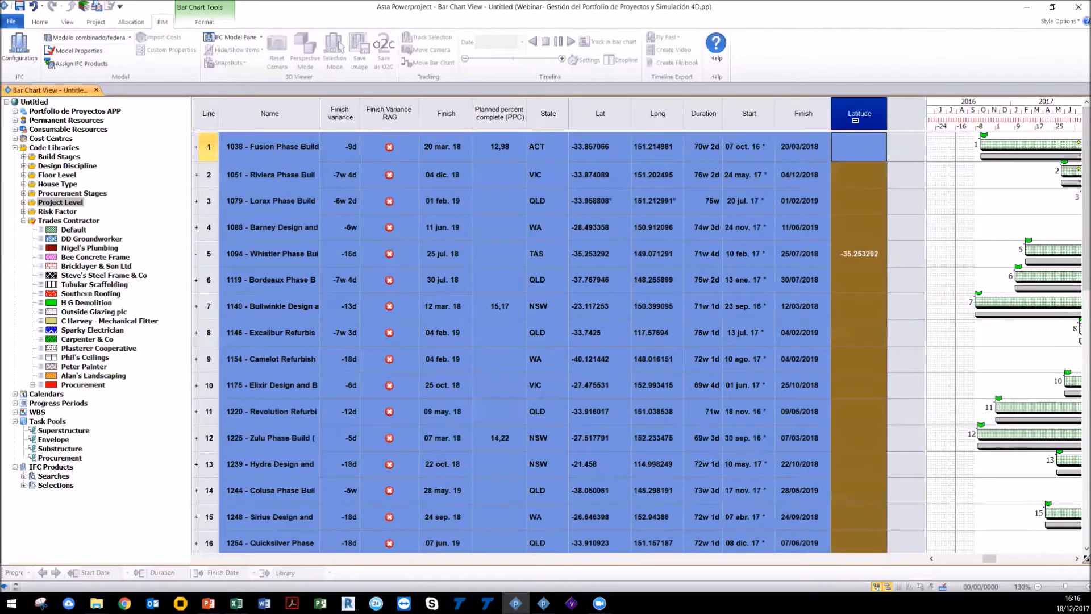
right_click(895, 118)
mouse_move(908, 223)
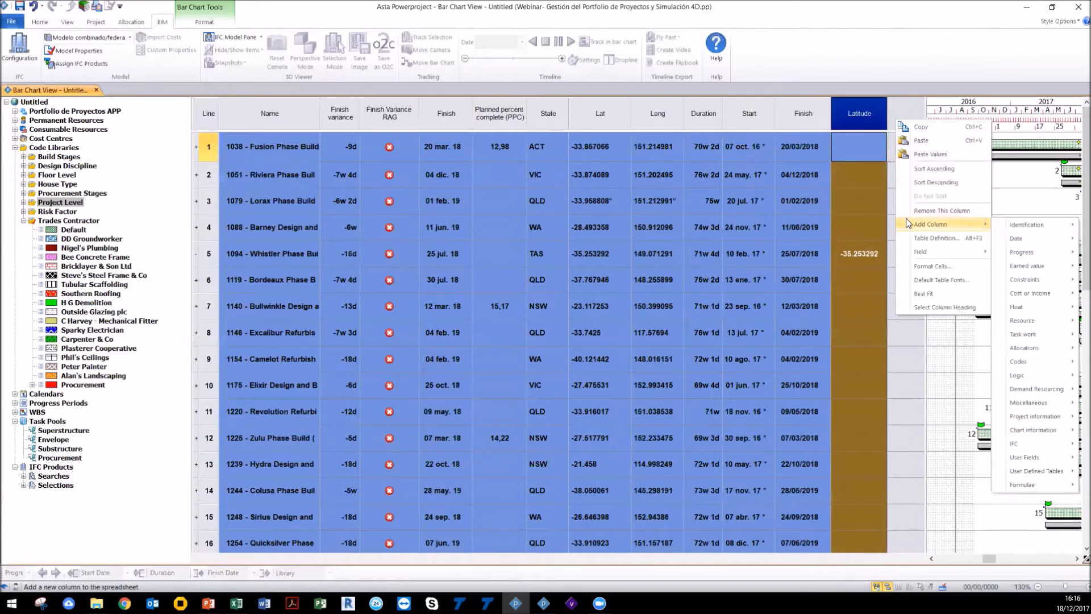
left_click(923, 127)
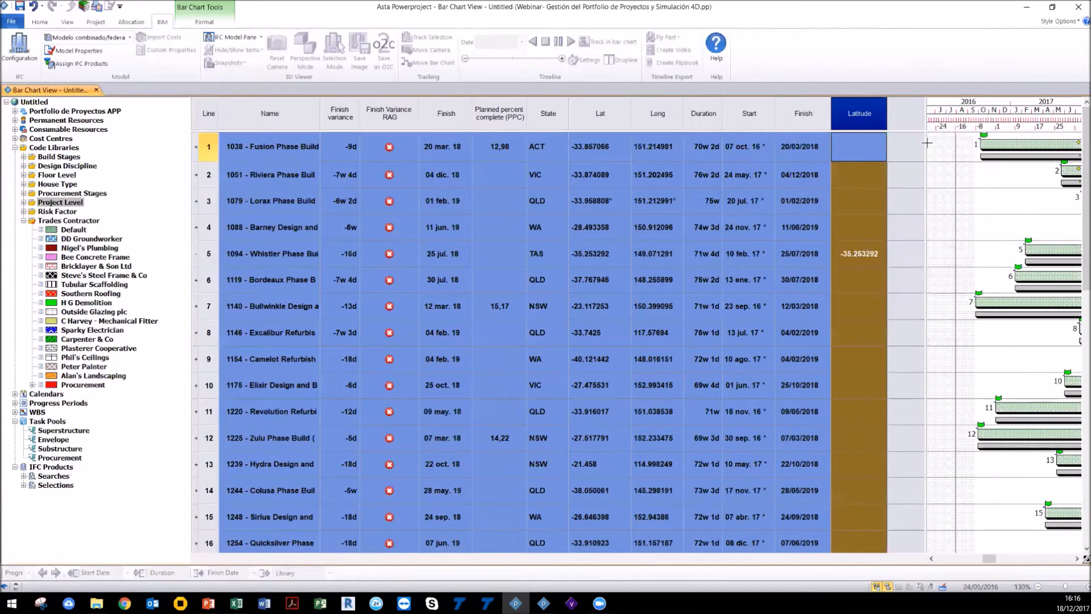
left_click(927, 145)
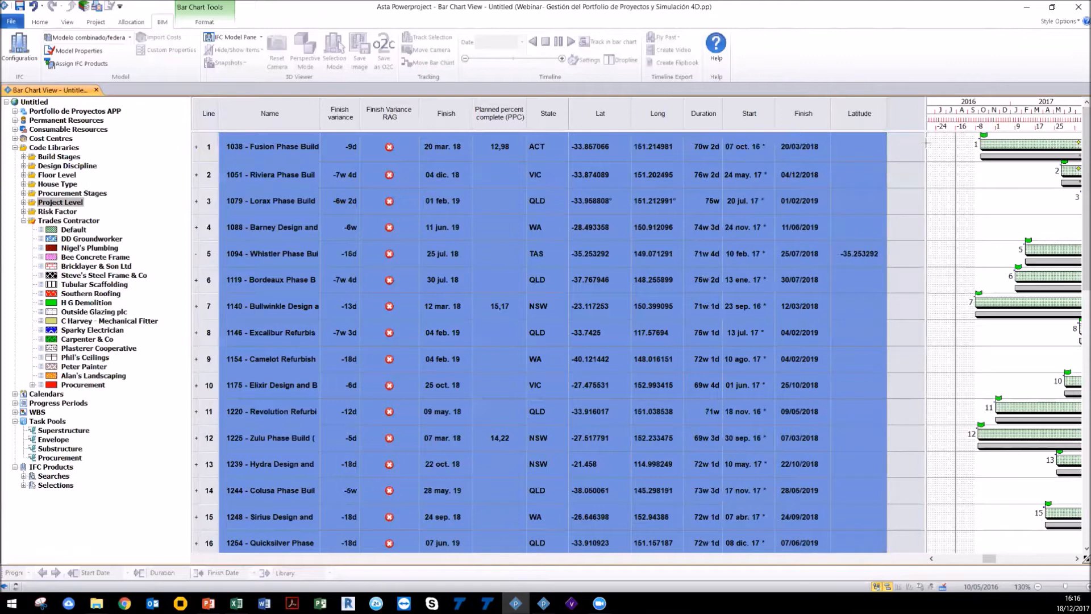
left_click_drag(926, 140, 833, 159)
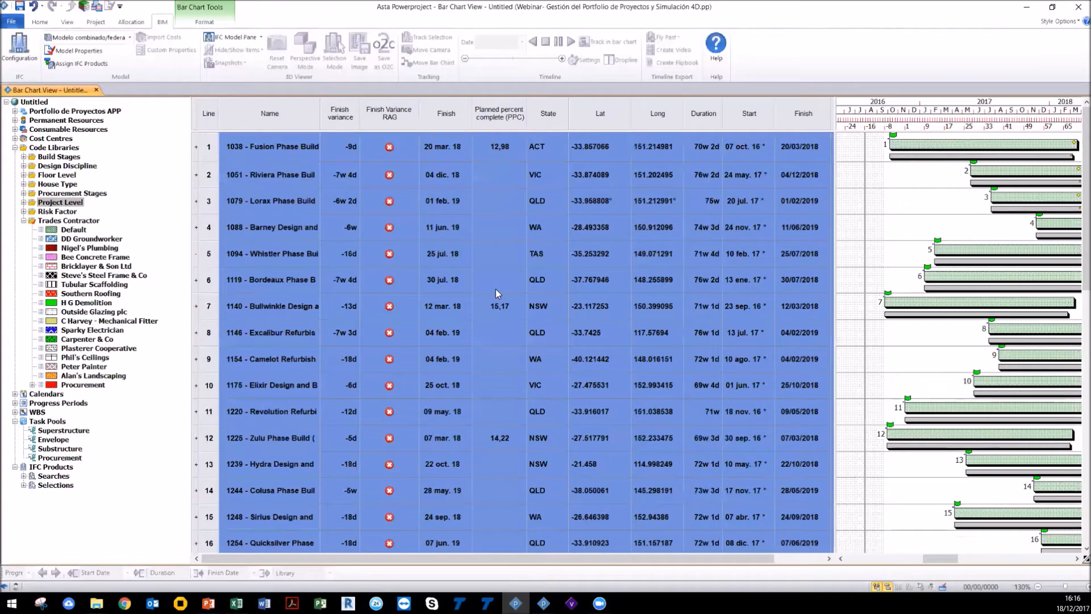
Step: Rearrange the split between the spreadsheet and bar chart, selecting the Fusion Phase Build bar
scroll(343, 151, "down", 3)
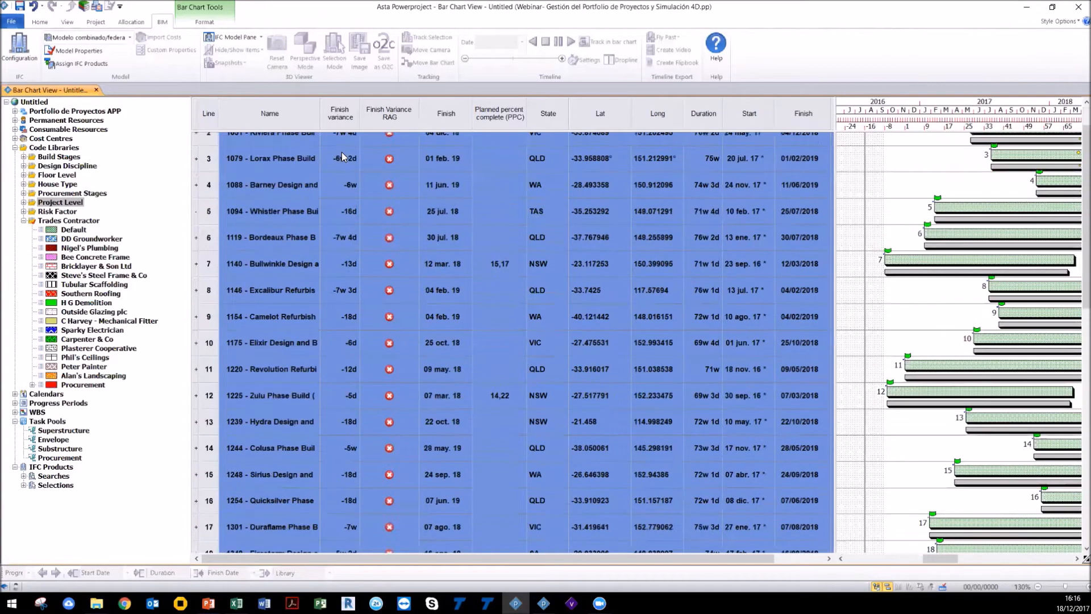
scroll(342, 152, "up", 3)
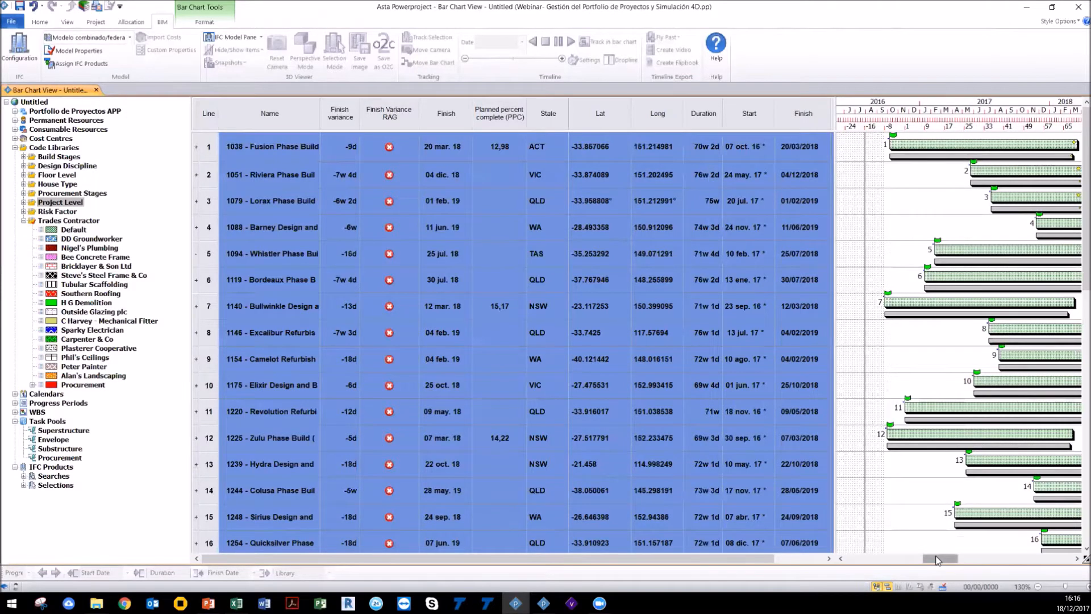
left_click_drag(936, 559, 941, 560)
left_click_drag(834, 315, 579, 327)
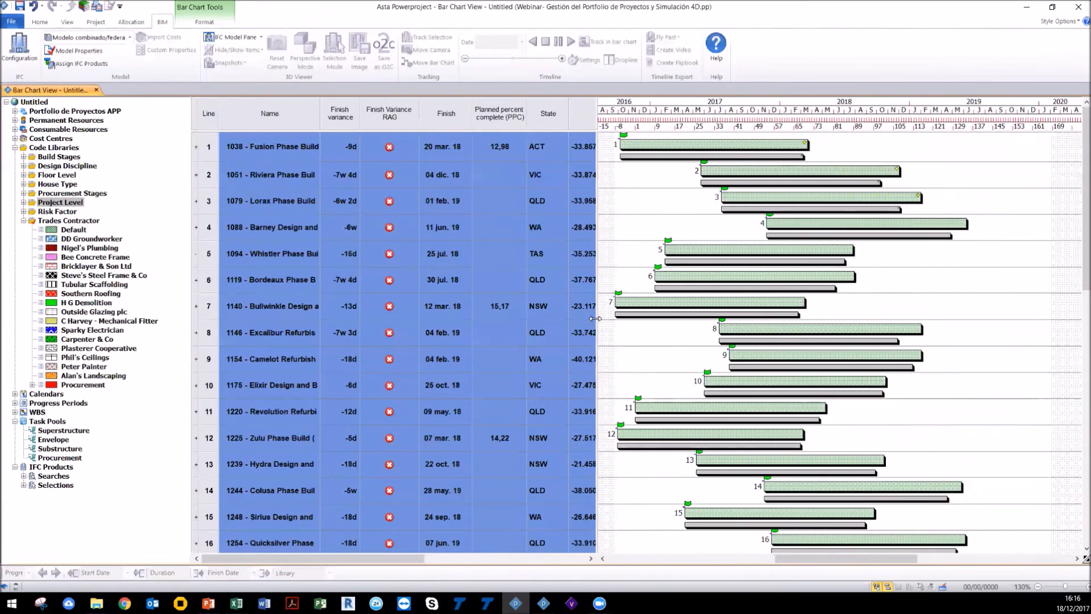
left_click(662, 156)
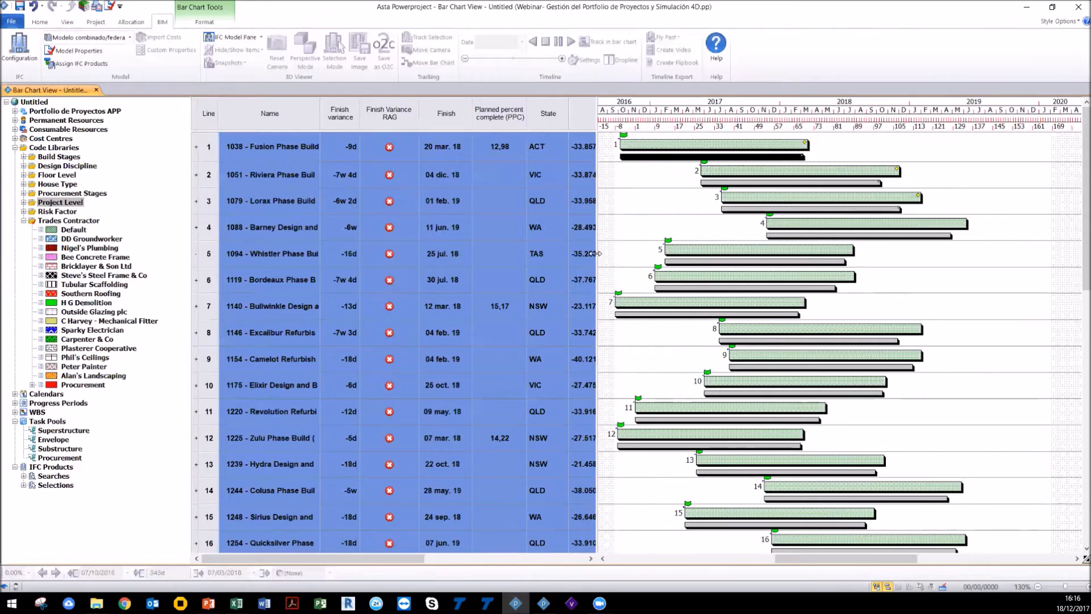
left_click_drag(597, 251, 744, 252)
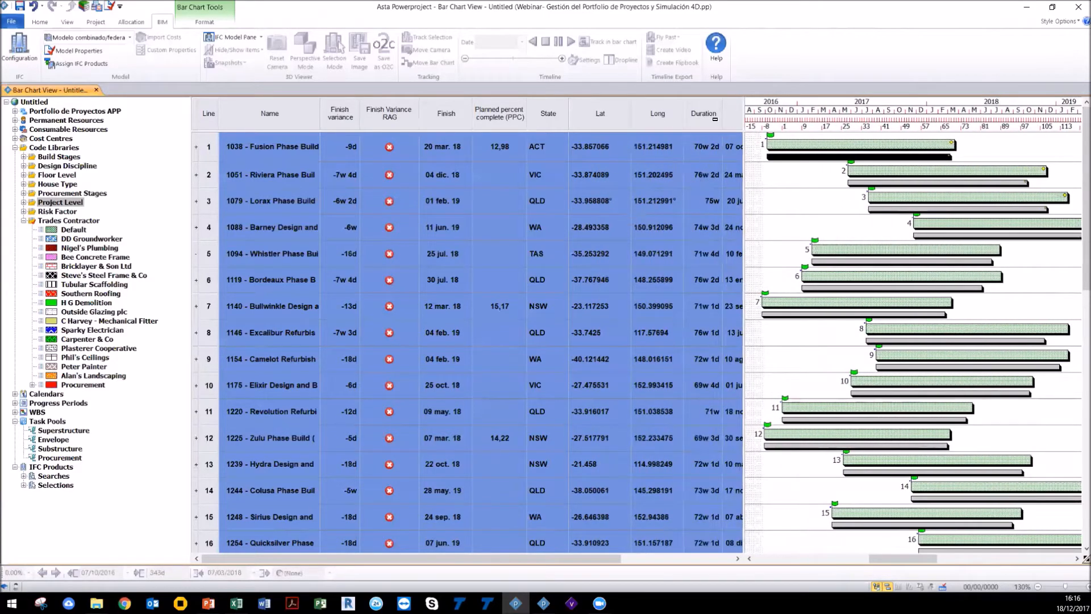
left_click_drag(741, 203, 687, 236)
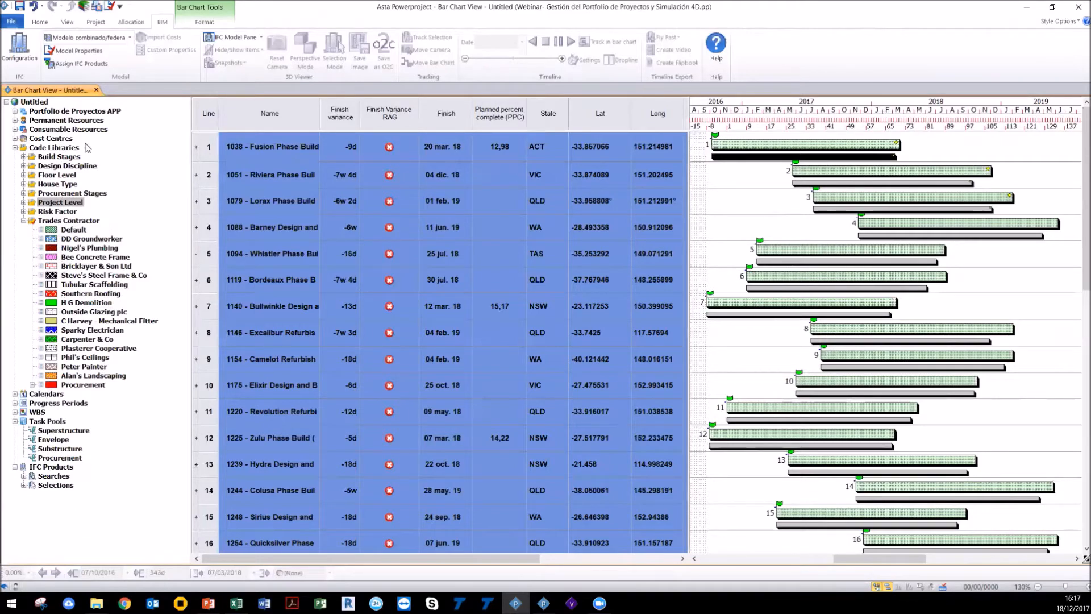
Step: Expand the portfolio in the project tree and open the 1244 - Colusa Phase Build project
left_click(15, 112)
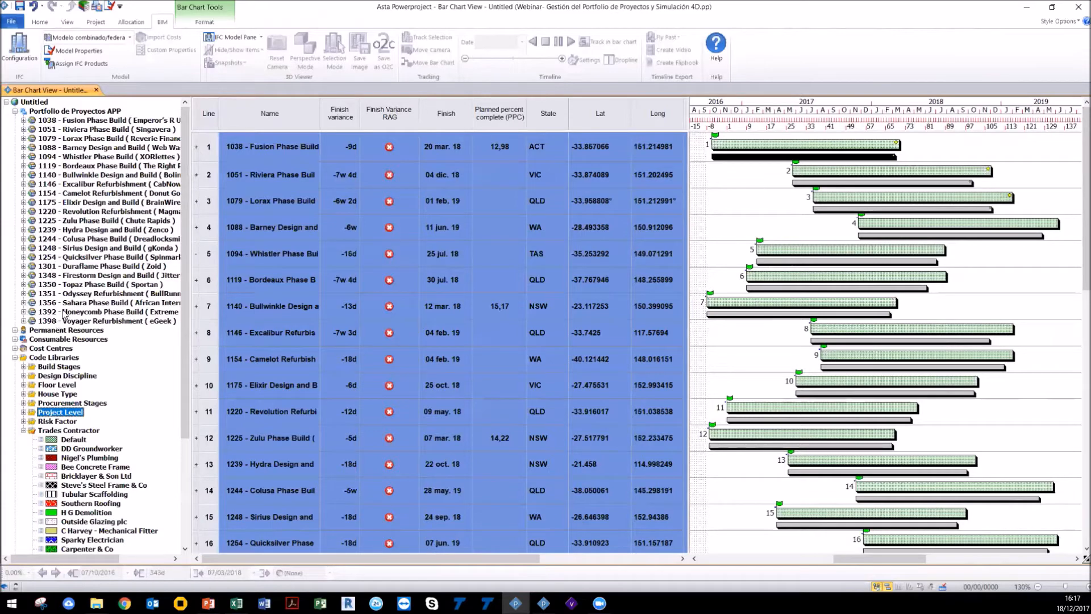
double_click(84, 241)
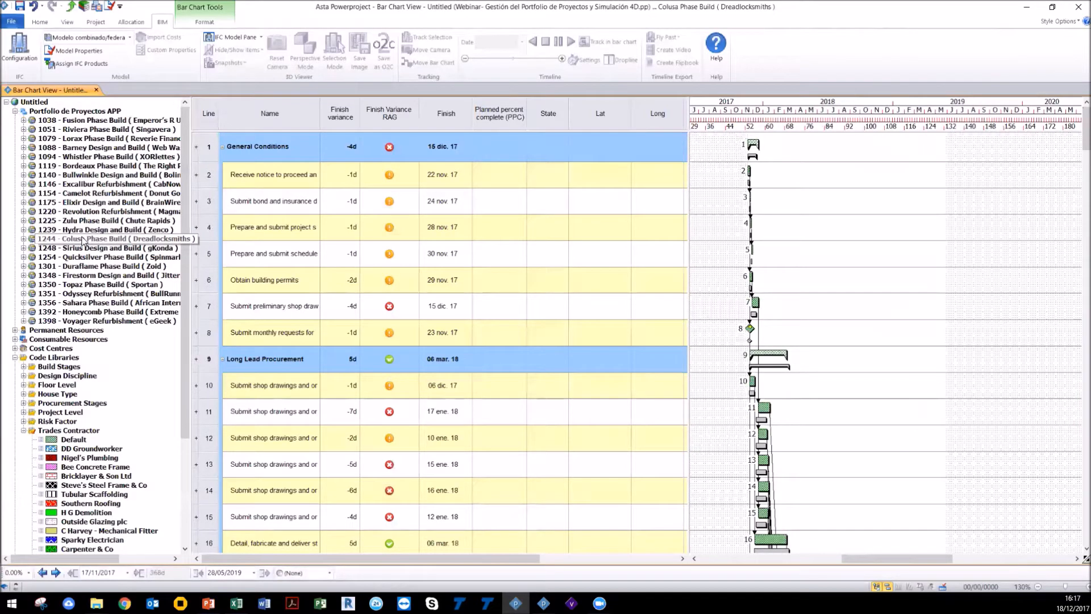
scroll(772, 284, "down", 1)
scroll(771, 283, "up", 4)
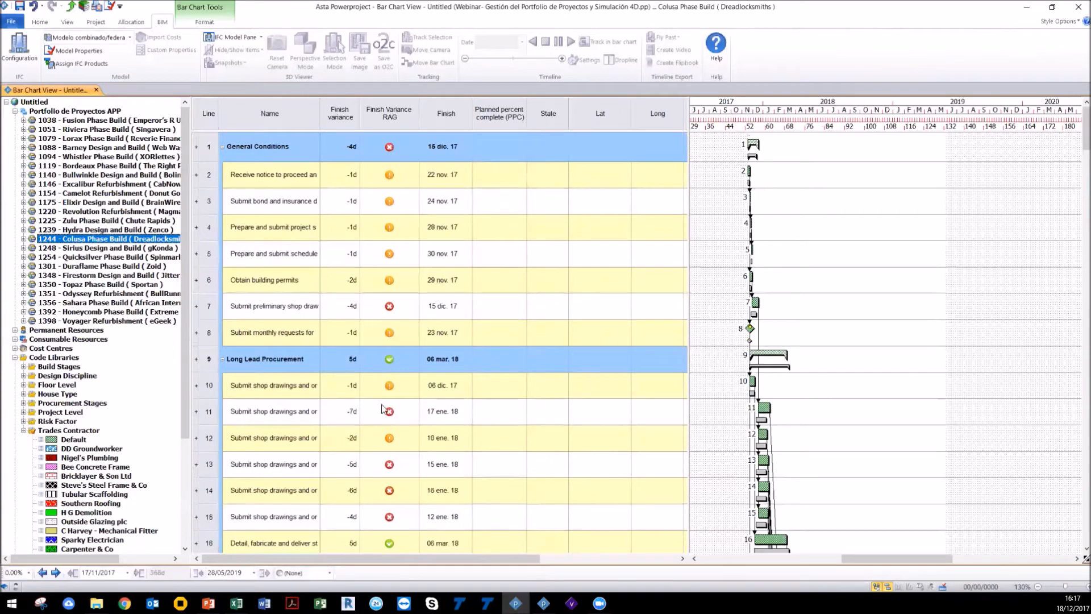
Step: Open the 1175 - Elixir Design and Build project and browse its Steel Erection summary
left_click(91, 206)
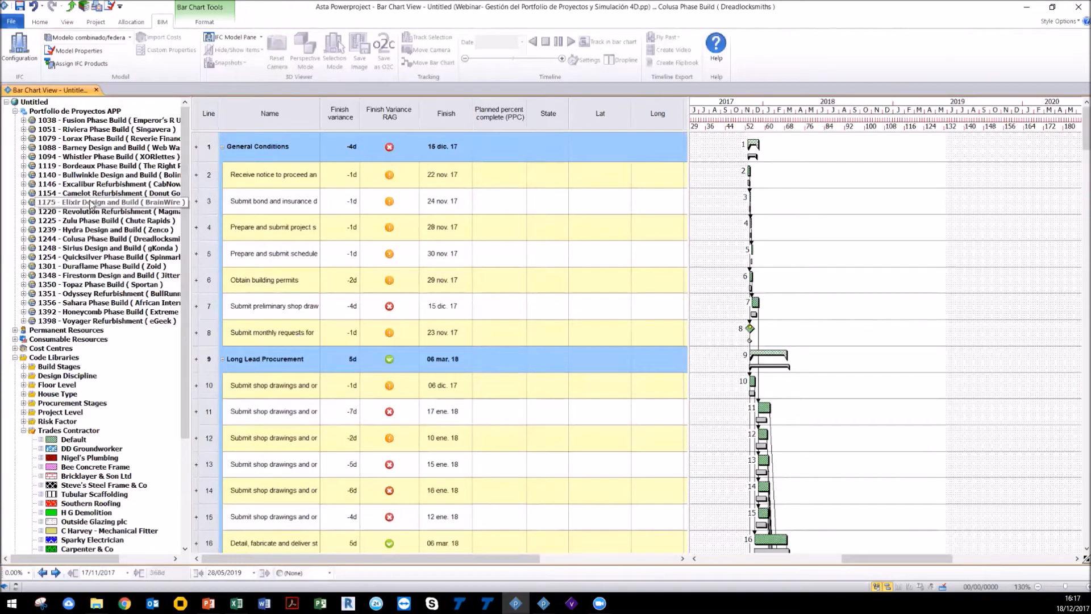
left_click(24, 203)
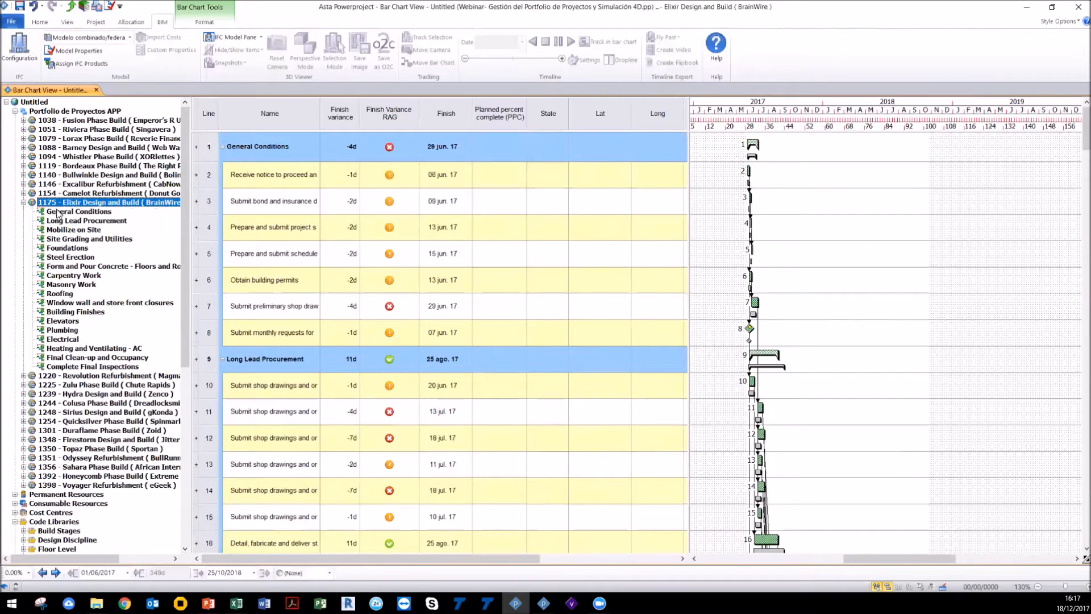
left_click(65, 257)
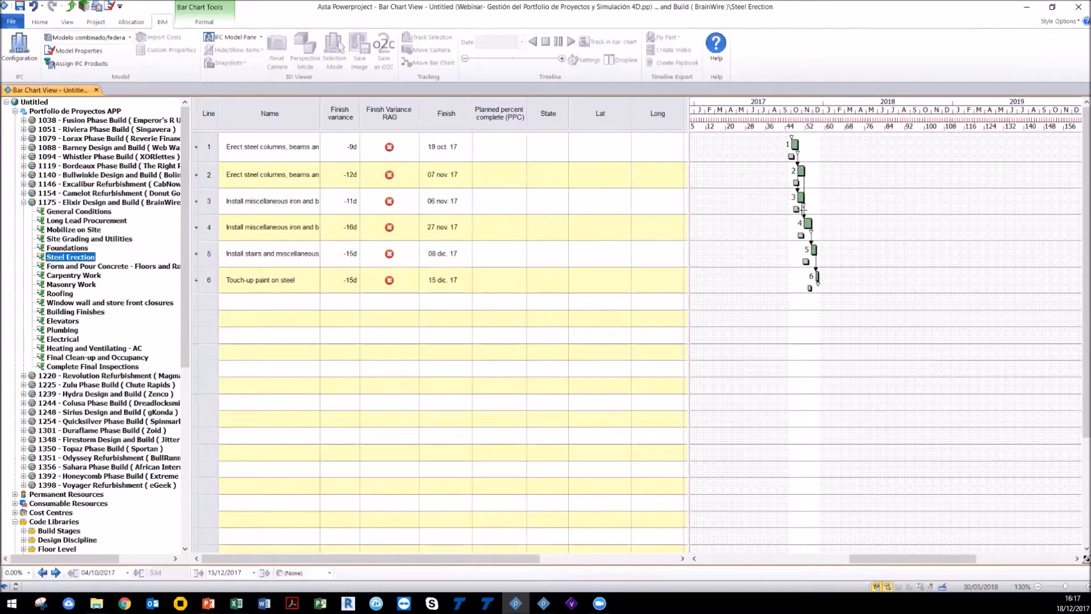
left_click(76, 201)
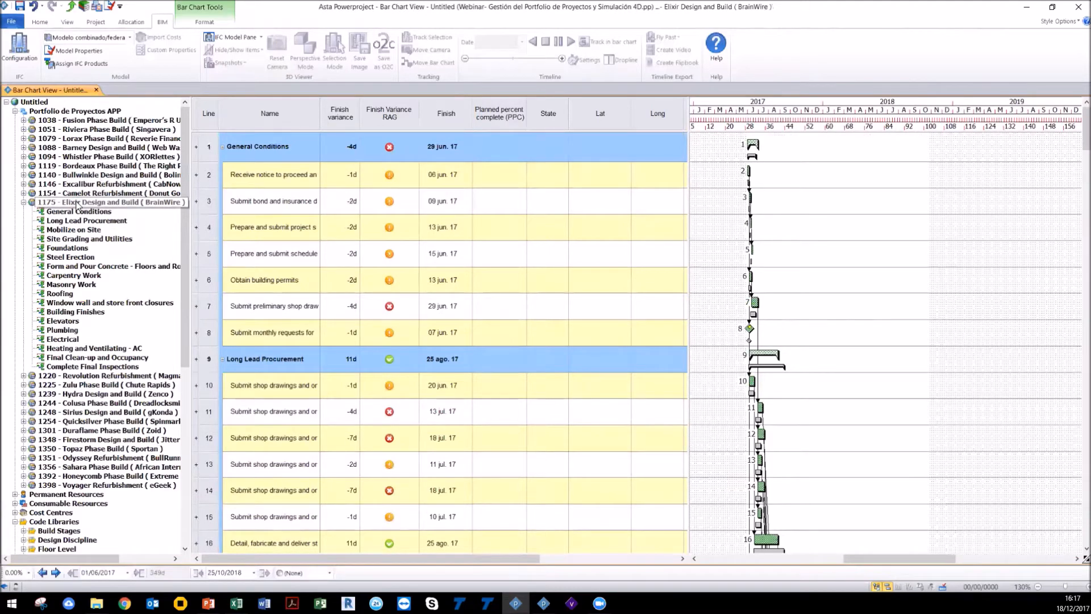
left_click(78, 203)
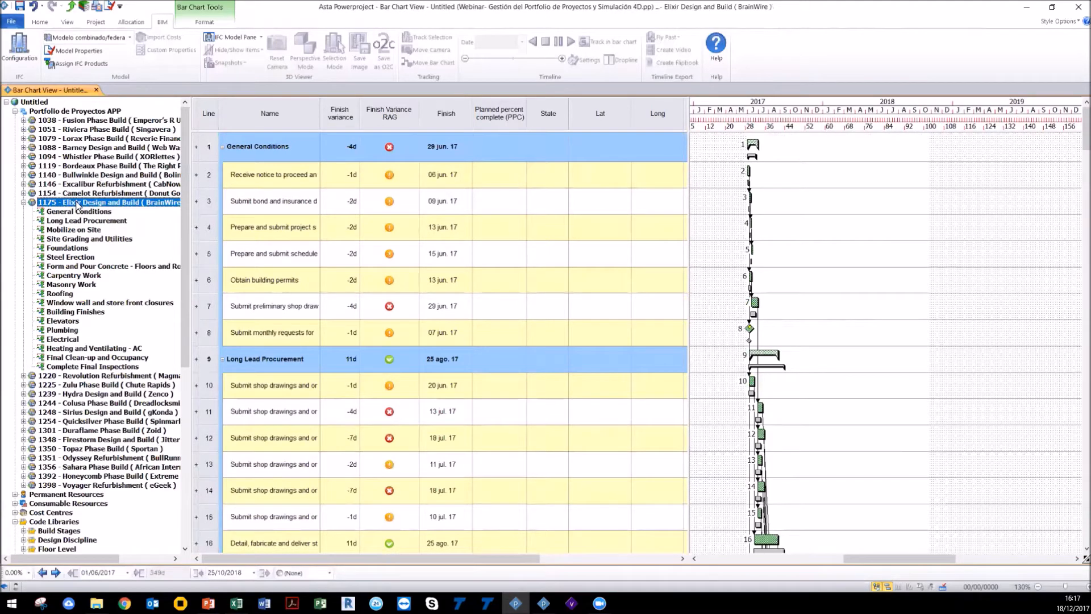
left_click(23, 202)
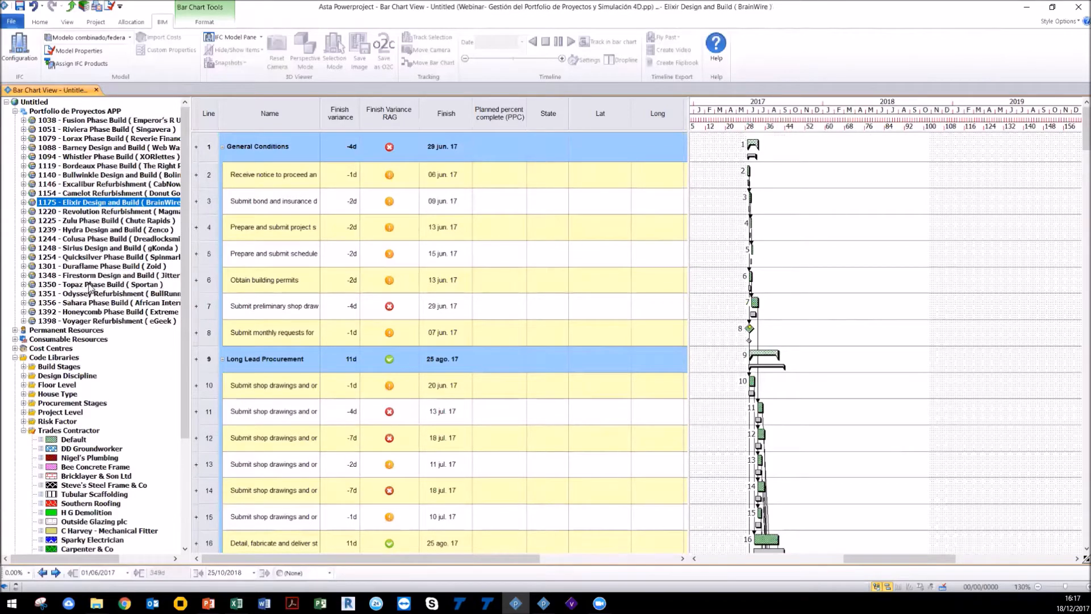
Step: Insert a child chart at the end of the portfolio with bar title webinar and task title EPPM 4D
left_click(100, 112)
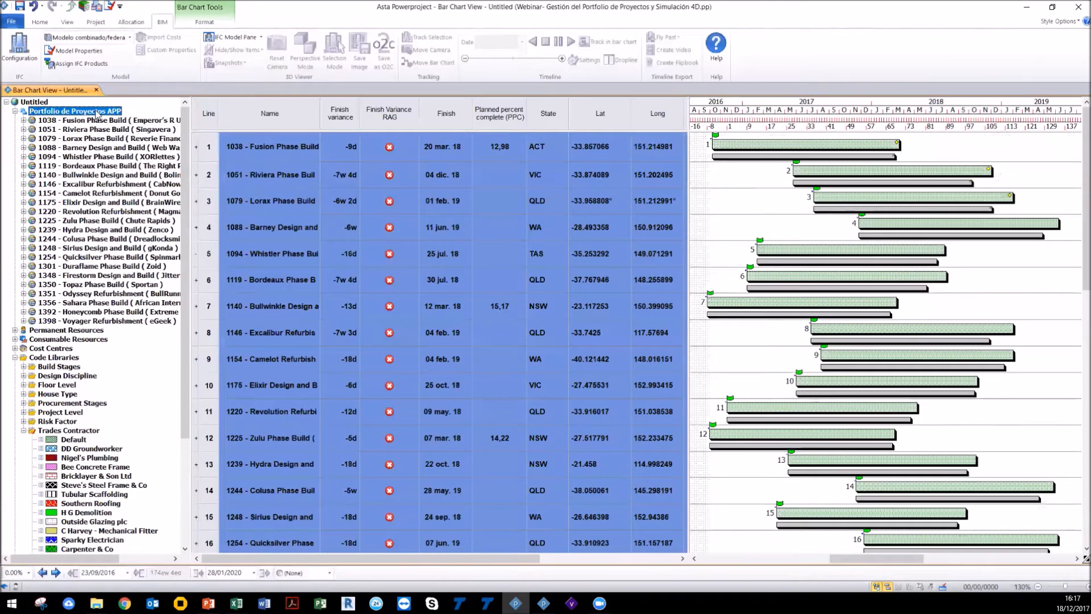
right_click(98, 114)
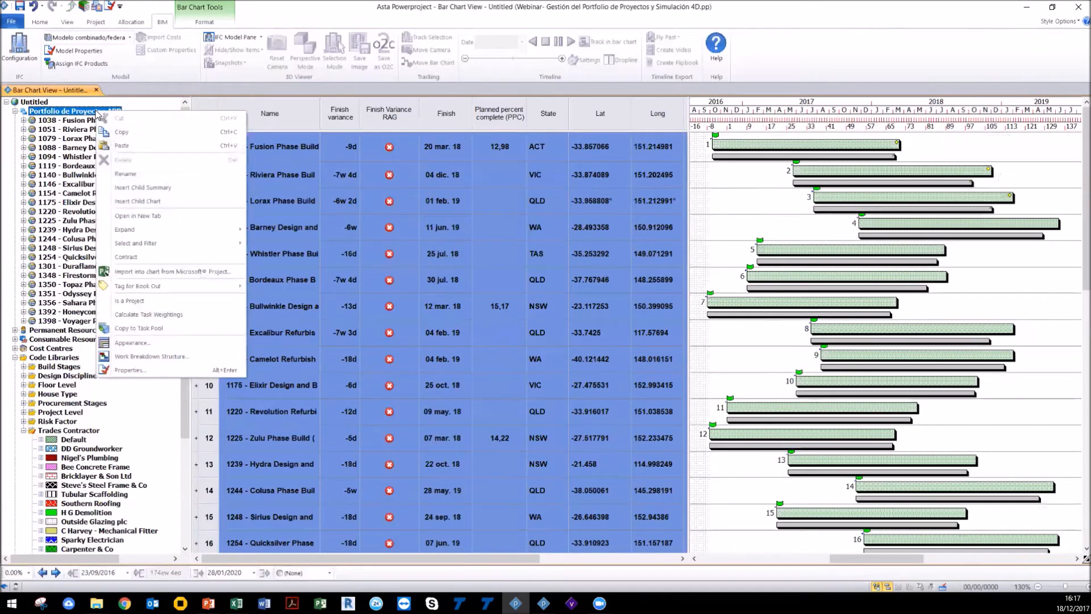
left_click(137, 188)
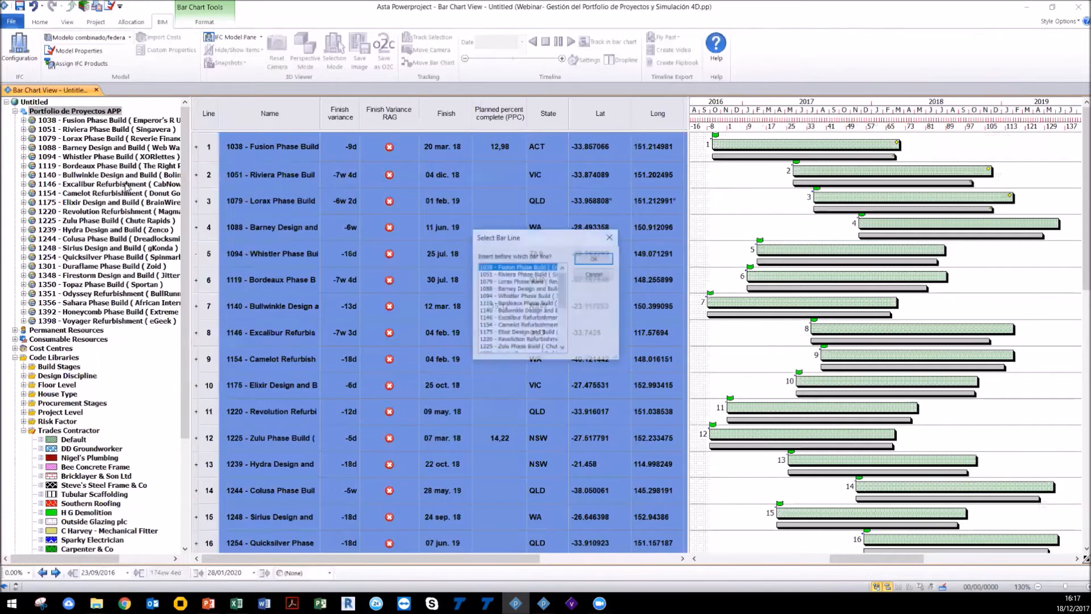
left_click_drag(562, 290, 560, 336)
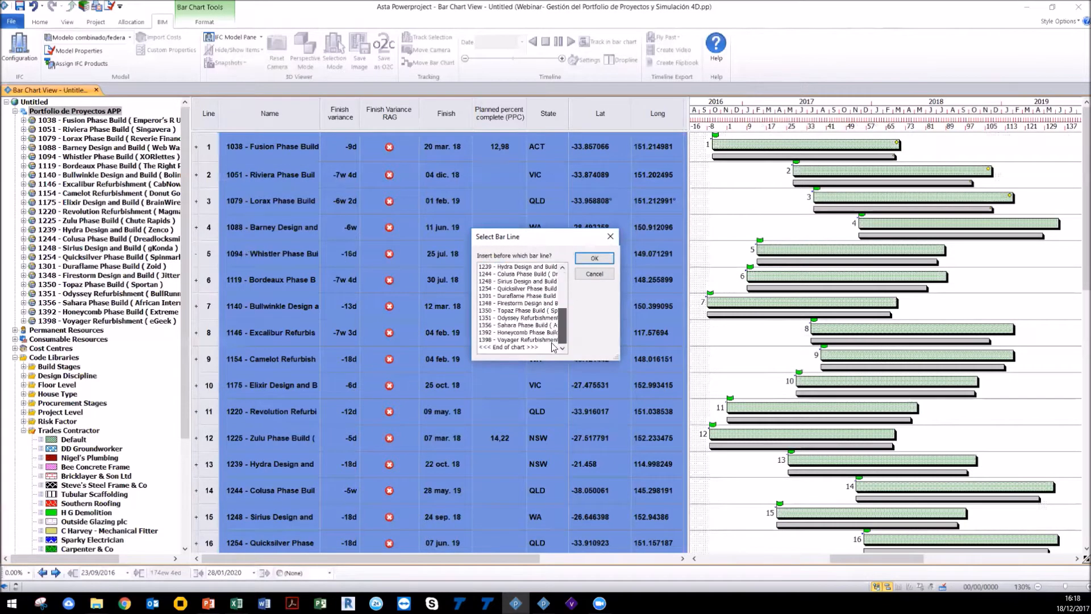
left_click(531, 347)
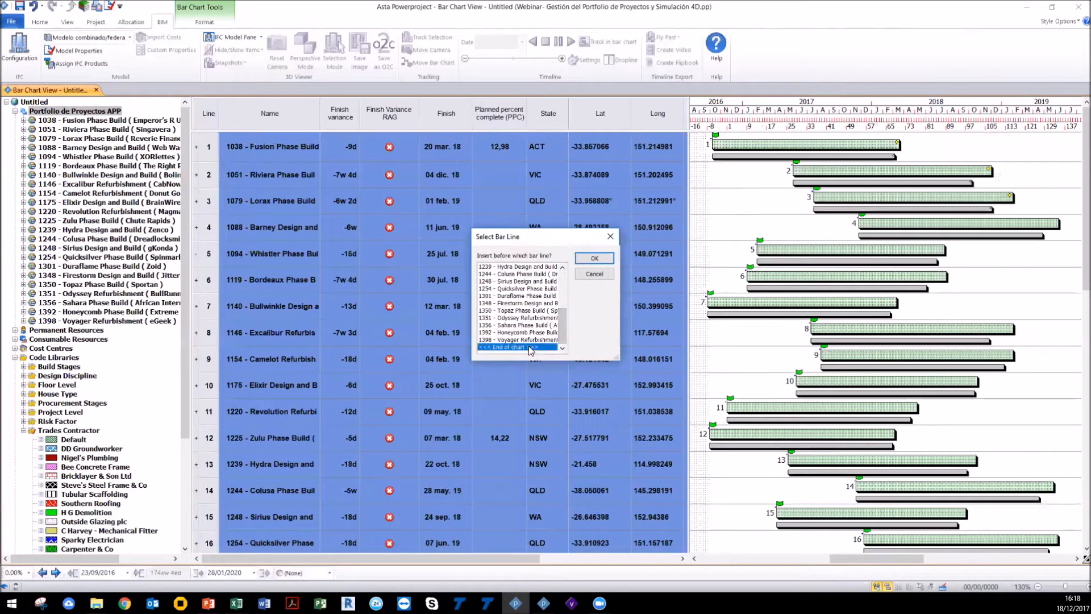
left_click(594, 258)
type("webinar")
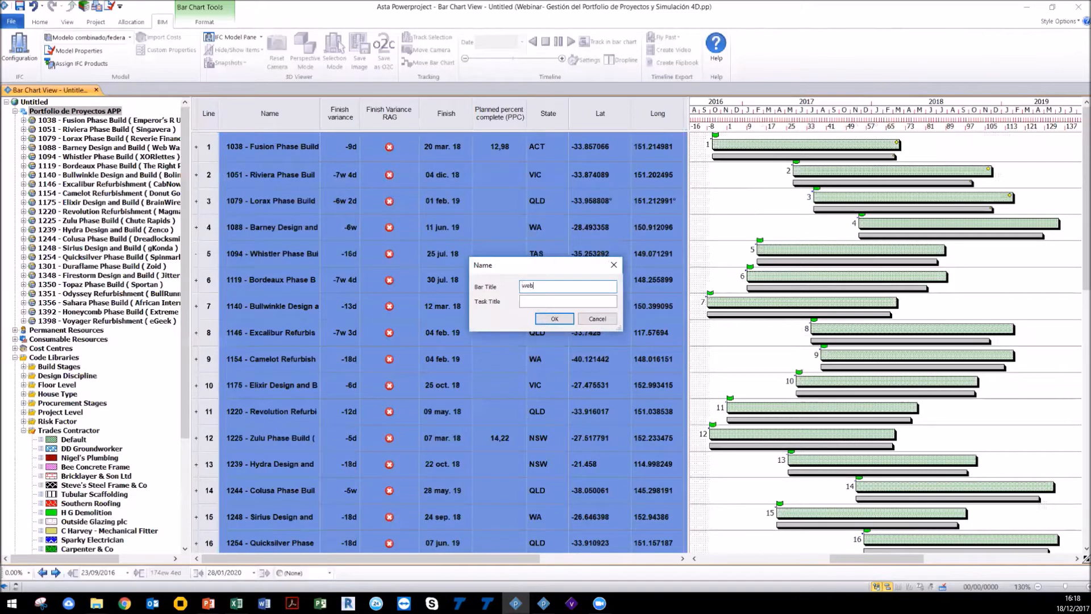
key("Tab")
type("EPPM 4D")
left_click(565, 321)
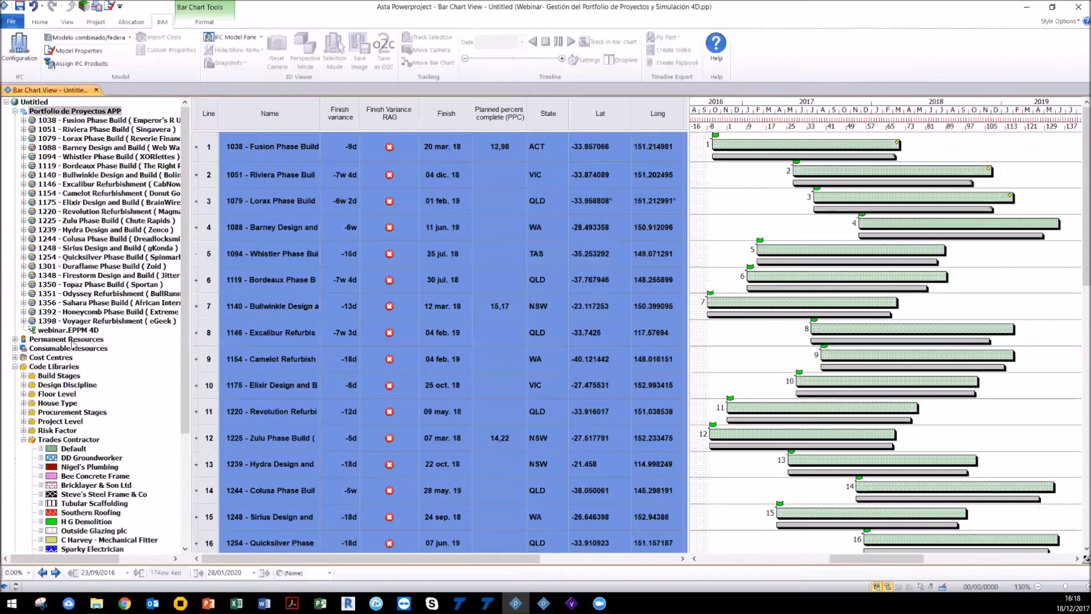
Step: Open the new webinar.EPPM 4D chart and mark it as a project
key("ctrl")
key("ctrl")
left_click(69, 330)
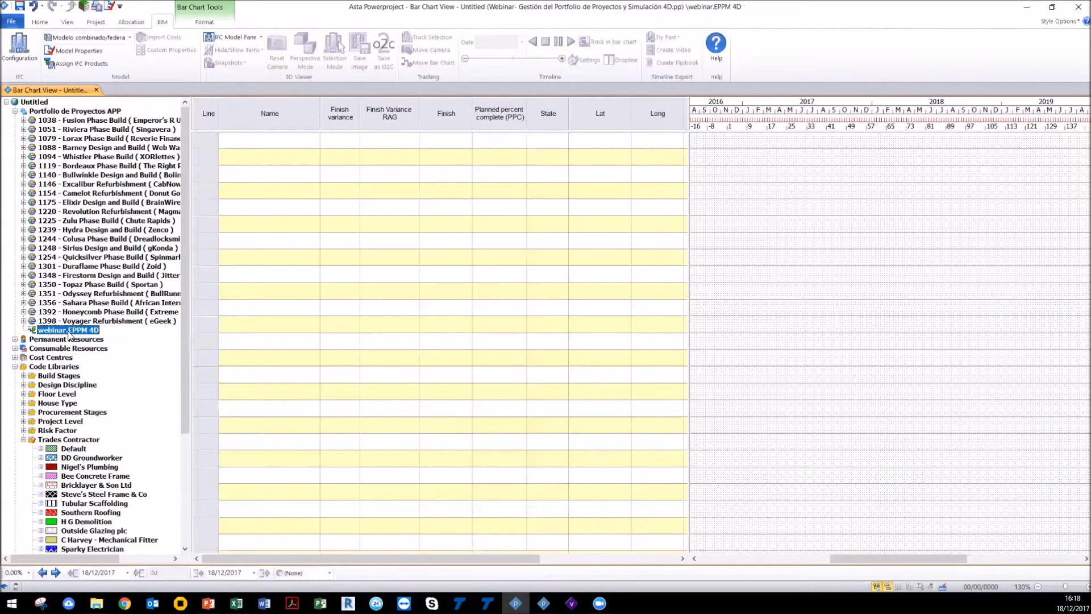
right_click(69, 334)
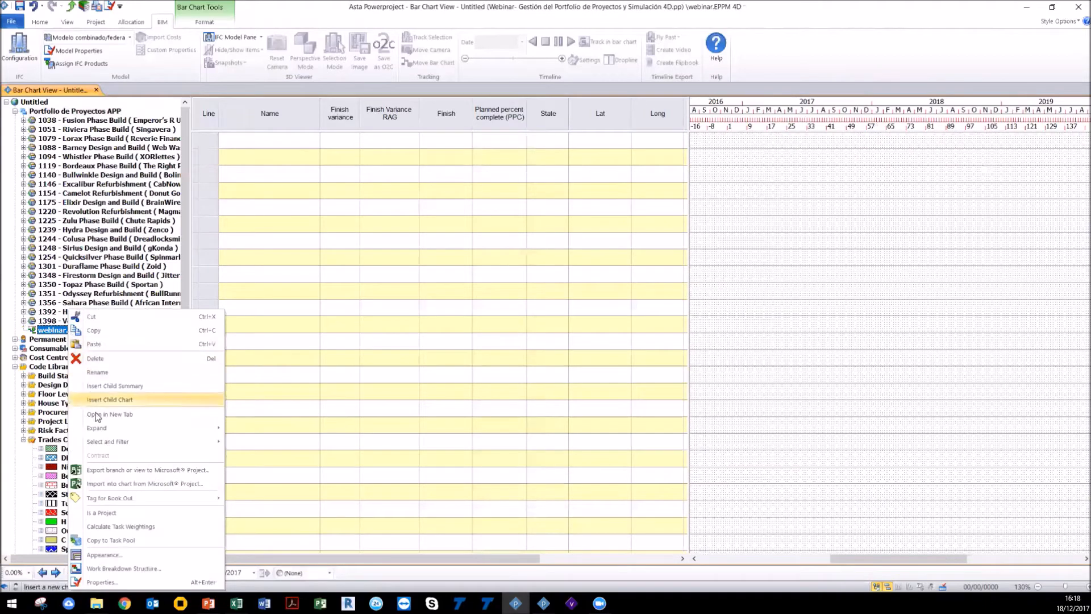
left_click(101, 512)
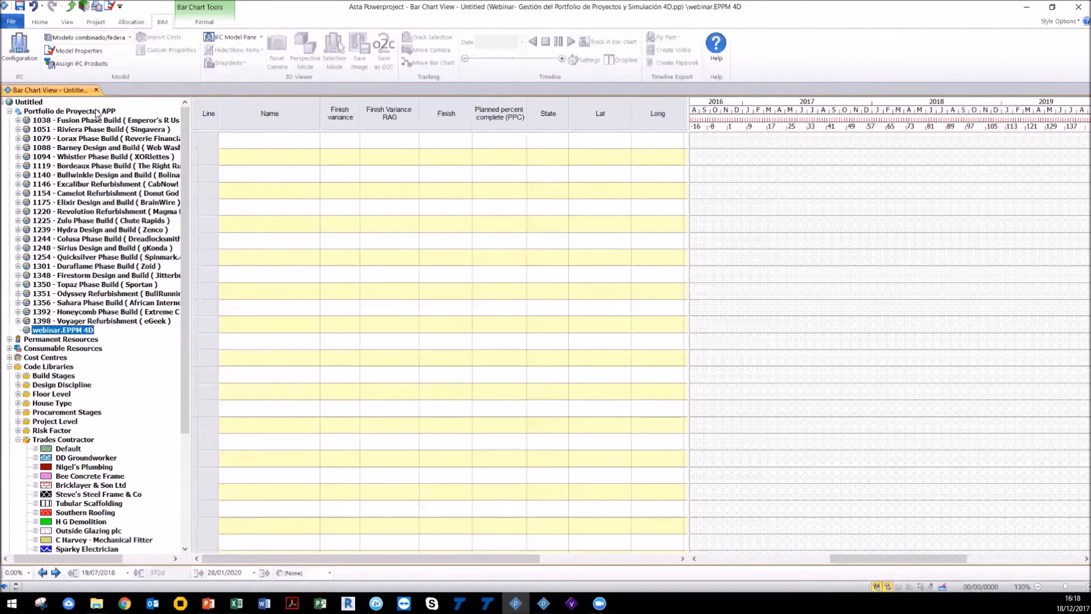
Step: Compare the Duraflame Phase Build project with the empty webinar.EPPM 4D chart and its columns
left_click(73, 147)
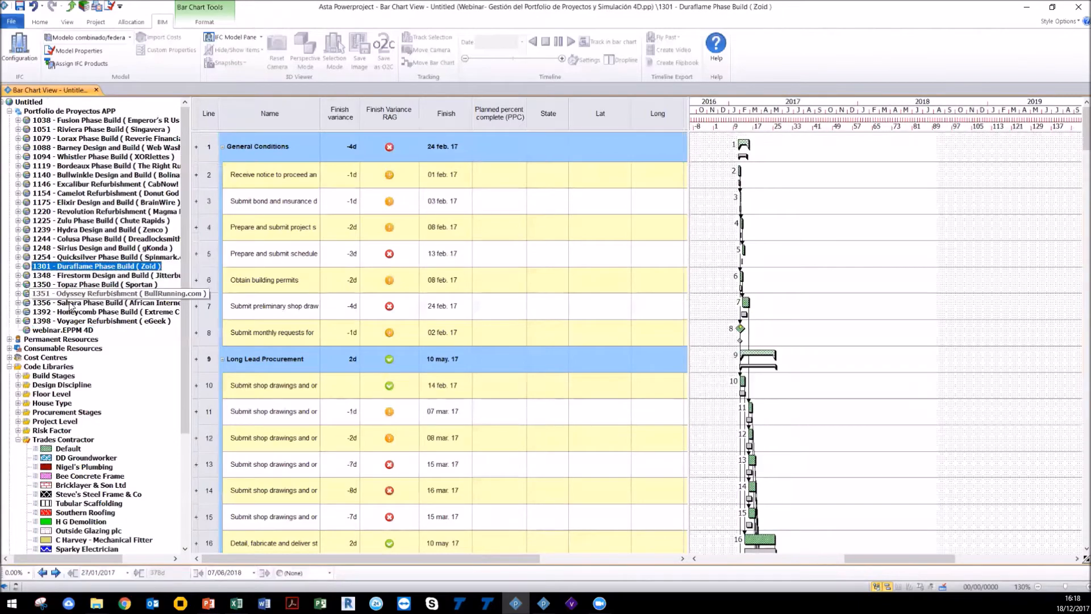
left_click(69, 330)
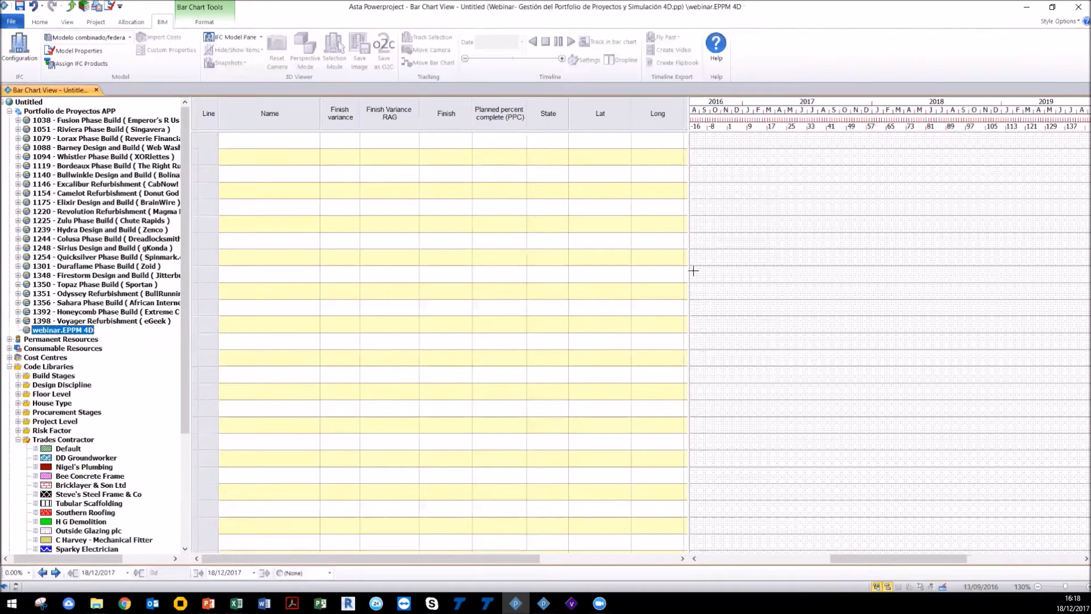
left_click_drag(689, 265, 938, 262)
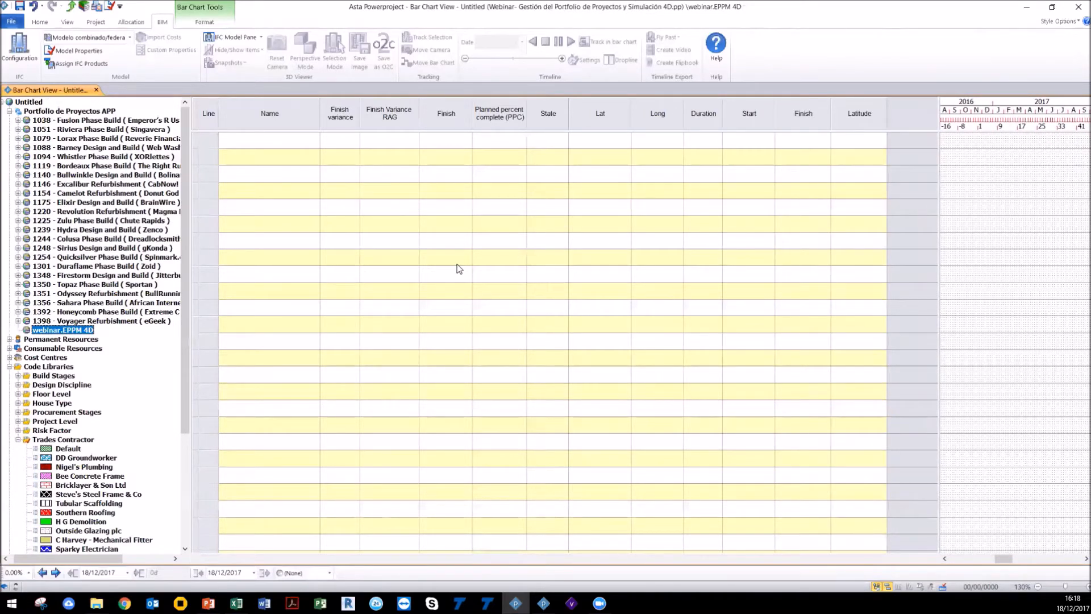
Step: Apply the Task ID, Name, Start, Duration, Finish table to the webinar.EPPM 4D chart
left_click_drag(936, 228, 476, 324)
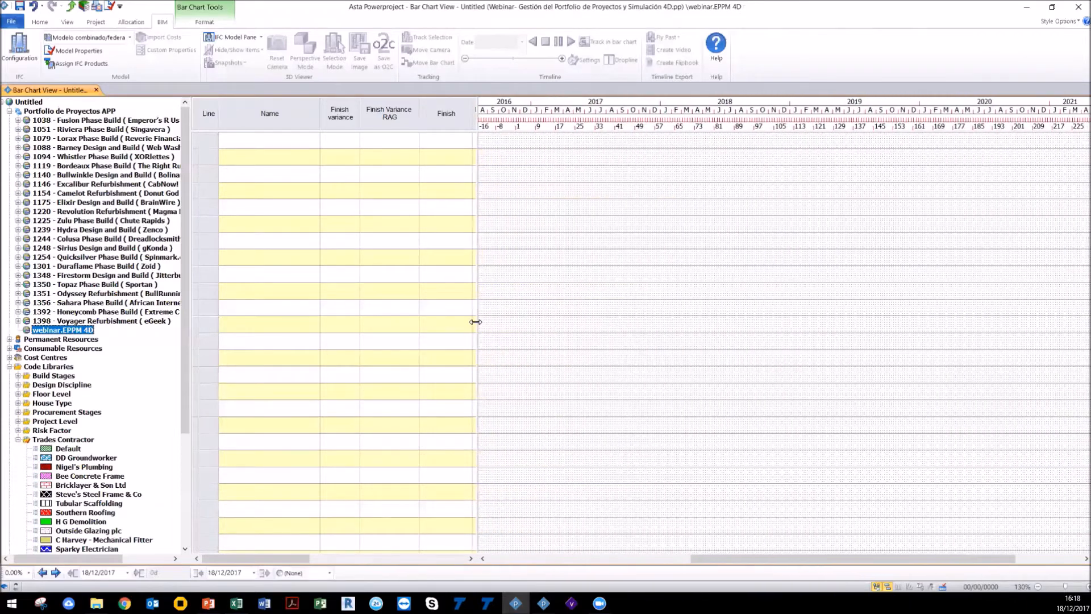
left_click(77, 25)
left_click(33, 24)
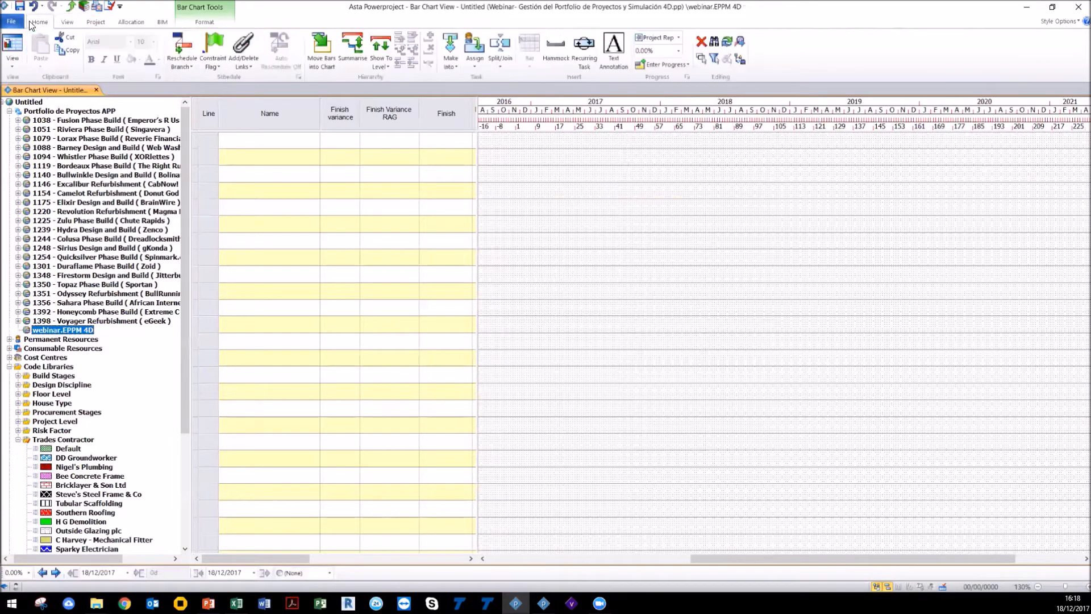
left_click(62, 24)
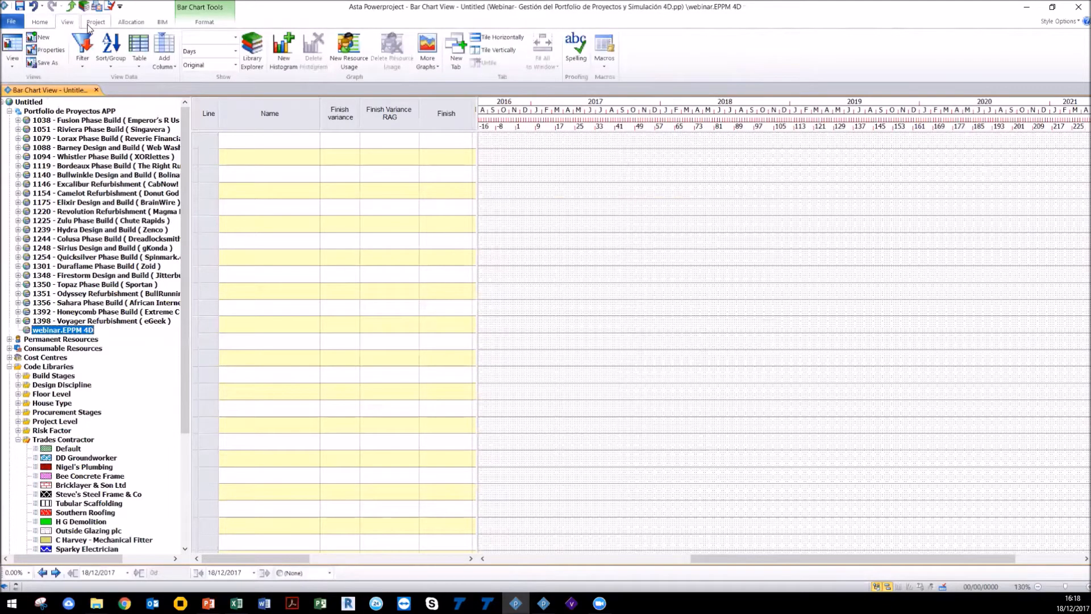
left_click(91, 24)
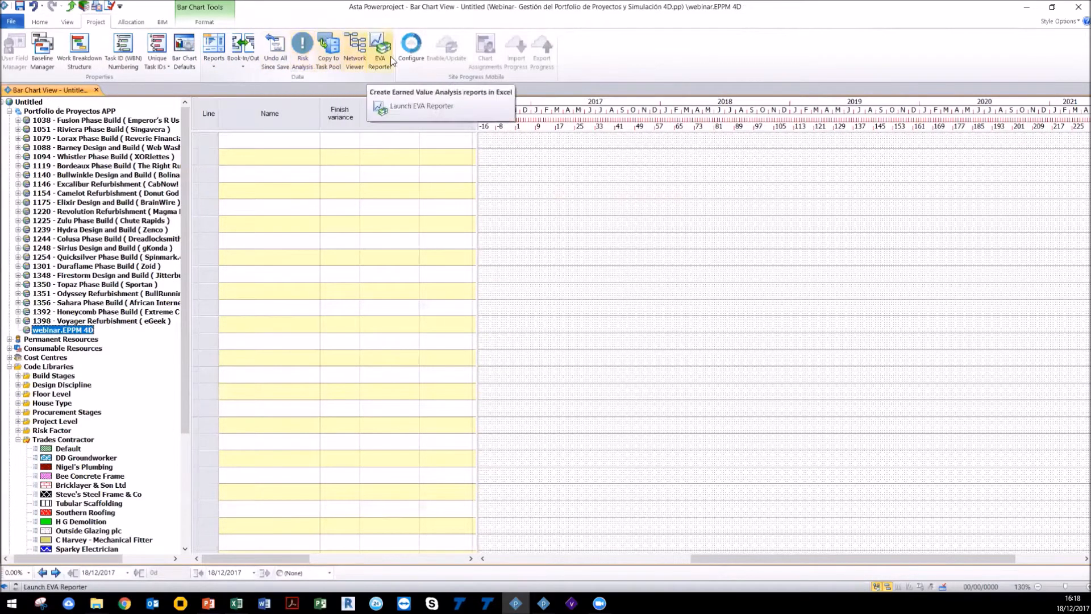
left_click(67, 22)
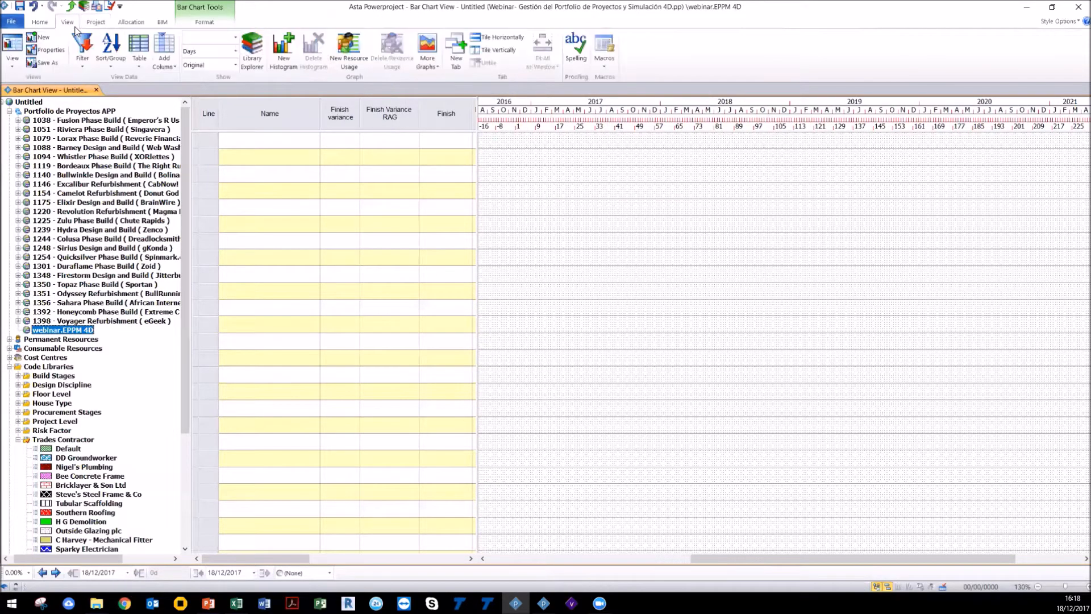
left_click(147, 60)
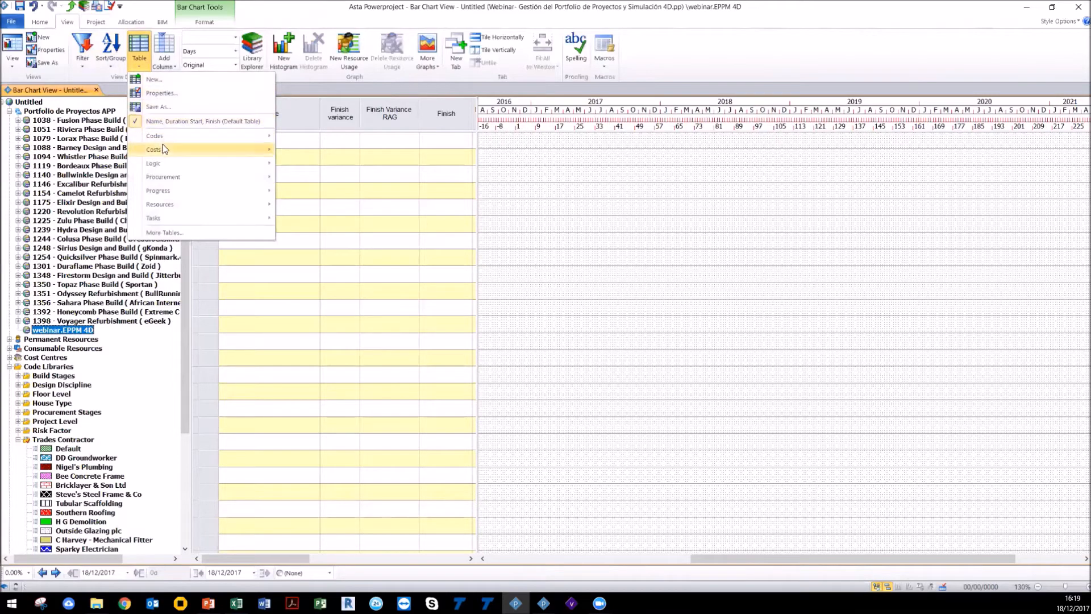
mouse_move(172, 217)
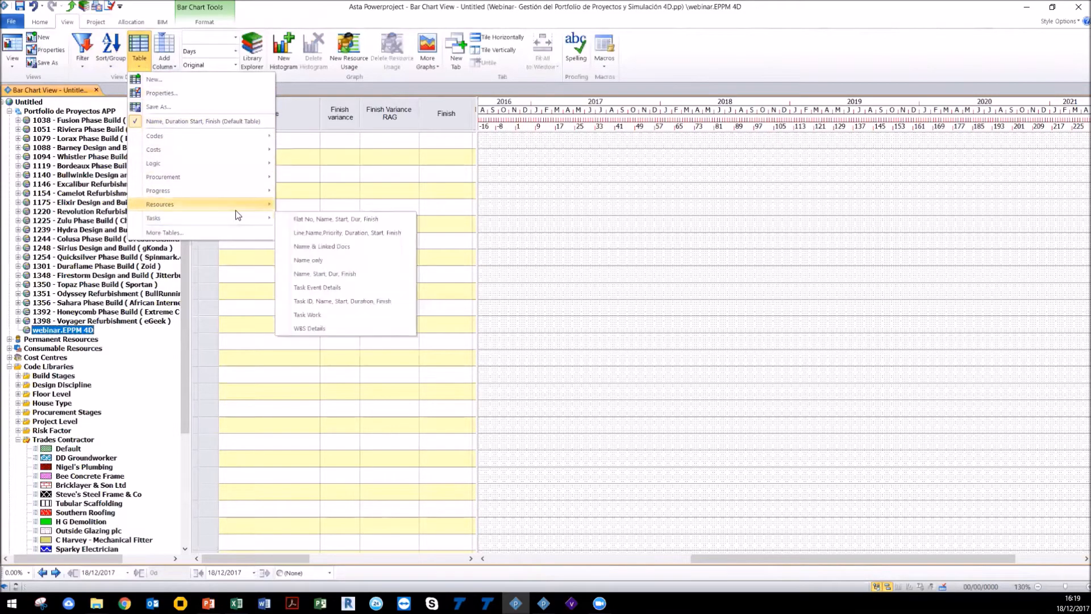
left_click(329, 300)
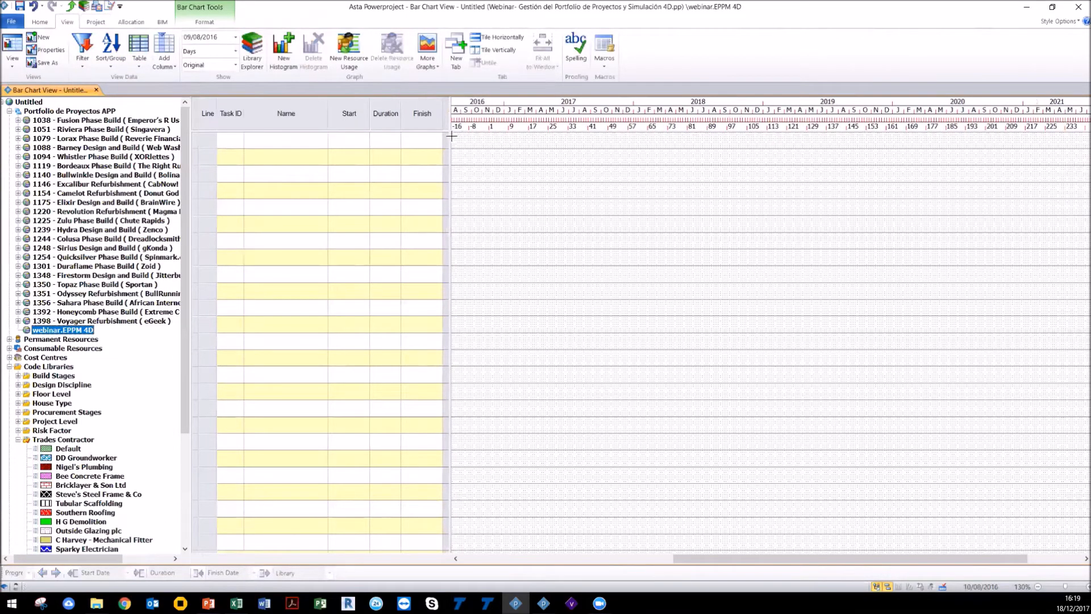
Step: Move the Duration column so it sits before the Start column
left_click_drag(449, 133, 443, 162)
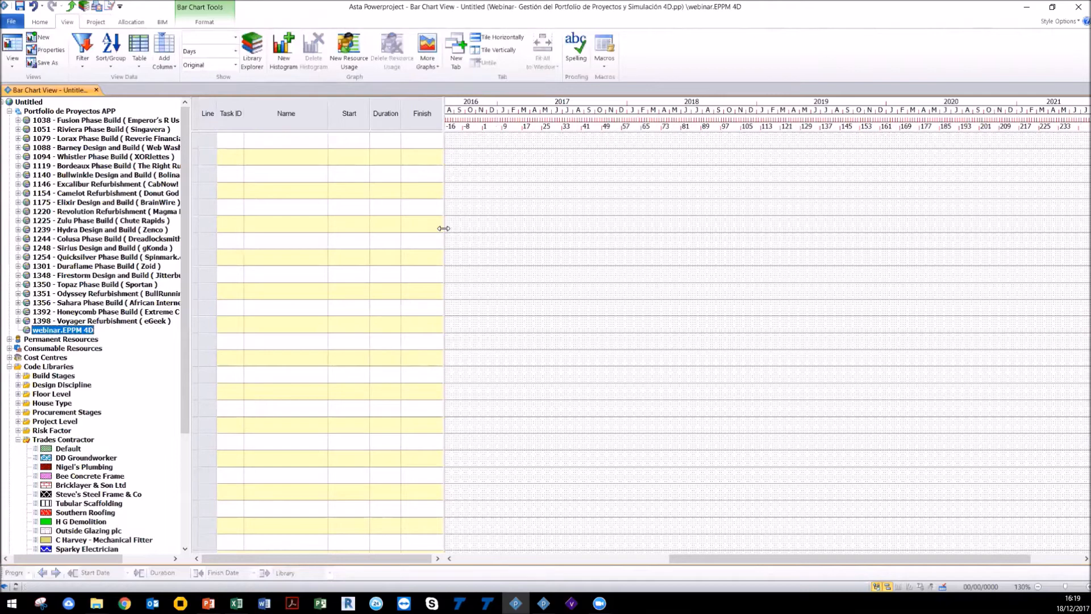
left_click(386, 102)
left_click_drag(386, 102, 331, 105)
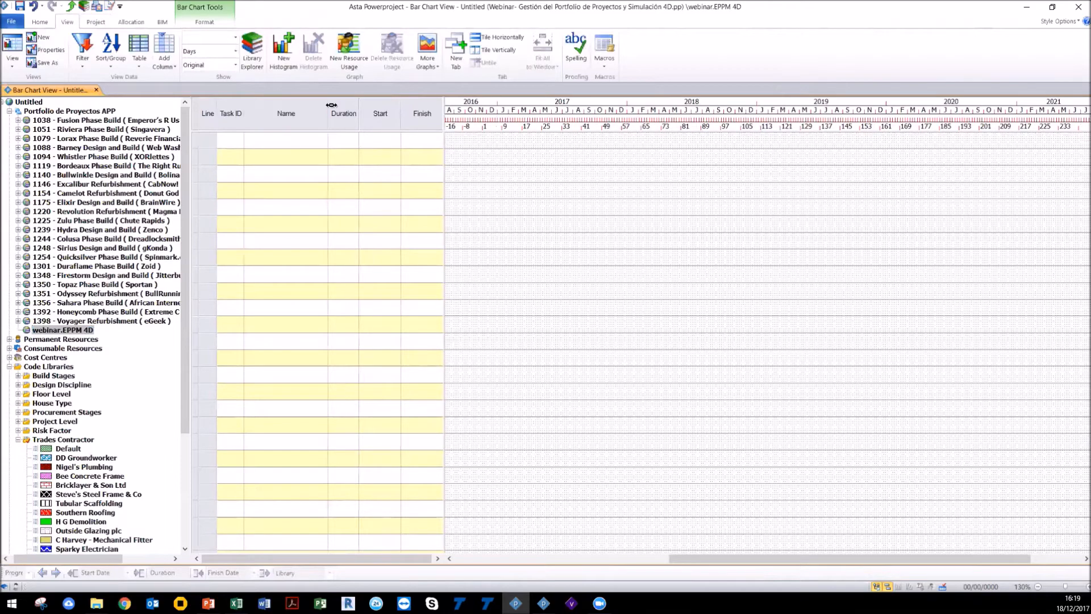
right_click(85, 330)
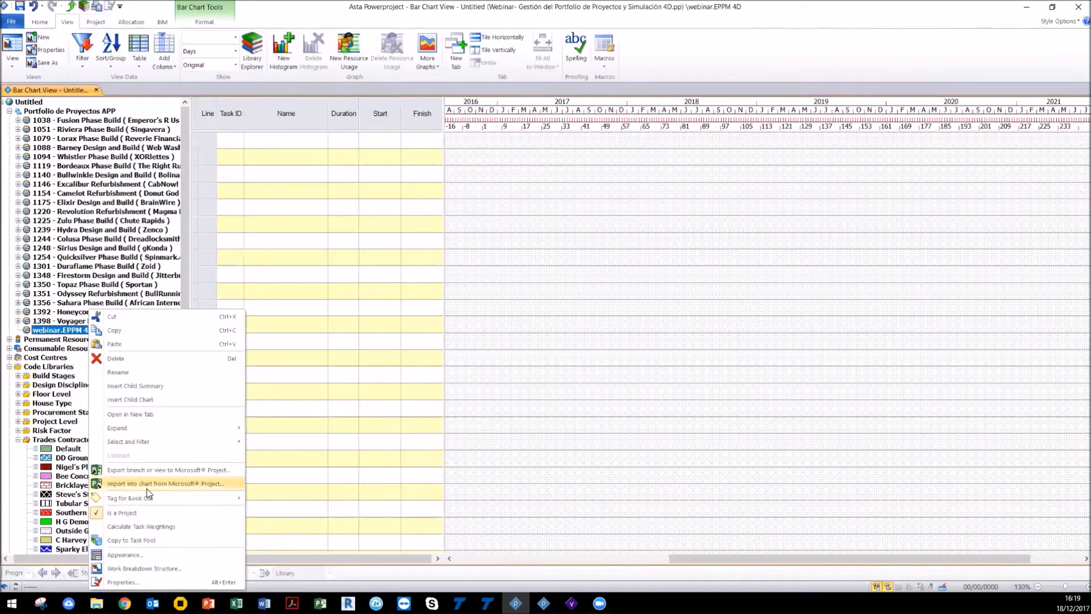
left_click(472, 8)
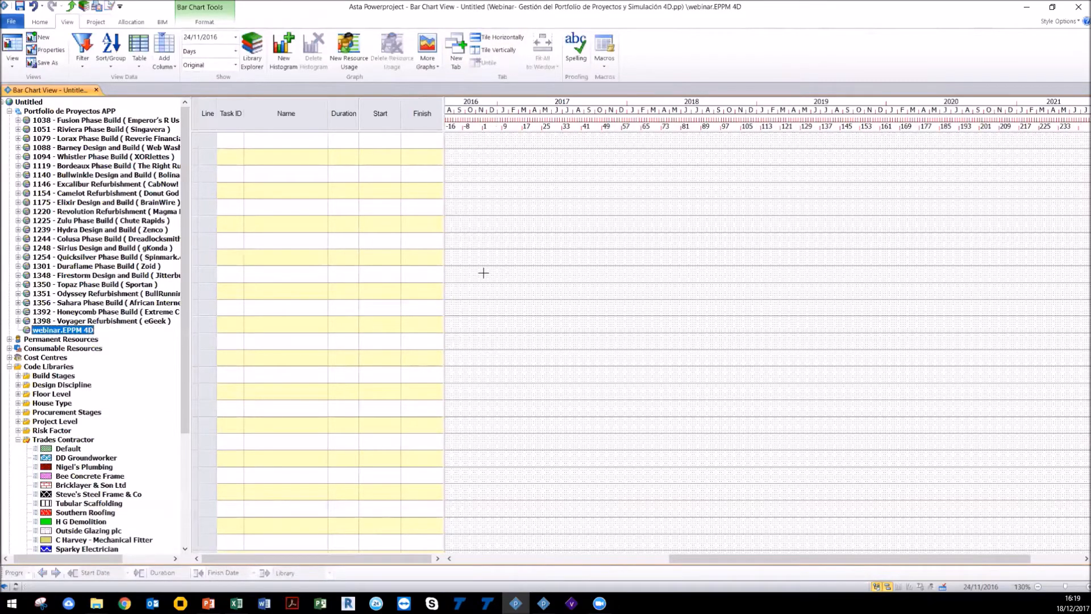
key("ctrl")
key("ctrl")
key("ctrl")
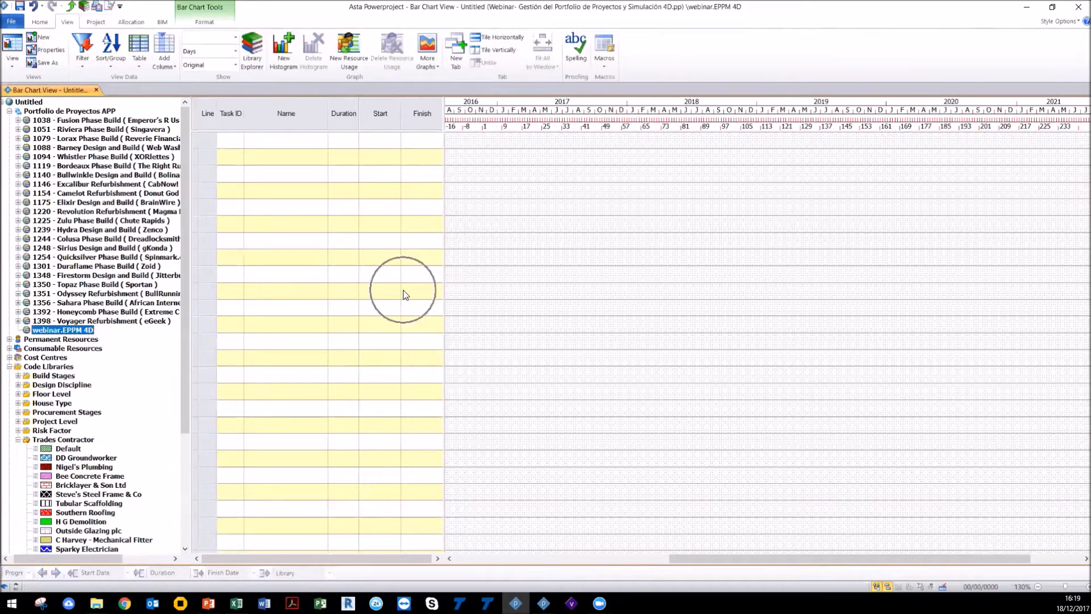
Step: Review the project file types offered in the open dialog, then close it
left_click(11, 21)
left_click(30, 61)
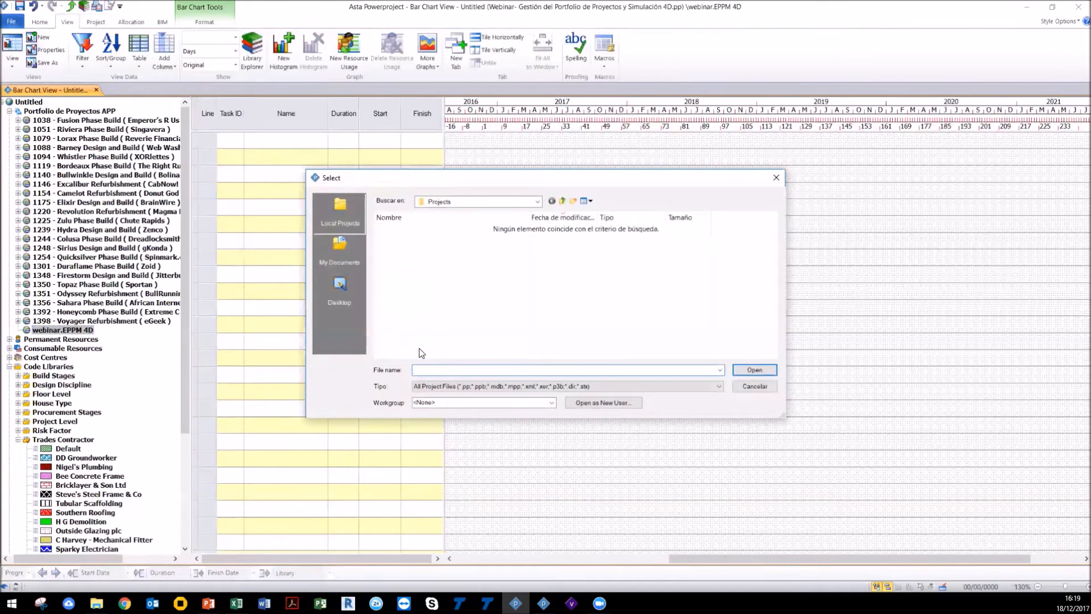
left_click(430, 385)
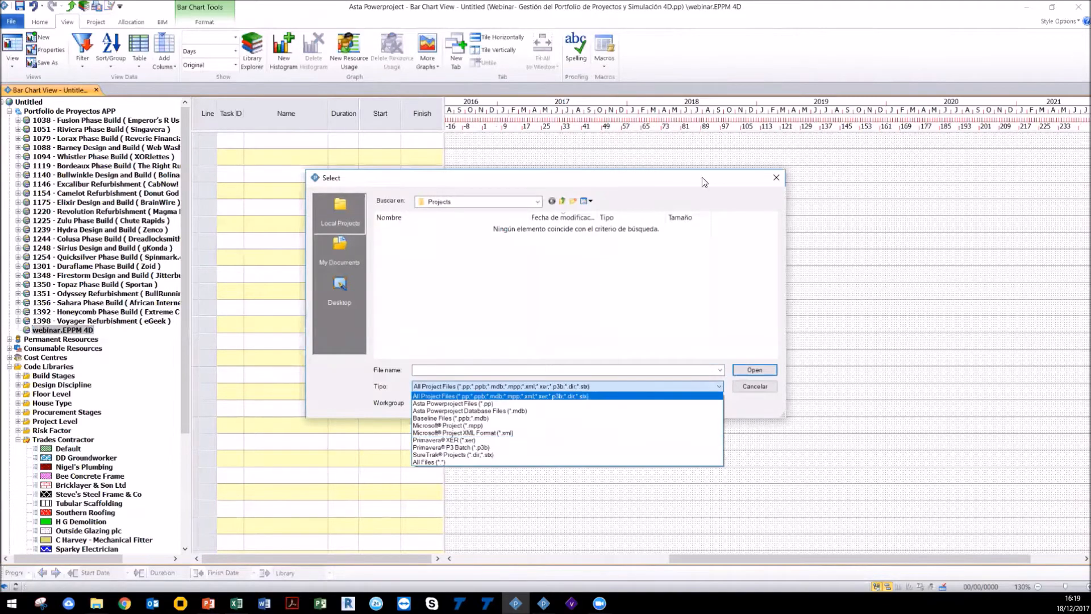
left_click(777, 178)
left_click(776, 178)
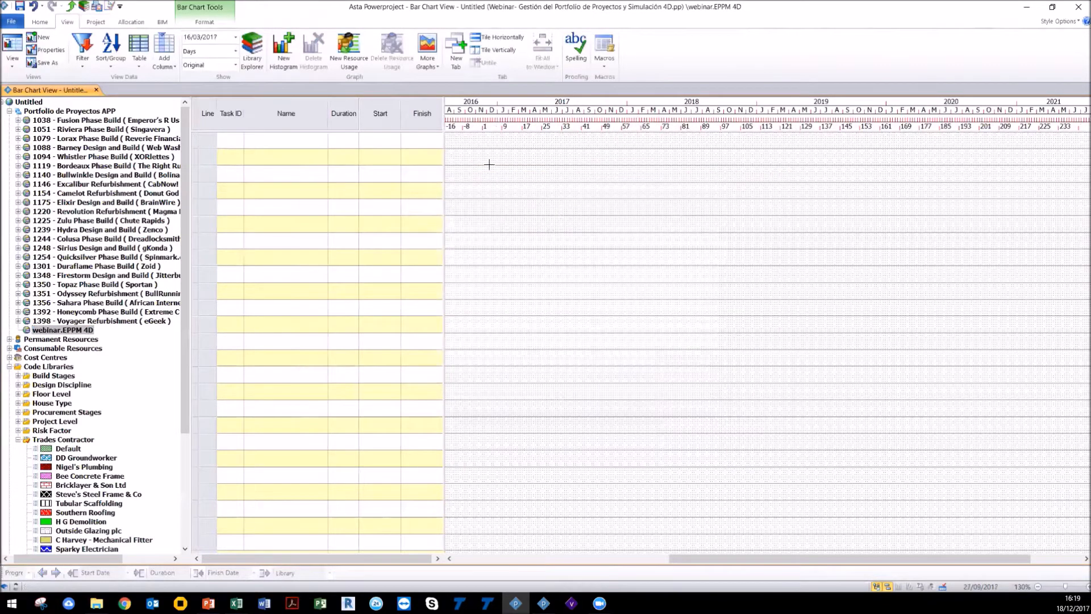
Step: Review the file formats available for saving the project, then cancel the Save As dialog
left_click(12, 21)
left_click(55, 56)
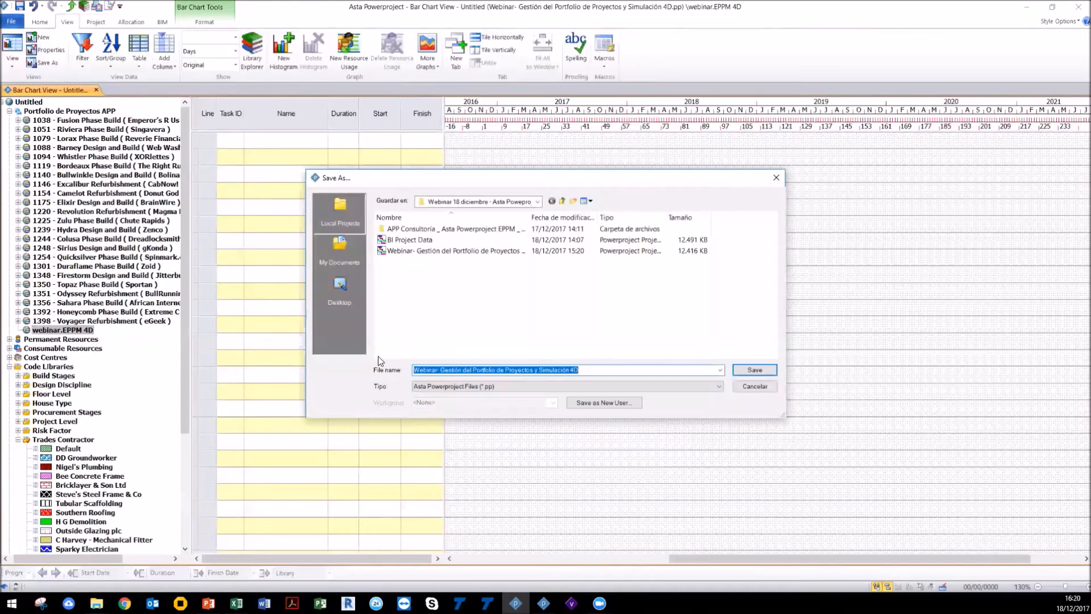
left_click(447, 386)
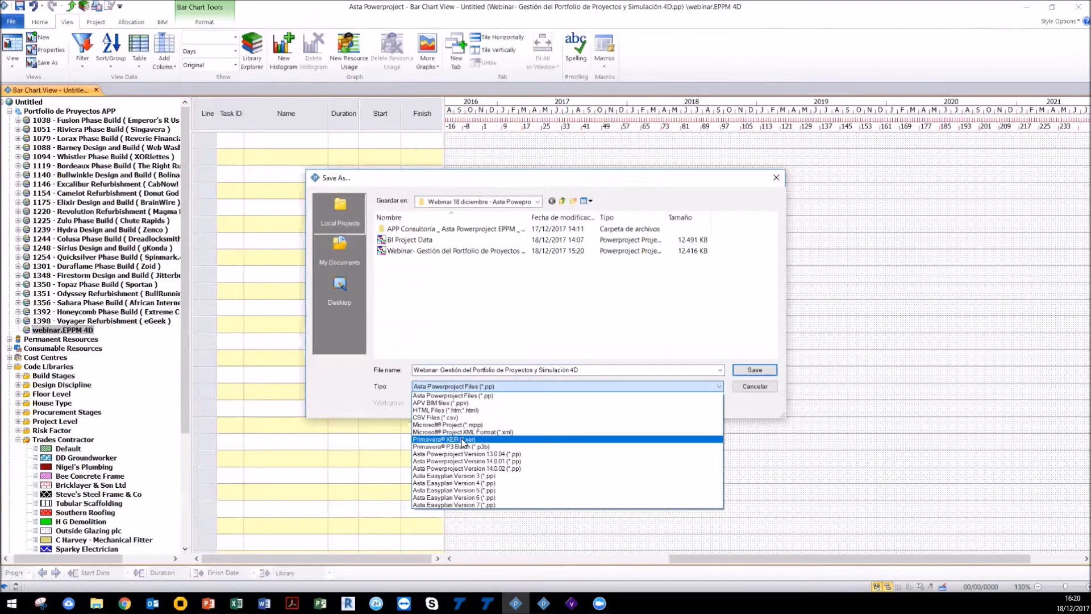
key("Escape")
key("Escape")
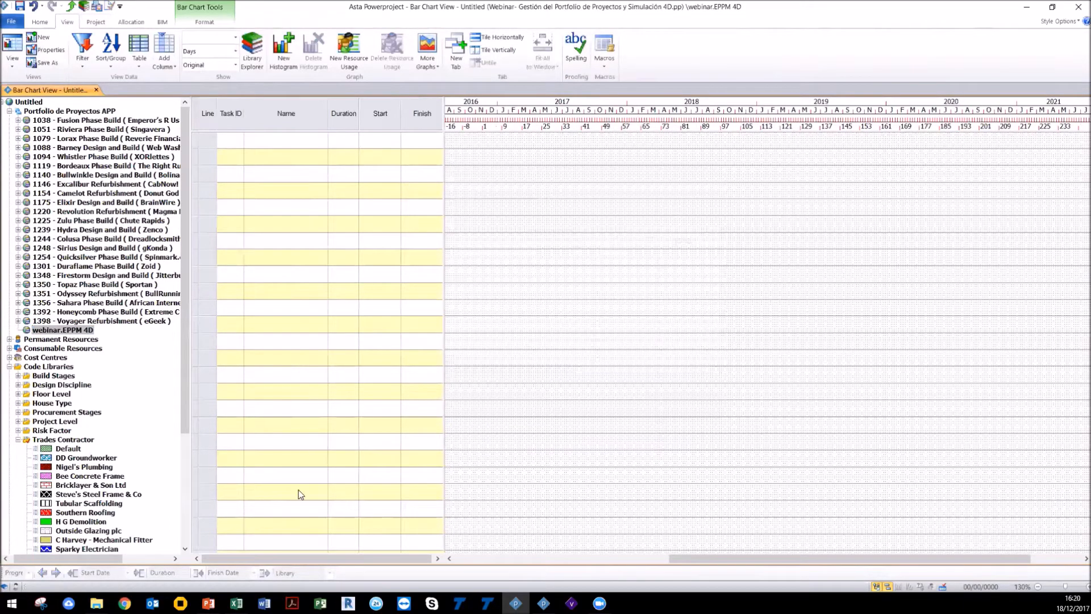
Step: Switch to Excel and copy the Nombre and Duración columns of the task list
left_click(237, 603)
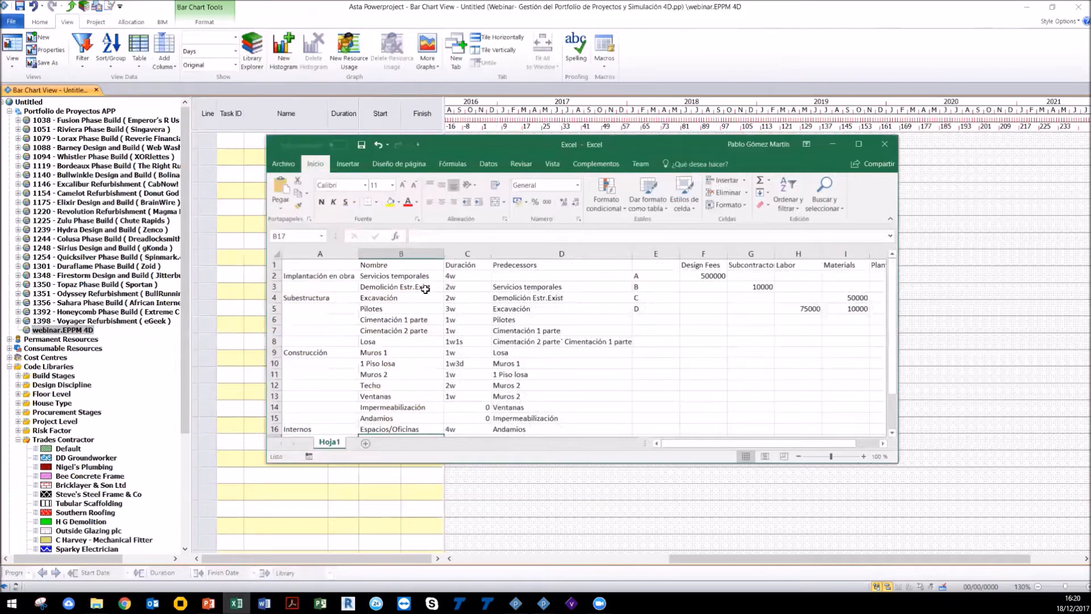
scroll(441, 331, "down", 1)
scroll(441, 331, "up", 1)
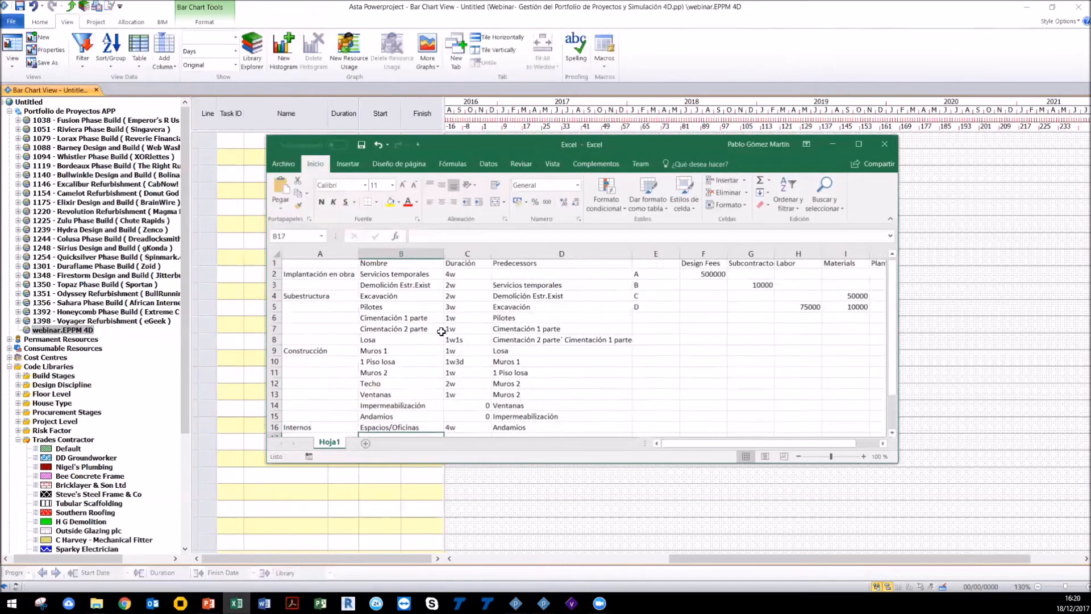
left_click_drag(400, 253, 467, 254)
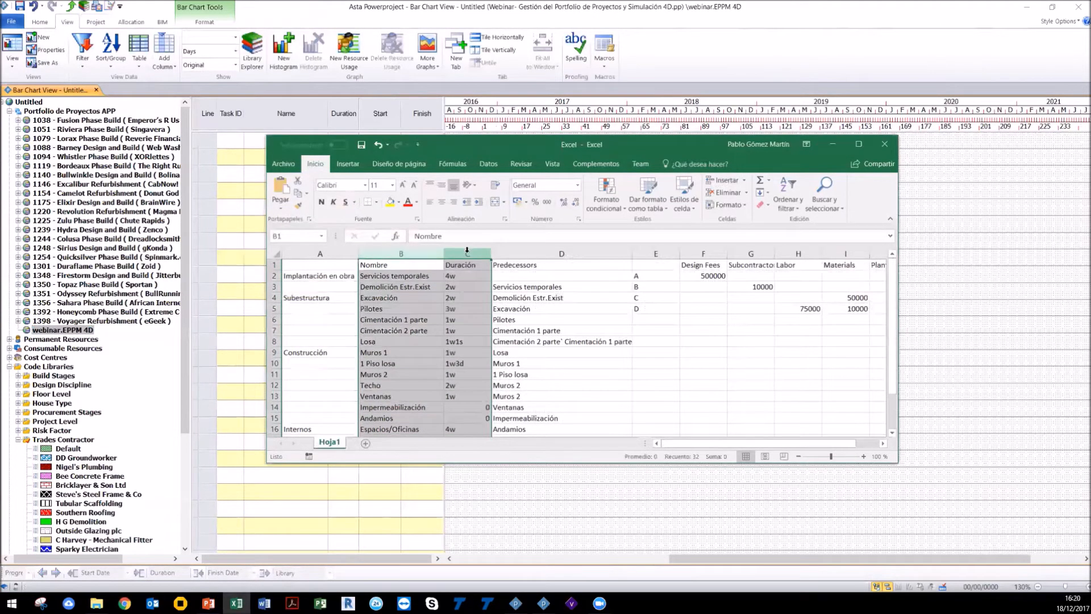
right_click(467, 285)
left_click(489, 307)
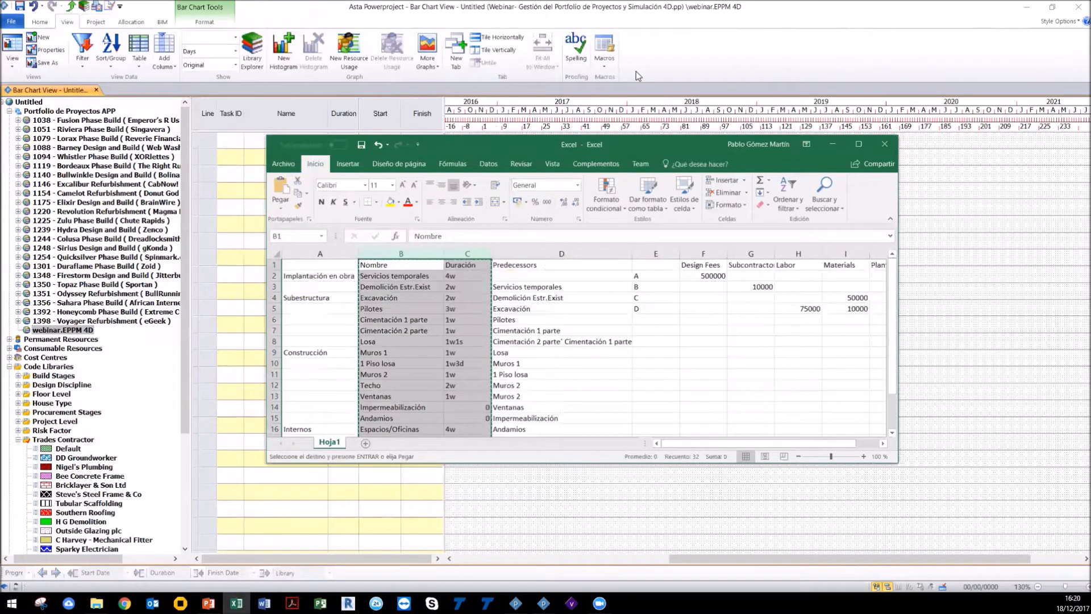
Step: Paste the copied task names and durations into the chart's Name and Duration columns
left_click(638, 76)
left_click_drag(286, 113, 336, 117)
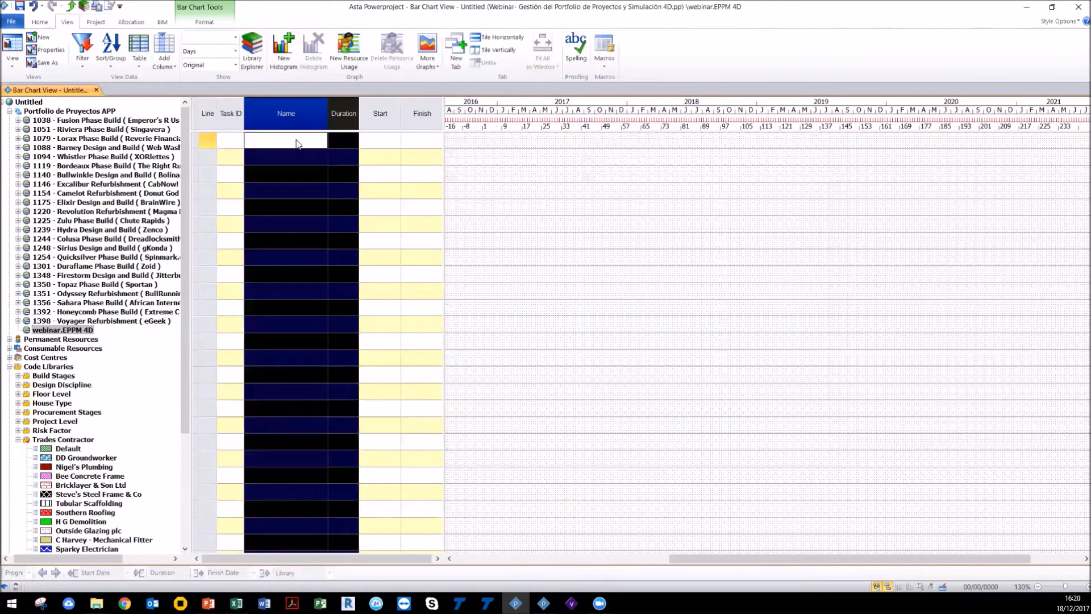
right_click(296, 117)
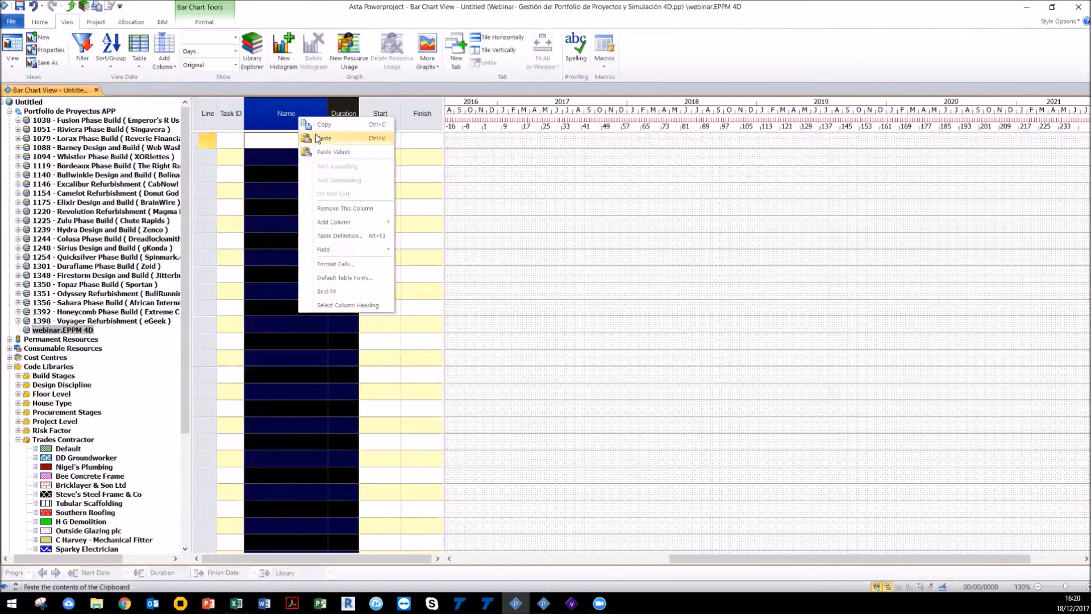
left_click(323, 138)
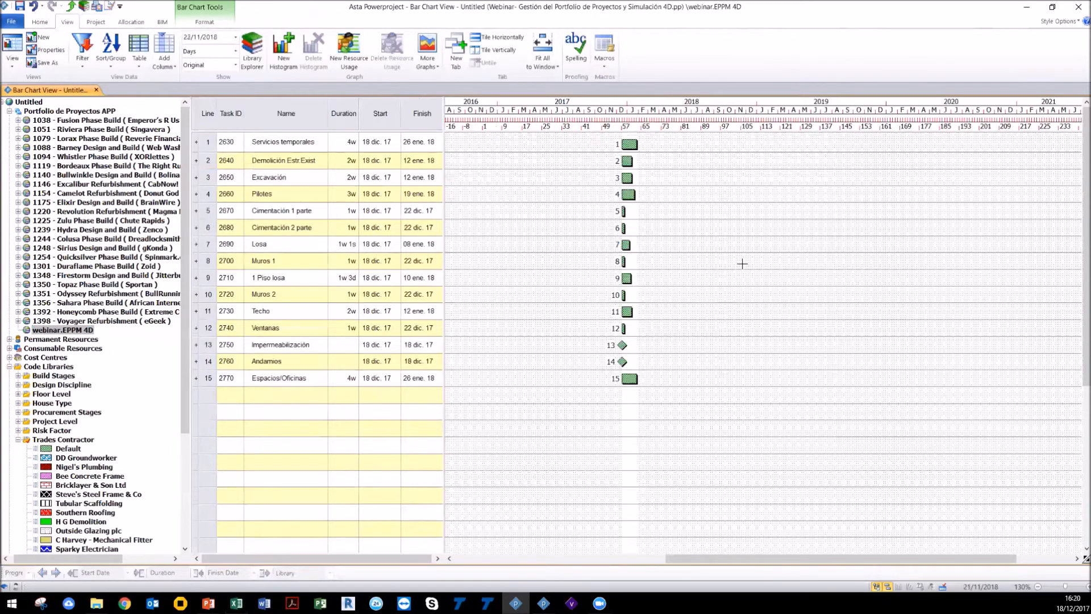
Step: Link the Servicios temporales task to Demolición Estr.Exist
scroll(742, 263, "up", 2)
left_click_drag(633, 559, 768, 568)
left_click(1083, 586)
left_click(1083, 586)
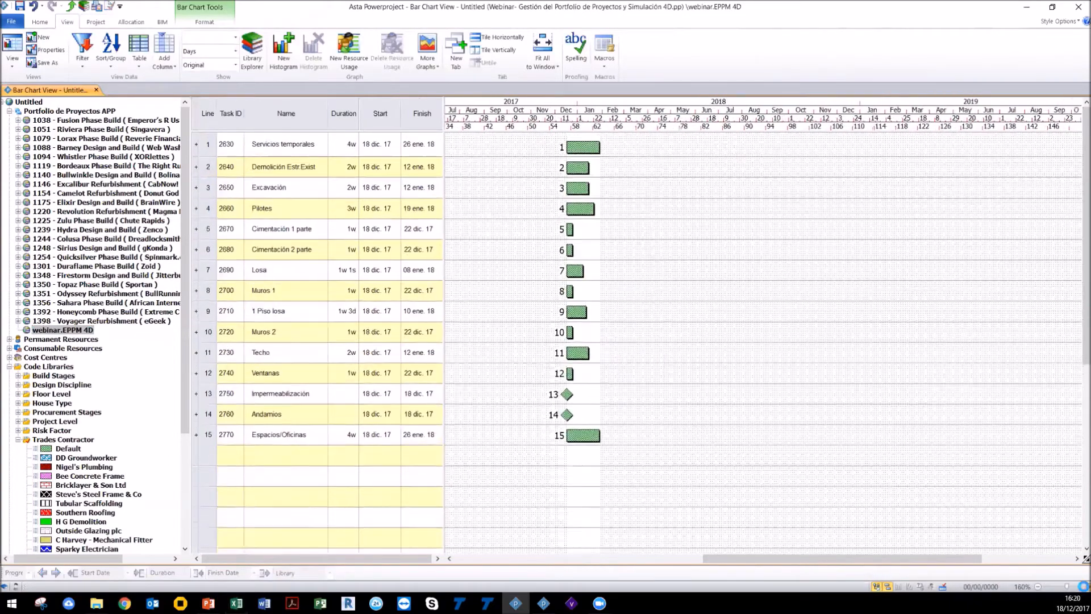
left_click(1083, 587)
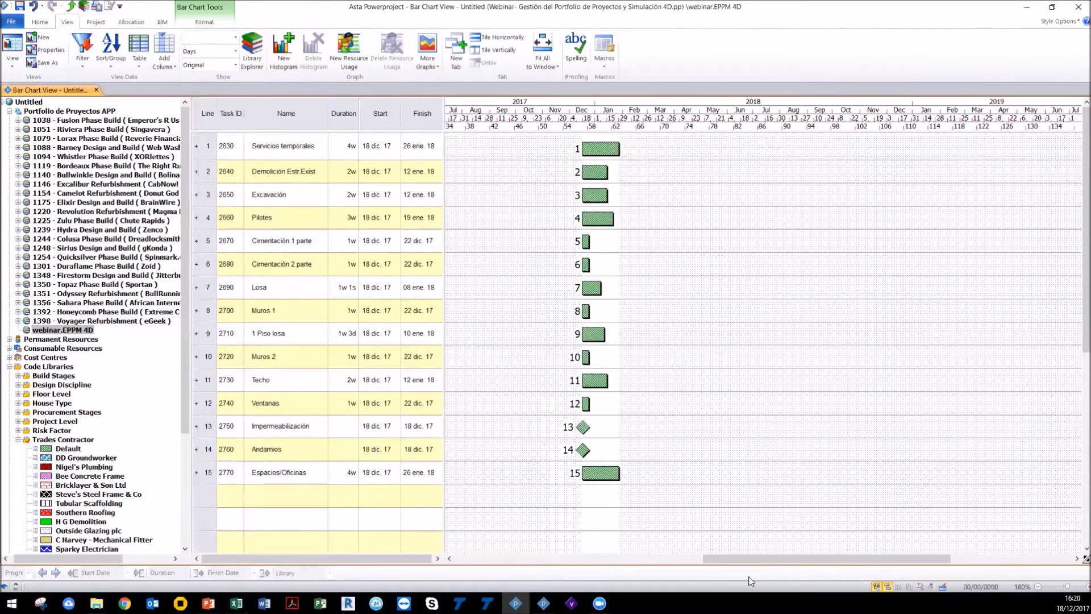
mouse_move(730, 559)
left_mouse_down()
mouse_move(710, 557)
mouse_move(726, 558)
left_mouse_up()
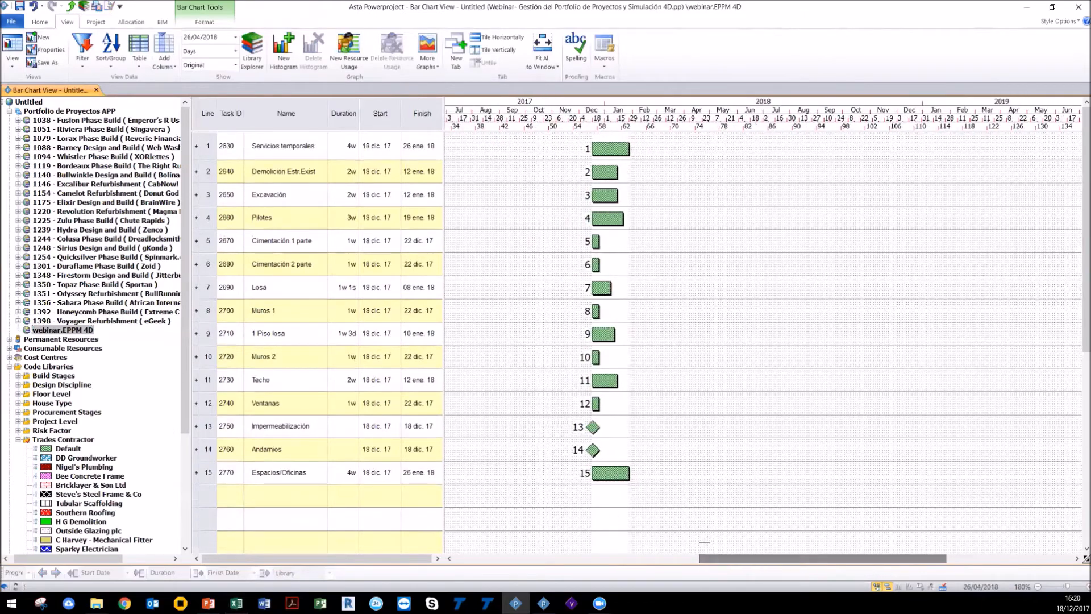
left_click_drag(634, 159, 593, 172)
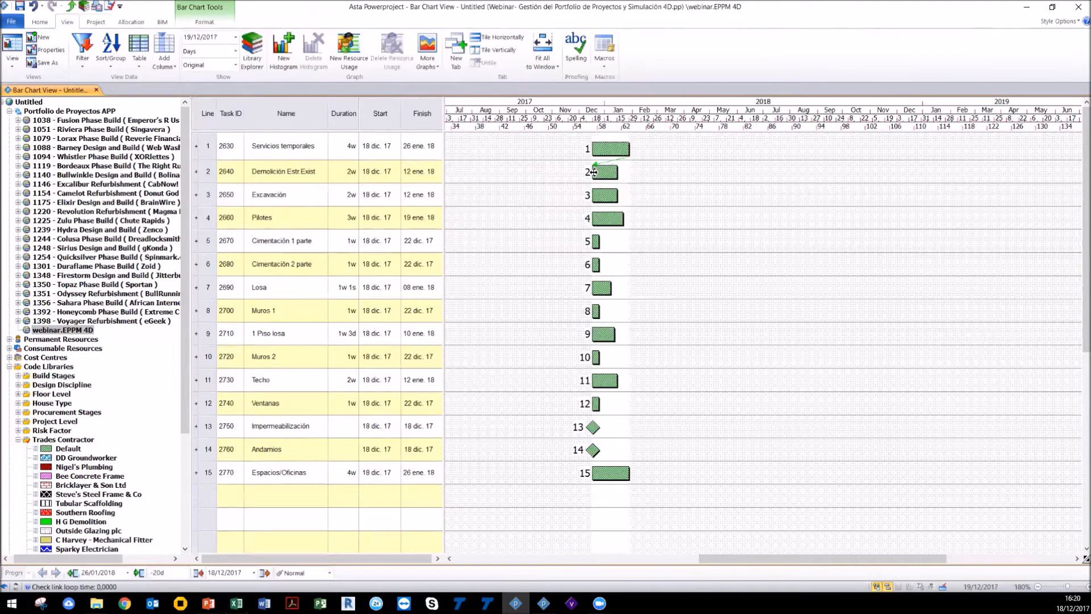
Step: Select all fifteen pasted tasks and delete them
left_click(206, 476)
left_click_drag(207, 476, 208, 146)
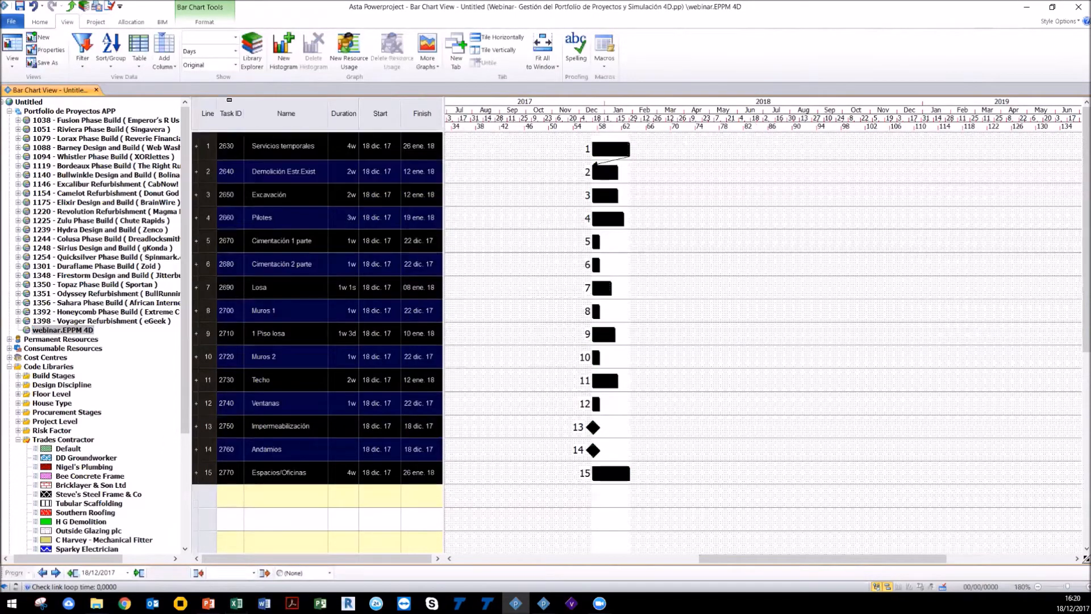
key("Delete")
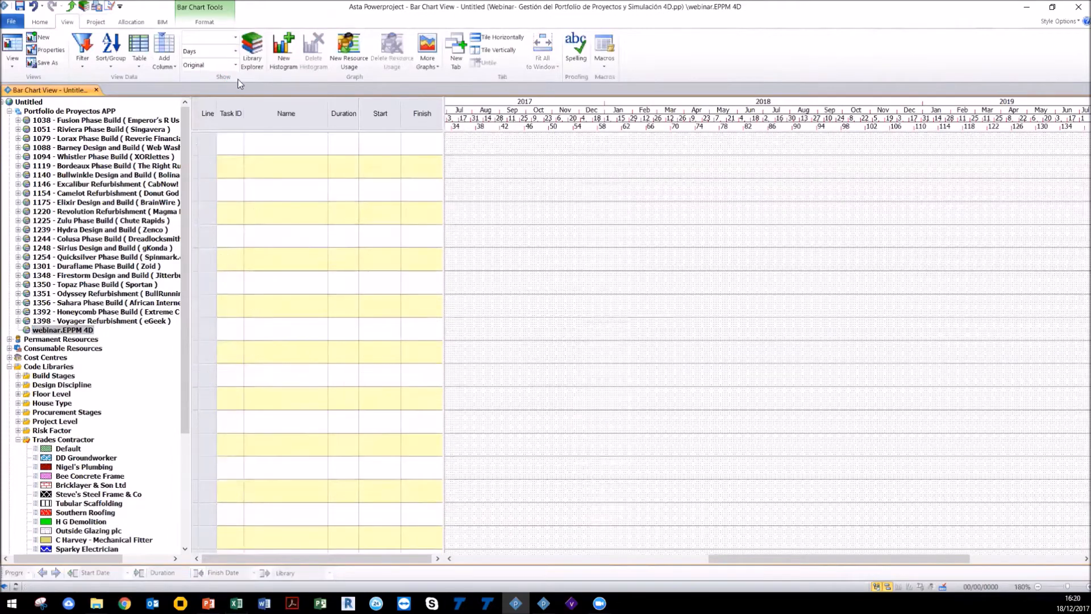
Step: Expand the Permanent Resources and Consumable Resources folders in the project tree to examine them
scroll(44, 316, "down", 2)
scroll(44, 316, "down", 2)
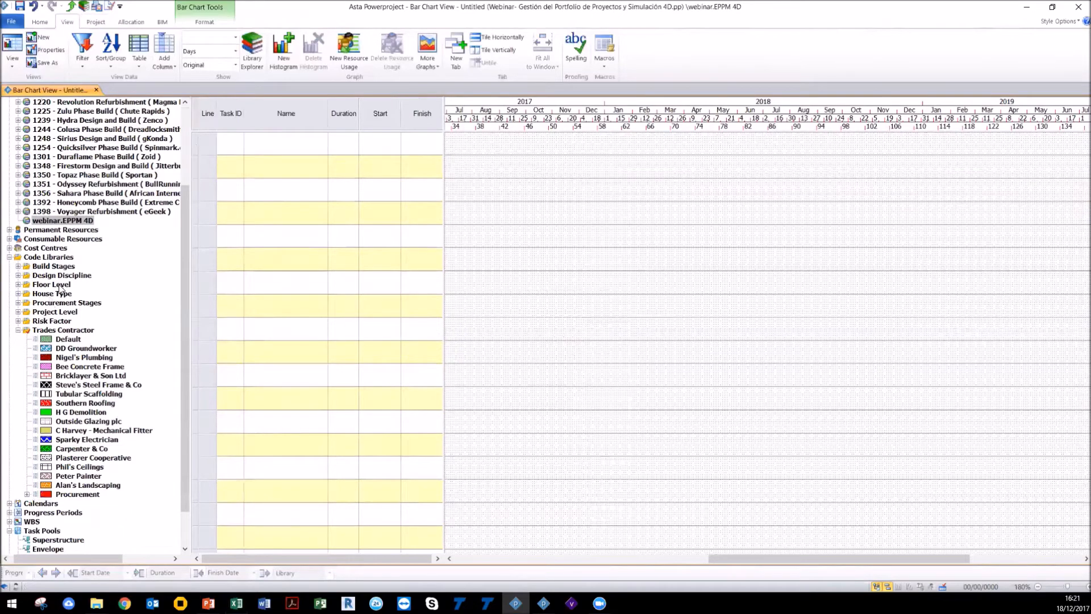
left_click(9, 229)
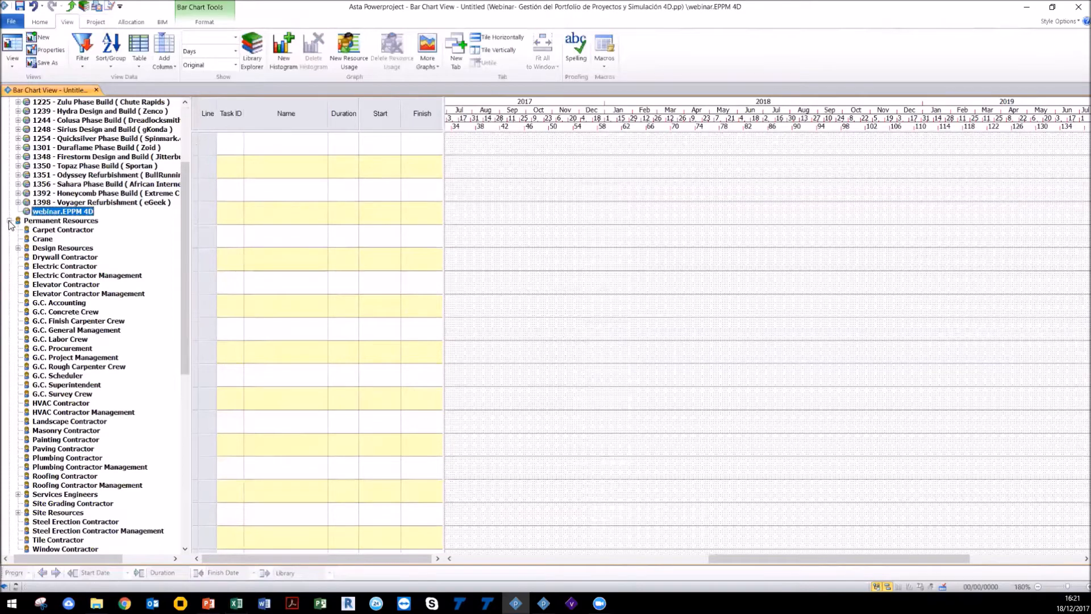
left_click(9, 220)
left_click(9, 229)
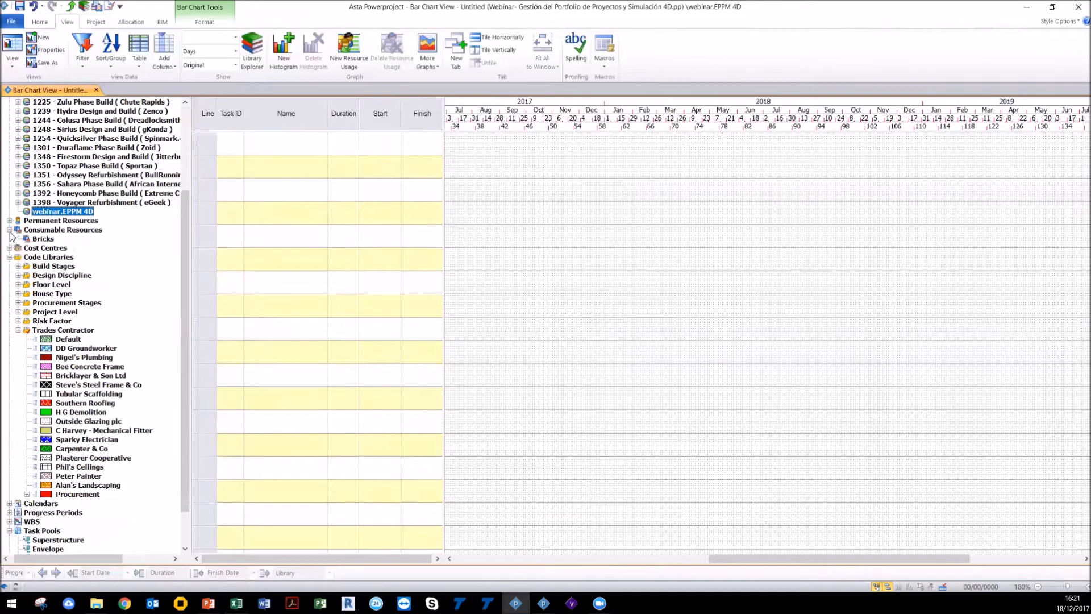
Step: Expand and collapse the Cost Centres, Consumable Resources, Calendars and Trades Contractor folders to examine the project tree
left_click(9, 248)
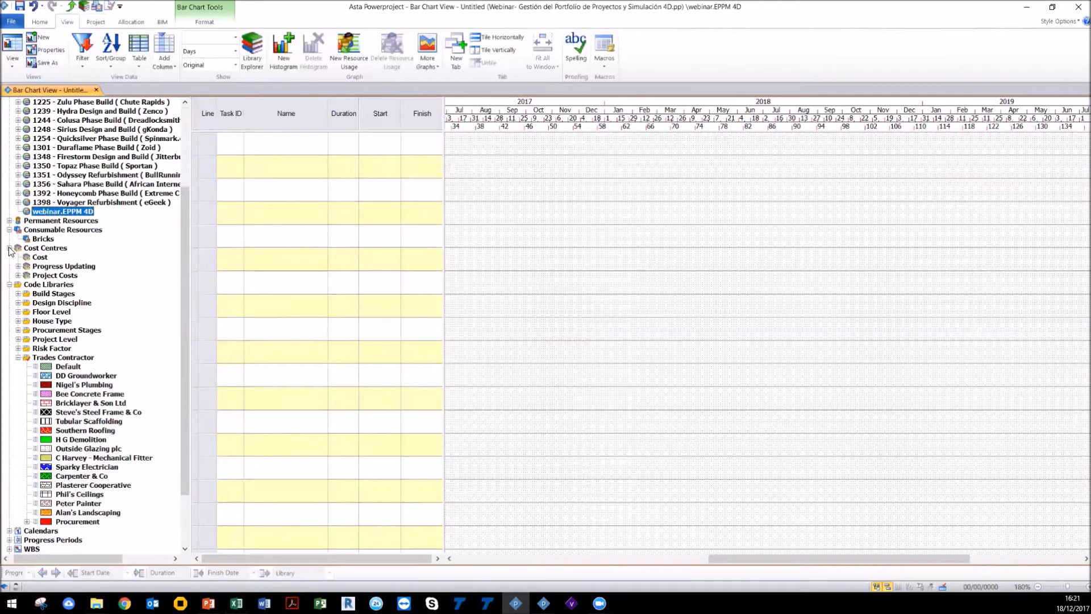
left_click(9, 248)
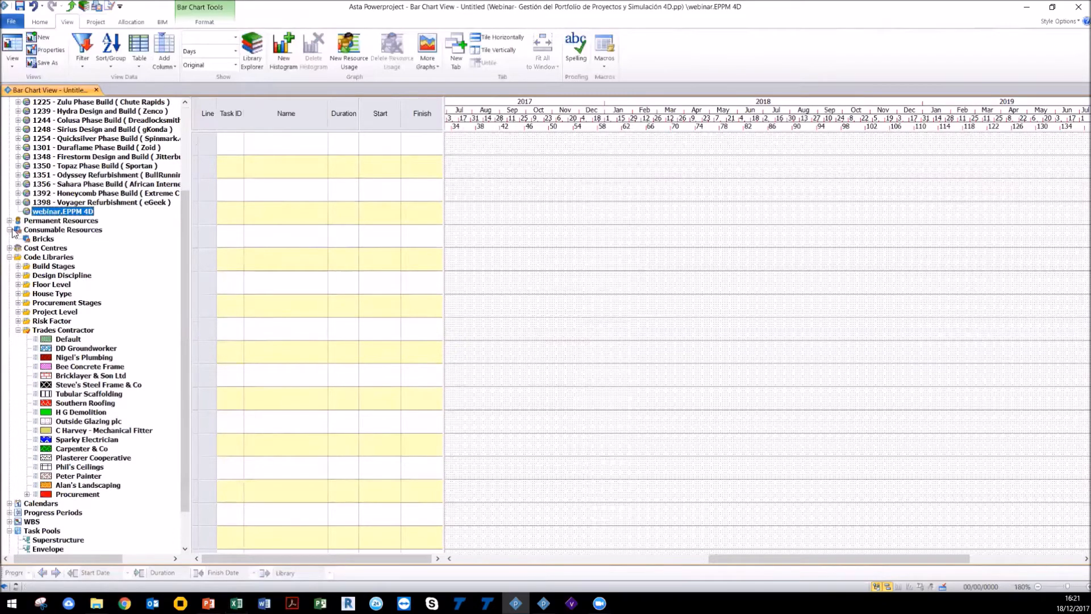
left_click(9, 229)
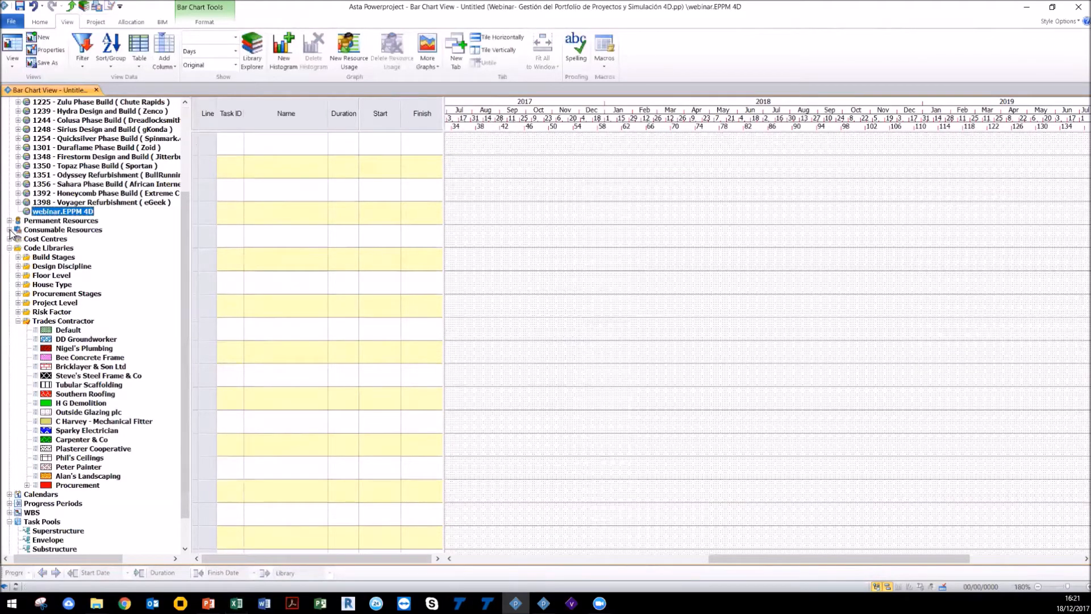
scroll(76, 392, "down", 2)
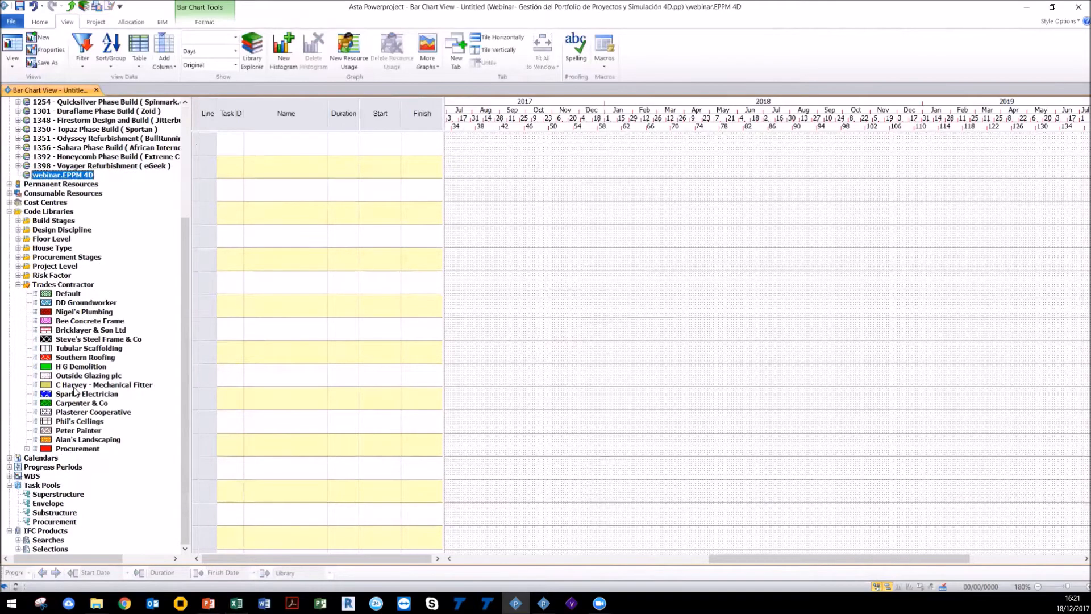
left_click(9, 457)
left_click(9, 458)
left_click(9, 467)
left_click(10, 466)
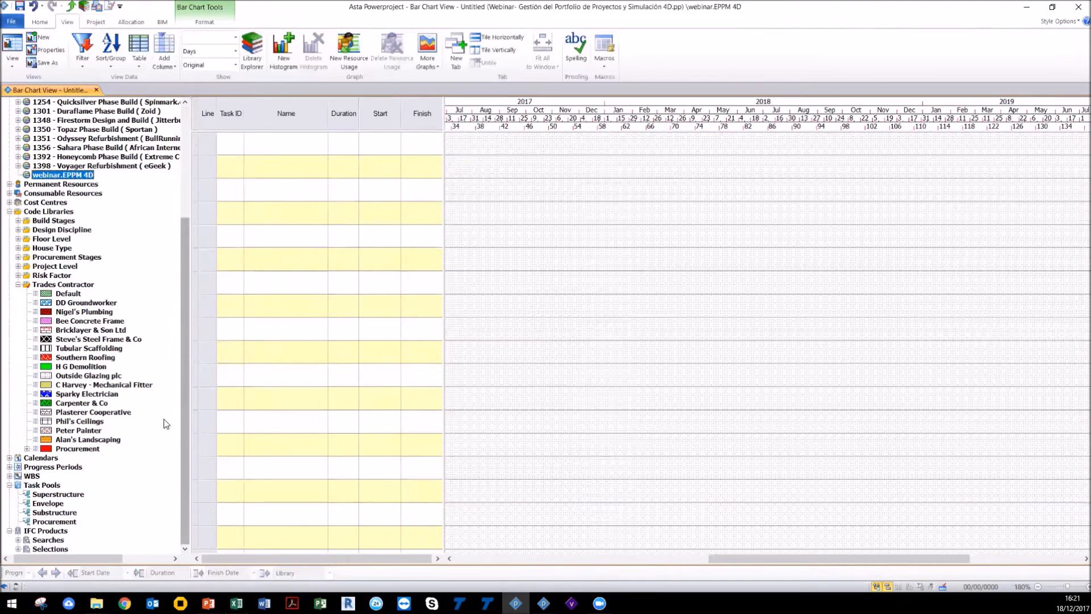
left_click(19, 284)
scroll(84, 381, "down", 2)
scroll(80, 398, "up", 3)
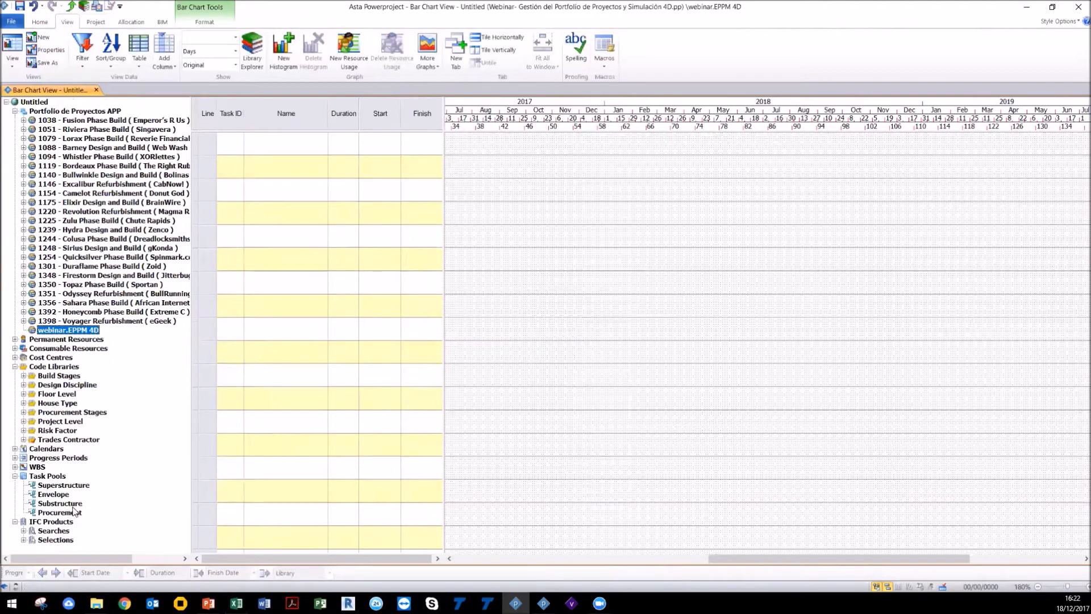
Step: Insert the Procurement task pool into the empty chart and expand it to show its Short, Medium and Long options
mouse_move(72, 514)
left_mouse_down()
mouse_move(502, 423)
mouse_move(598, 157)
mouse_move(588, 142)
left_mouse_up()
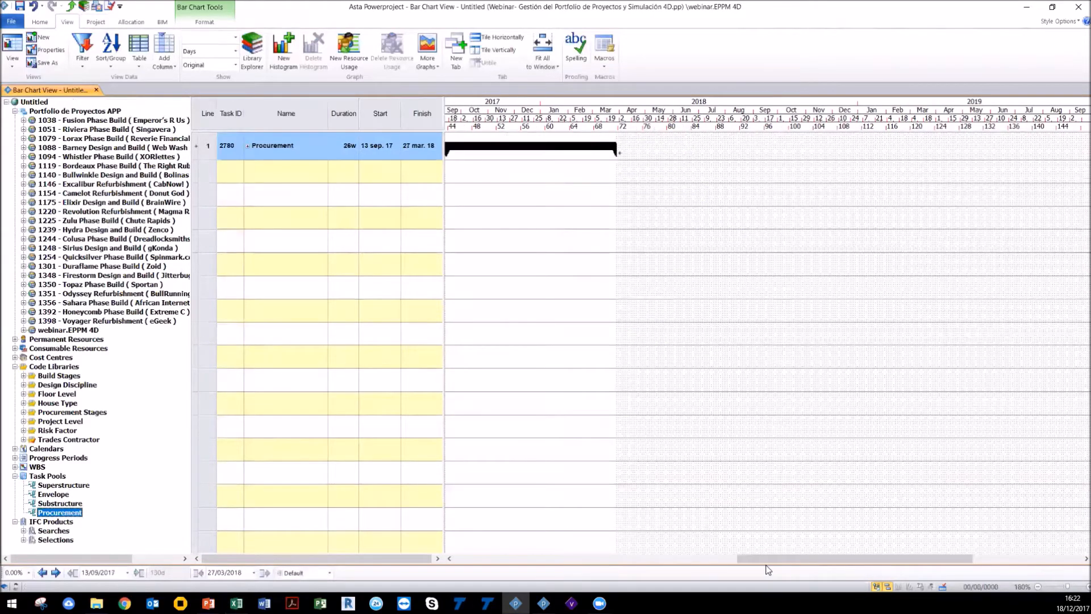
left_click_drag(760, 559, 730, 558)
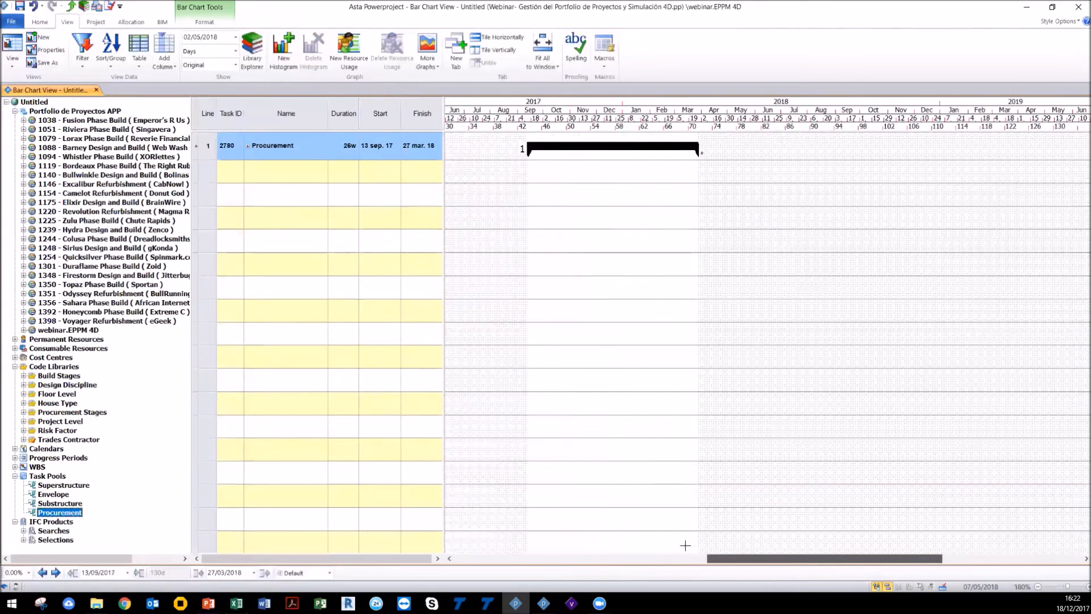
double_click(571, 148)
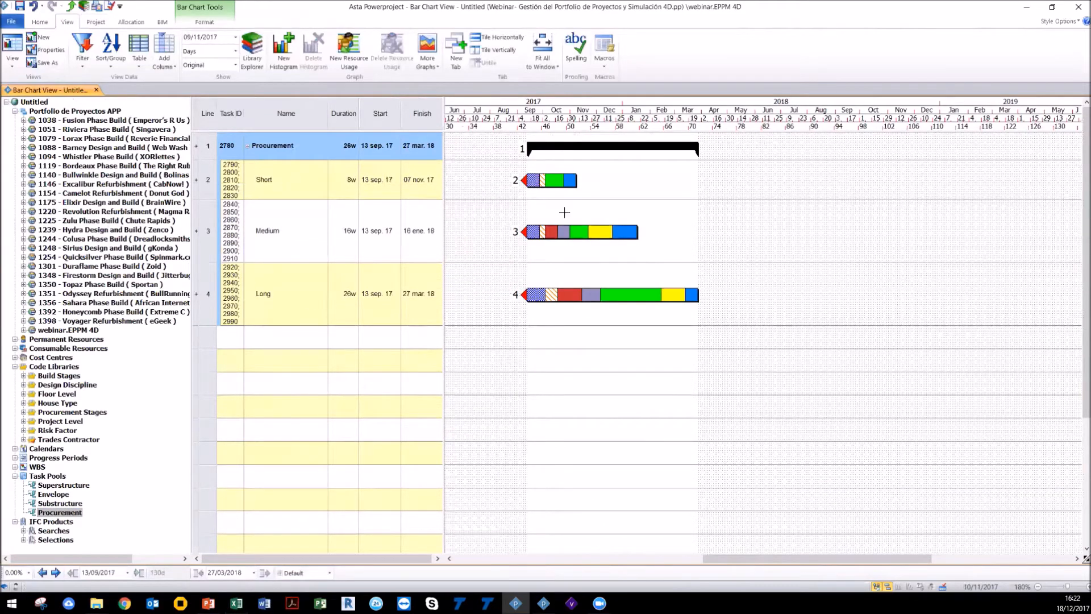
Step: Select the Medium and Long procurement options and delete them
key("ctrl")
key("ctrl")
left_click_drag(212, 288, 208, 229)
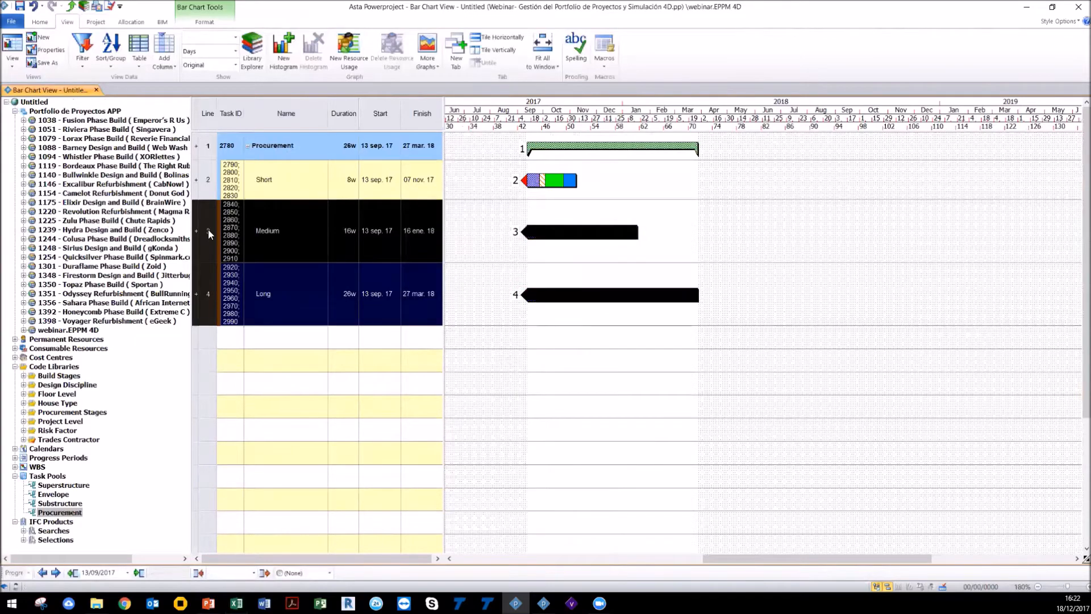
key("Delete")
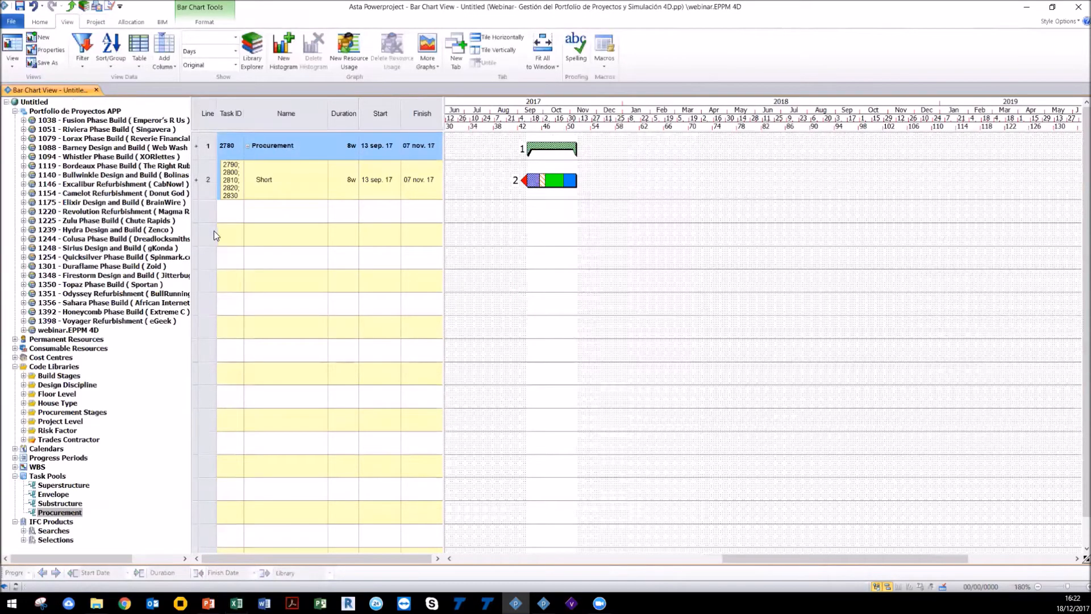
Step: Insert the Substructure task pool below Procurement and expand it to show its tasks
left_click_drag(60, 503, 546, 211)
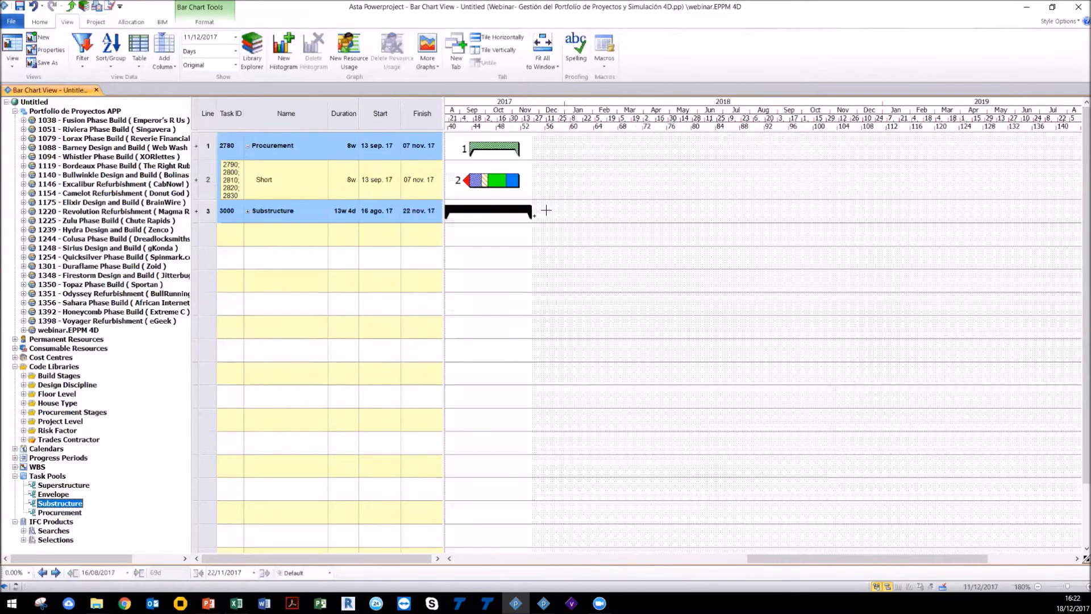
left_click_drag(765, 559, 673, 559)
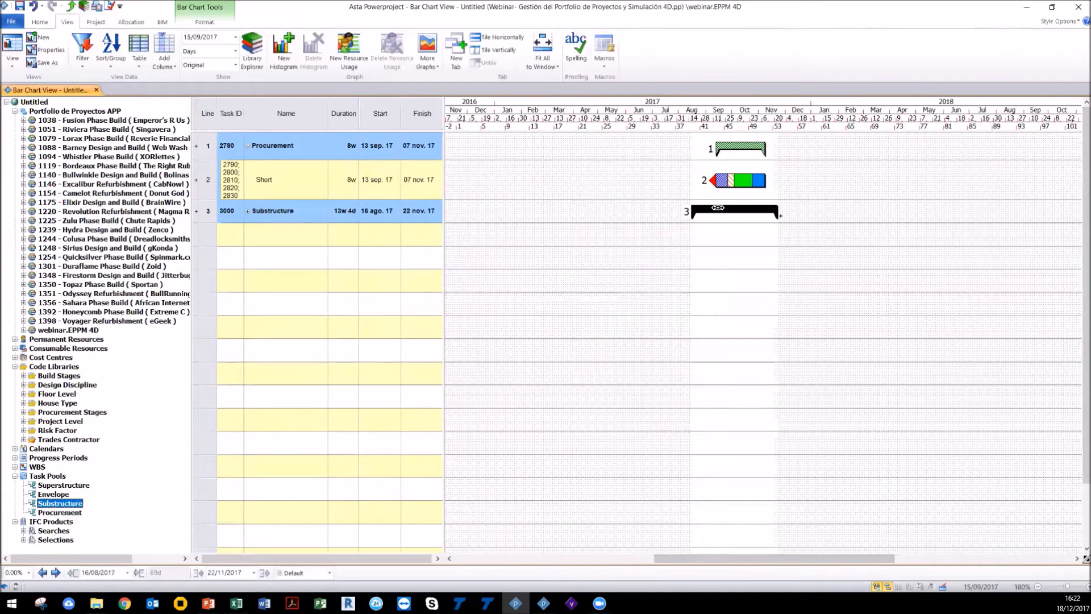
double_click(718, 207)
left_click(774, 273)
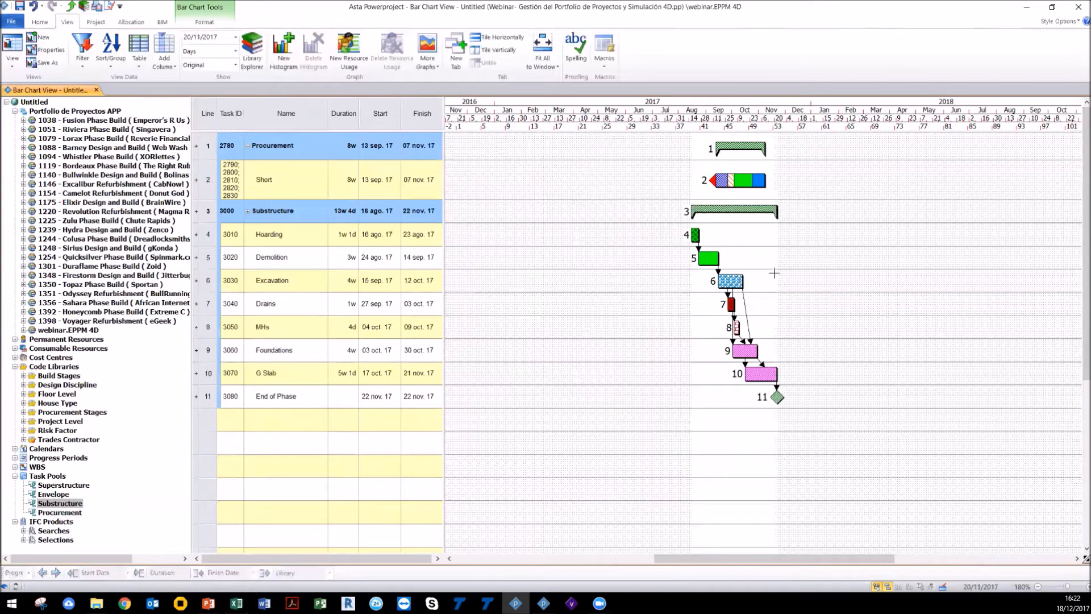
left_click(496, 312)
Step: Expand the Trades Contractor library, the Short procurement option and the webinar.EPPM 4D project node to examine them
left_click(24, 440)
scroll(120, 401, "down", 2)
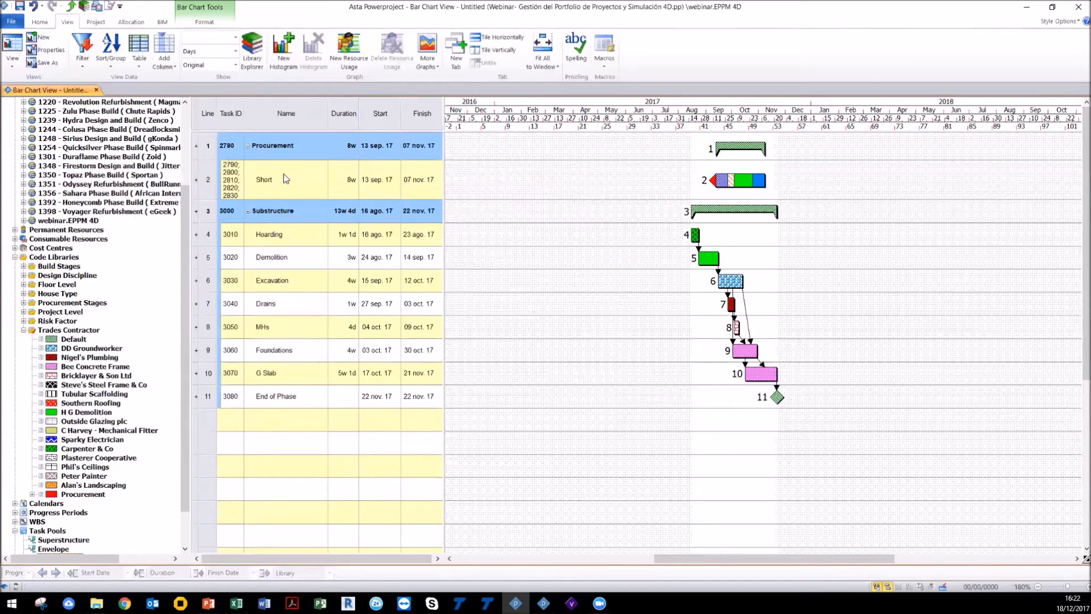
left_click(195, 180)
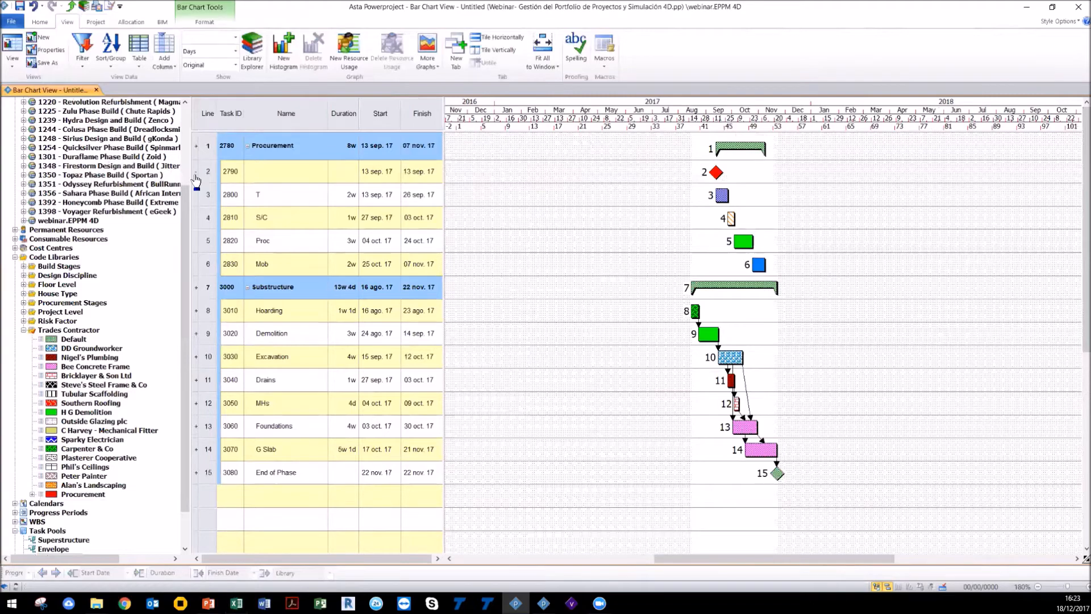
left_click(195, 172)
left_click(196, 180)
left_click(196, 181)
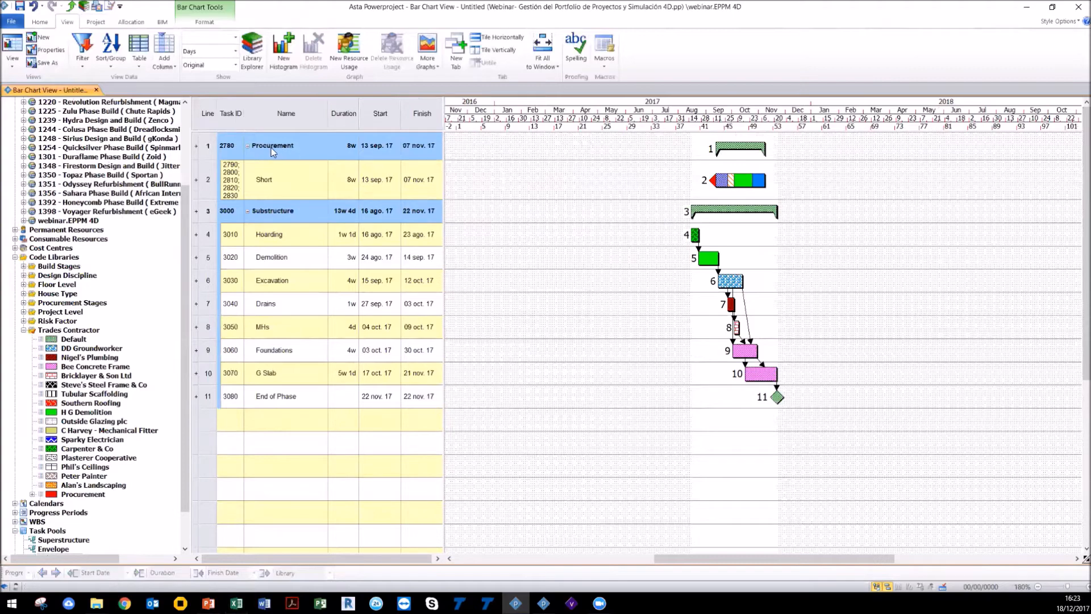
left_click(23, 221)
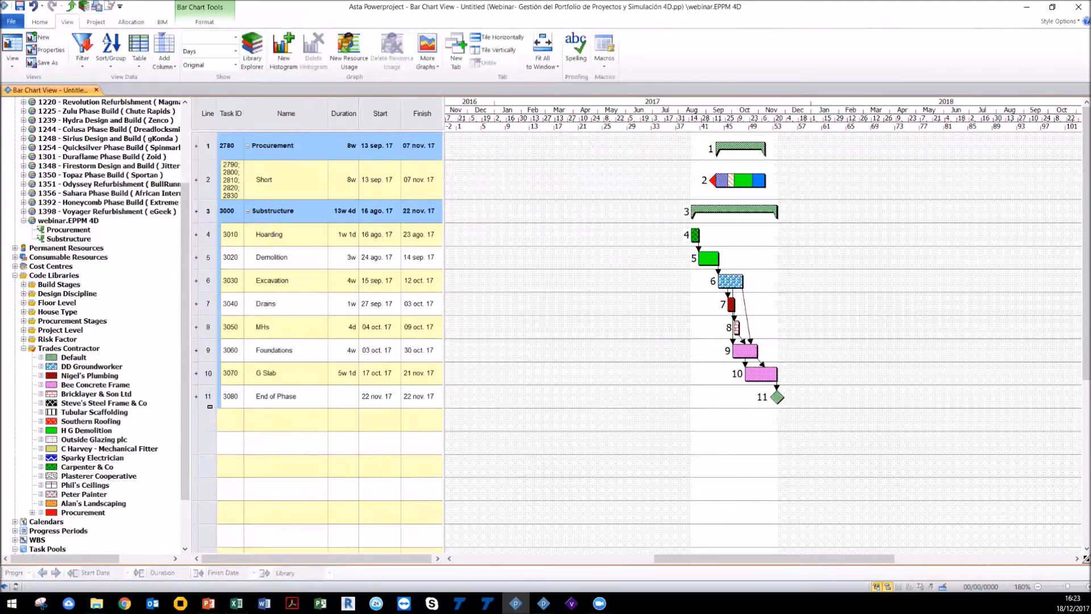
Step: Summarise all the chart's tasks under a new summary task named F1
left_click_drag(210, 395, 208, 148)
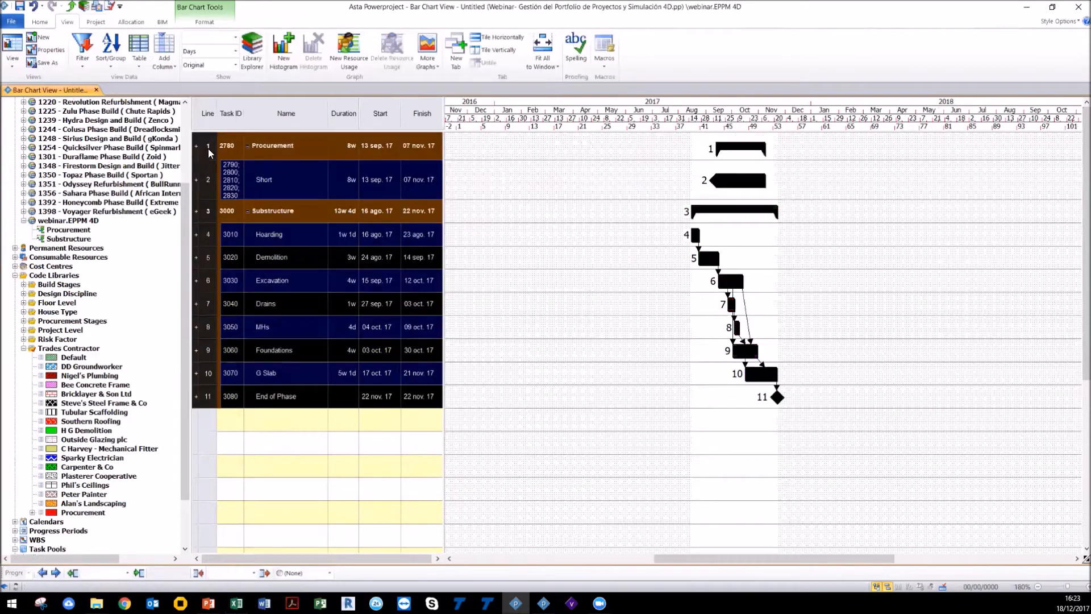
left_click(40, 21)
left_click(359, 60)
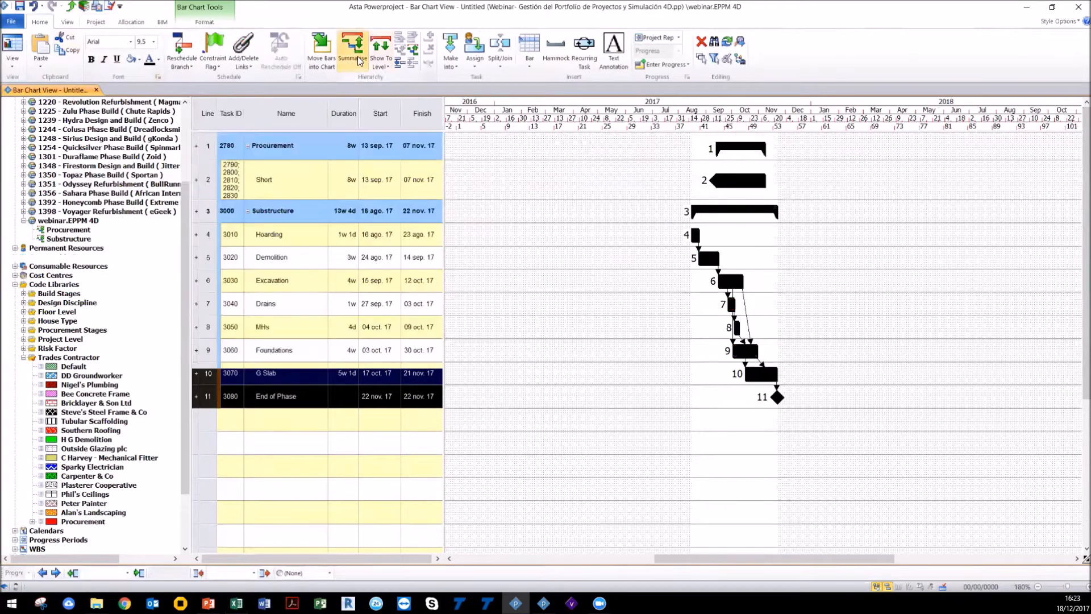
type("F")
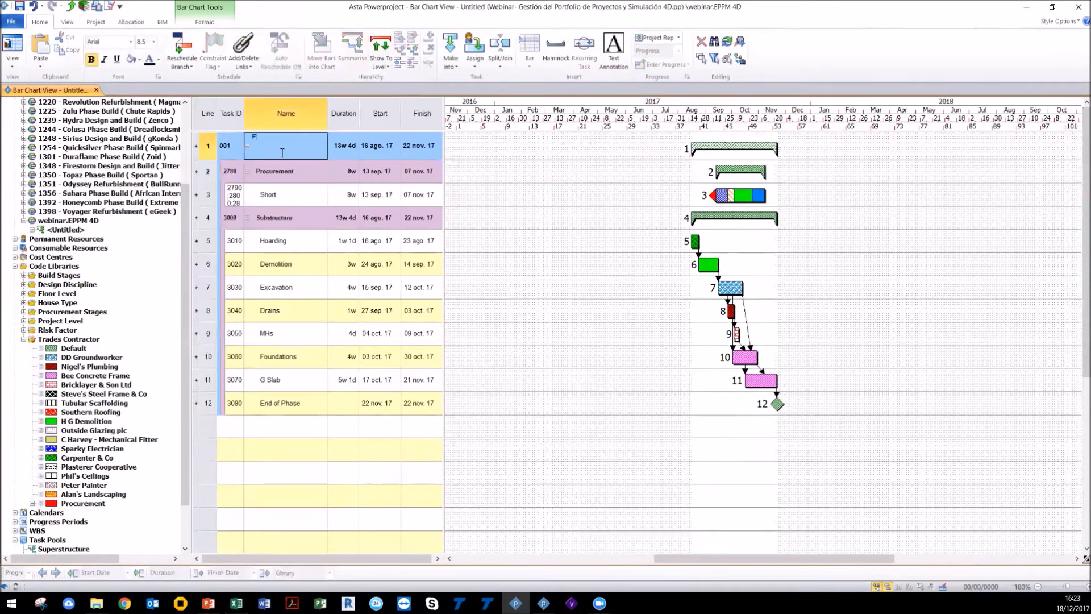
type("1")
key("Return")
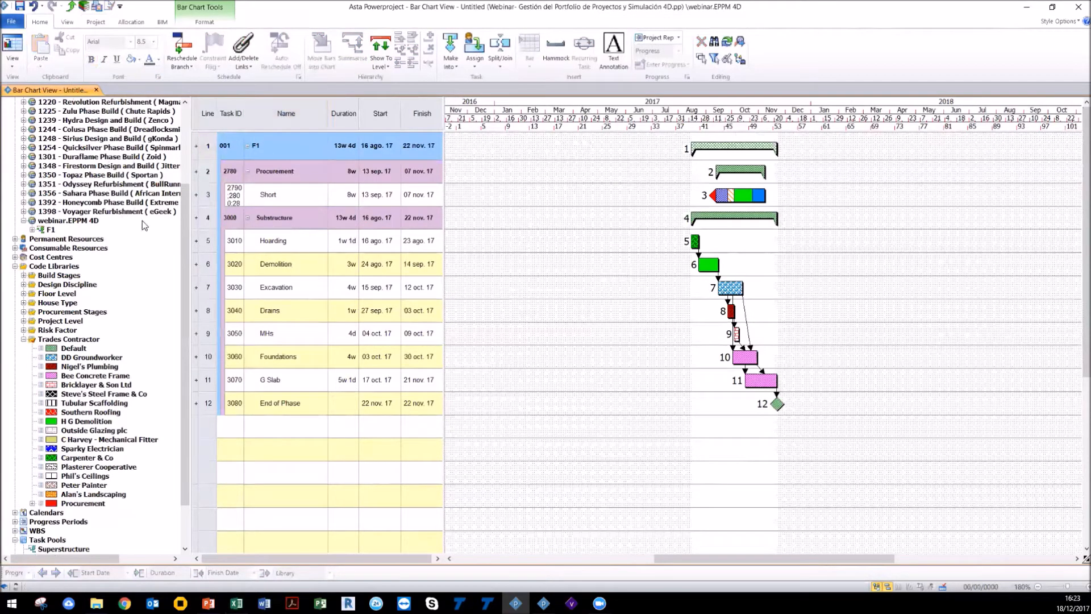
Step: Open the Procurement, Substructure and whole-project views from F1 in the project tree to review them
left_click(33, 230)
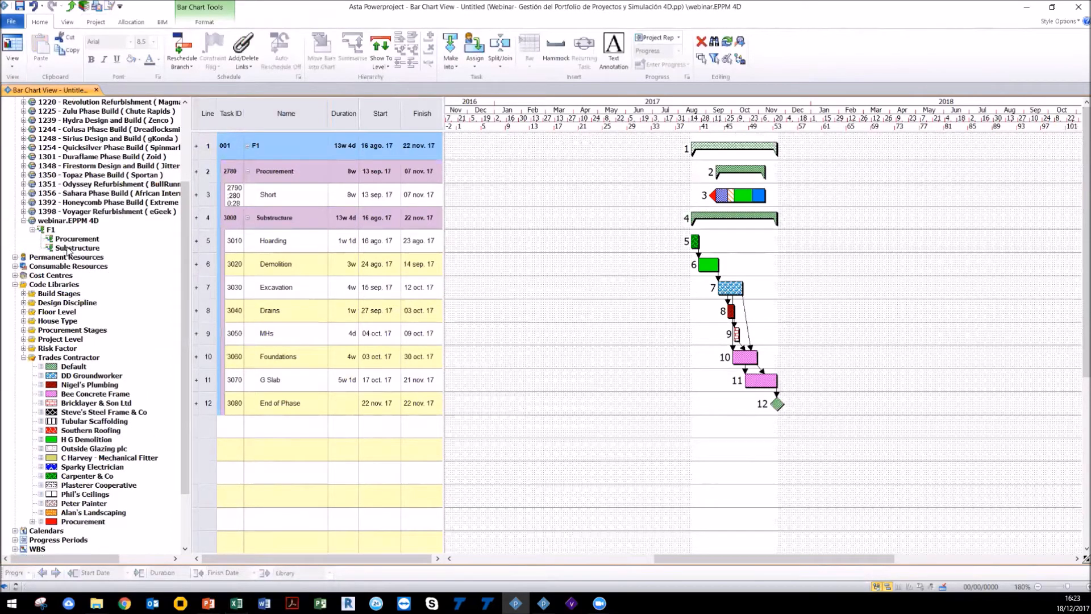
double_click(50, 230)
double_click(65, 248)
double_click(64, 222)
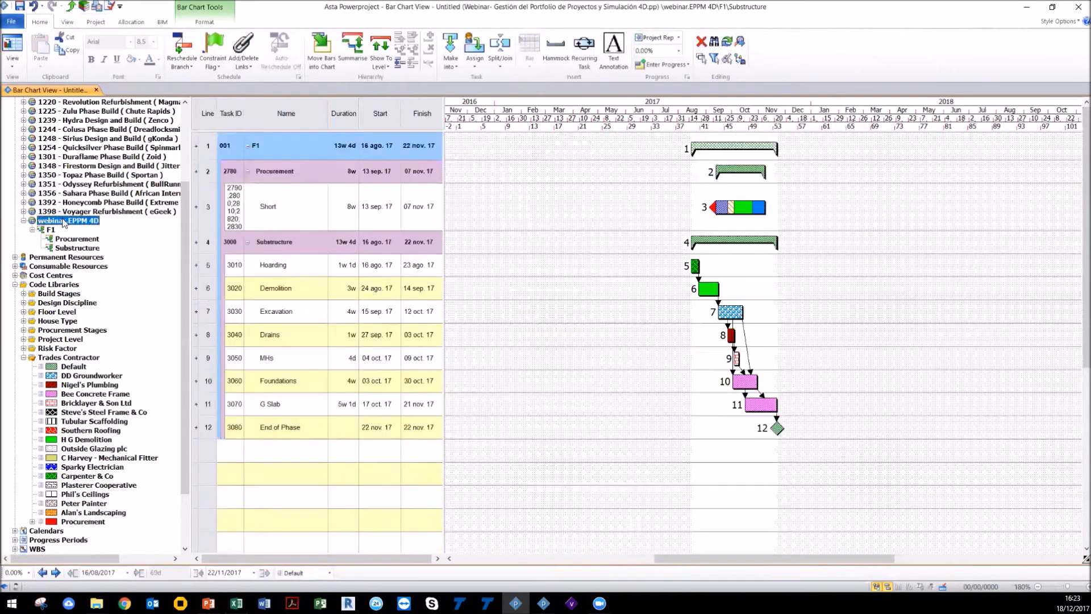
scroll(250, 396, "down", 1)
scroll(250, 395, "up", 1)
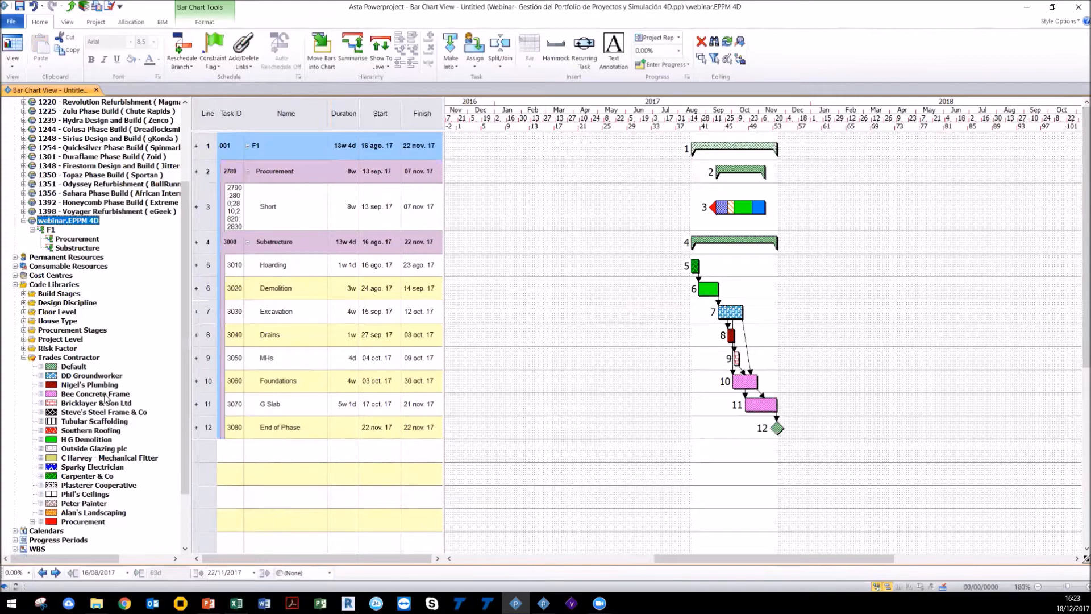
Step: Draw a new task bar about 5 weeks long on line 13 and name it ACTIVIDAD A
left_click_drag(506, 449, 542, 451)
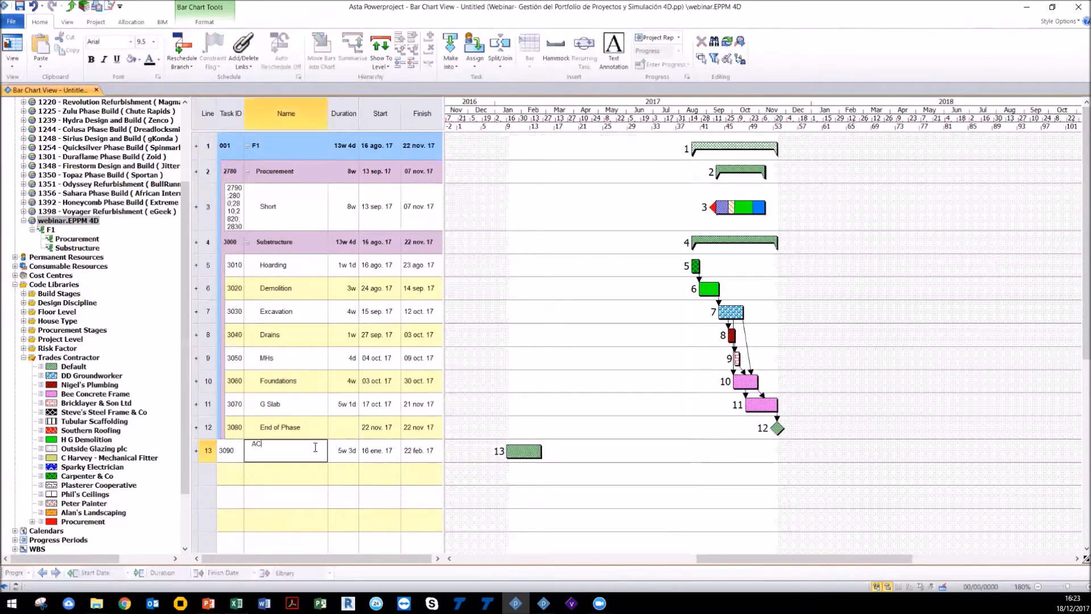
type("ACTIVIDAD A")
key("Return")
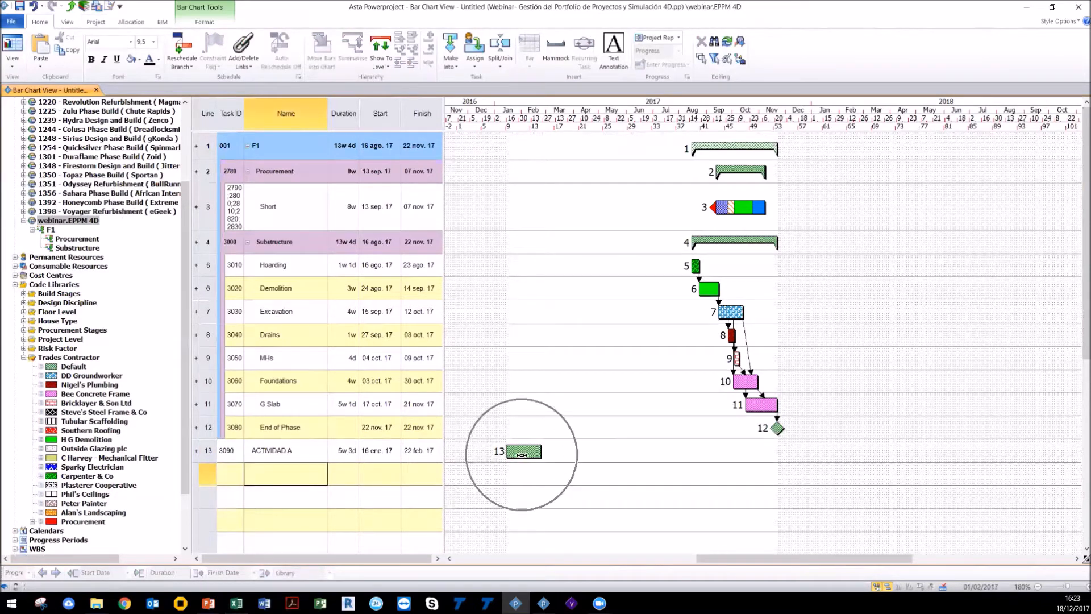
Step: Assign the Bee Concrete Frame trades contractor code to the ACTIVIDAD A task
left_click(15, 276)
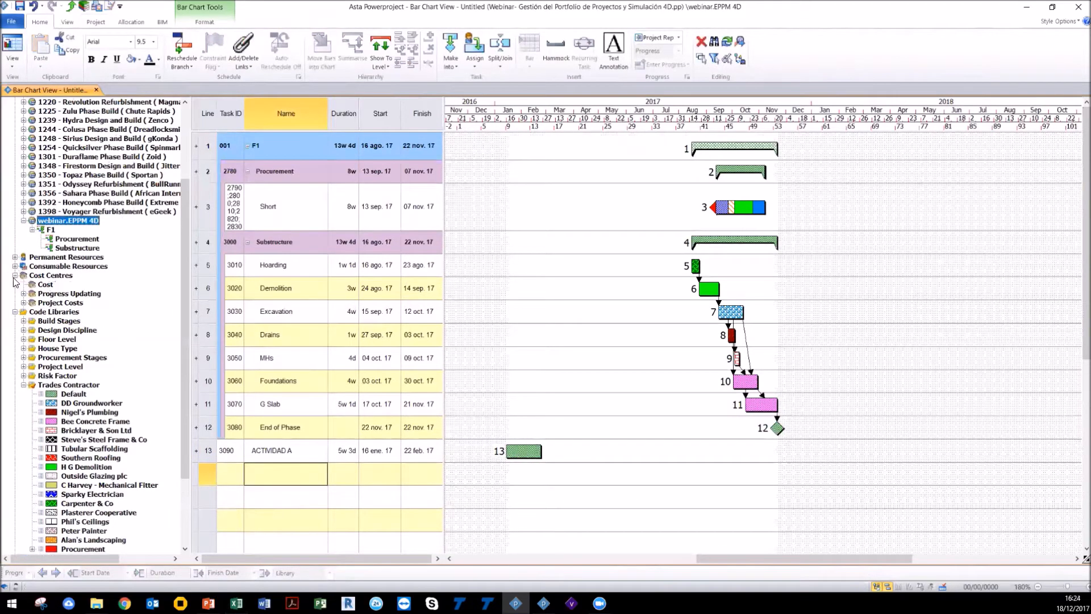
left_click(72, 423)
left_click_drag(72, 423, 529, 451)
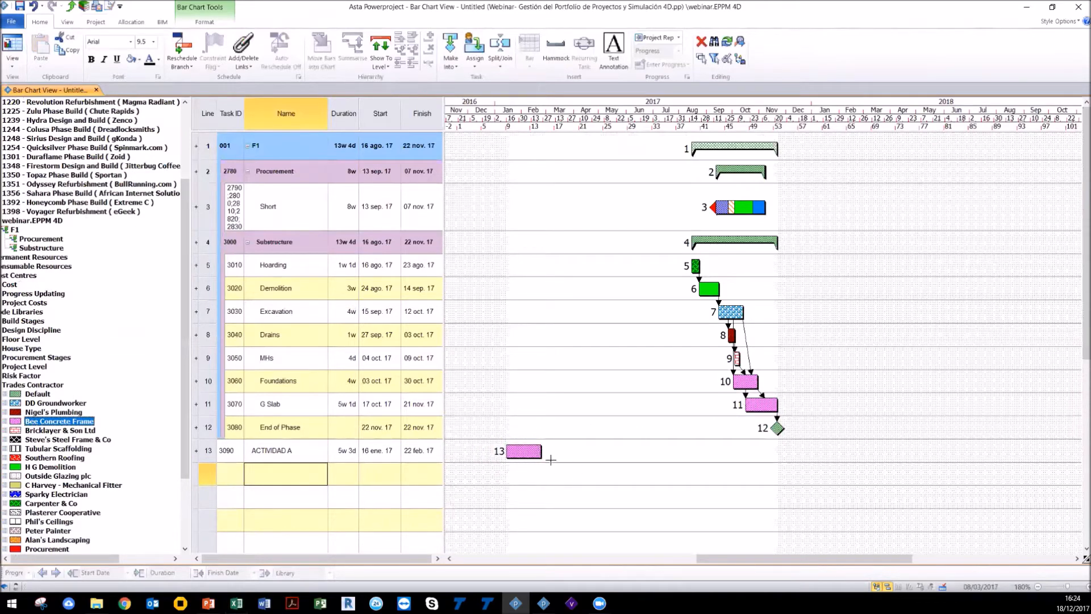
left_click_drag(108, 558, 84, 560)
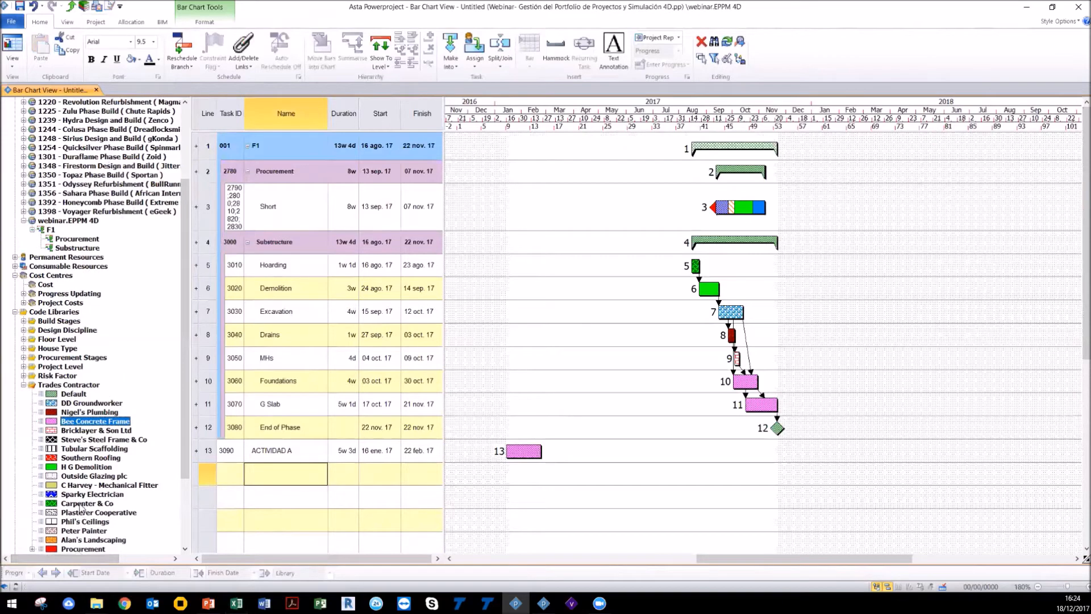
Step: Open the Bee Concrete Frame and Trades Contractor views to review the tasks grouped by contractor
double_click(72, 426)
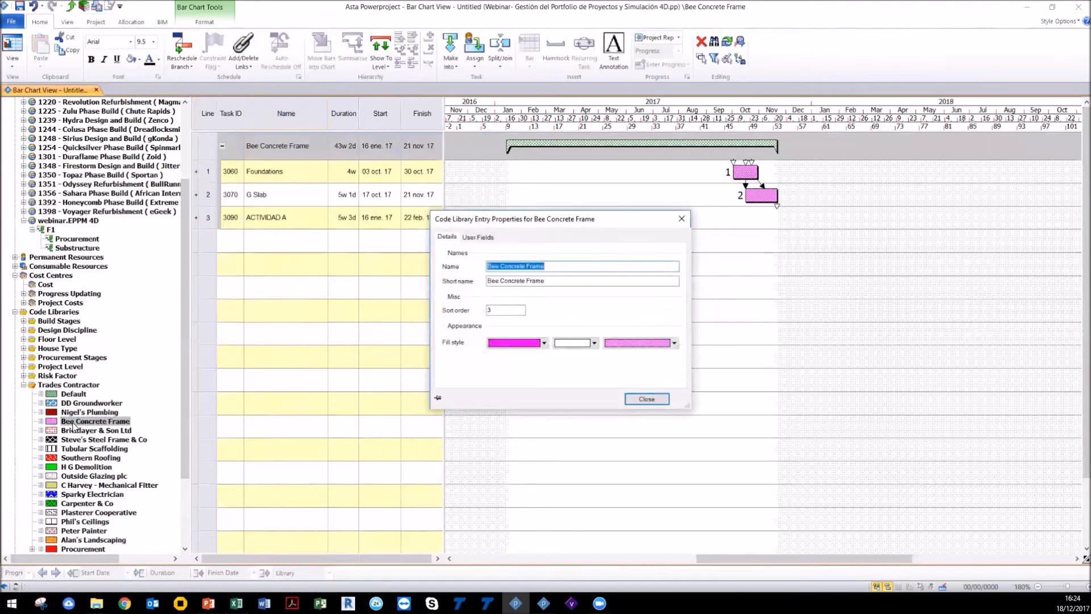
left_click(681, 219)
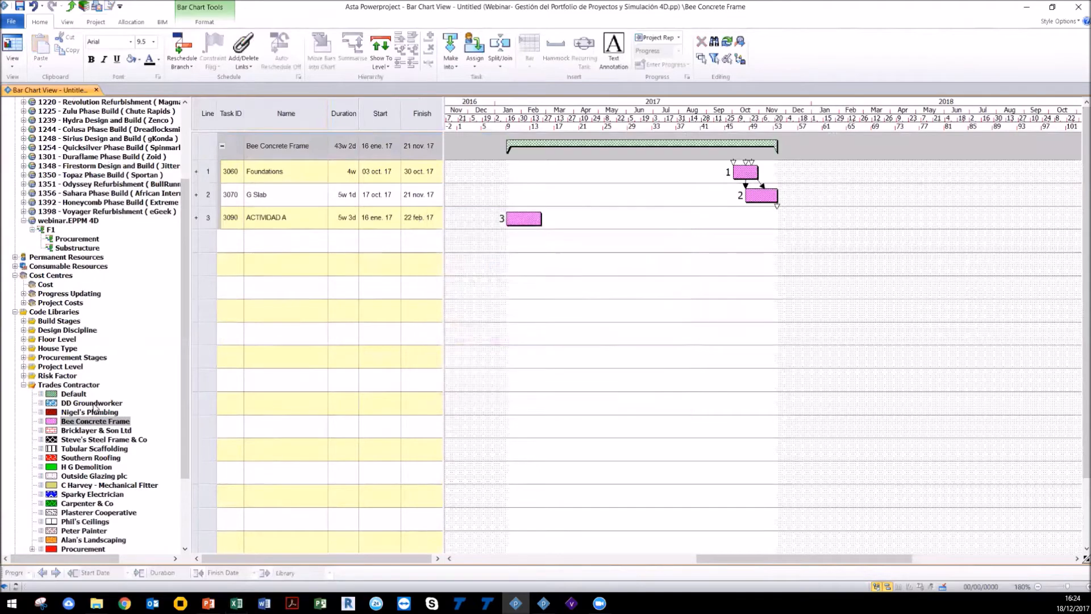
left_click(83, 385)
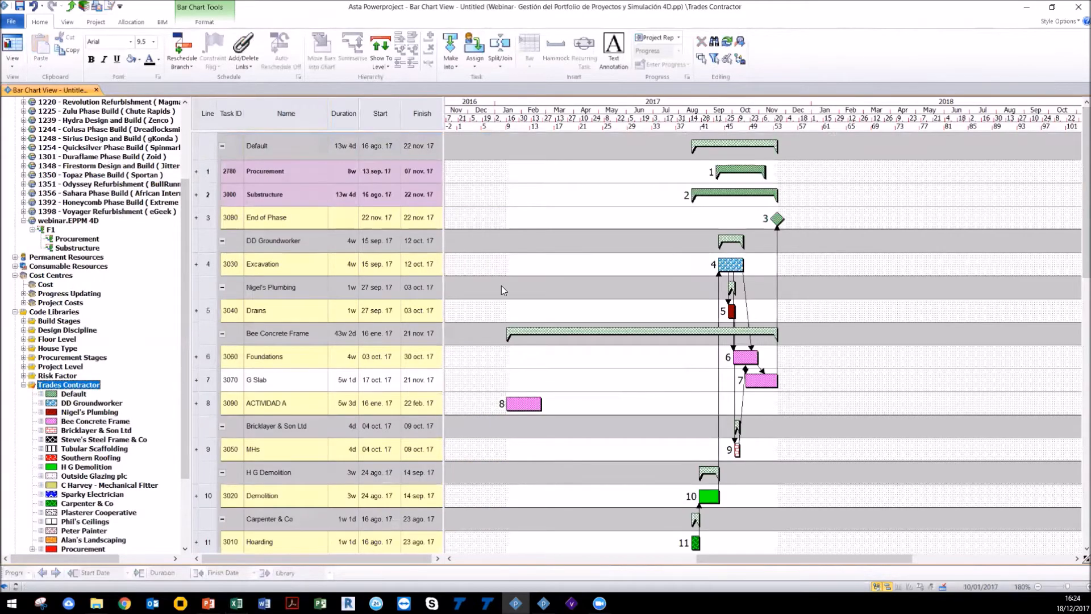
scroll(502, 285, "down", 3)
scroll(501, 285, "down", 2)
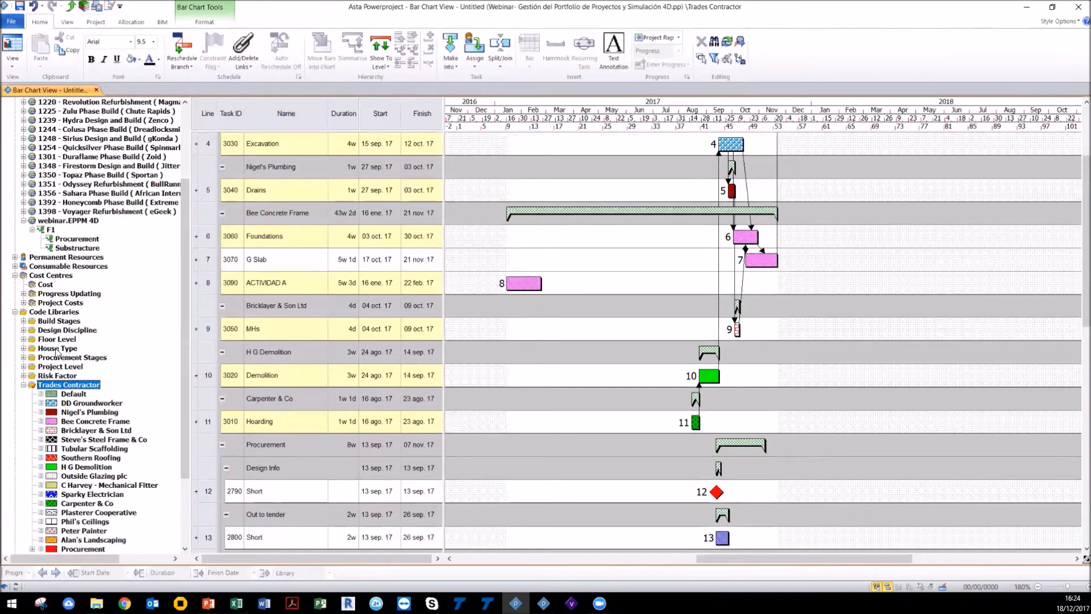
left_click(24, 358)
left_click(24, 358)
scroll(803, 380, "down", 3)
scroll(803, 380, "up", 4)
scroll(803, 380, "down", 3)
scroll(803, 380, "down", 4)
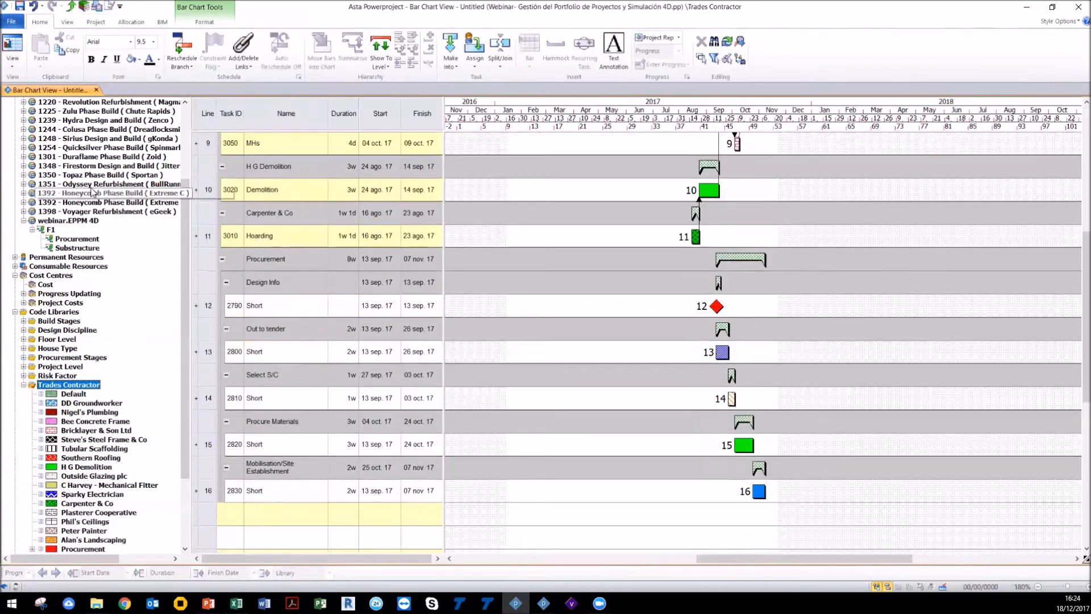
Step: Open the webinar.EPPM 4D project view and delete all of its tasks
left_click(66, 220)
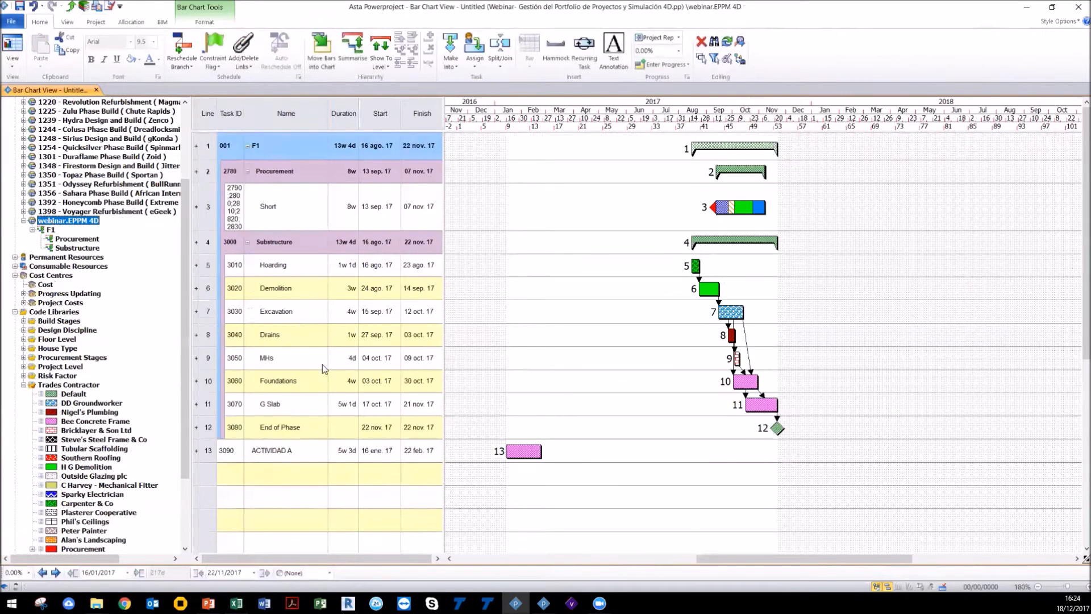
left_click_drag(208, 449, 200, 135)
key("Delete")
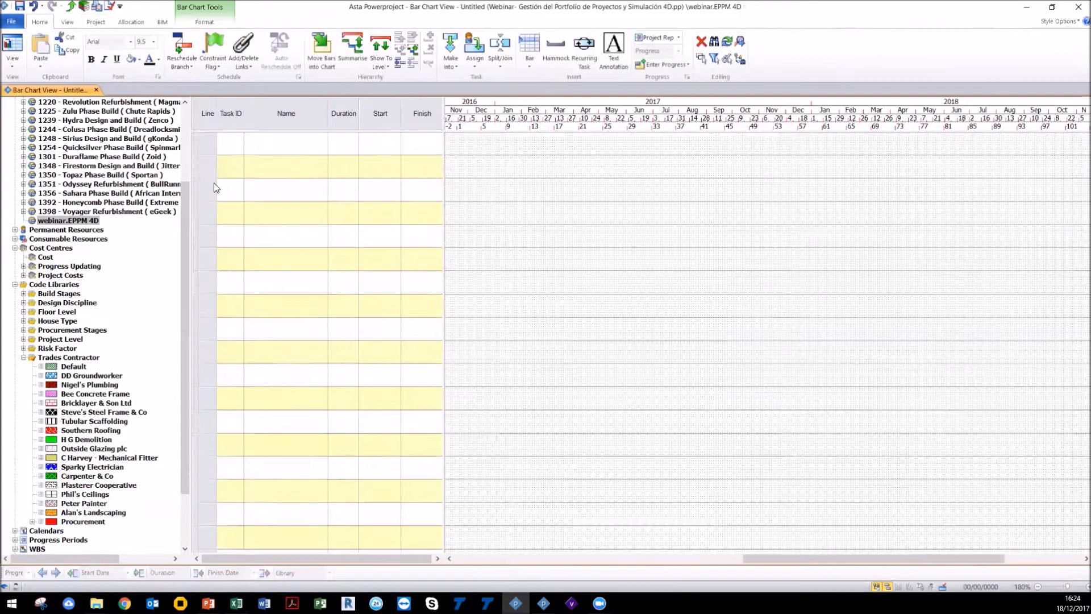
Step: Insert the Superstructure task pool into the empty project, then select and delete all its tasks
scroll(82, 461, "down", 3)
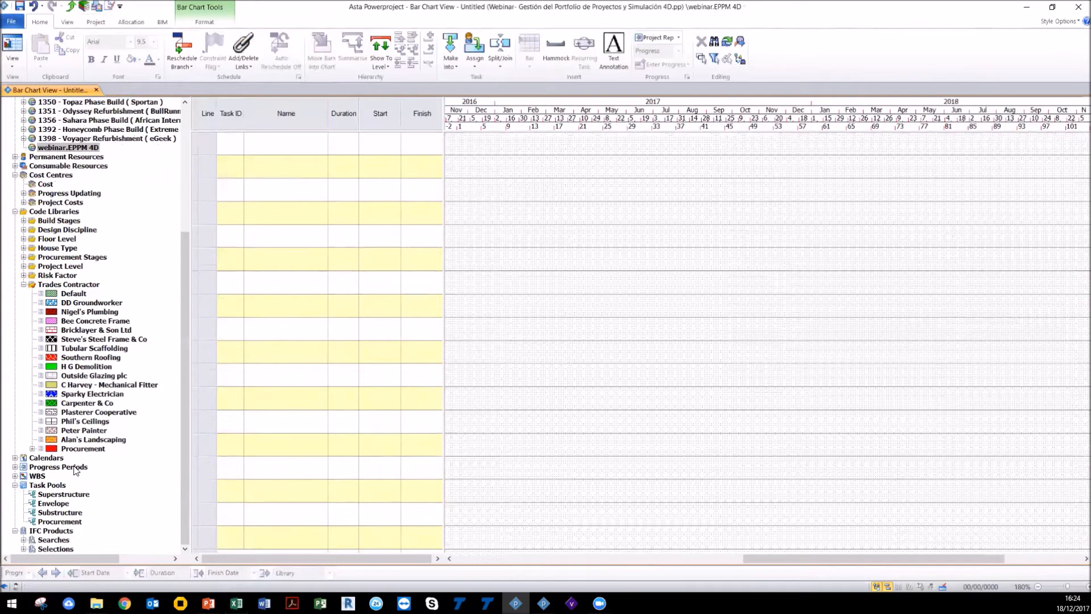
left_click_drag(59, 495, 565, 142)
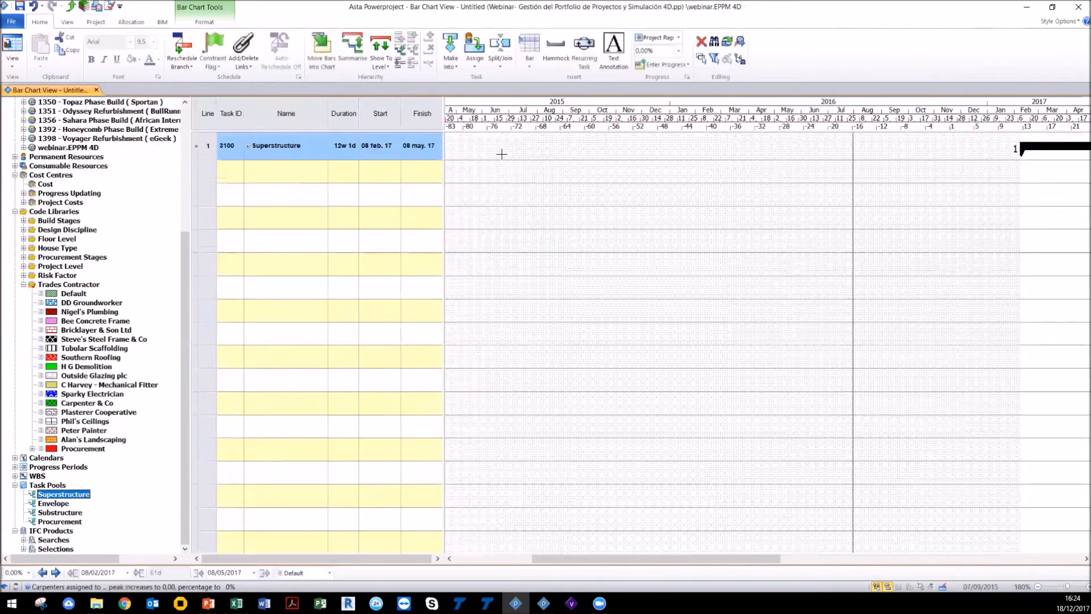
left_click_drag(707, 559, 847, 559)
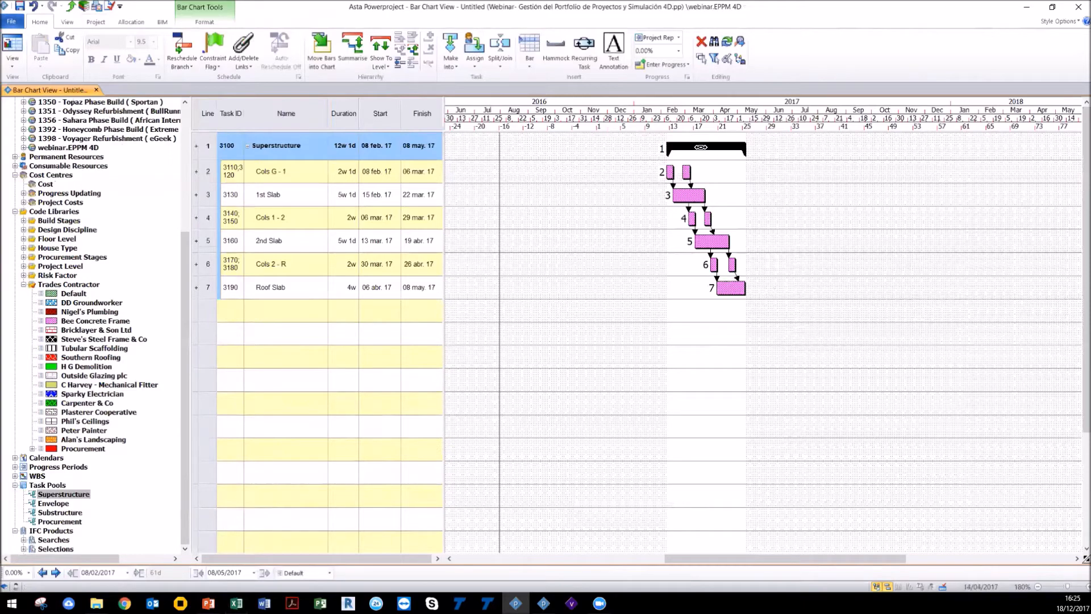
left_click_drag(206, 286, 191, 130)
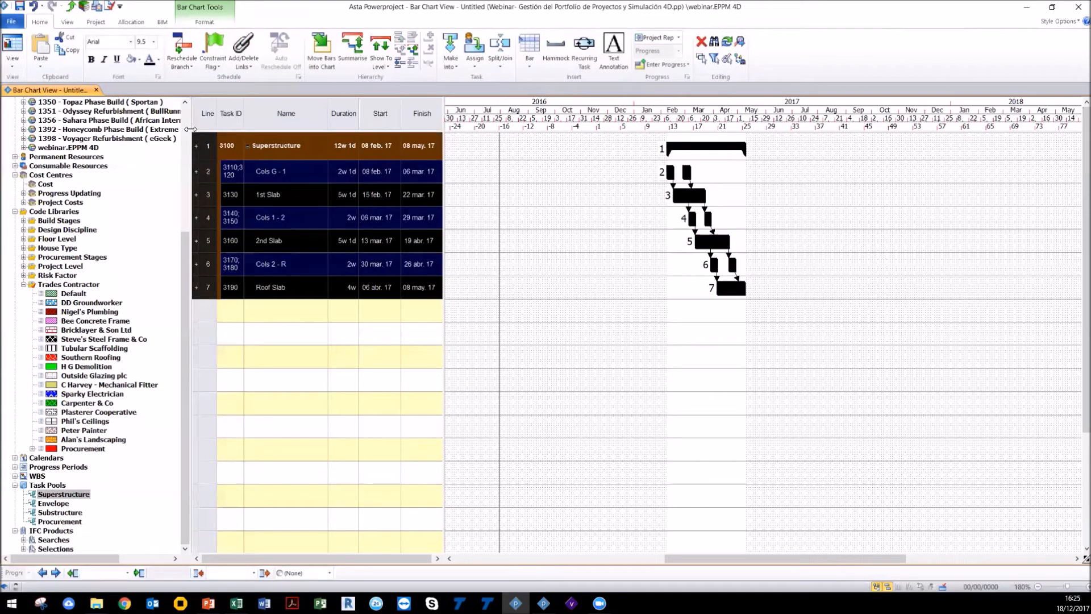
key("Delete")
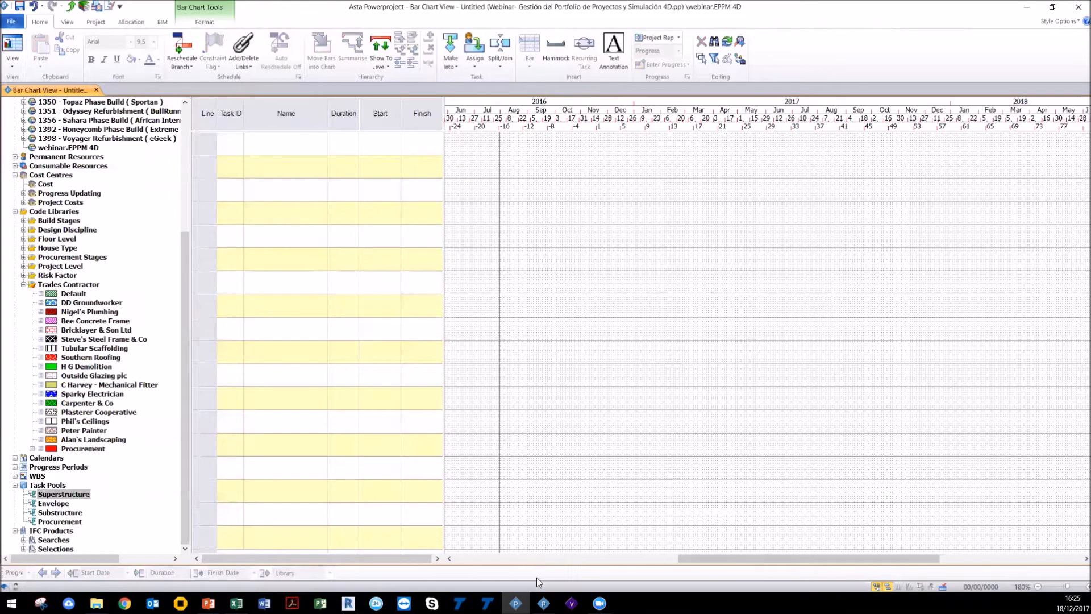
Step: Switch to the 01 Overall Planning BIM project and open its IFC model pane beside the bar chart
left_click(543, 603)
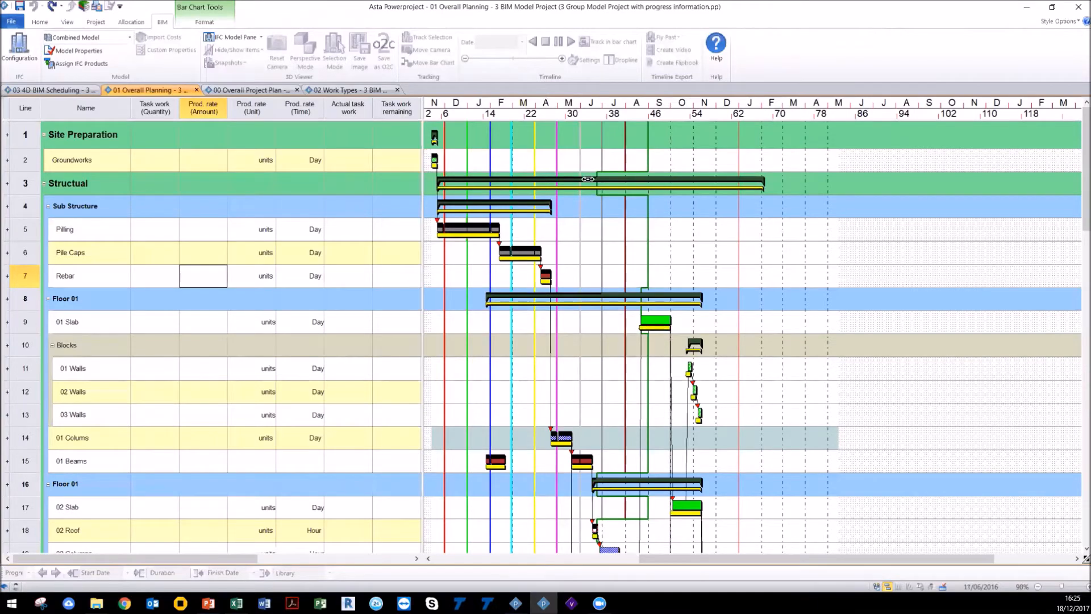
left_click(215, 37)
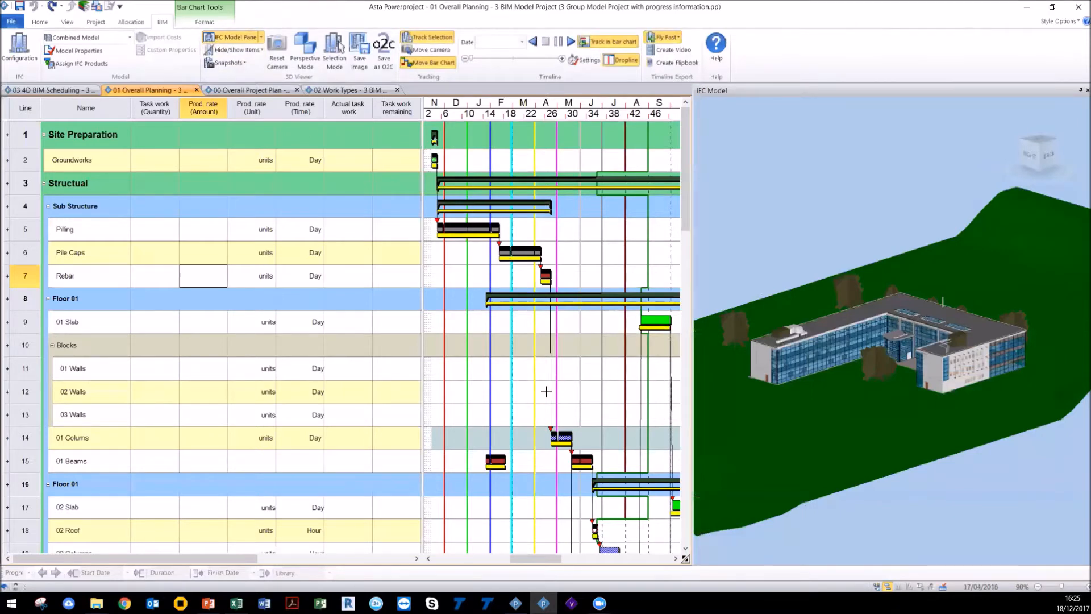
mouse_move(552, 559)
left_mouse_down()
mouse_move(576, 566)
mouse_move(558, 564)
left_mouse_up()
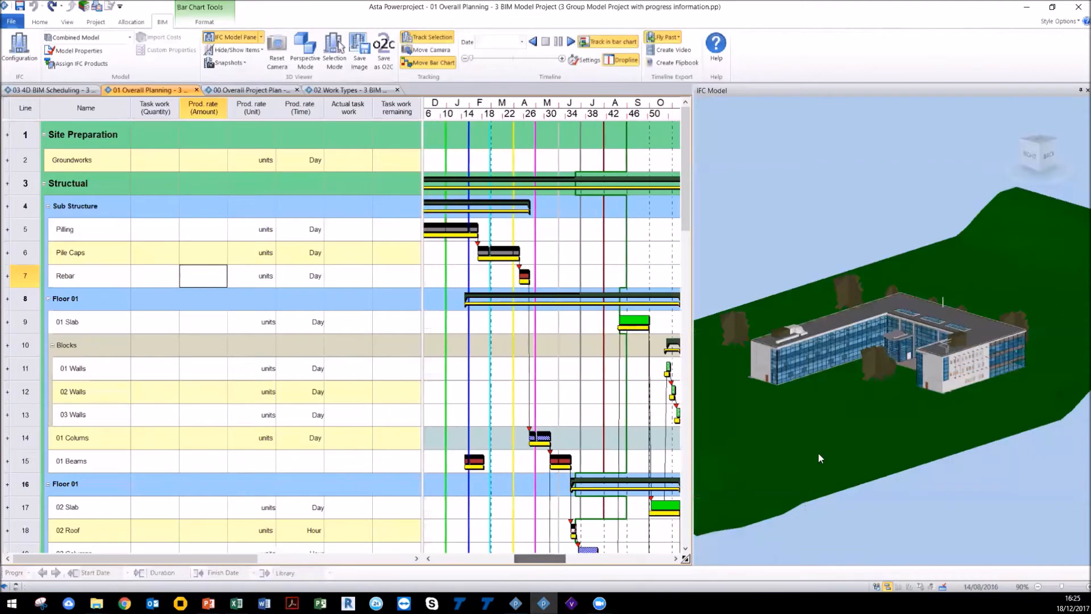
scroll(901, 393, "down", 3)
left_click_drag(899, 398, 899, 416)
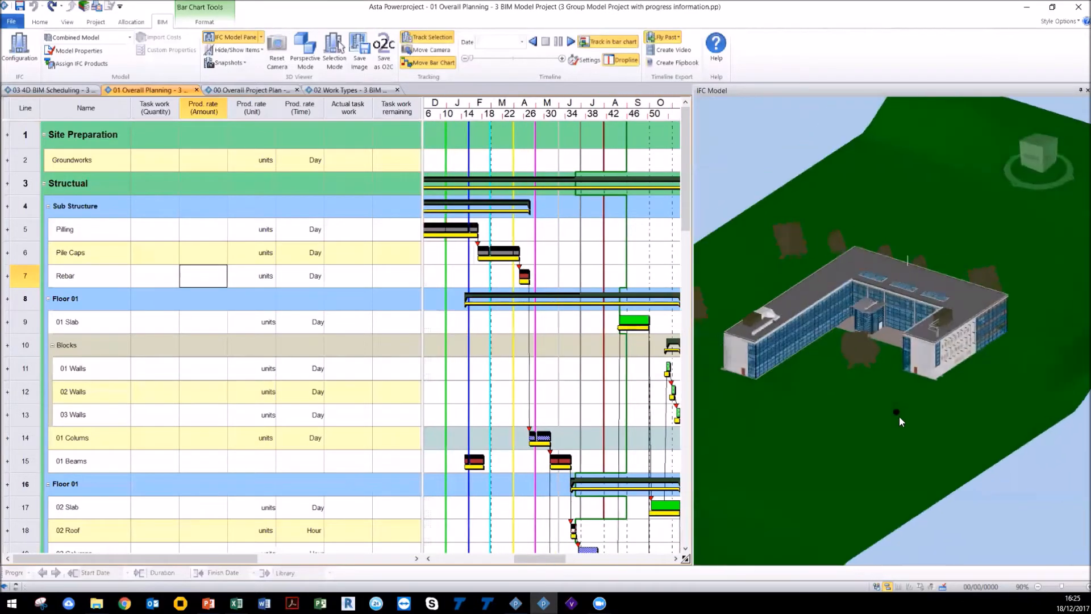
Step: Play the 4D timeline and set its date to 20/05/2016 to review the model's construction progress
left_click(568, 46)
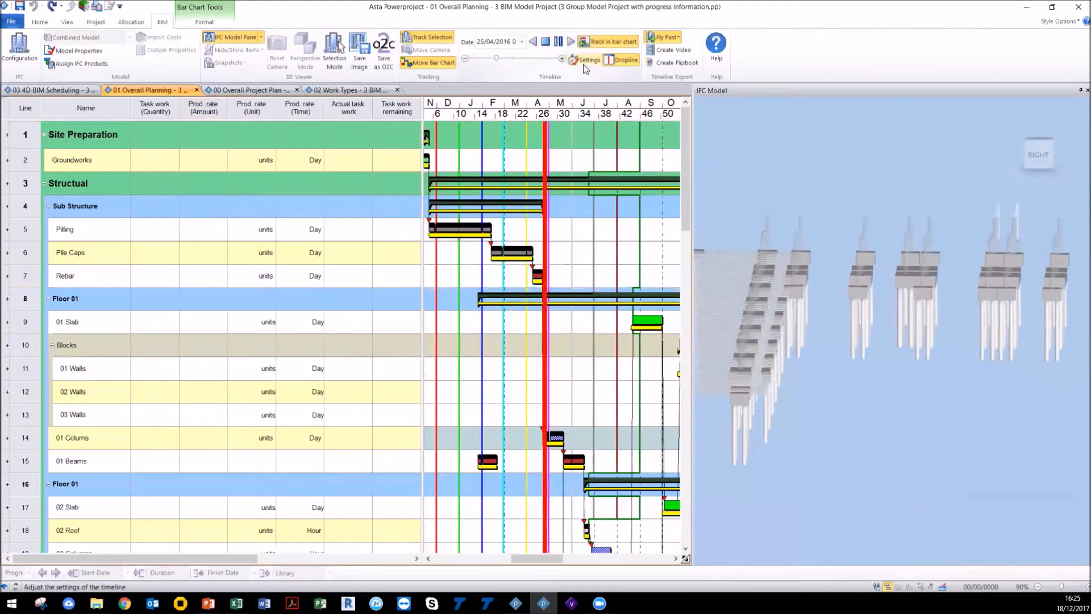
left_click(522, 41)
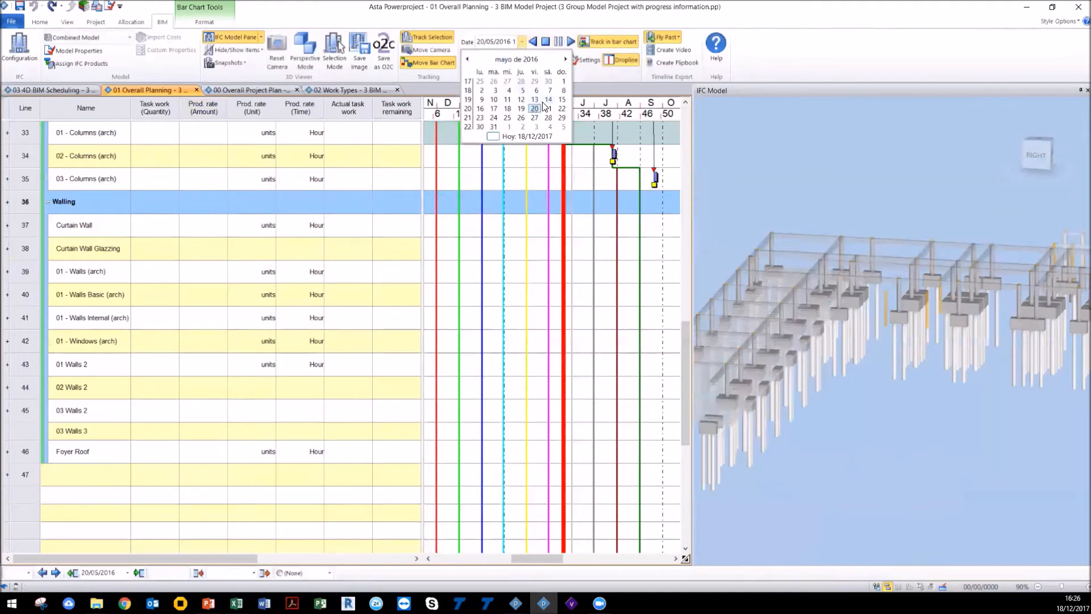
left_click(549, 117)
scroll(810, 325, "down", 3)
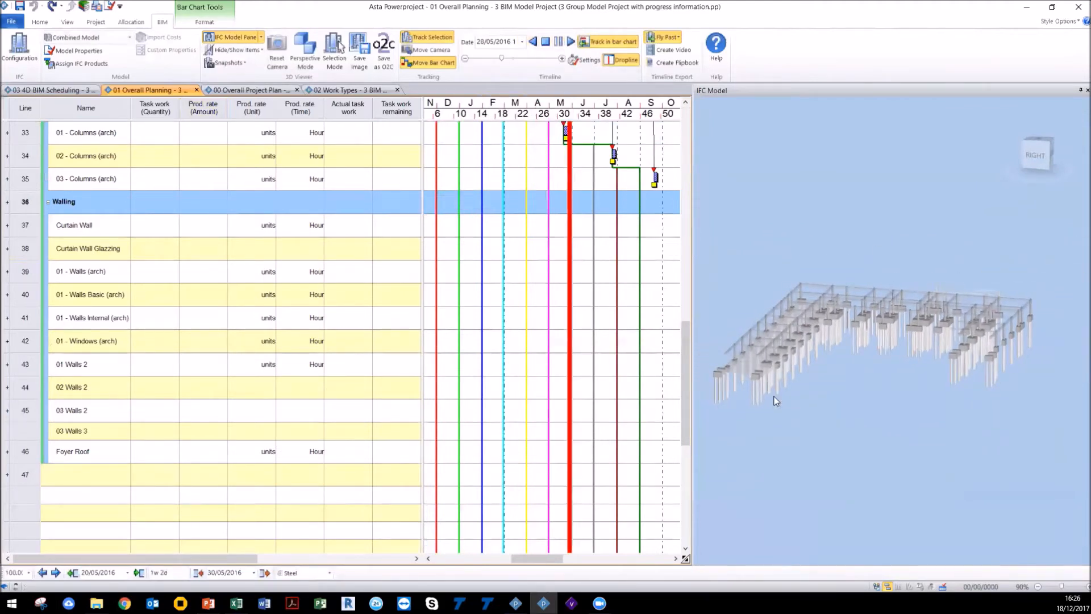
scroll(299, 260, "up", 10)
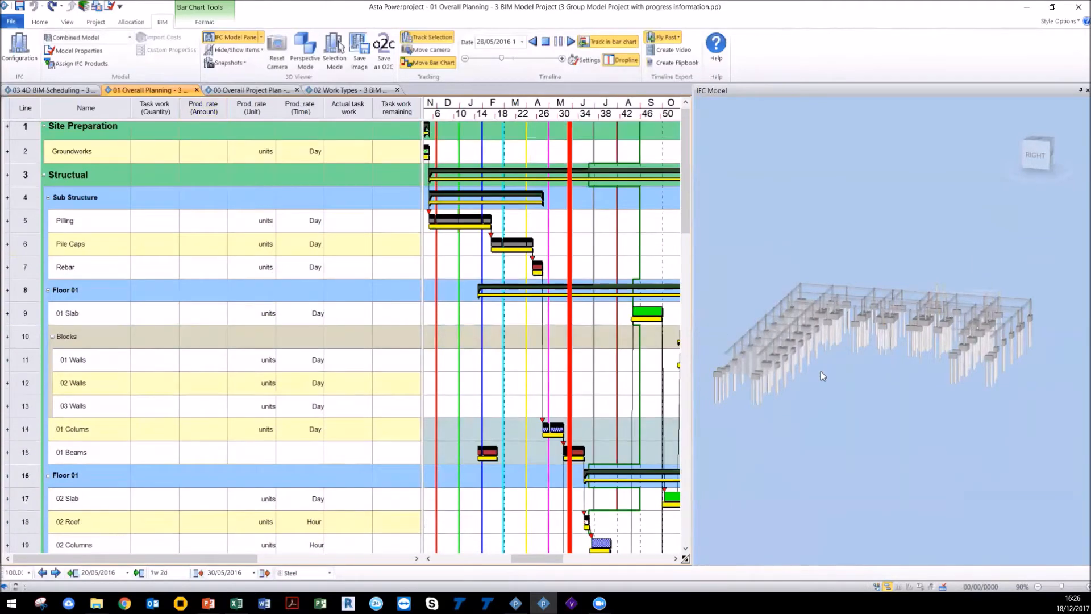
left_click(547, 48)
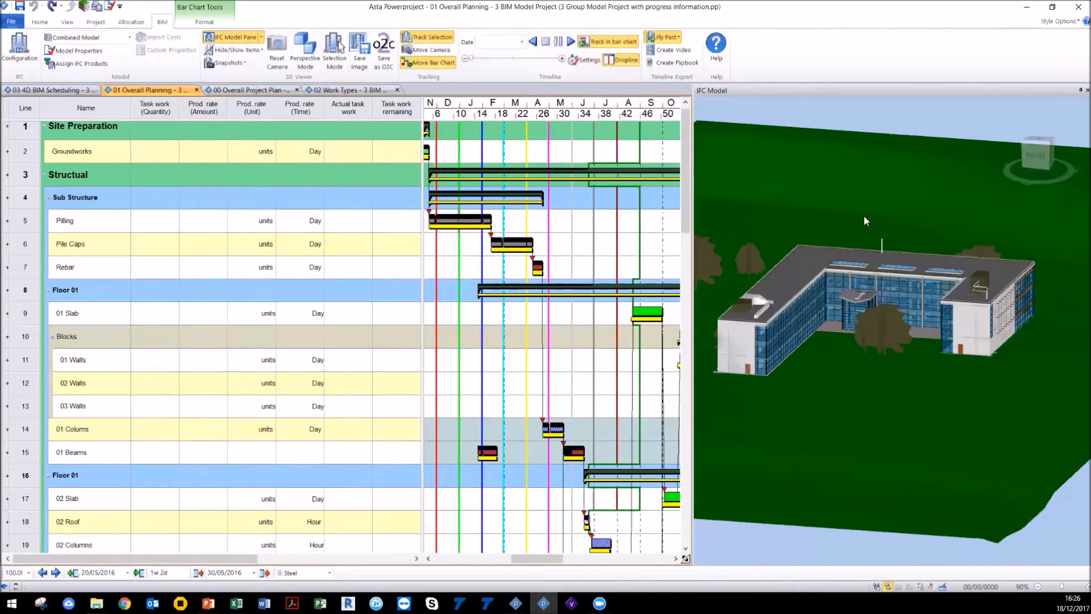
left_click(1026, 6)
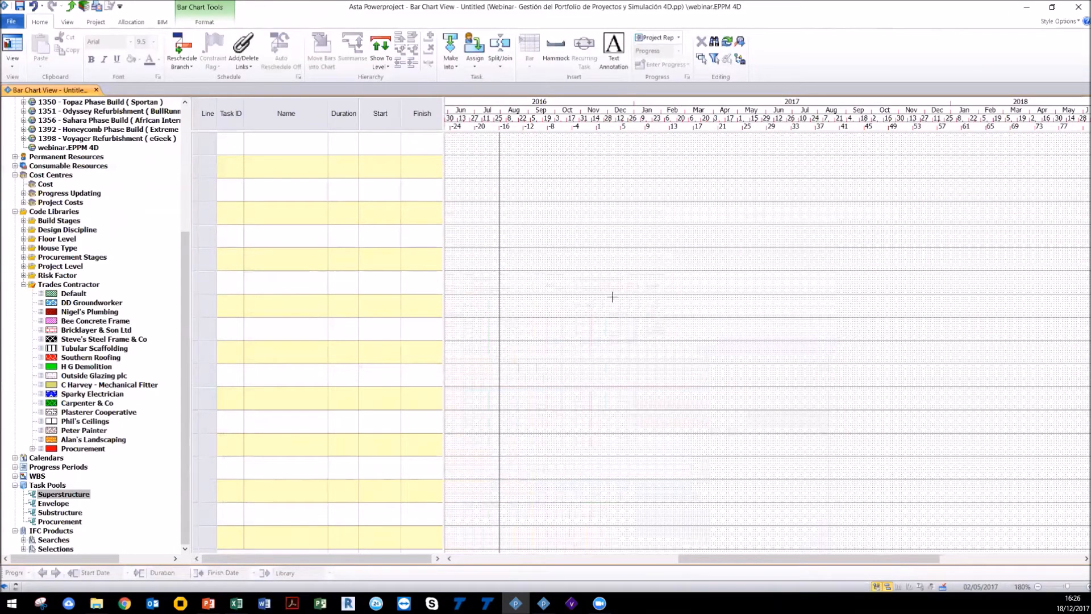
Step: Switch to Excel, copy the task names and durations, and paste them into the Name and Duration columns
left_click(237, 603)
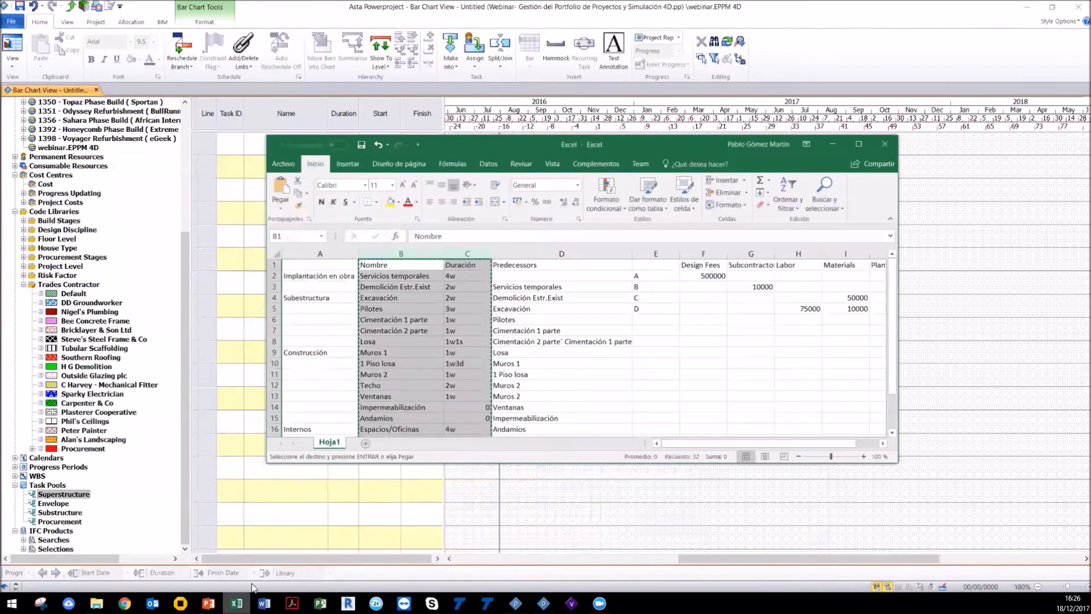
right_click(418, 301)
left_click(430, 327)
left_click(401, 70)
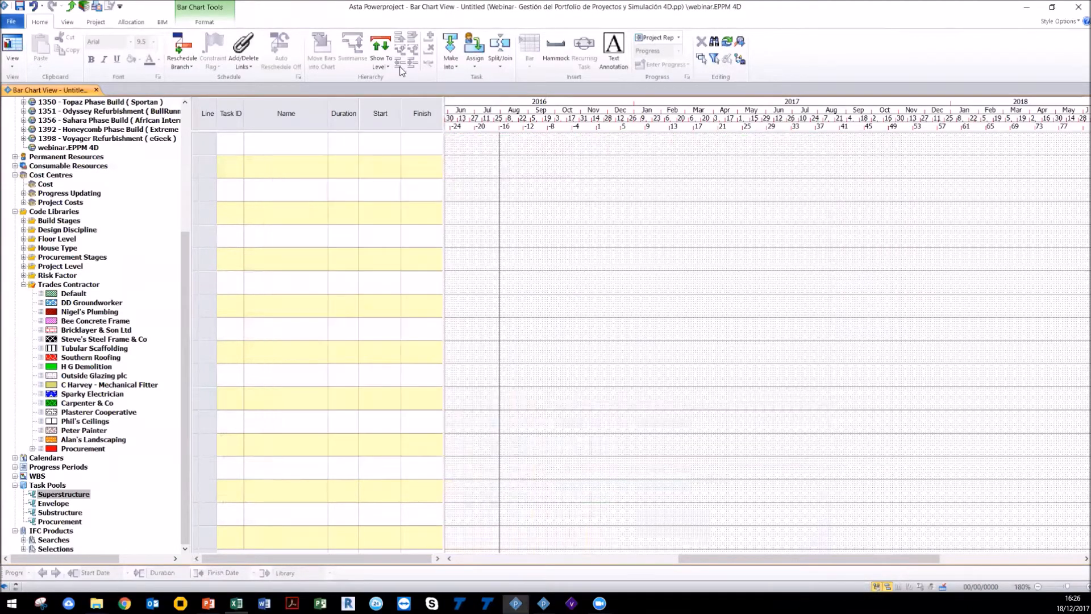
left_click_drag(294, 121, 346, 117)
right_click(345, 117)
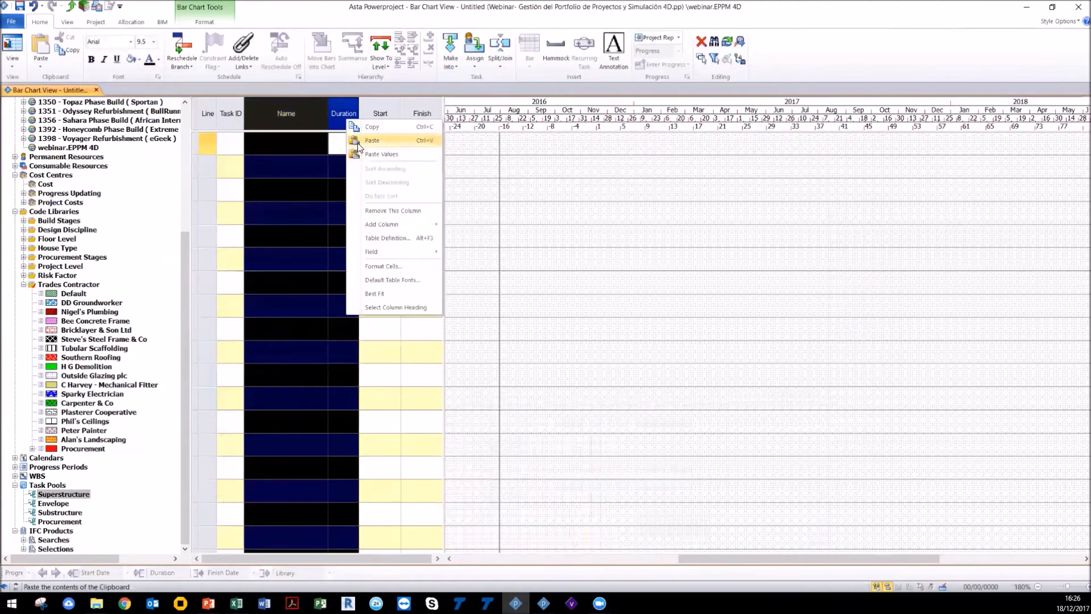
left_click(356, 143)
Step: Scroll and zoom the bar chart to view all the pasted task bars
left_click(562, 380)
left_click_drag(690, 559, 845, 567)
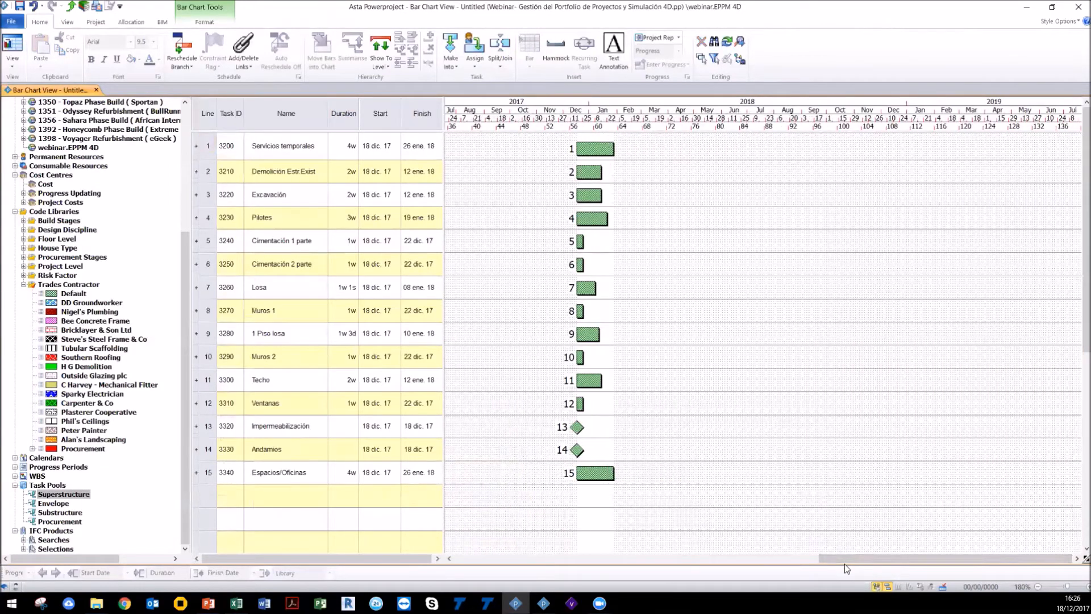
left_click(1075, 588)
left_click(1075, 588)
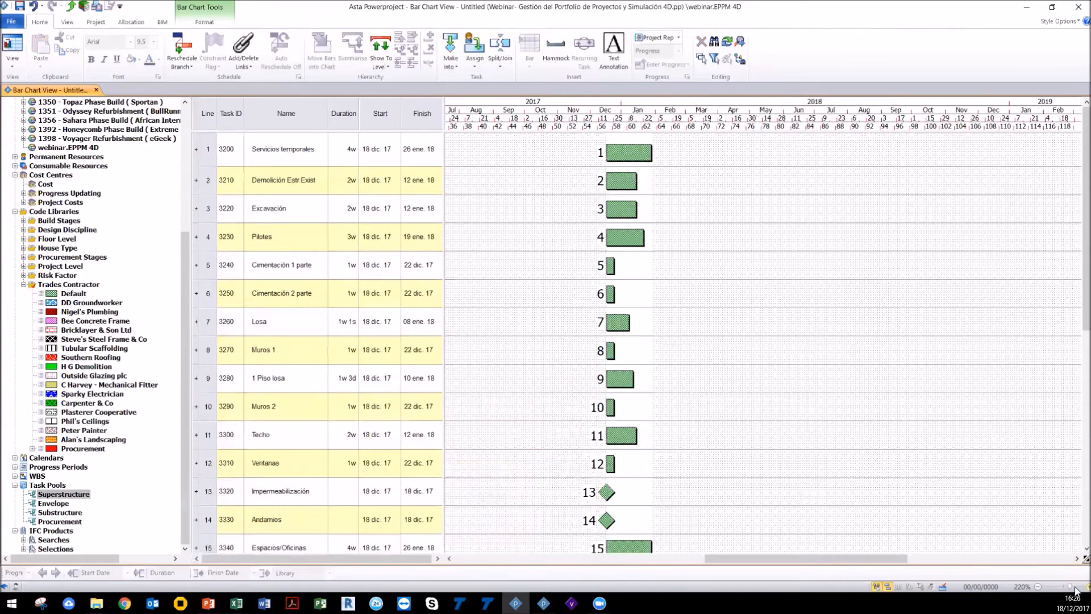
left_click(1037, 586)
left_click(1038, 587)
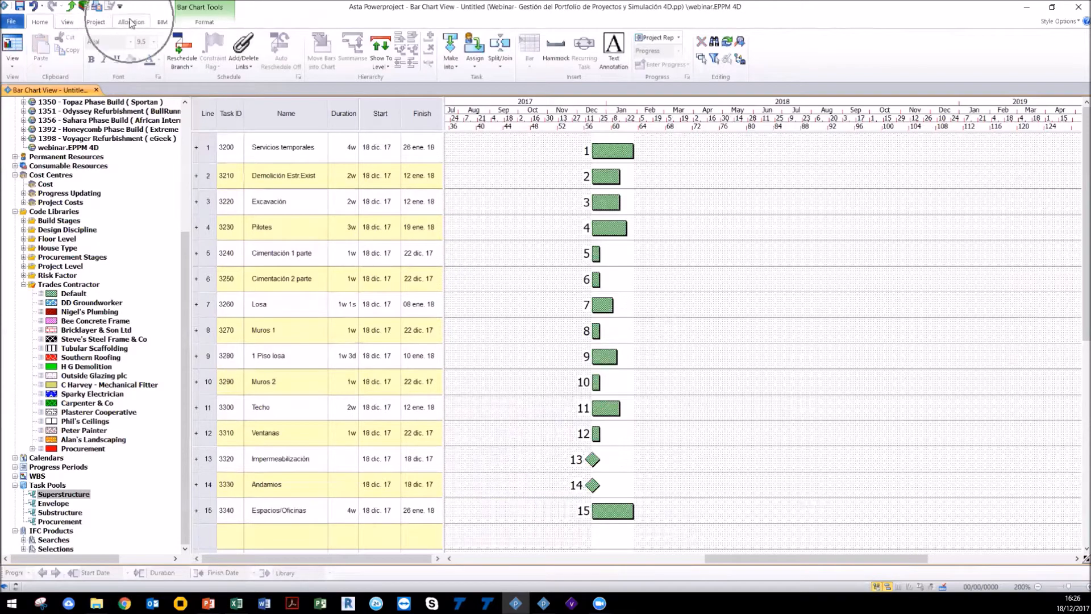
Step: Open the BIM model configuration for the project
left_click(159, 27)
left_click(162, 24)
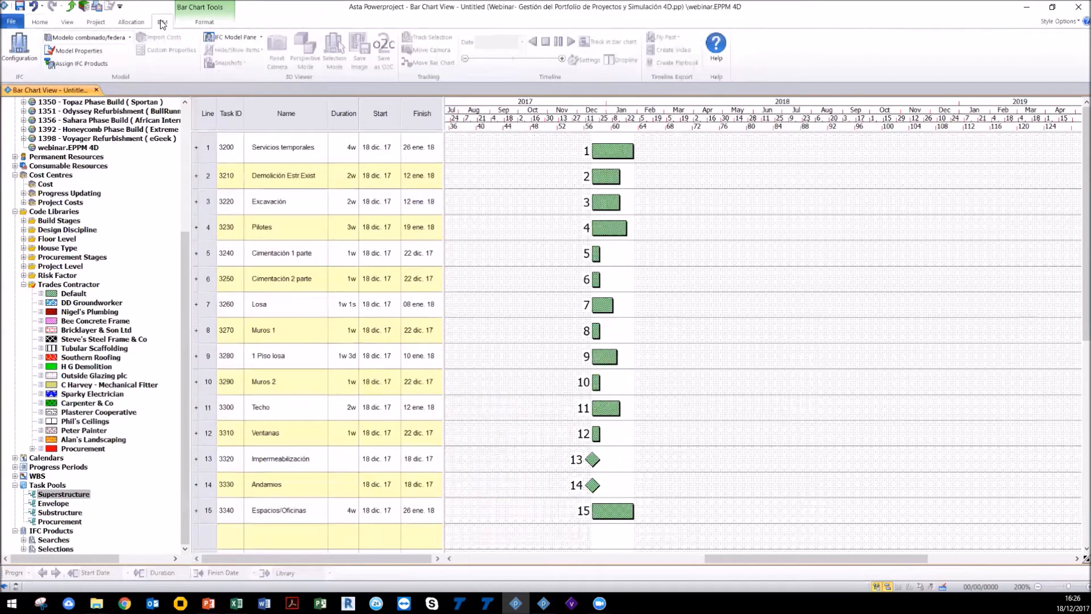
left_click(29, 53)
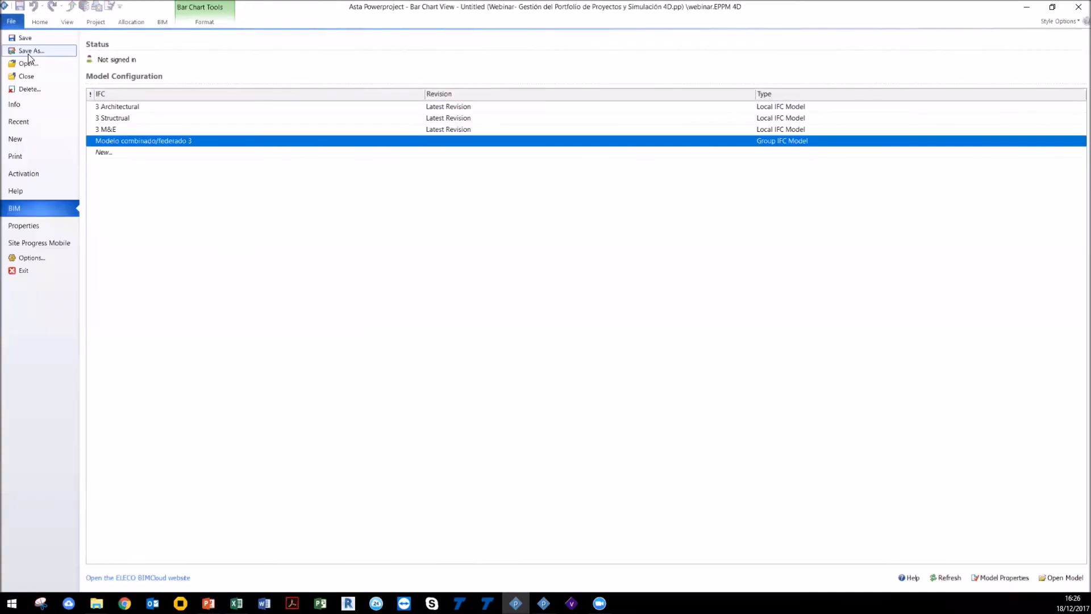
left_click(111, 151)
left_click(114, 163)
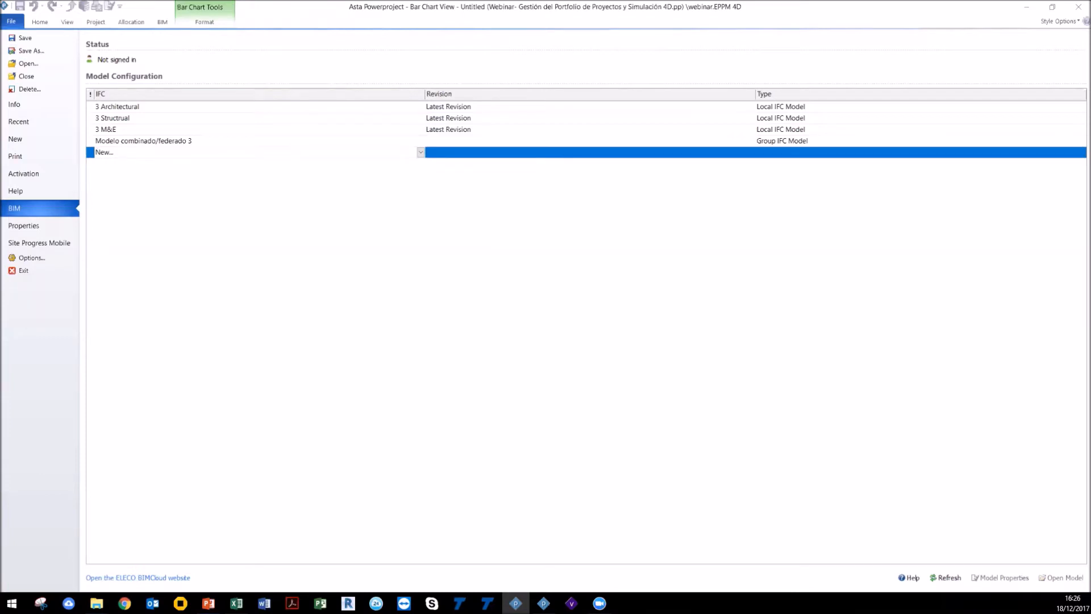
left_click(235, 189)
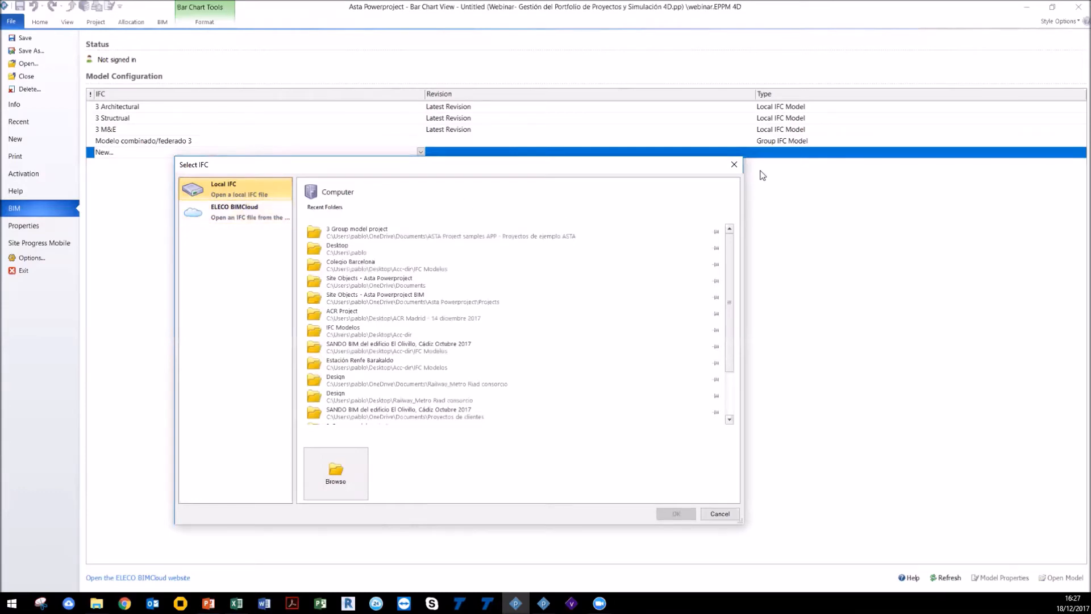
left_click(731, 164)
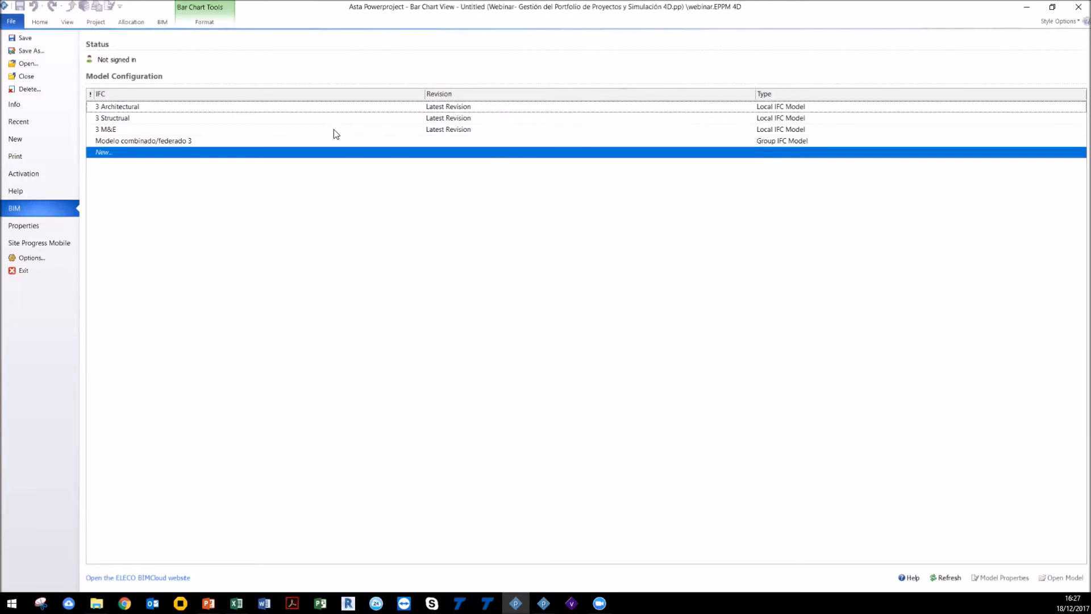
Step: Set the revision of the 3 M&E IFC model to 1
left_click(460, 131)
left_click(459, 131)
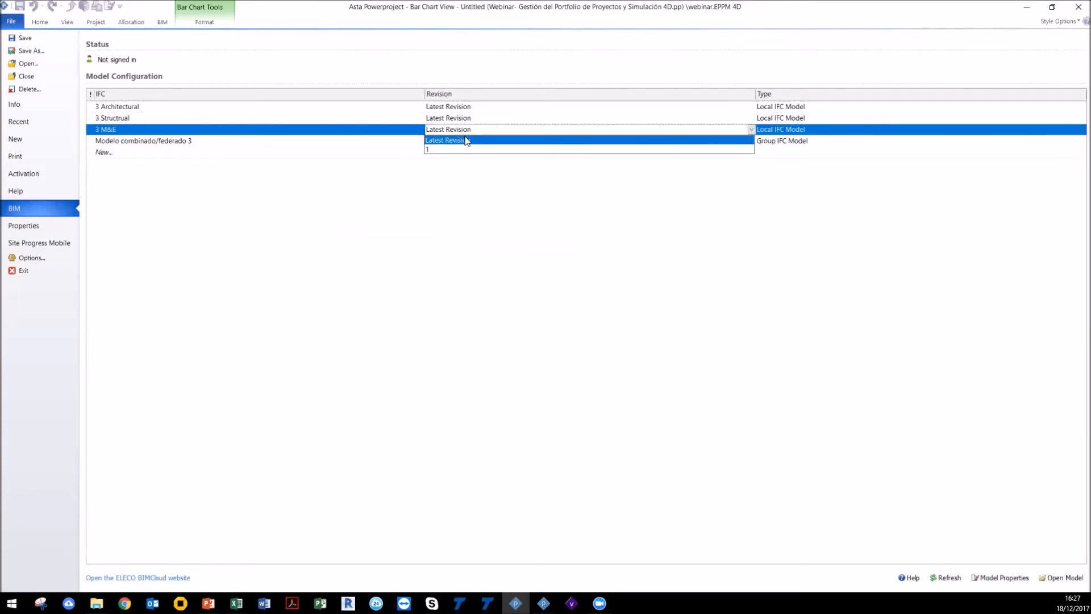
left_click(466, 149)
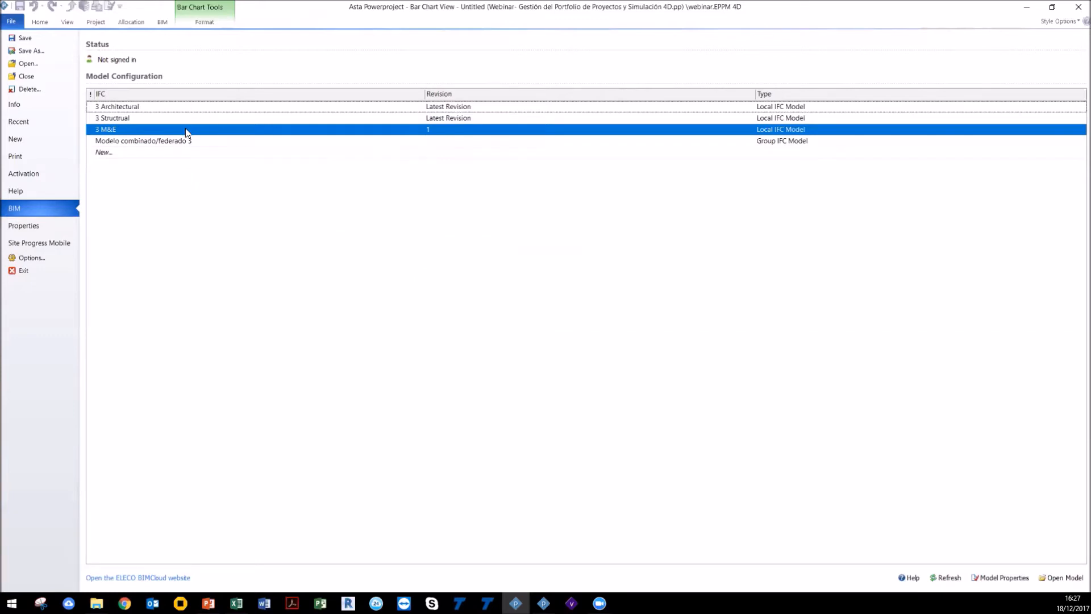
left_click(144, 141)
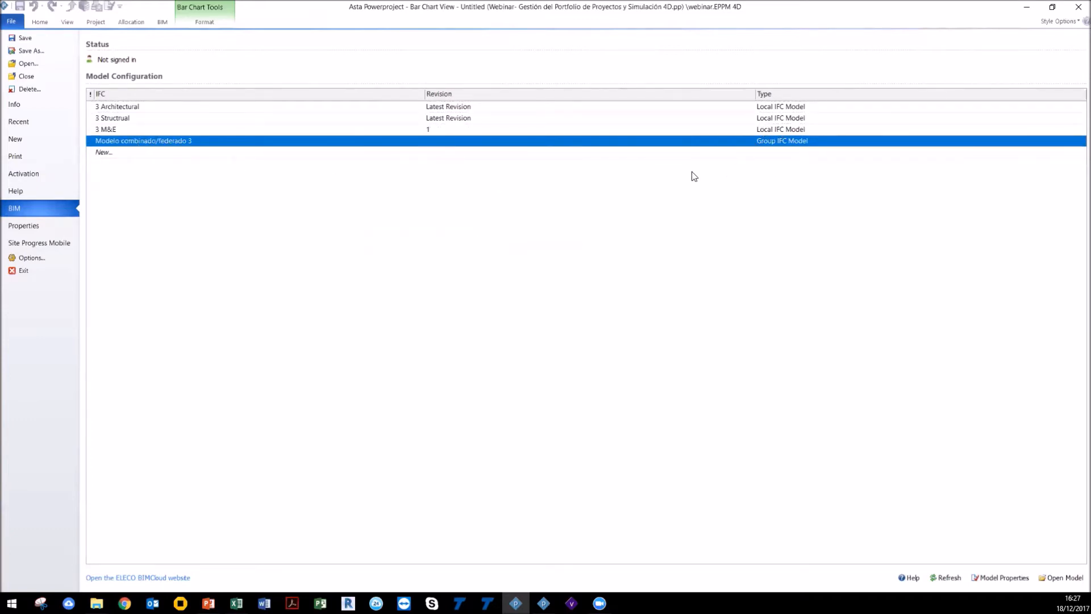
left_click(113, 153)
left_click(125, 164)
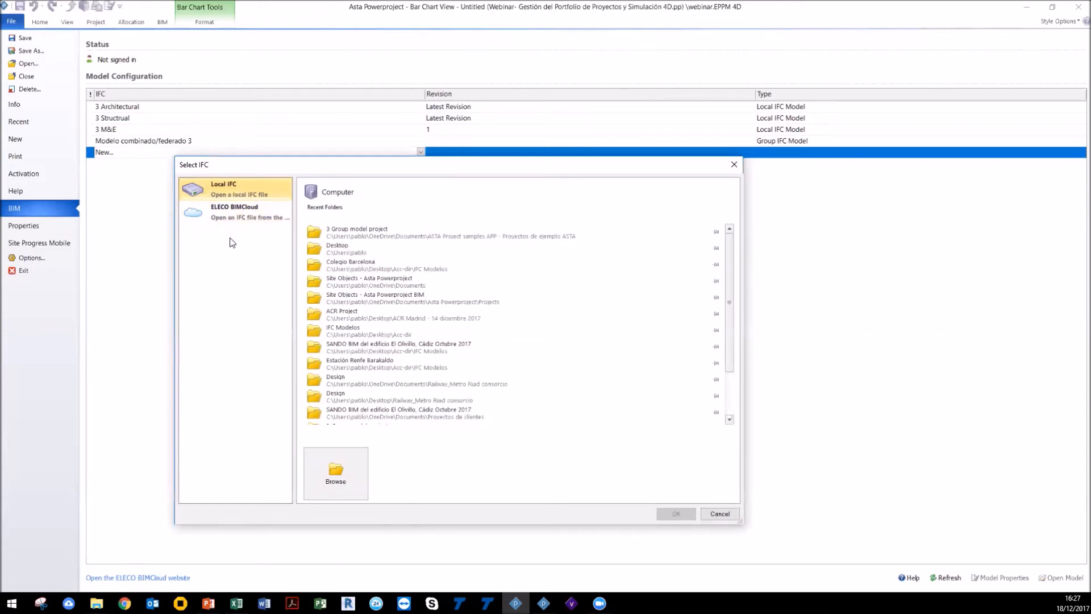
left_click(734, 164)
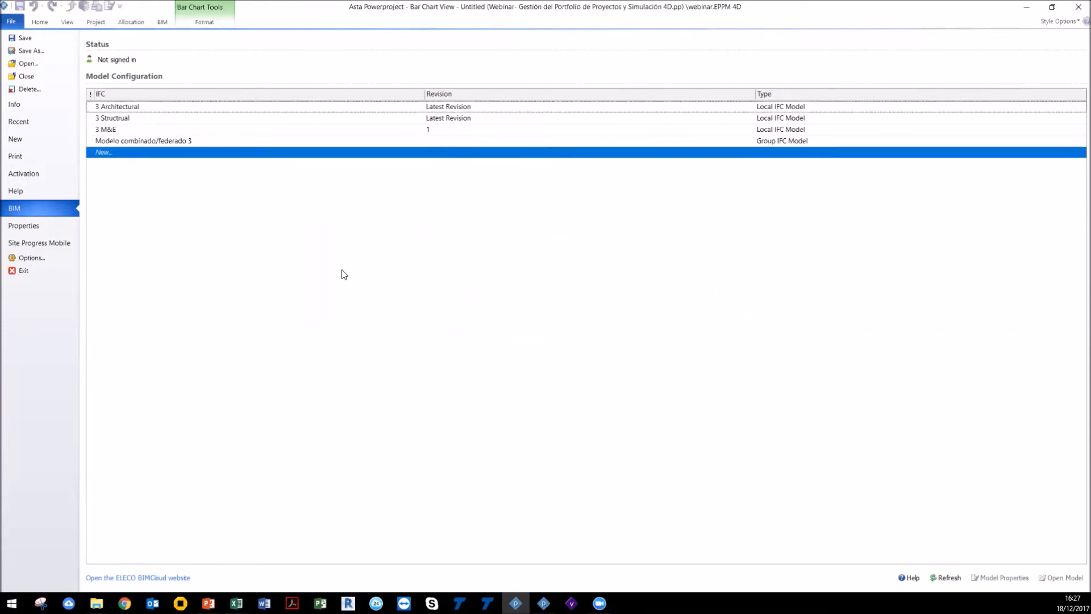
left_click(146, 141)
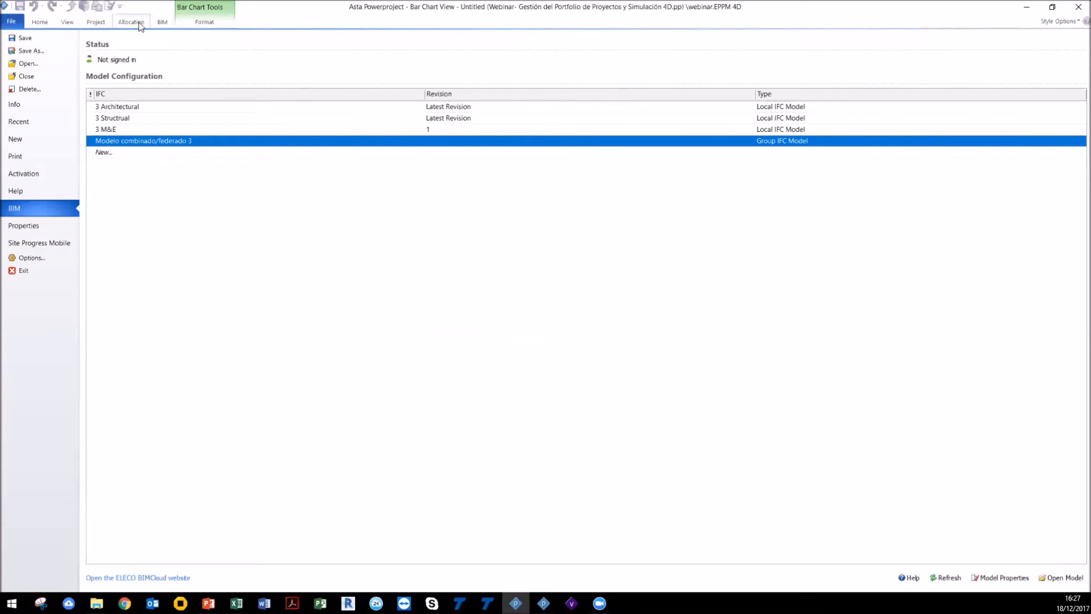
left_click(64, 23)
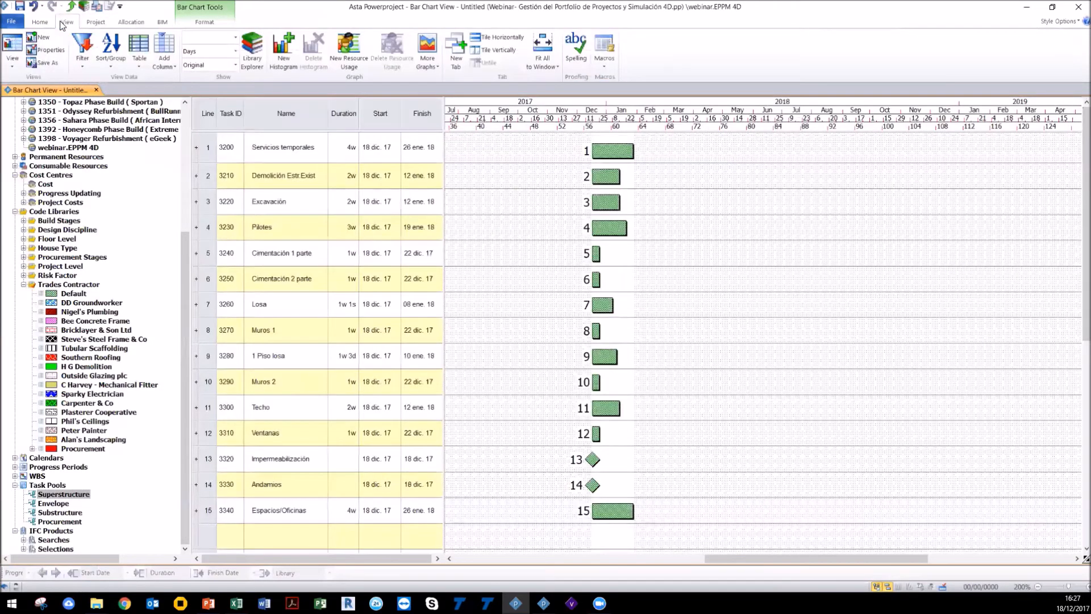
Step: Open the IFC model pane next to the bar chart and resize the panes
left_click(162, 21)
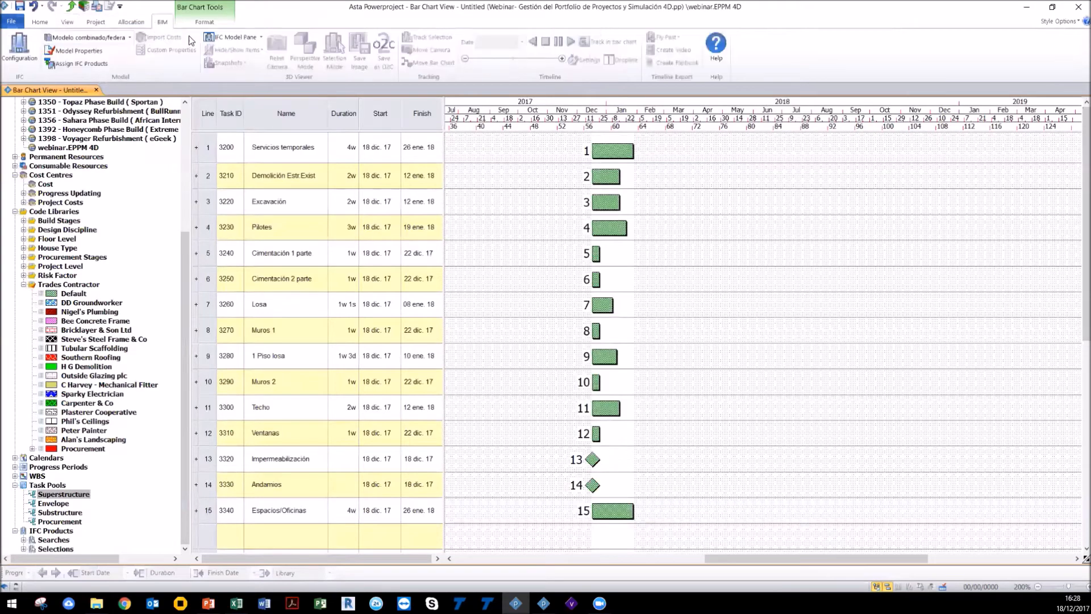
left_click(236, 38)
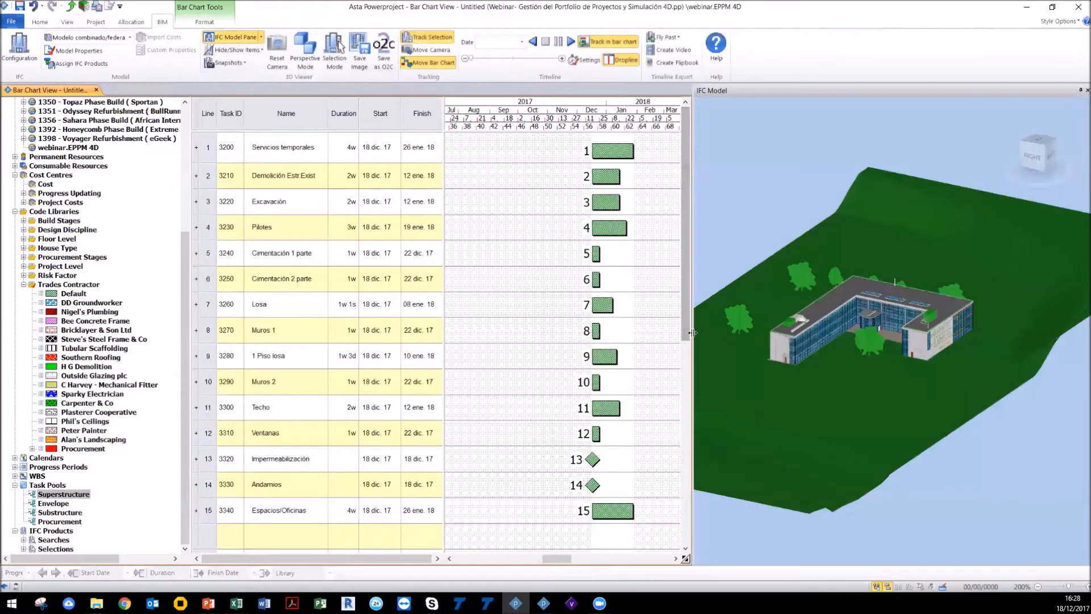
left_click_drag(576, 305, 567, 302)
left_click_drag(496, 560, 504, 563)
mouse_move(792, 387)
left_mouse_down()
mouse_move(812, 386)
mouse_move(800, 373)
mouse_move(832, 367)
mouse_move(829, 391)
mouse_move(813, 390)
left_mouse_up()
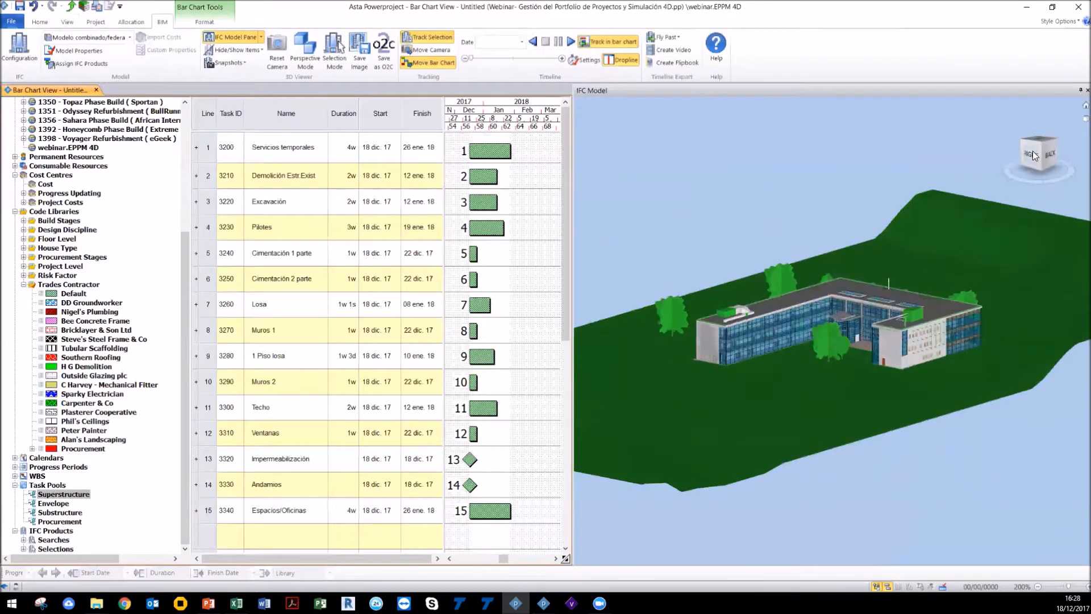
Step: Orbit the 3D building model and select elements to examine it
left_click(1033, 152)
left_click_drag(1000, 342, 816, 364)
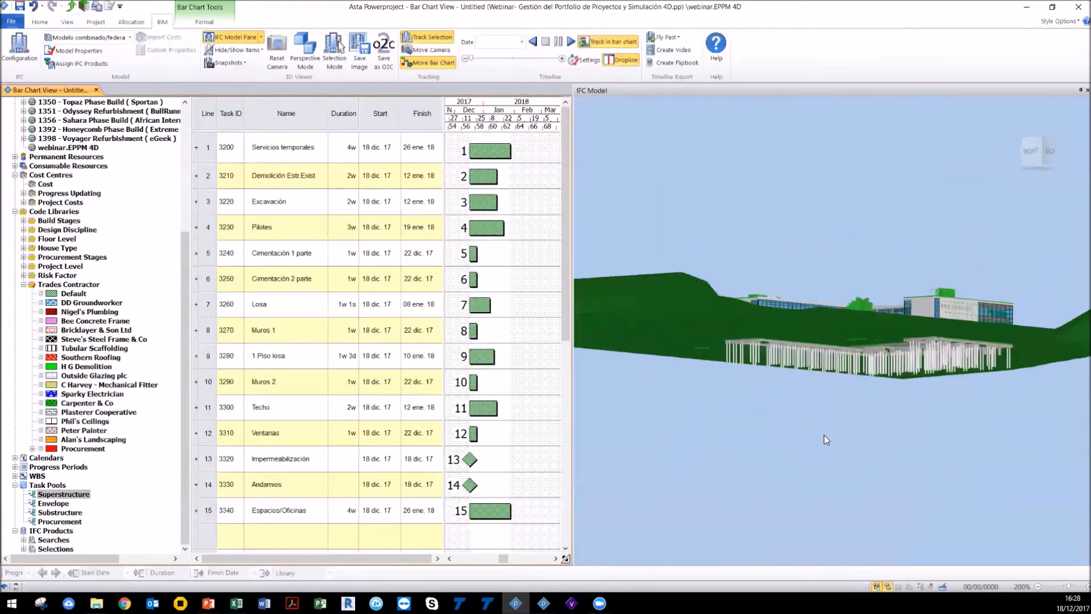
left_click_drag(739, 450, 809, 454)
left_click_drag(813, 253, 808, 315)
left_click(762, 299)
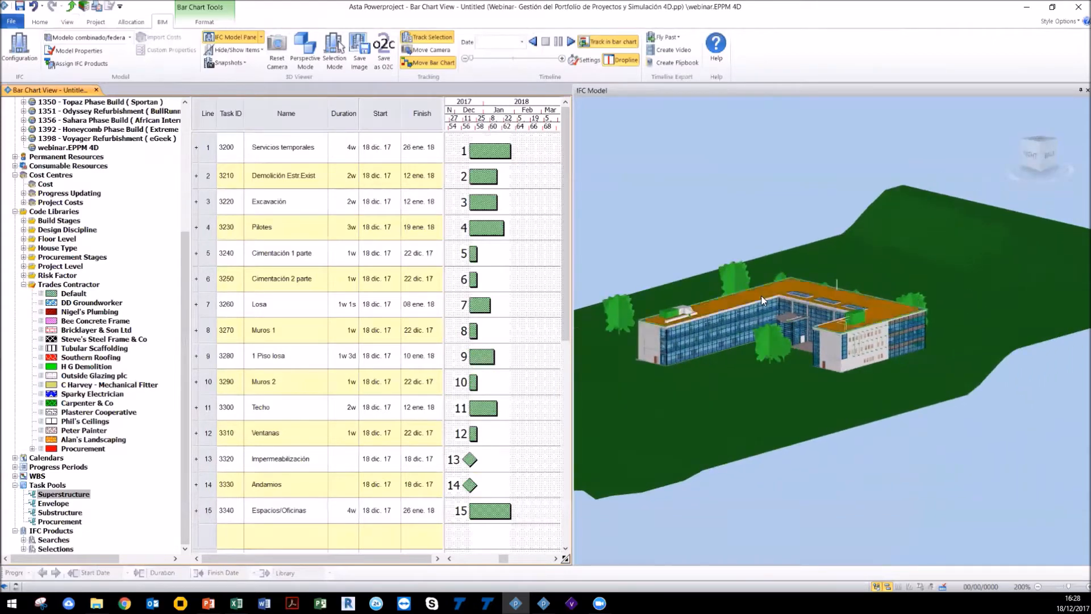
left_click(853, 363)
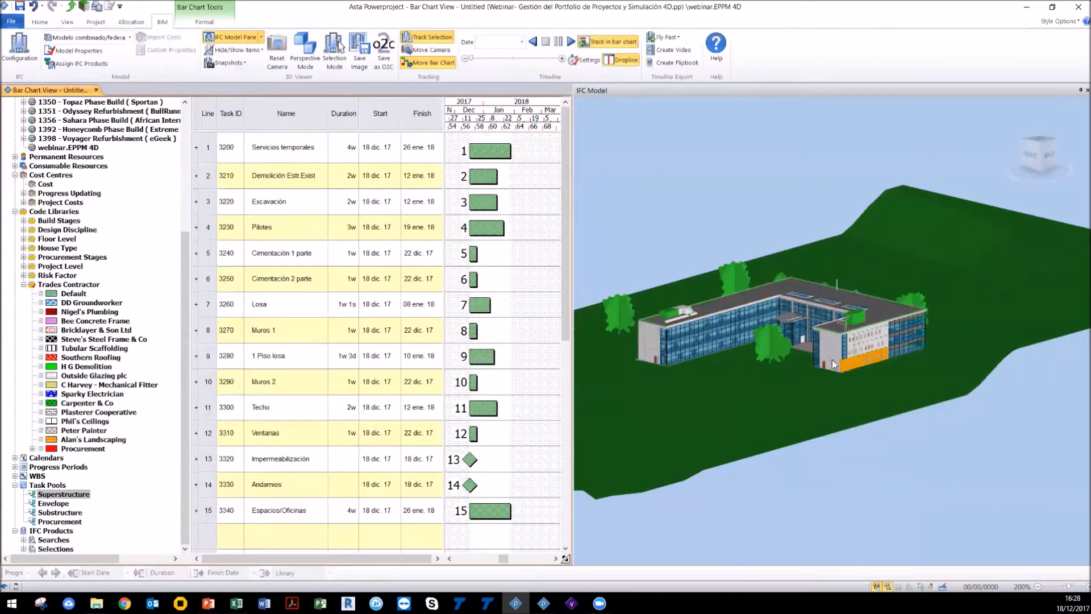
left_click_drag(862, 343, 830, 346)
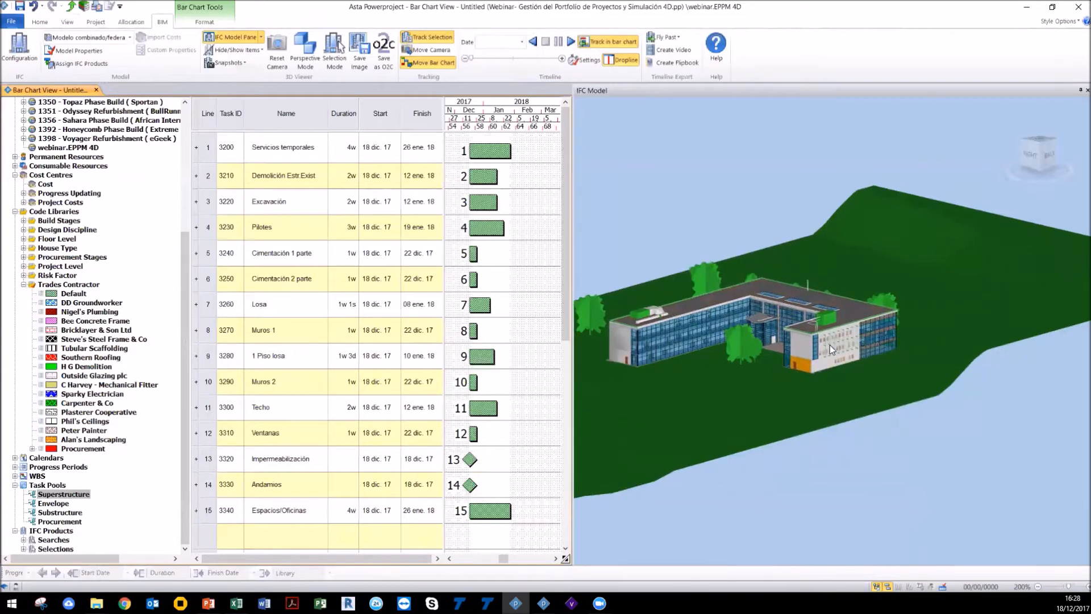
Step: Open the IFC properties pane and widen it
left_click(261, 37)
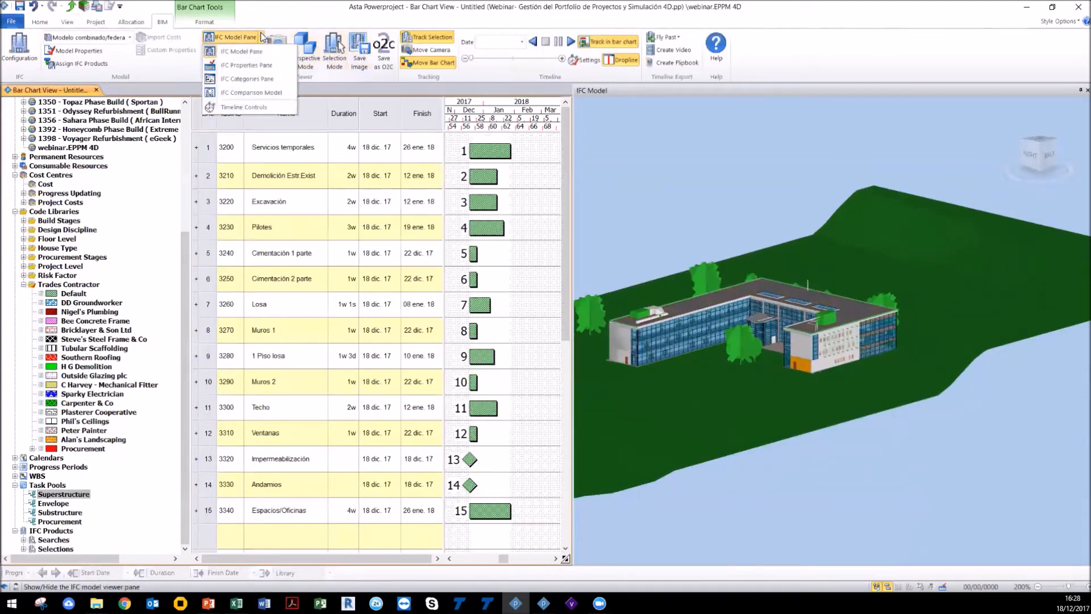
left_click(264, 66)
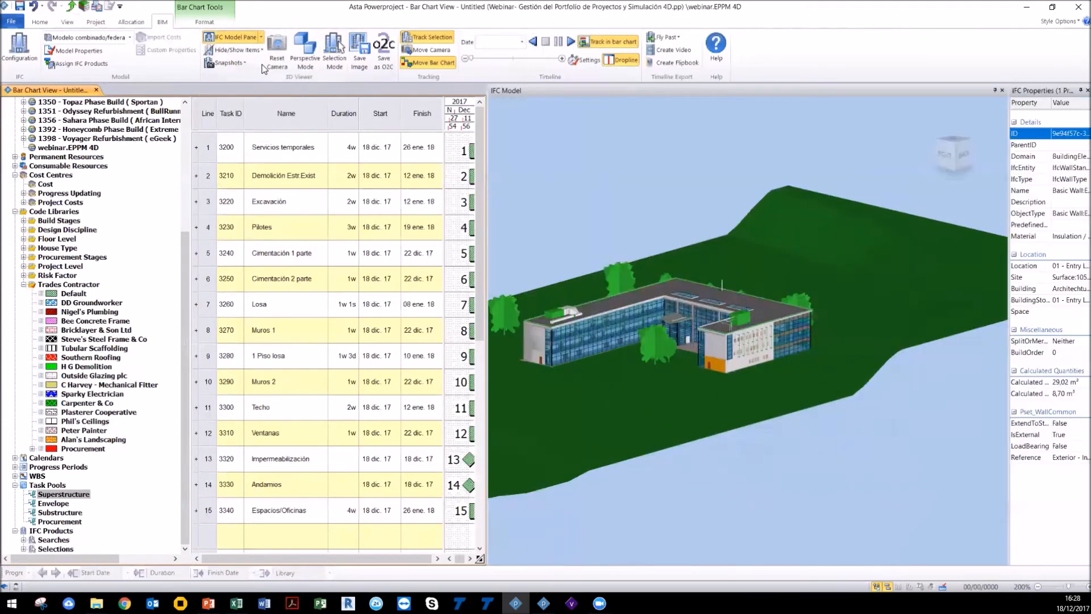
left_click_drag(1006, 239, 947, 244)
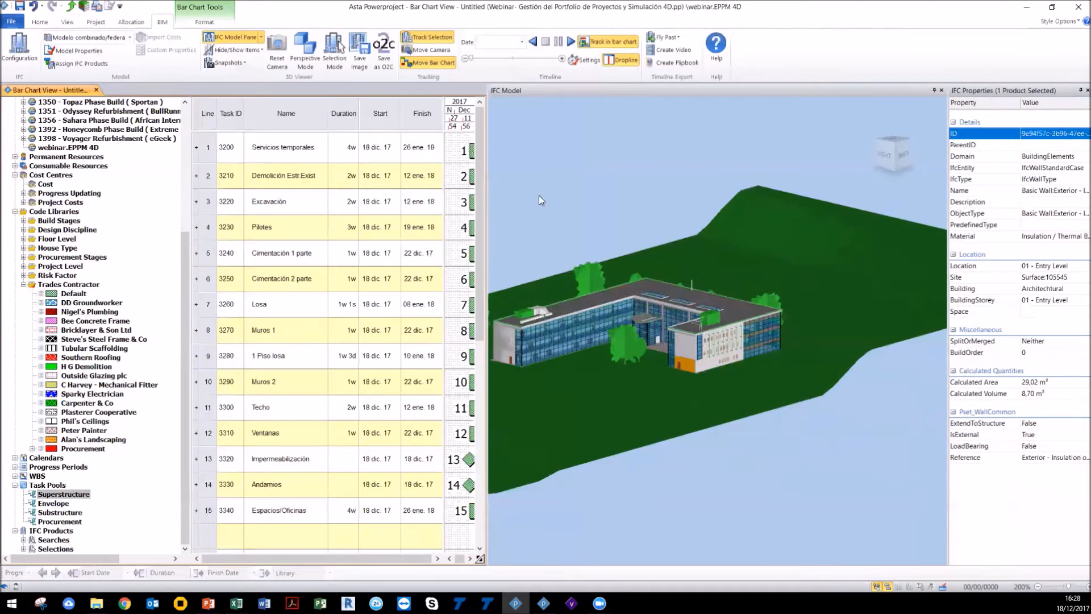
Step: Open the IFC categories pane and expand its Type, Model and Location categories
left_click(261, 38)
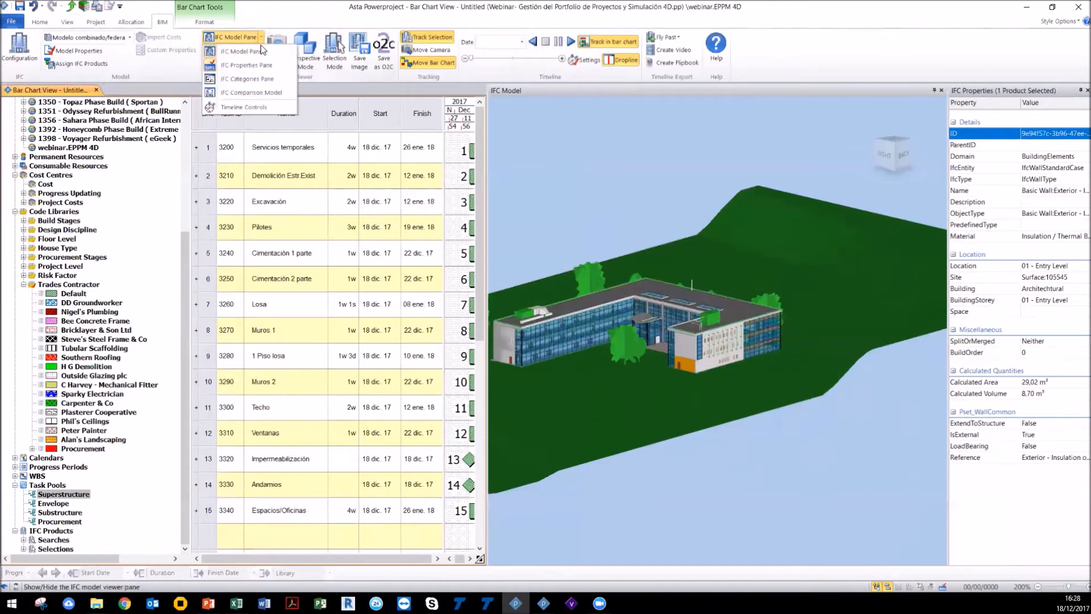
left_click(267, 78)
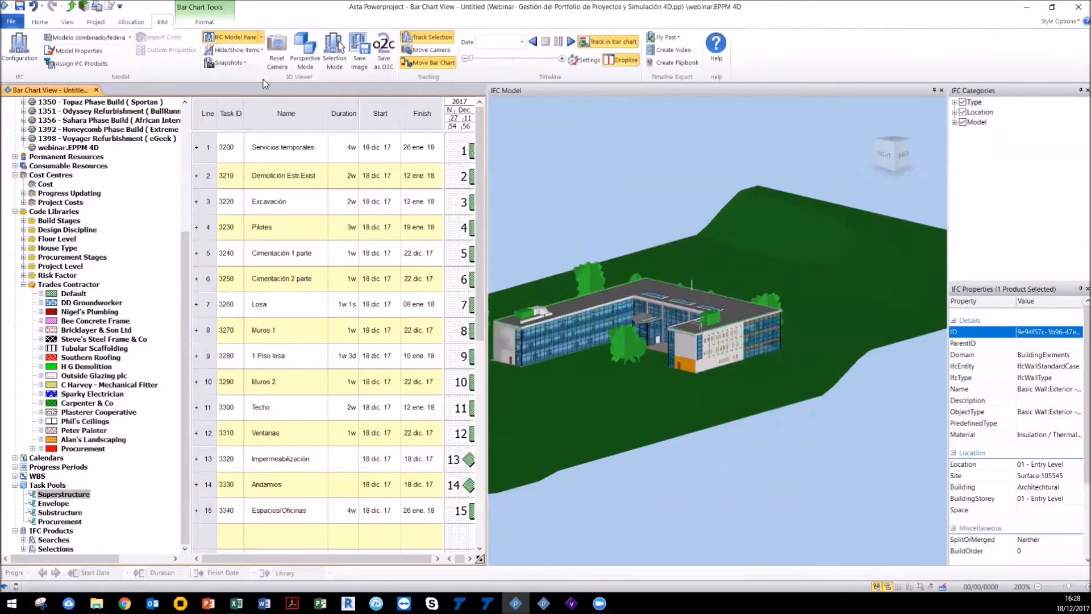
left_click(955, 103)
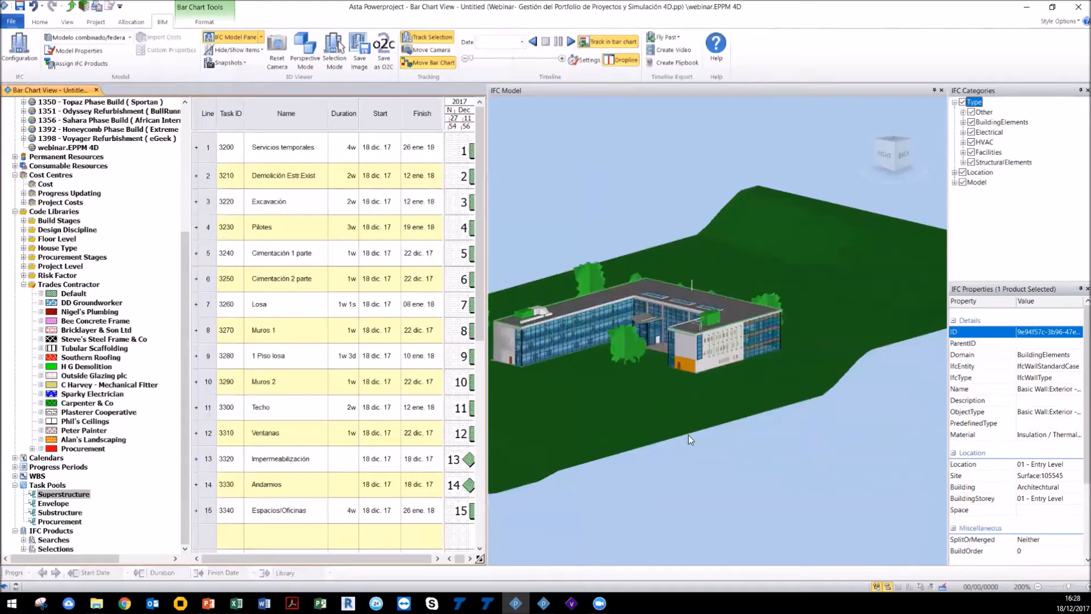
left_click_drag(688, 435, 735, 465)
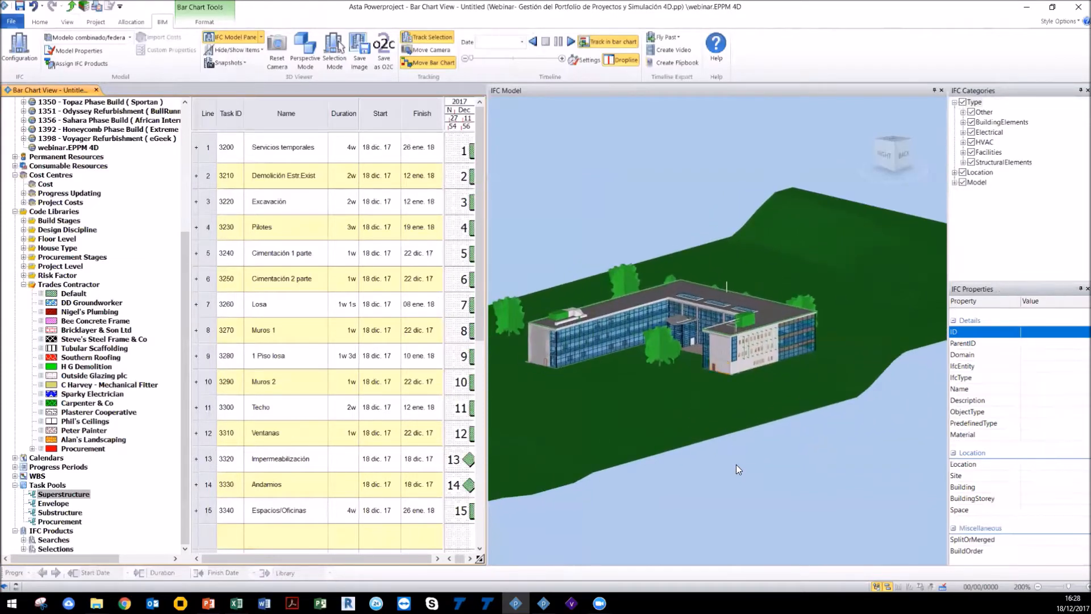
left_click(955, 182)
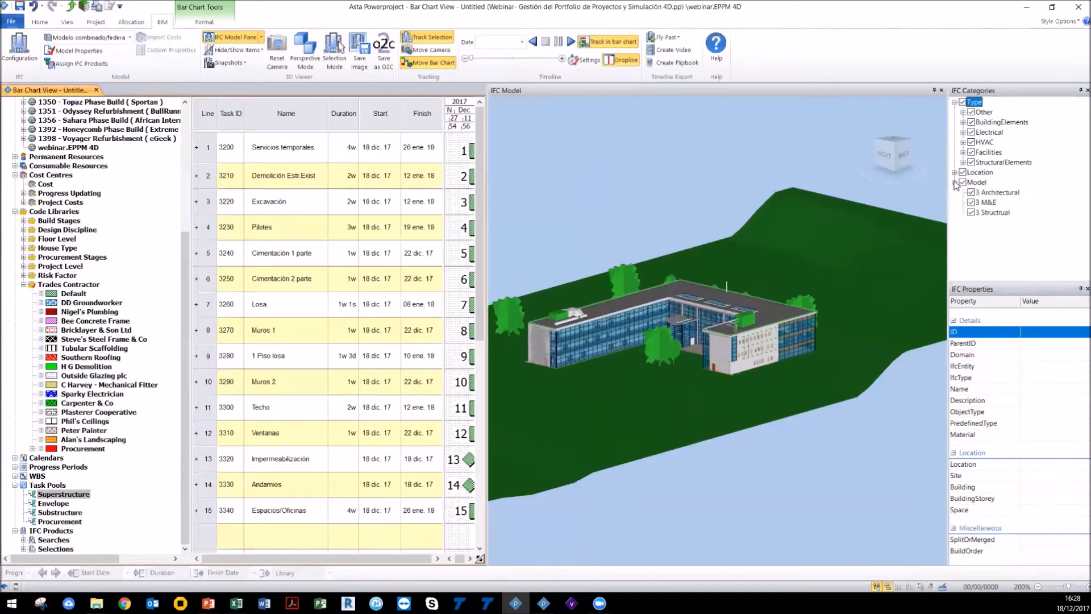
left_click(955, 172)
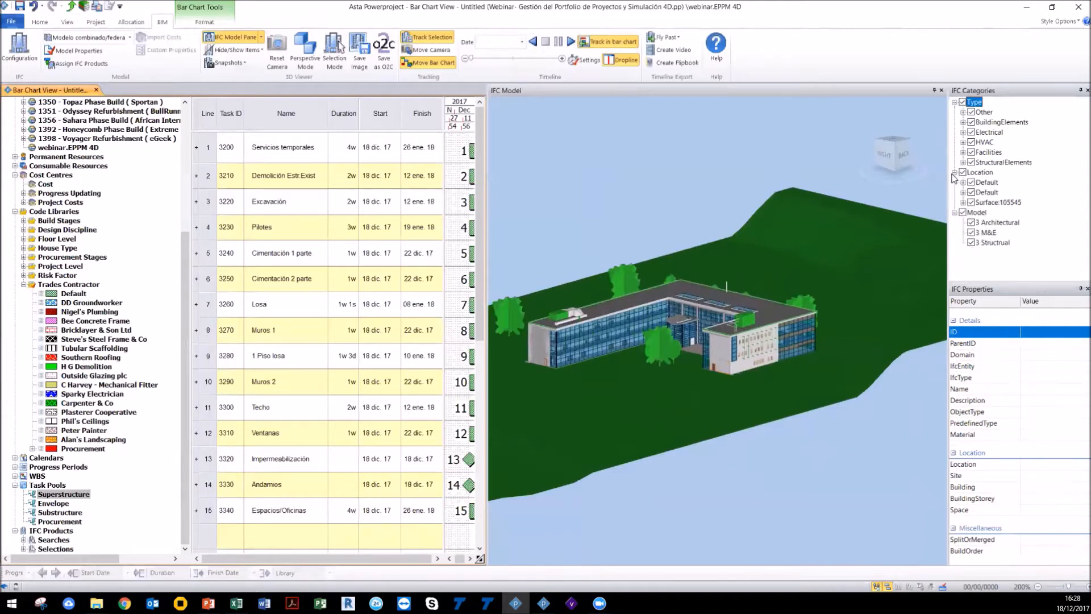
left_click(980, 214)
Step: Toggle the 3 Architectural, 3 M&E and 3 Structural models on and off to examine each discipline
left_click(972, 222)
mouse_move(731, 359)
left_mouse_down()
mouse_move(711, 350)
mouse_move(760, 366)
mouse_move(748, 359)
left_mouse_up()
left_click(971, 242)
left_click(972, 233)
left_click_drag(690, 325, 750, 367)
left_click(971, 243)
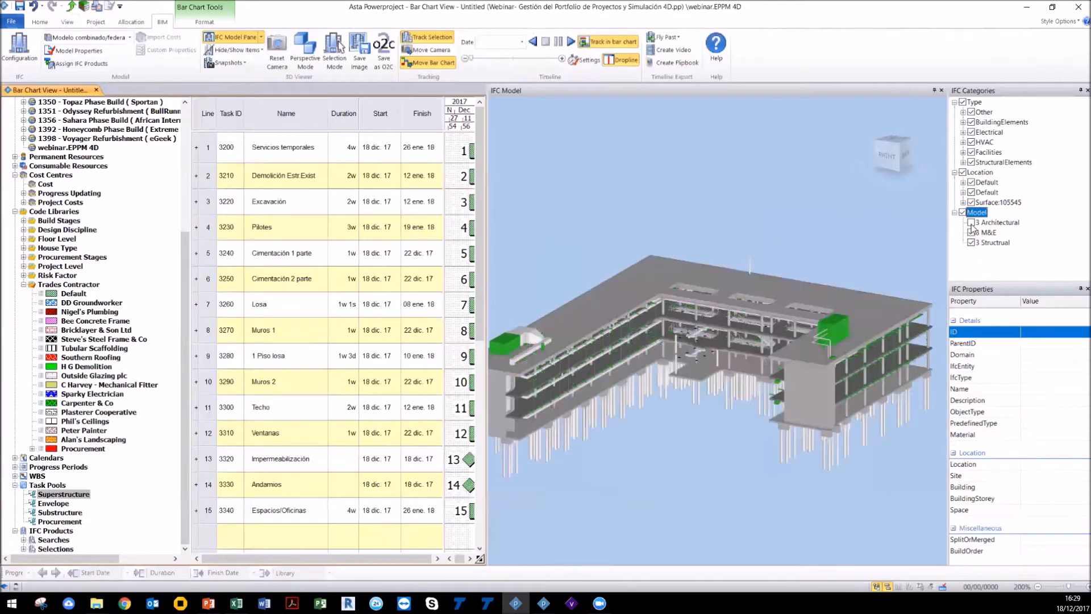
left_click(971, 223)
left_click_drag(786, 400, 809, 371)
scroll(789, 360, "up", 5)
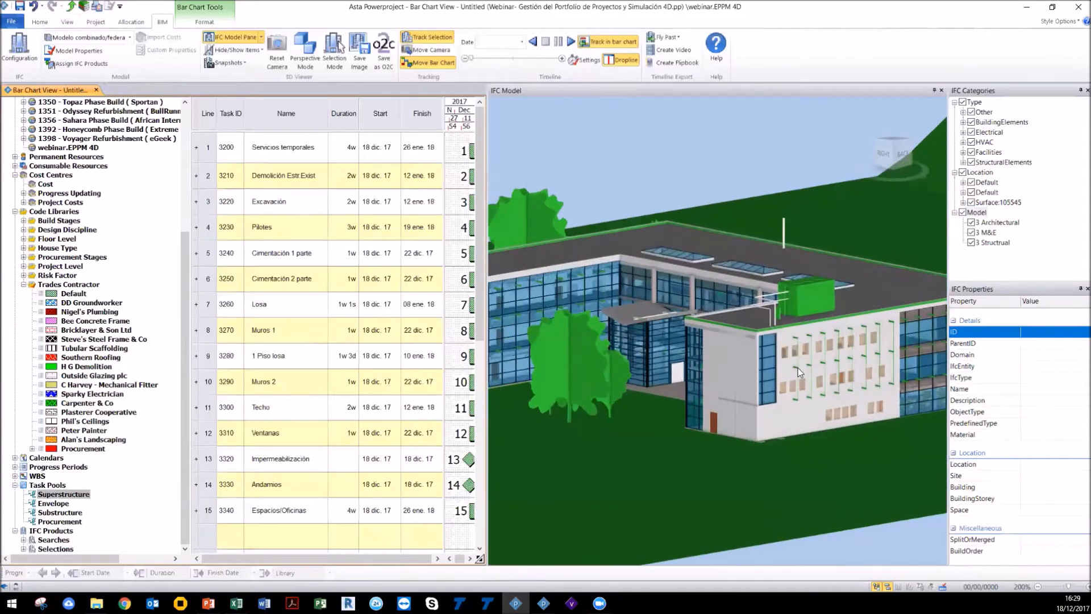
Step: Widen the categories and properties panes and select façade elements to inspect their IFC properties
left_click(747, 382)
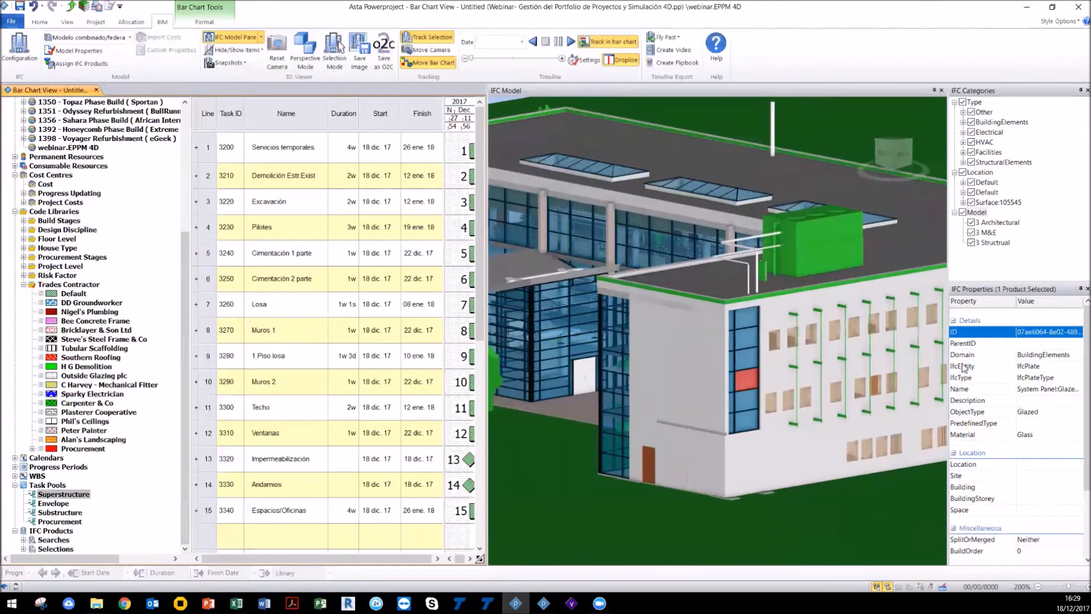
left_click_drag(948, 296, 865, 289)
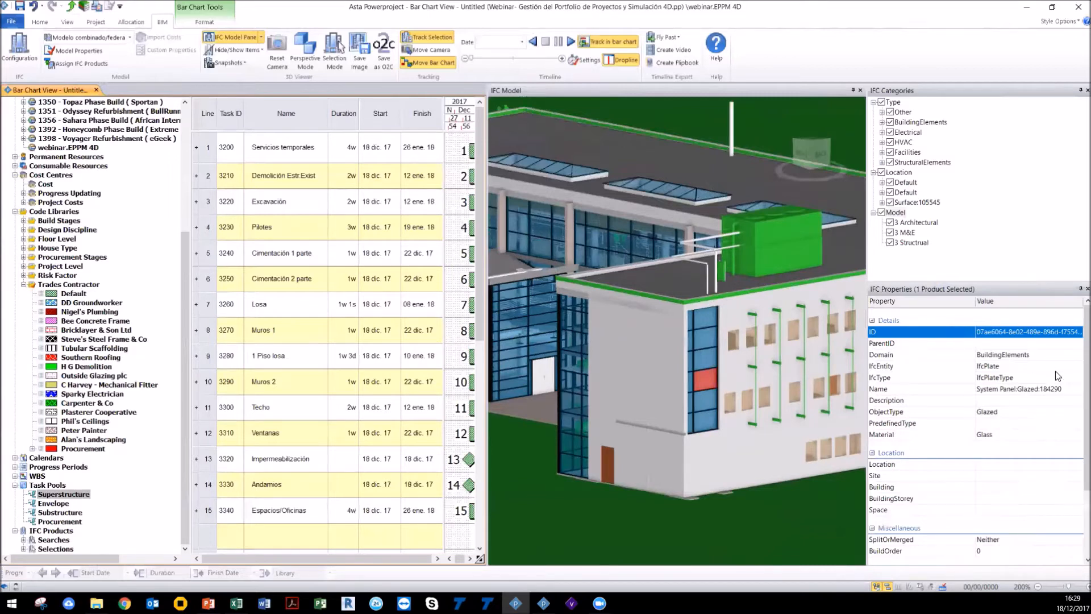
scroll(1075, 409, "down", 2)
scroll(1076, 409, "down", 2)
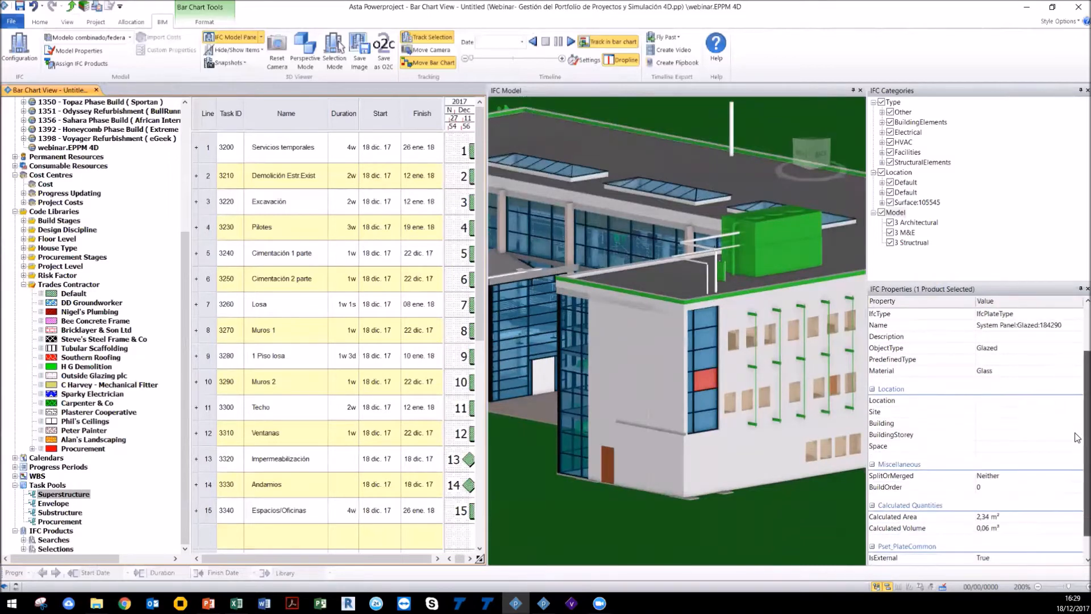
left_click(708, 450)
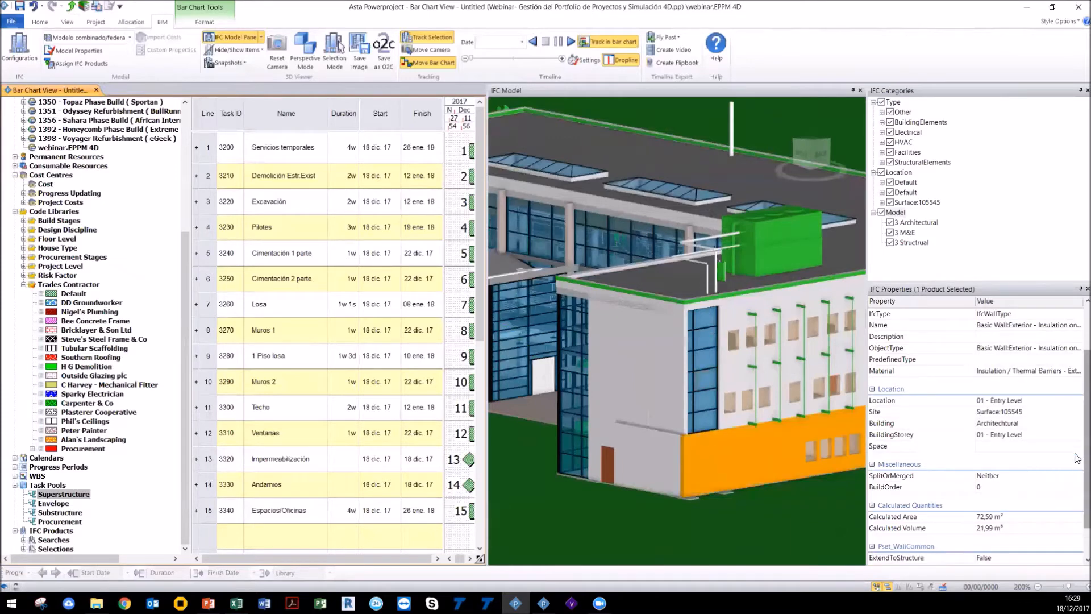
scroll(1076, 487, "down", 2)
scroll(1076, 487, "down", 1)
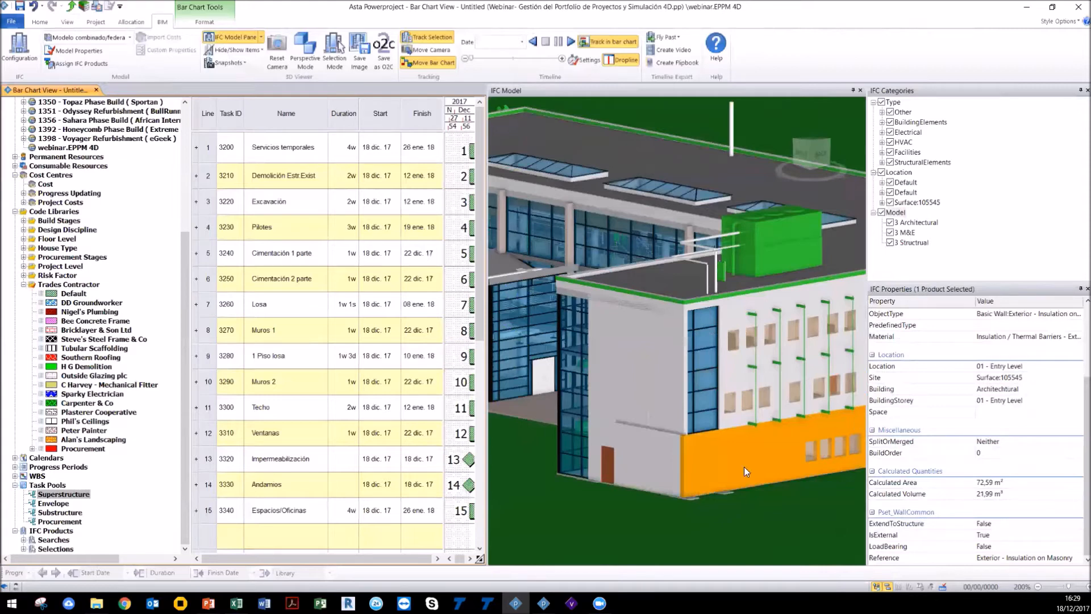
left_click(802, 462)
scroll(756, 430, "down", 1)
scroll(756, 430, "down", 3)
left_click(636, 230)
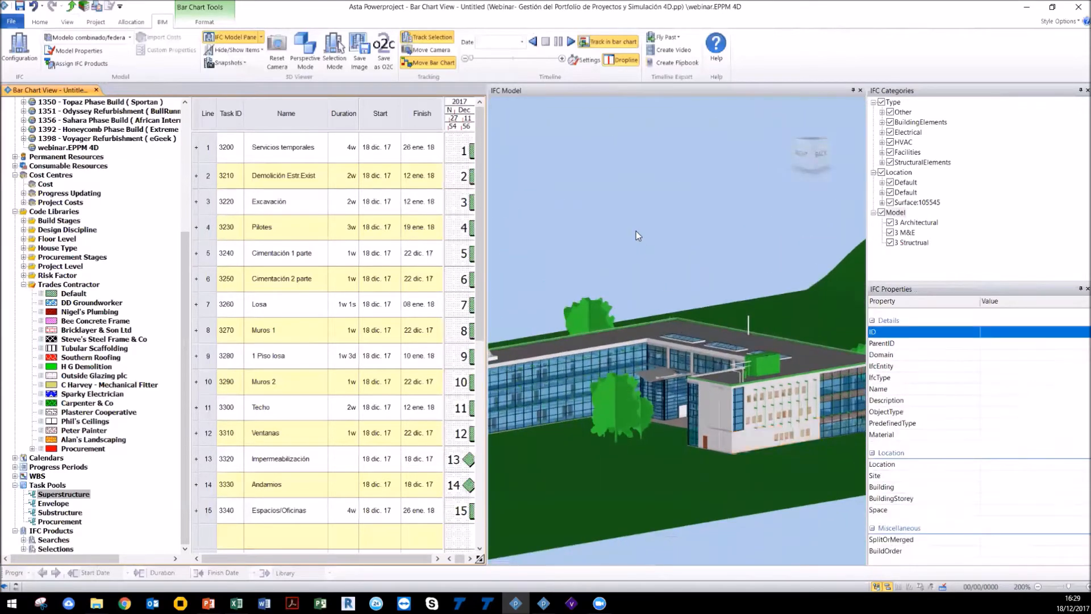
Step: Hide the 3 M&E and 3 Architectural models to show only the structure
left_click(890, 232)
left_click(890, 222)
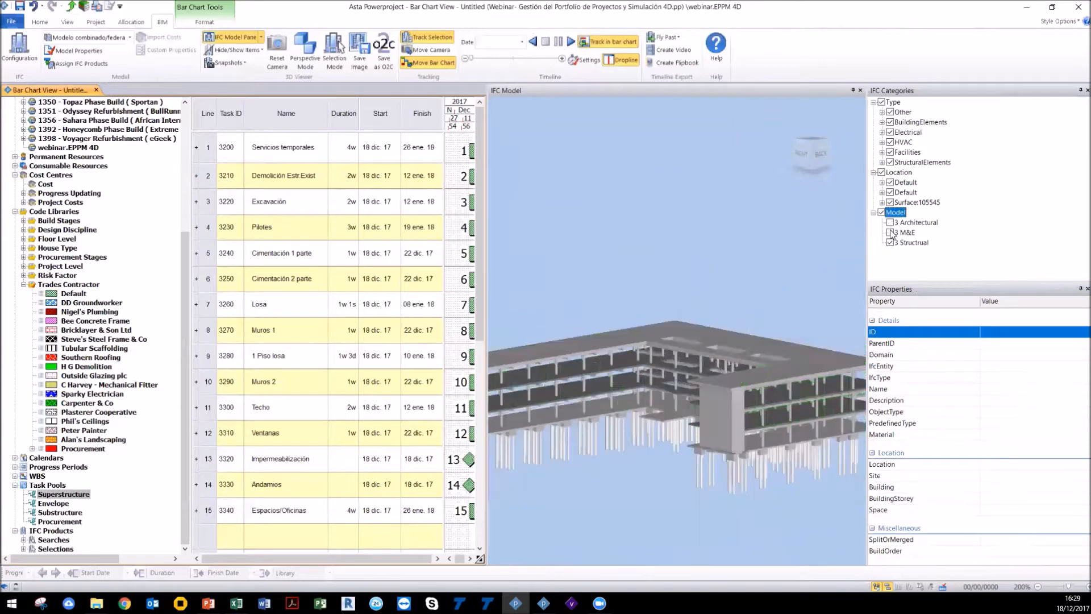
scroll(741, 430, "down", 4)
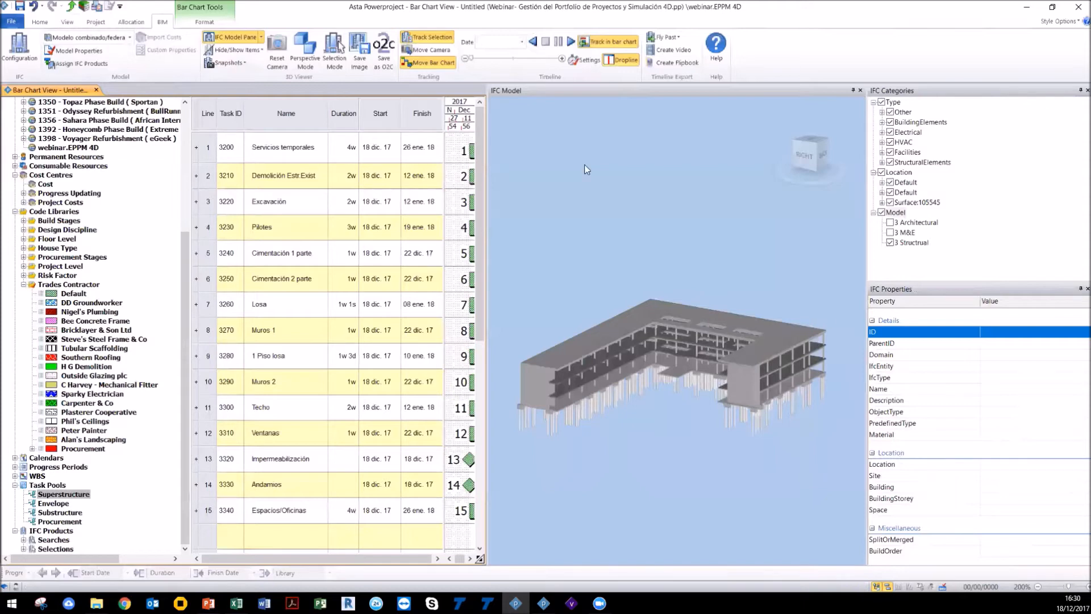
Step: Open the federated model's properties to review its combined models, then close them
left_click(74, 51)
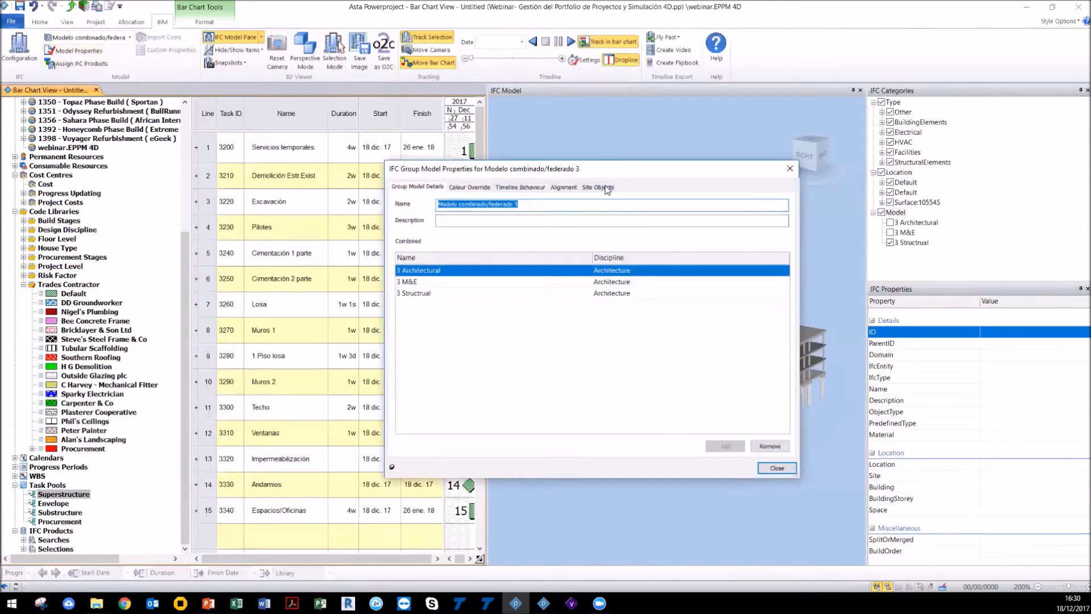
left_click(788, 170)
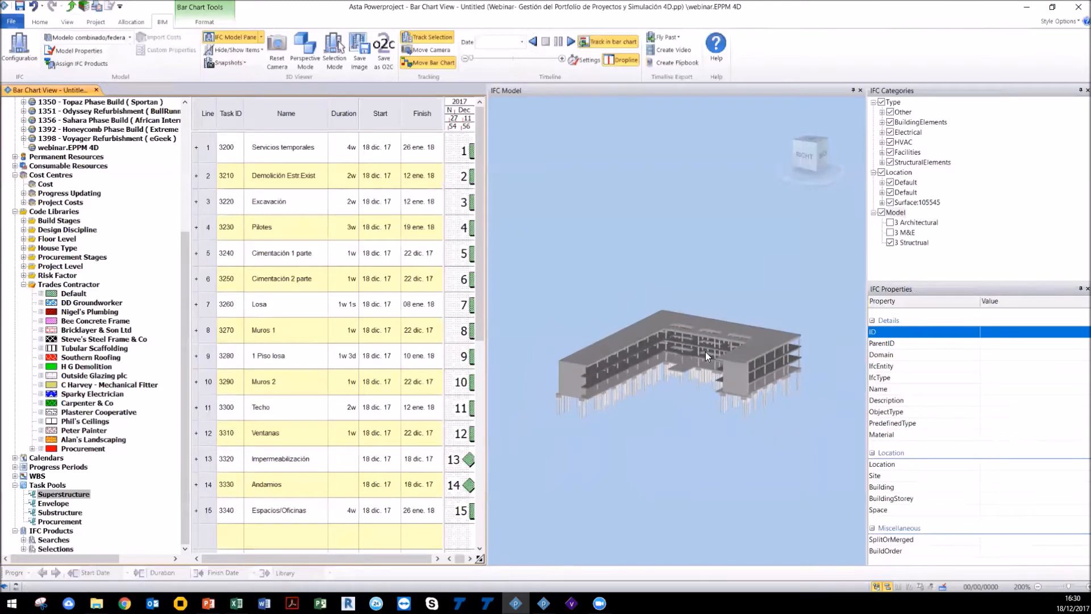
scroll(705, 351, "down", 3)
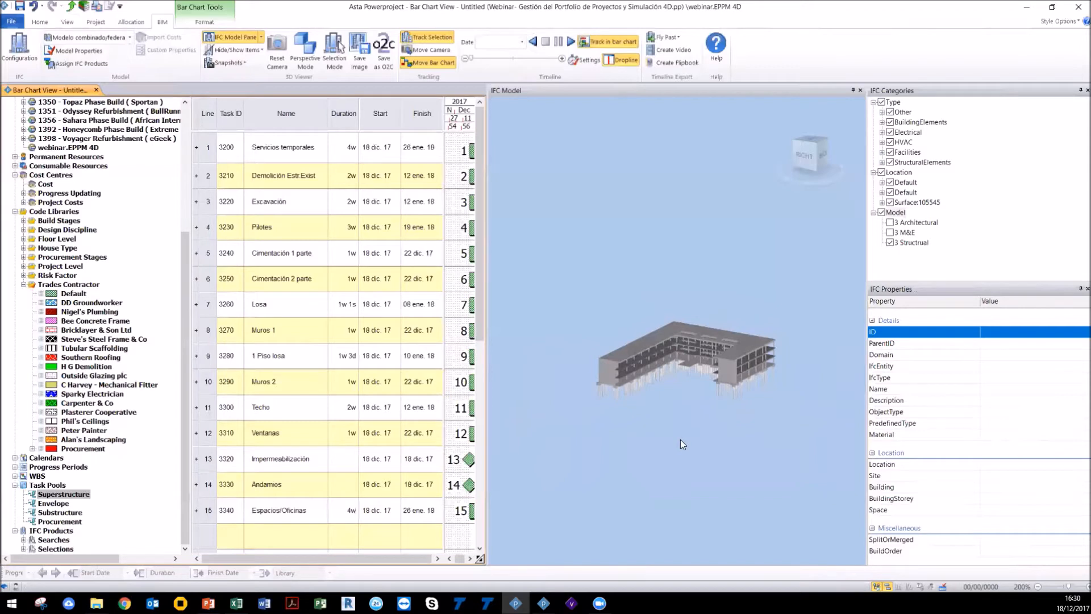
scroll(680, 439, "down", 2)
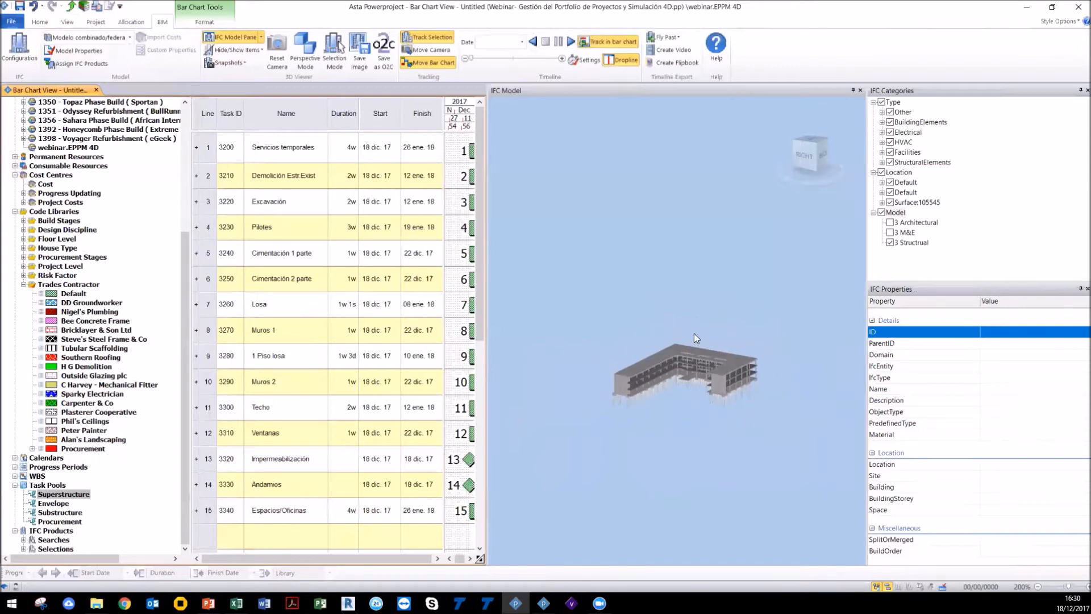
Step: Show the 3 Architectural and 3 M&E models again and zoom in on the building
left_click(890, 222)
left_click(895, 233)
left_click(890, 232)
scroll(677, 359, "up", 3)
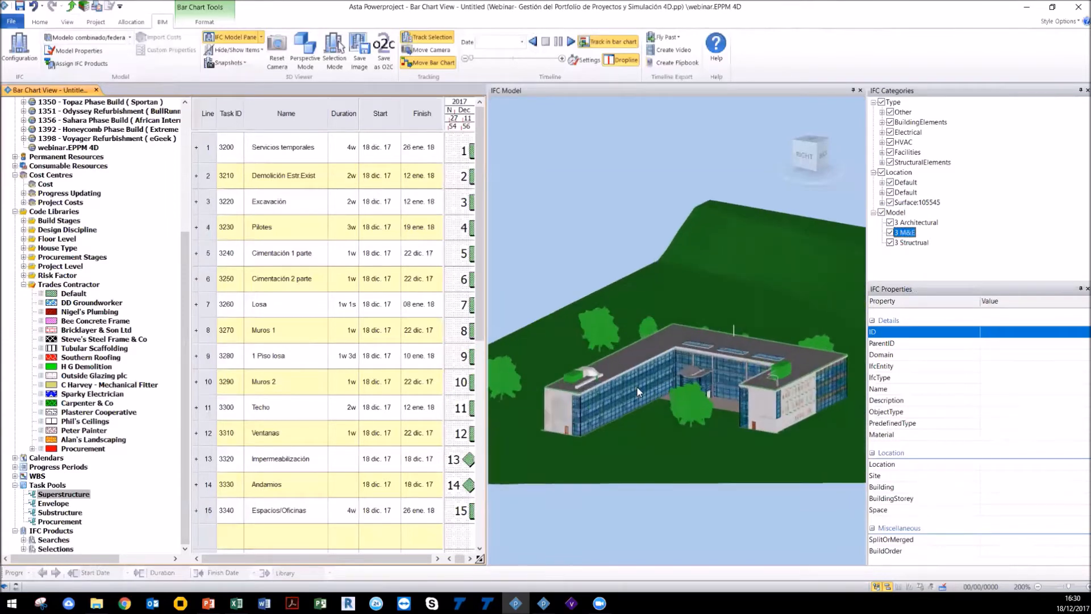
left_click_drag(637, 392, 607, 391)
scroll(606, 391, "up", 2)
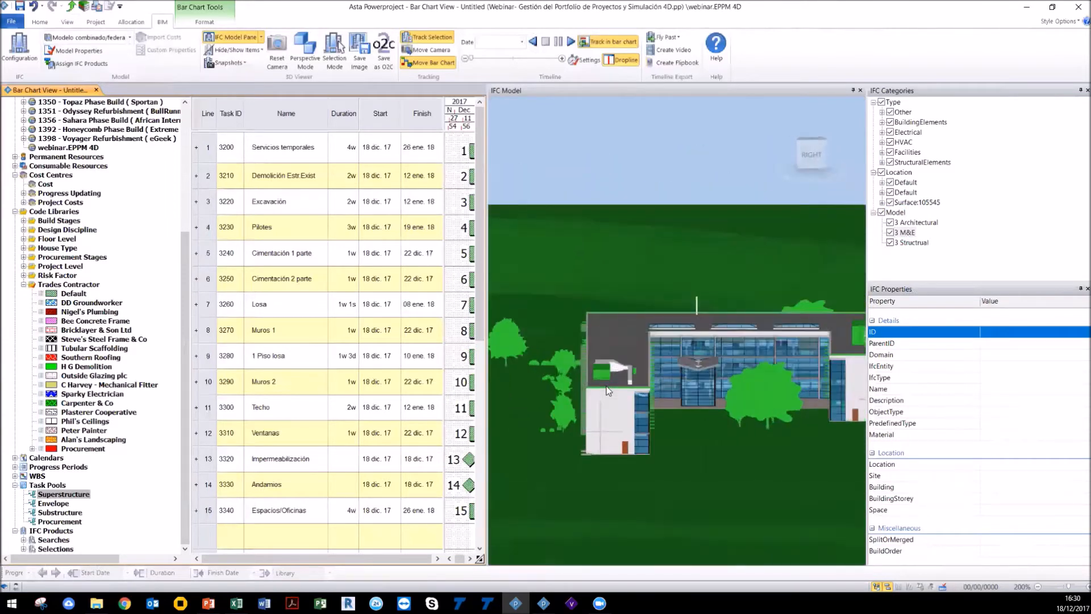
scroll(607, 391, "up", 2)
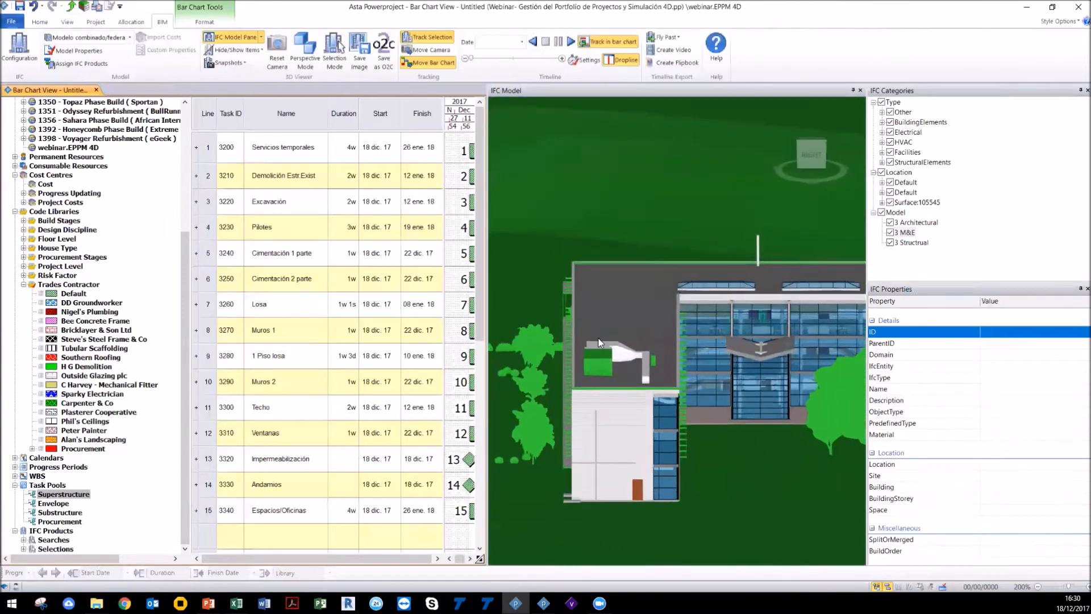
Step: Switch the 3D view to perspective mode and orbit the model
left_click(316, 59)
left_click_drag(656, 19, 658, 5)
left_click_drag(663, 375, 691, 2)
left_click_drag(635, 380, 660, 187)
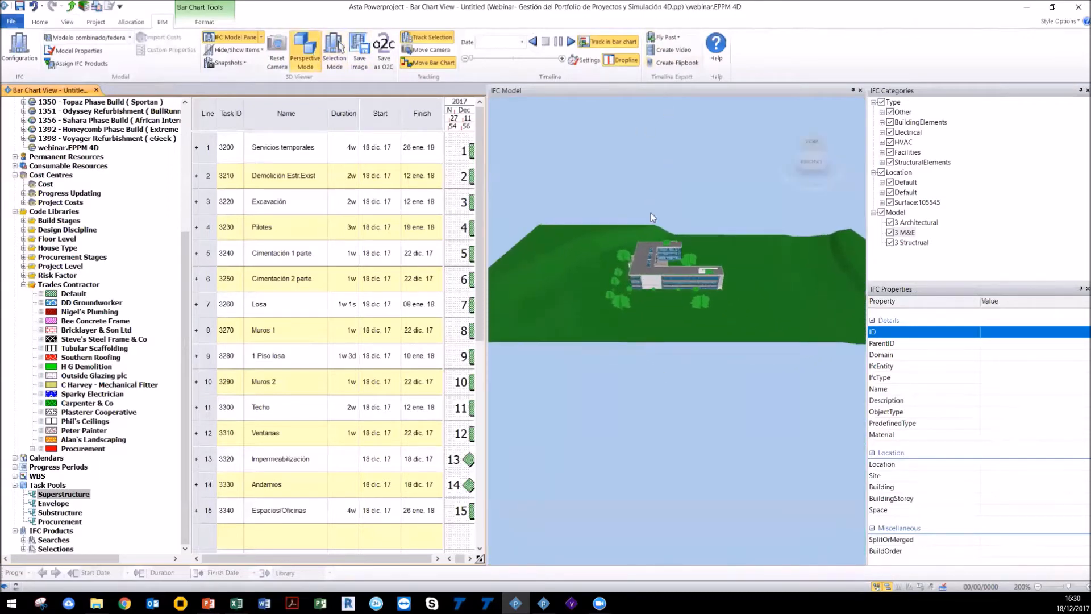
Step: Zoom in on the building and save the current 3D view as a snapshot named Snapshot
left_click_drag(638, 279, 562, 242)
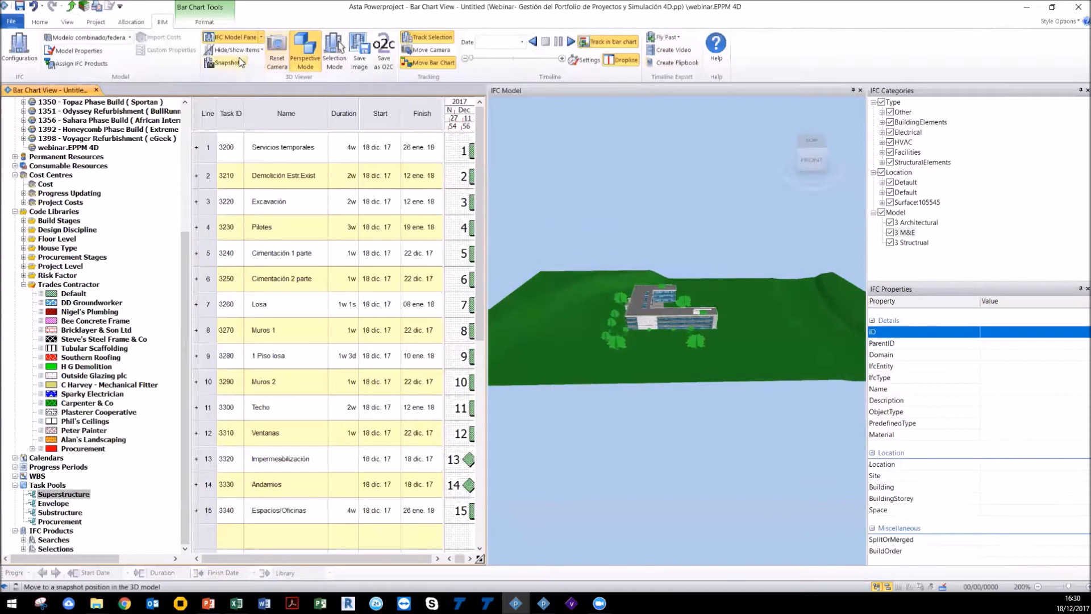
left_click(225, 63)
scroll(681, 330, "up", 5)
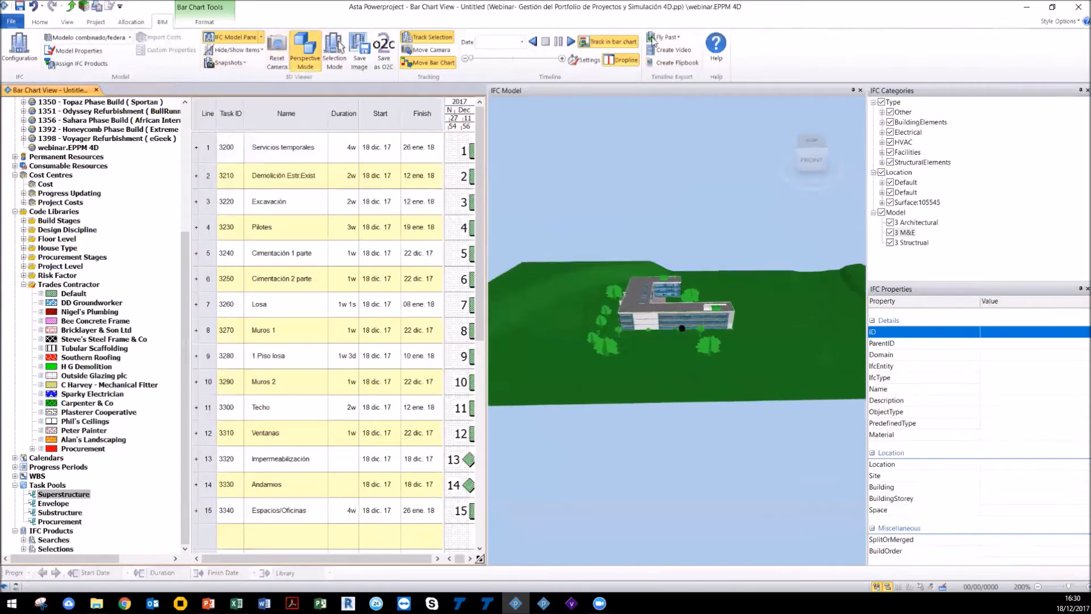
scroll(652, 325, "up", 2)
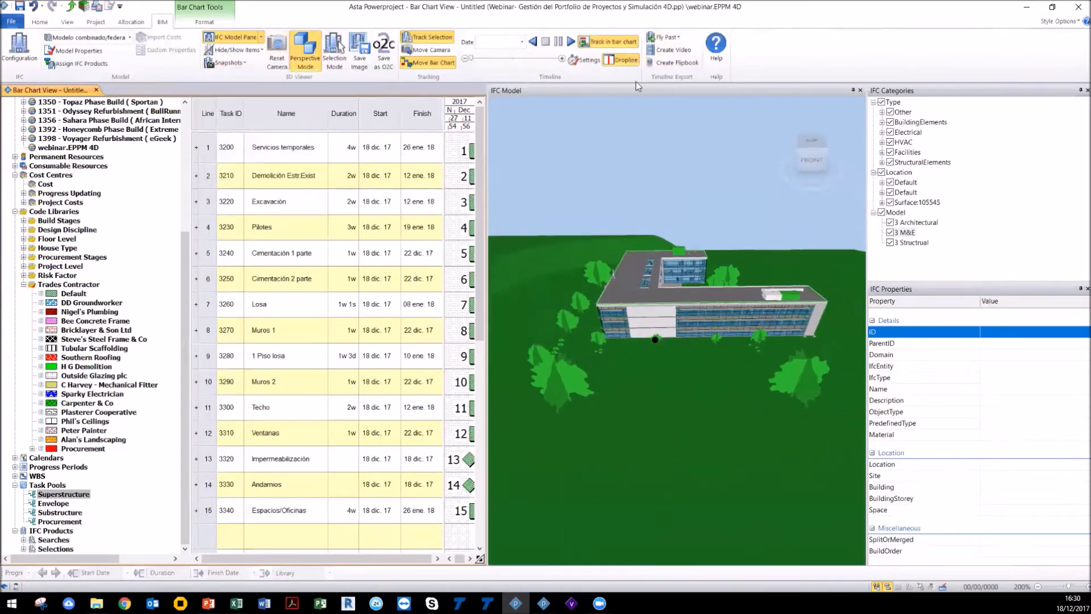
left_click(225, 62)
left_click(246, 169)
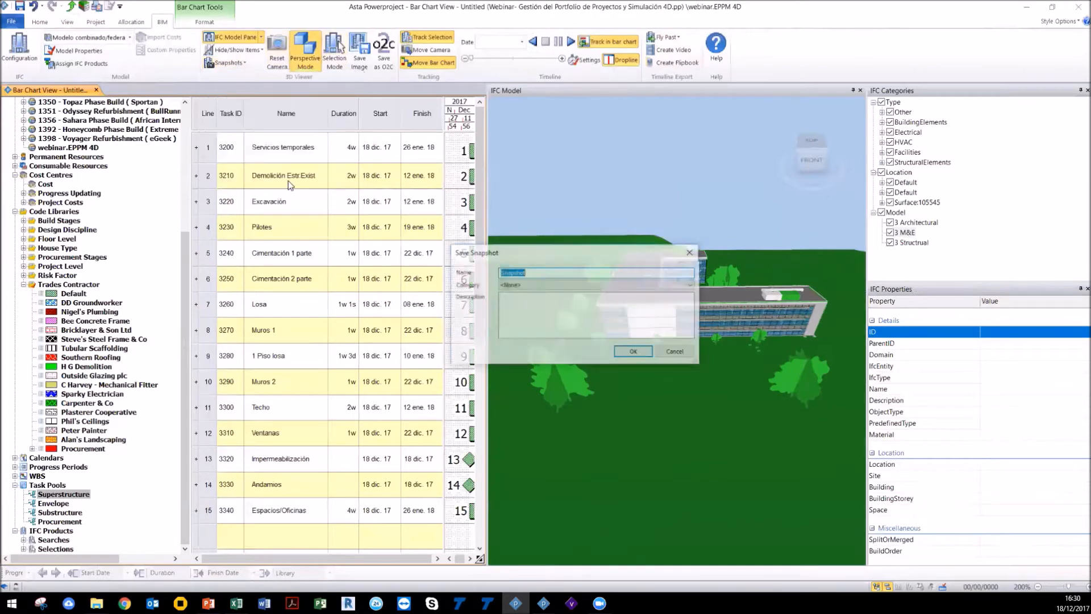
left_click(532, 271)
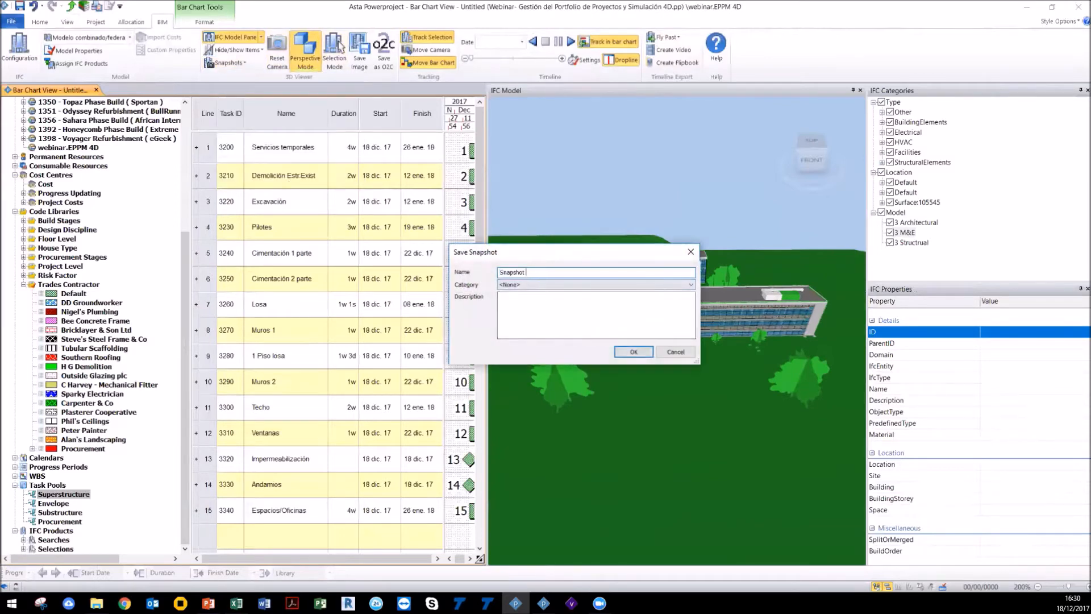
left_click(633, 352)
Step: Zoom into the building and move the camera through its interior to explore the inside
left_click(643, 330)
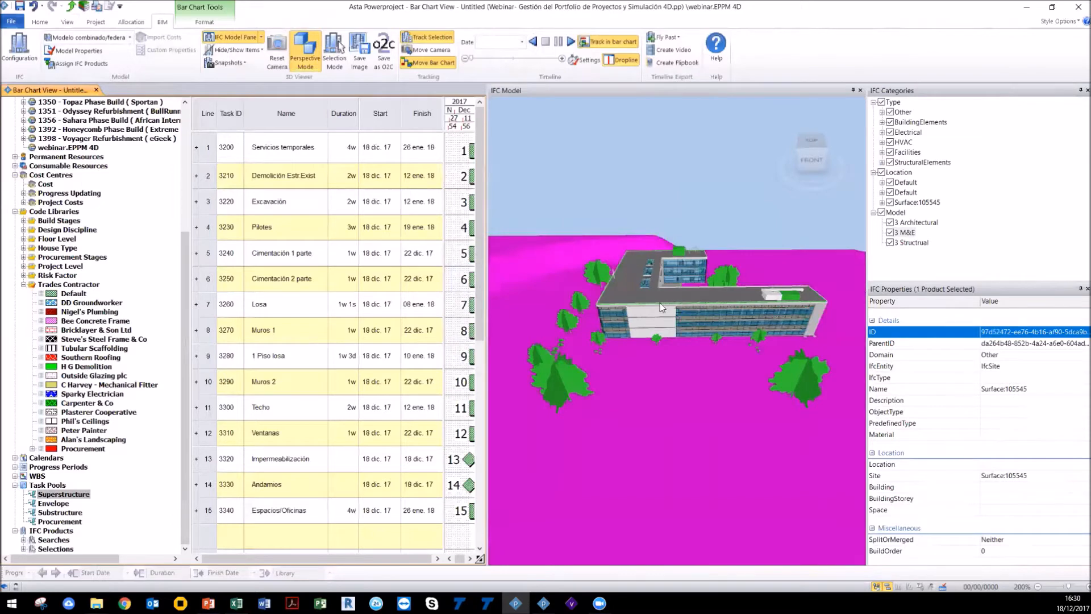
left_click(656, 319)
scroll(658, 318, "up", 4)
scroll(593, 294, "up", 2)
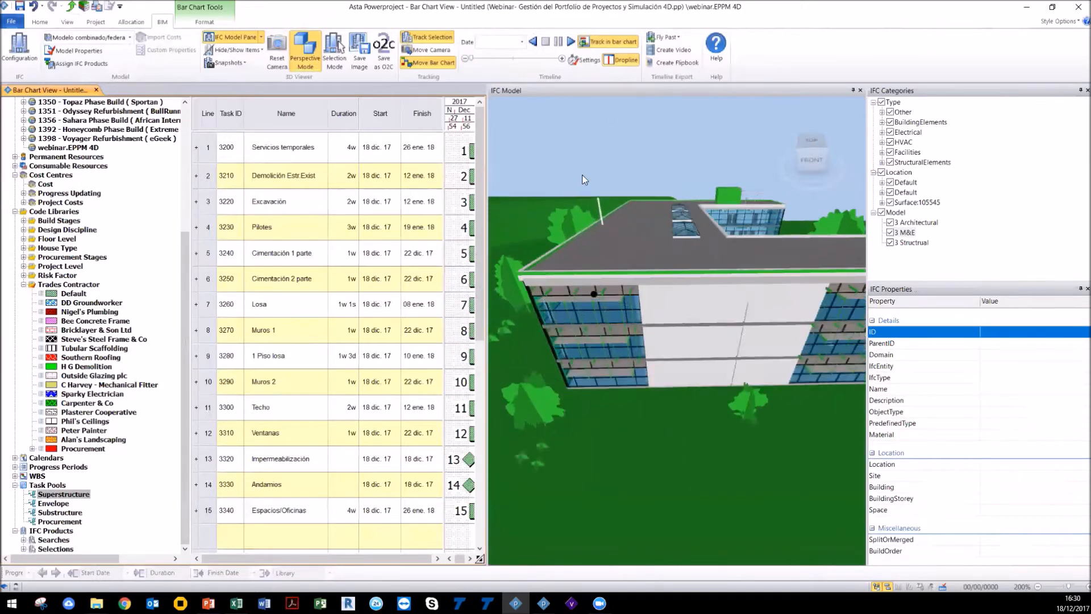
scroll(636, 316, "up", 8)
scroll(646, 292, "up", 2)
scroll(646, 291, "up", 3)
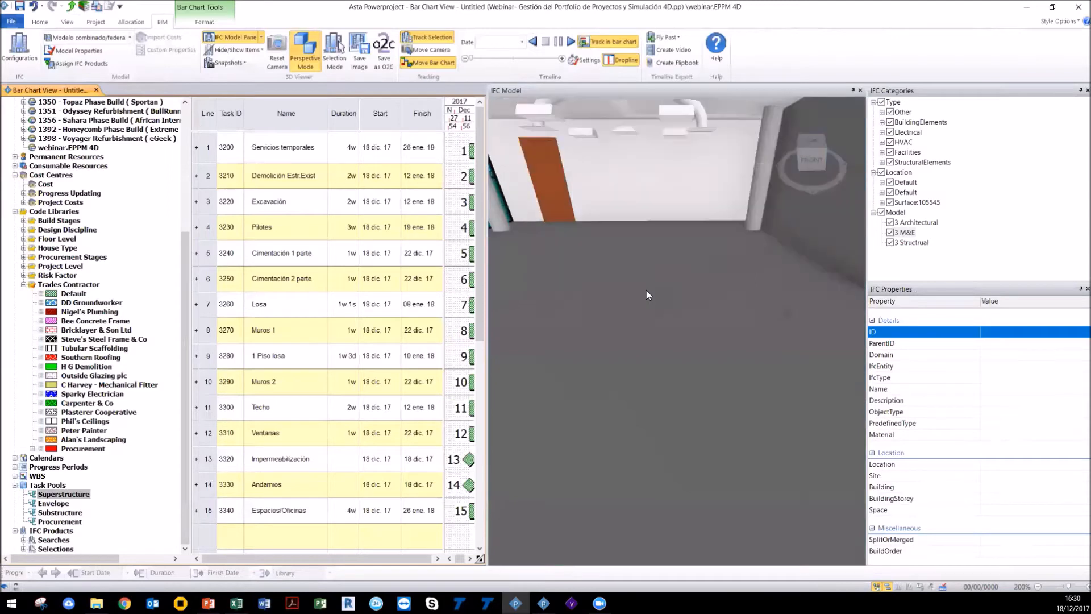
scroll(674, 194, "up", 2)
scroll(681, 180, "up", 6)
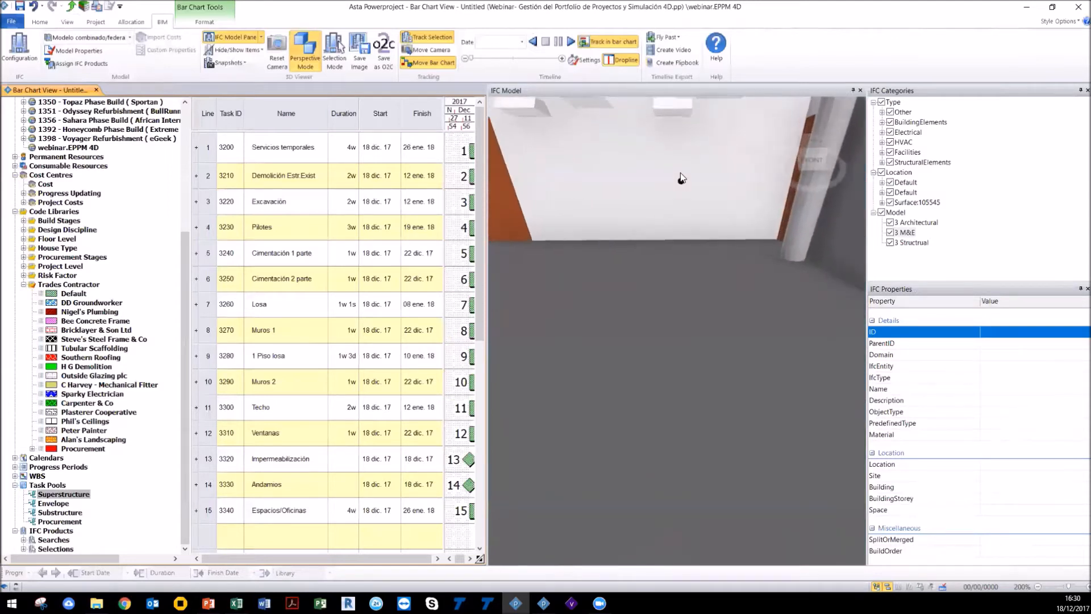
left_click_drag(676, 130, 681, 88)
left_click_drag(701, 187, 701, 116)
left_click_drag(700, 156, 693, 63)
scroll(687, 189, "up", 4)
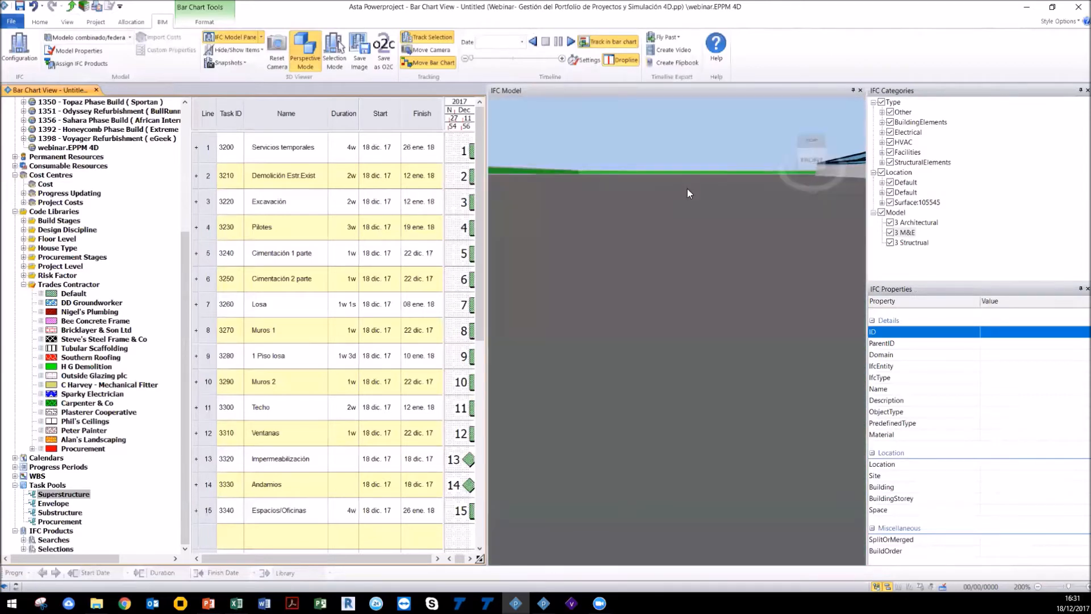
left_click_drag(706, 228, 584, 182)
left_click(643, 159)
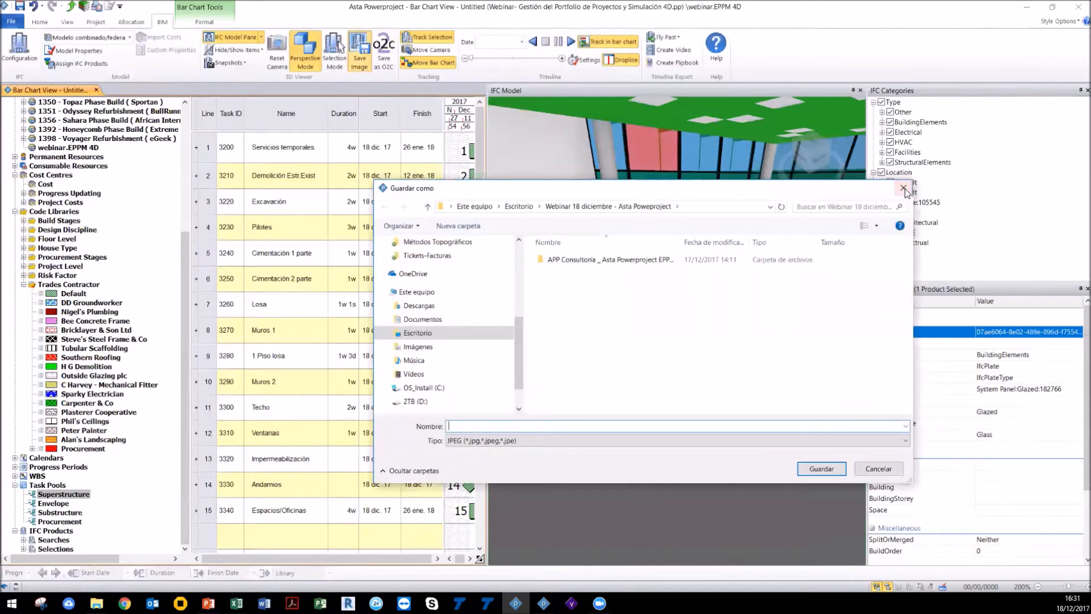
left_click(905, 181)
Step: Save the interior view as a new snapshot named Snapshot 2
left_click(228, 63)
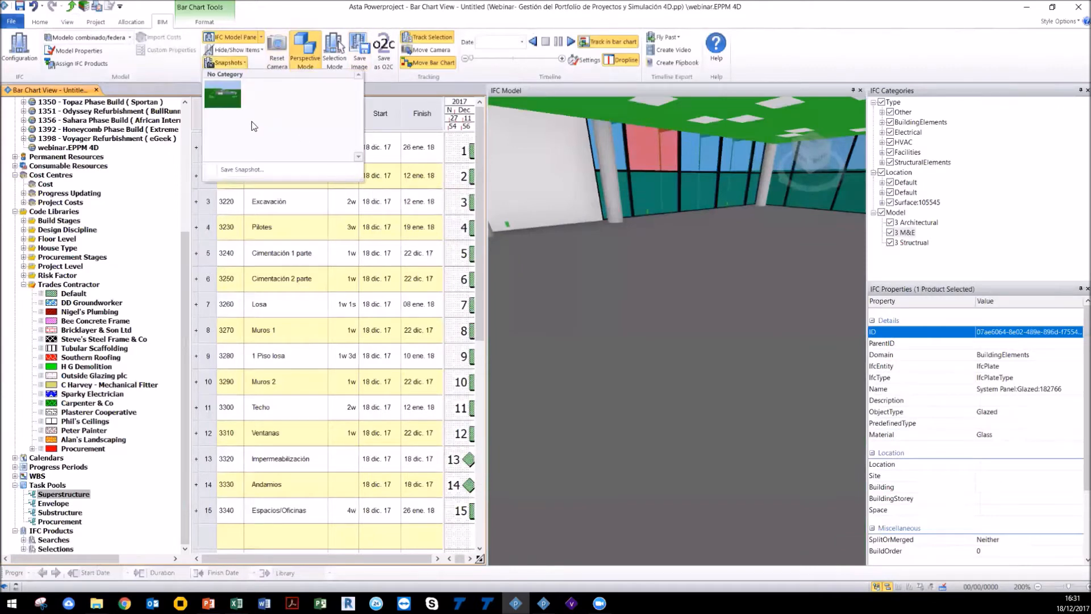
left_click(250, 172)
left_click(533, 271)
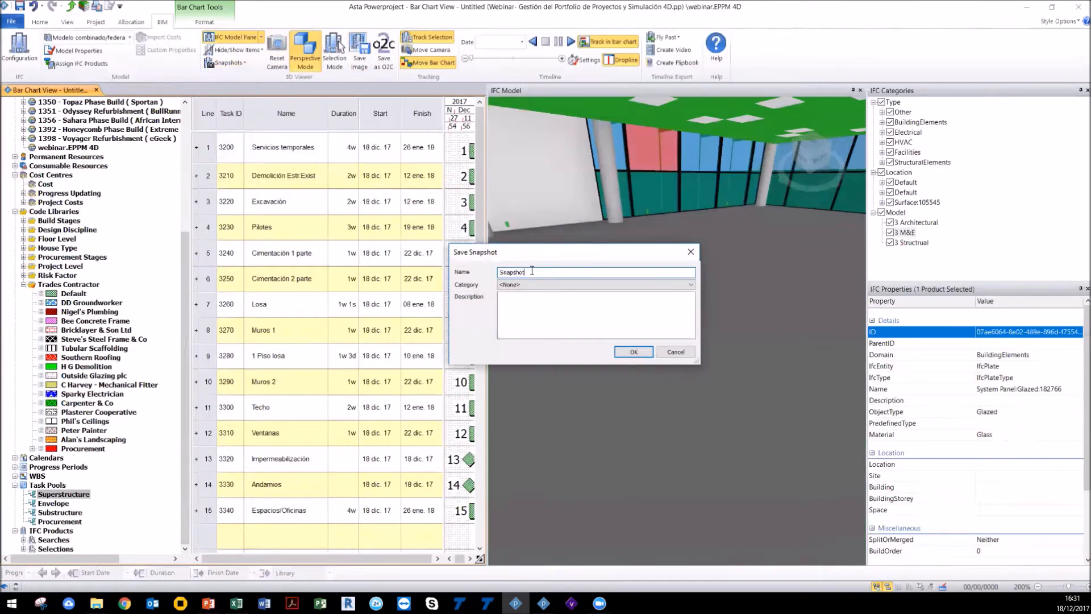
left_click(634, 352)
Step: Restore a saved snapshot view from the snapshots list
left_click_drag(658, 425, 557, 193)
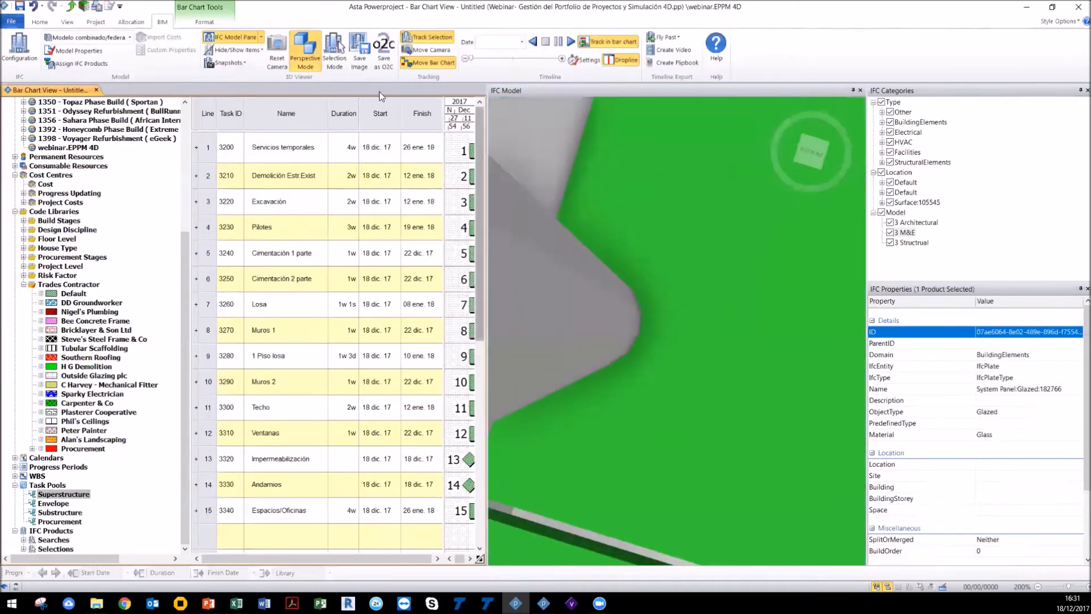
left_click(228, 63)
left_click(250, 93)
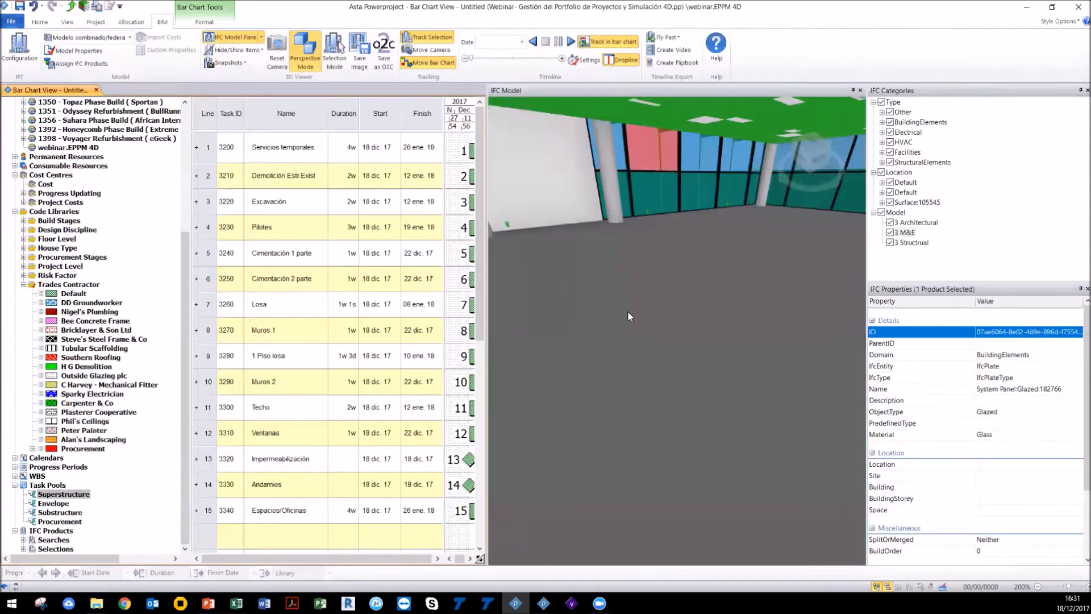
Step: Turn off perspective mode for the 3D view and widen the model pane
left_click(306, 57)
mouse_move(667, 379)
left_mouse_down()
mouse_move(690, 446)
mouse_move(675, 441)
mouse_move(662, 377)
mouse_move(666, 388)
left_mouse_up()
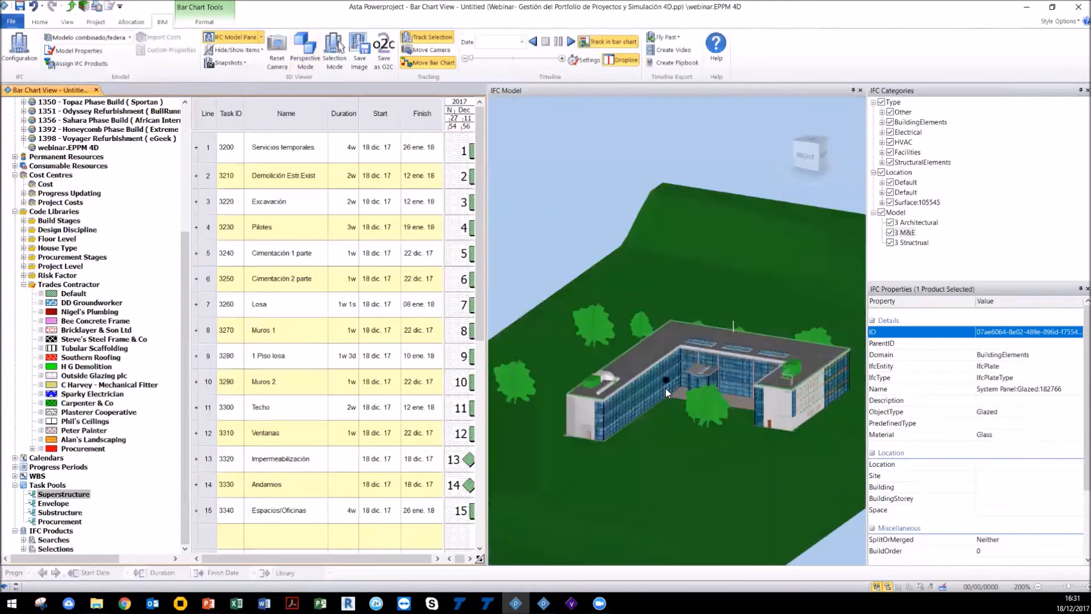
left_click_drag(866, 289, 990, 319)
left_click_drag(911, 388, 860, 403)
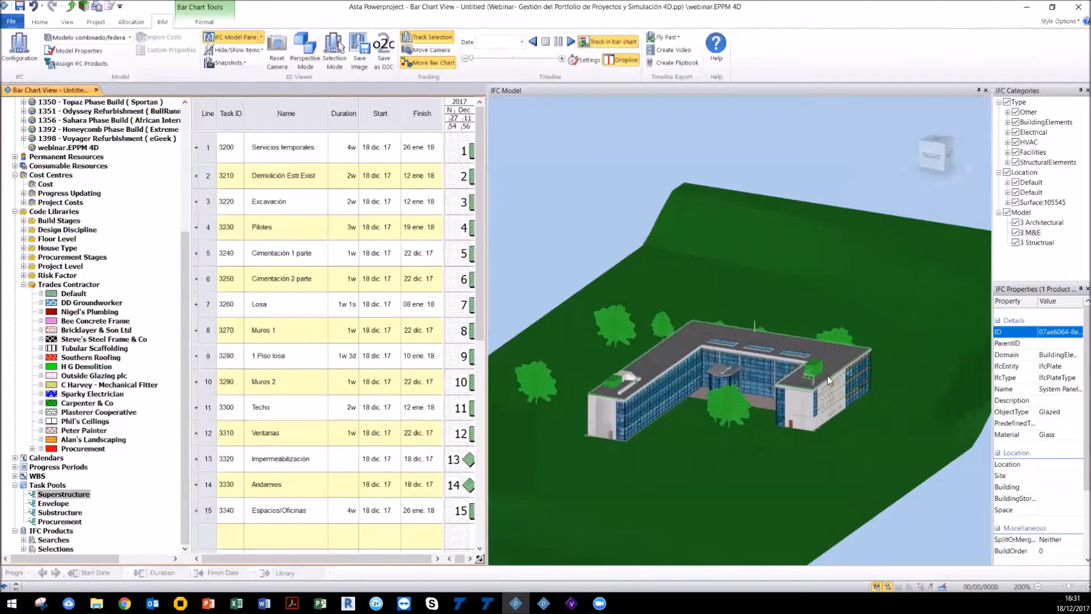
Step: Select the roof and preview splitting it into 3 equal cuts along the product axis, then cancel
scroll(625, 405, "up", 3)
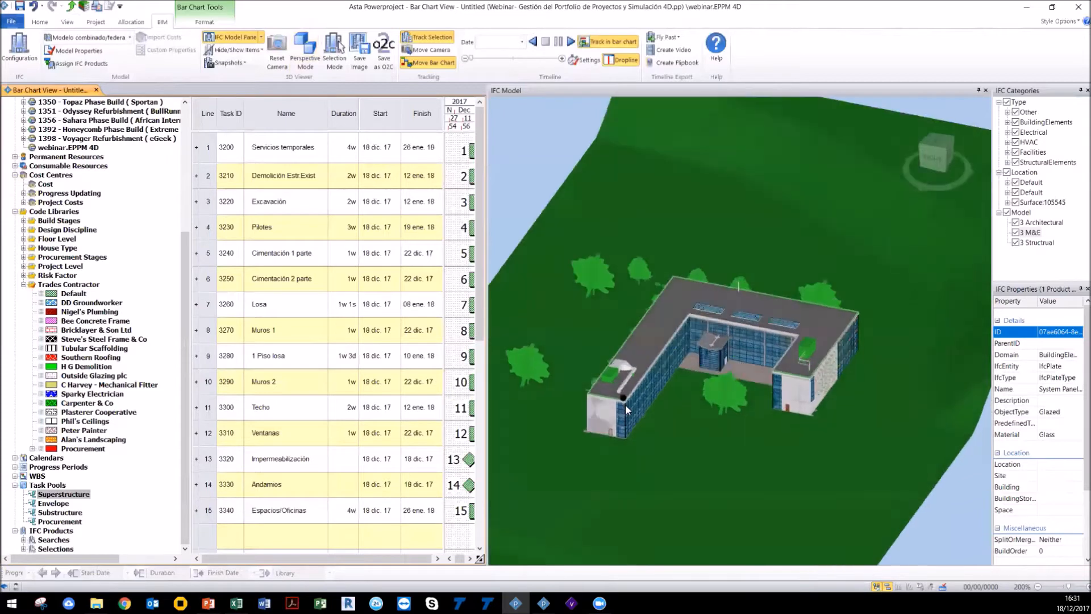
left_click_drag(622, 410, 643, 353)
left_click(663, 328)
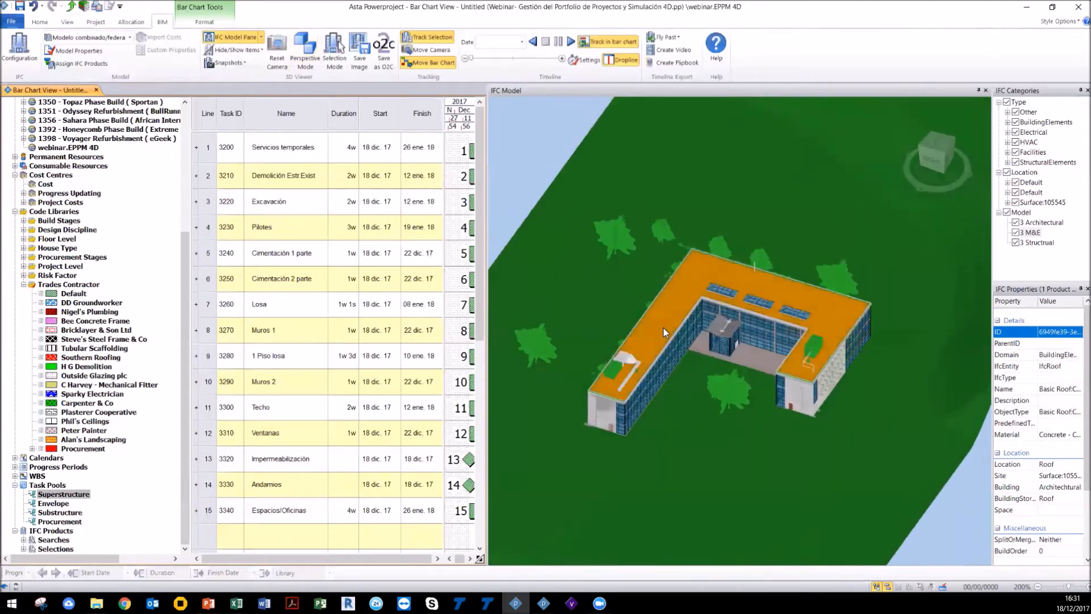
right_click(663, 329)
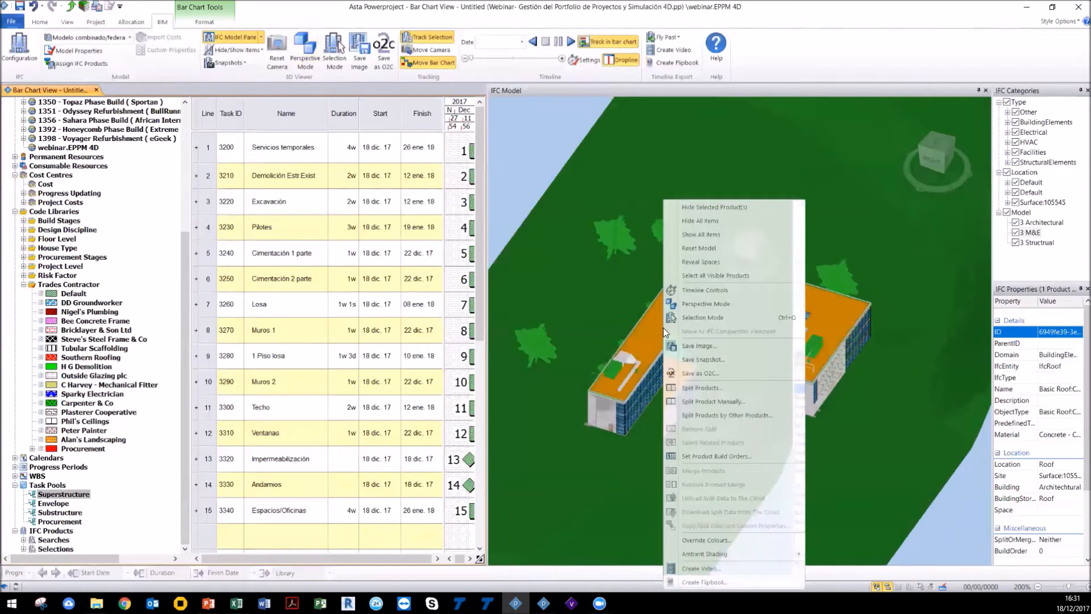
left_click(704, 388)
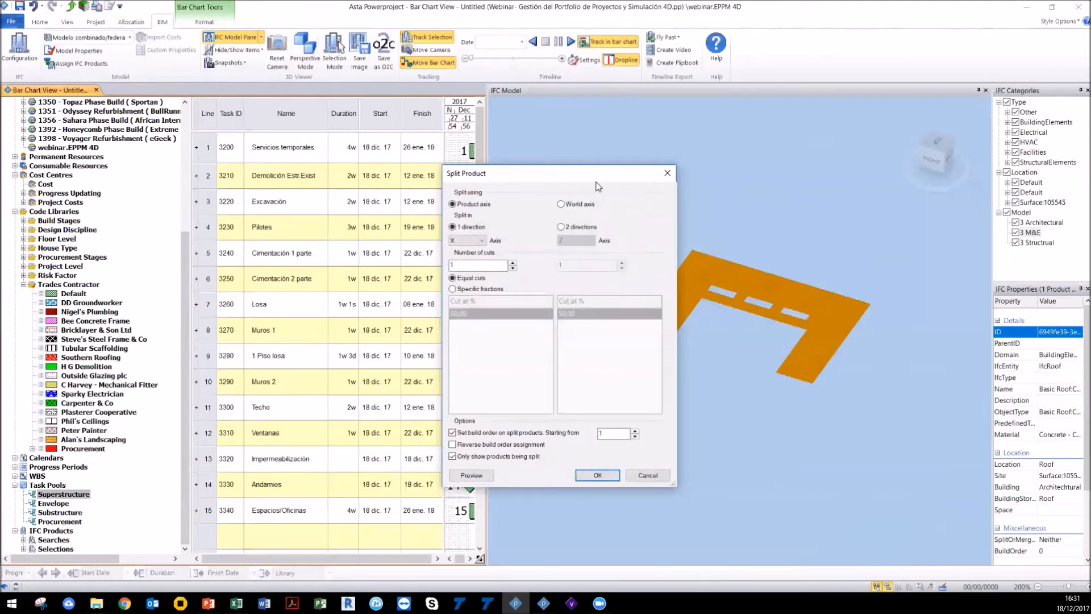
left_click_drag(603, 179, 453, 192)
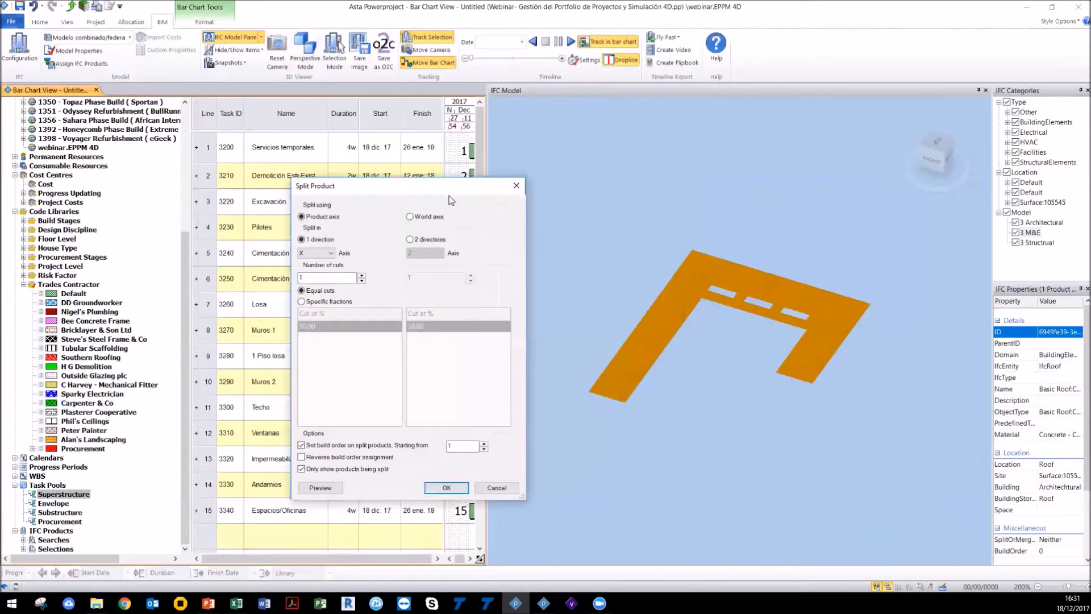
left_click(361, 275)
left_click(361, 274)
left_click(322, 488)
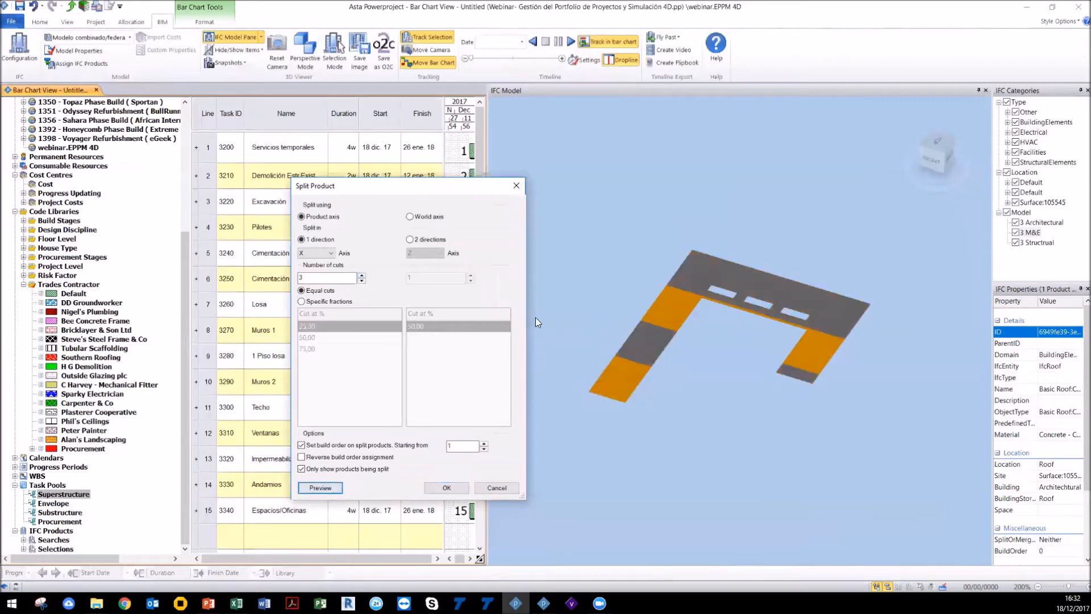
left_click(493, 488)
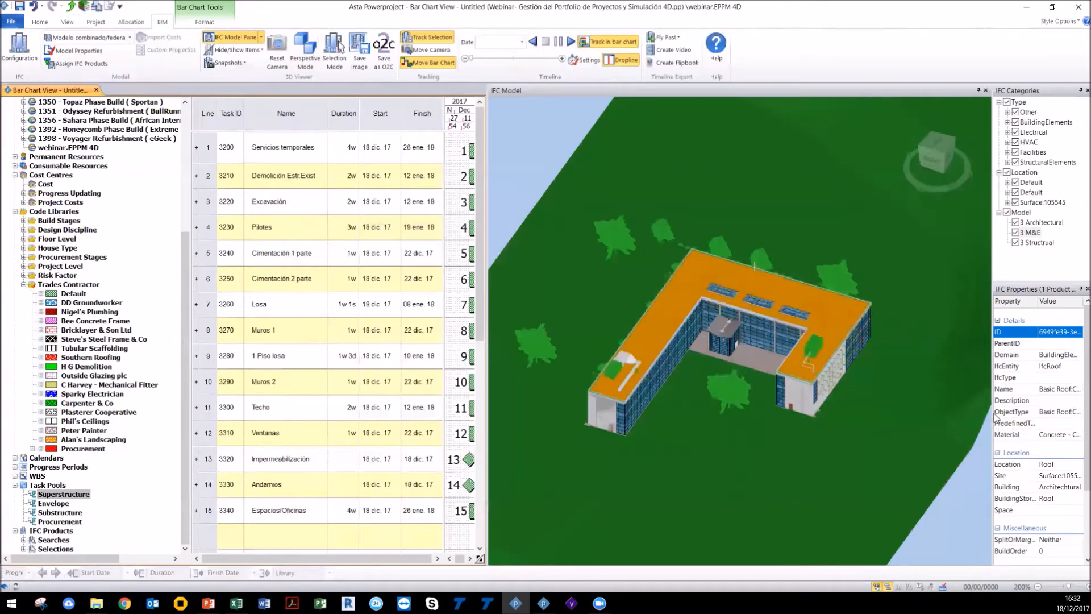
Step: Split the roof into 3 equal cuts along the product X axis and update the IFC product selections
right_click(845, 321)
left_click(867, 380)
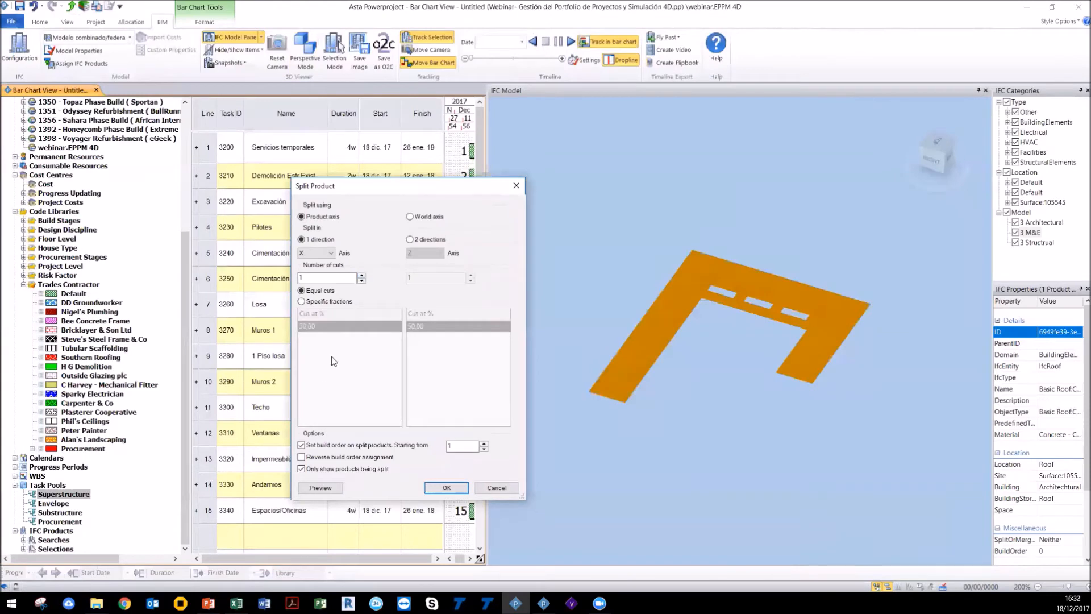
left_click(361, 275)
left_click(361, 275)
left_click(321, 488)
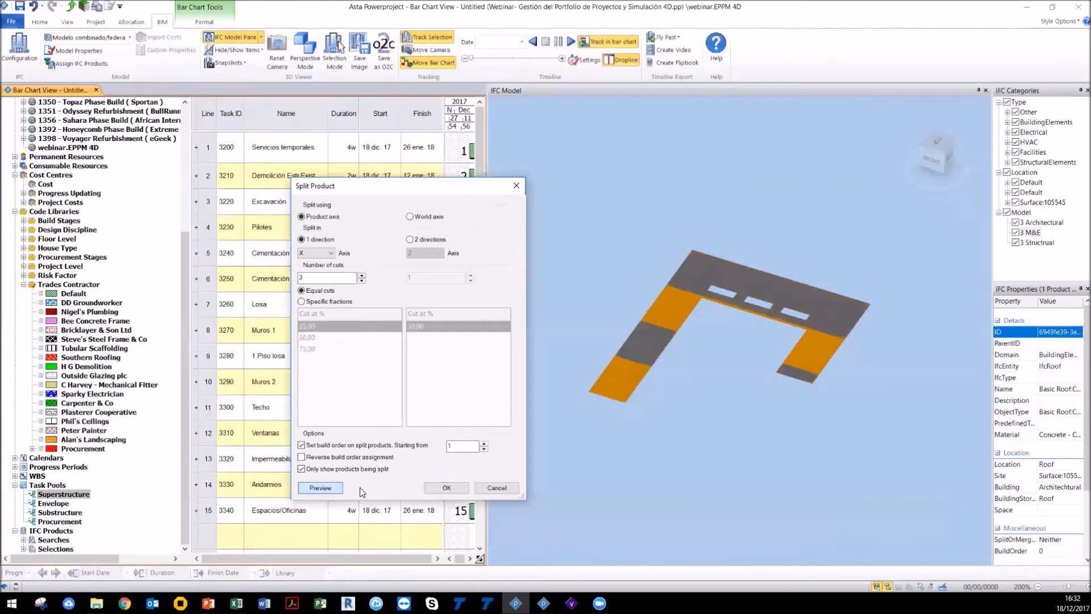
left_click(446, 487)
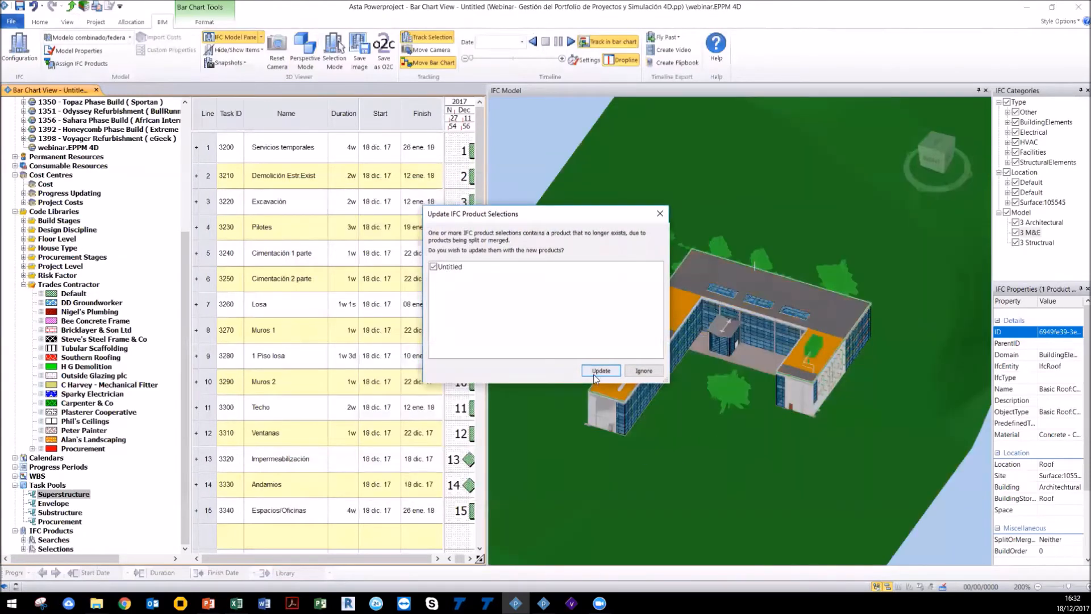
left_click(612, 370)
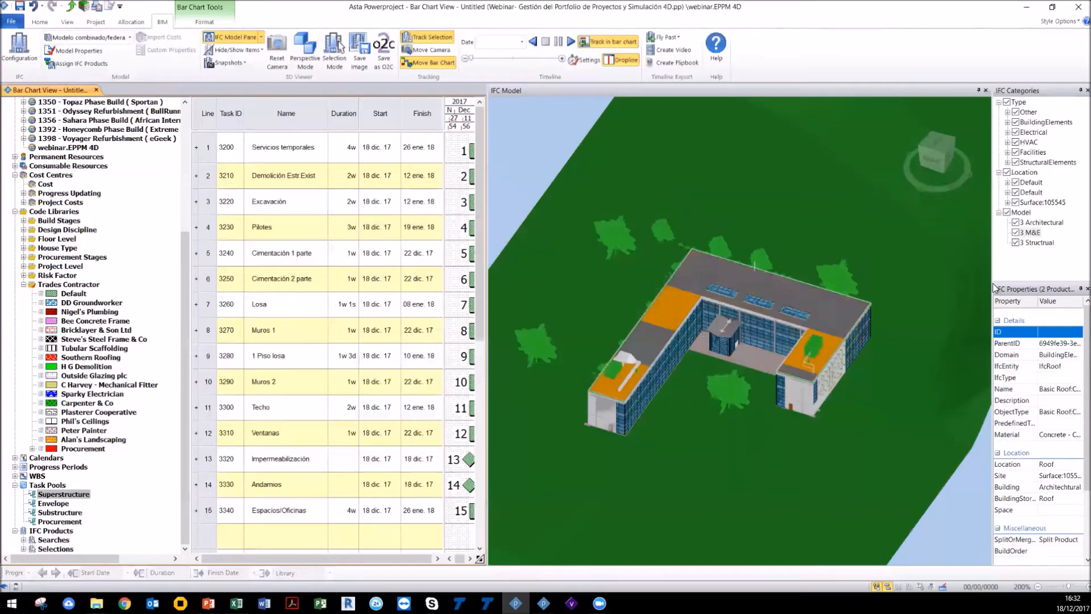
Step: Narrow the model pane and select the split roof segments in turn to inspect their build order properties
left_click_drag(991, 283, 883, 285)
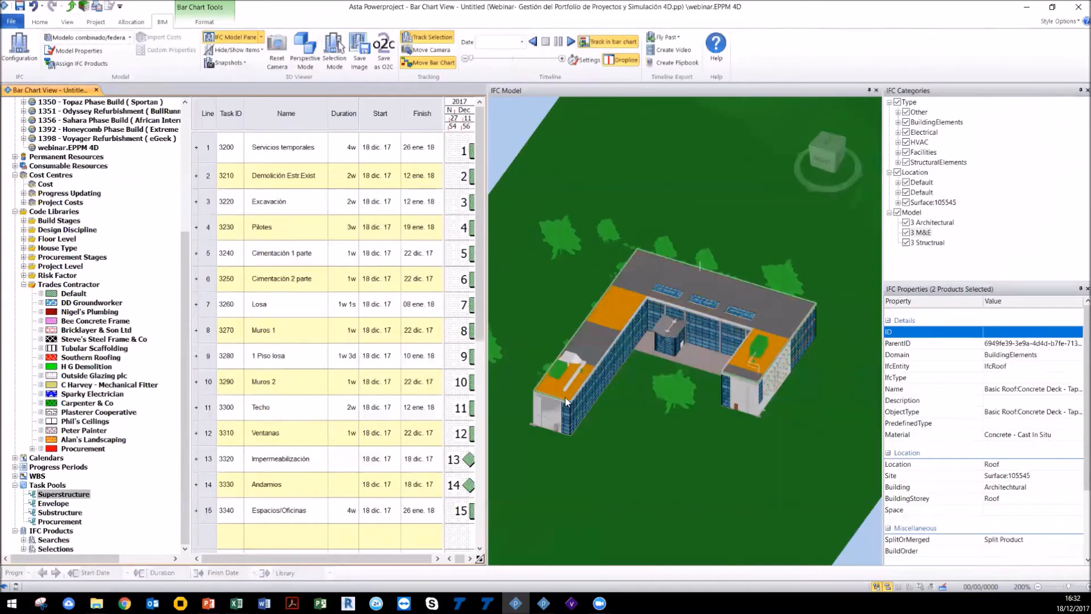
left_click(556, 383)
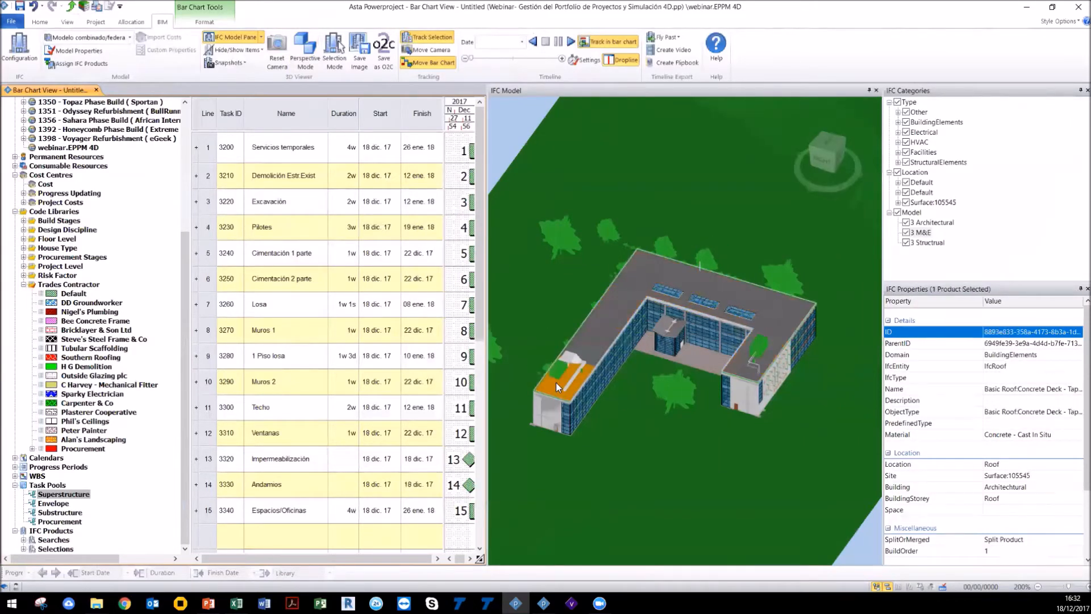
scroll(992, 473, "down", 2)
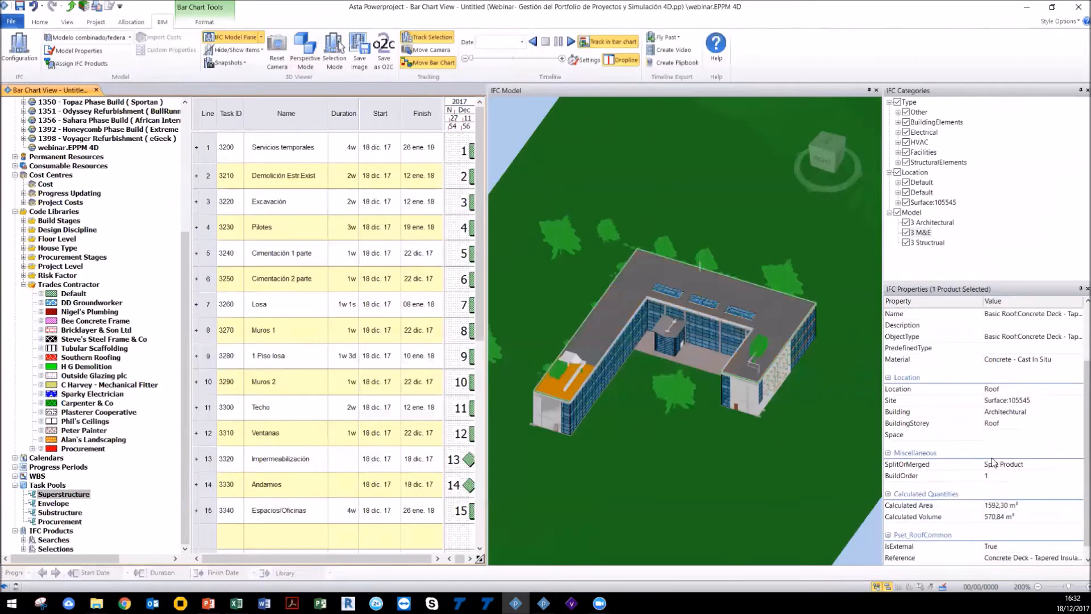
left_click(591, 353)
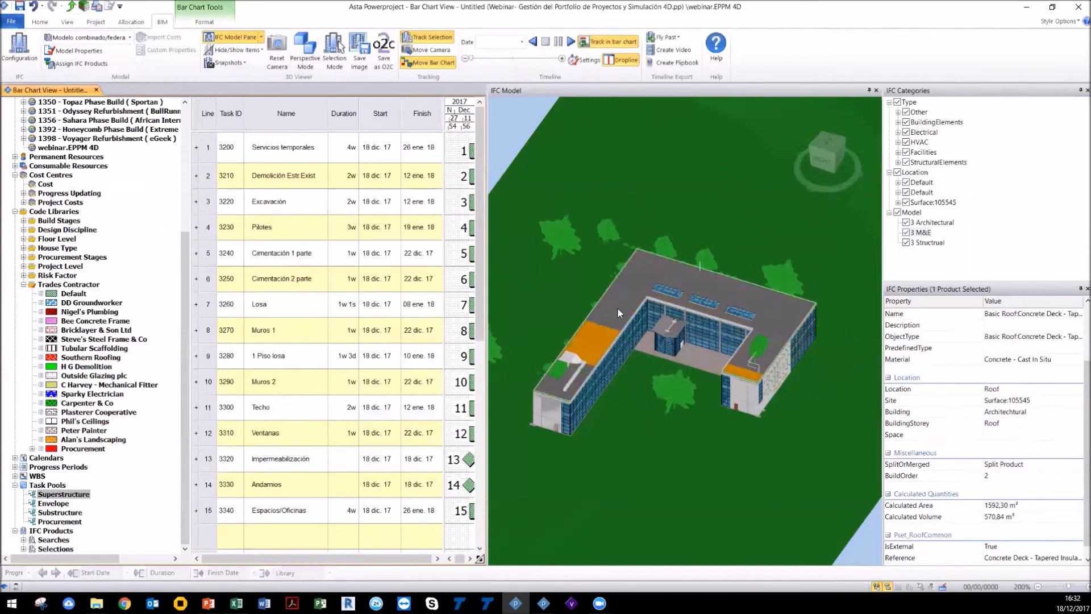
left_click(633, 285)
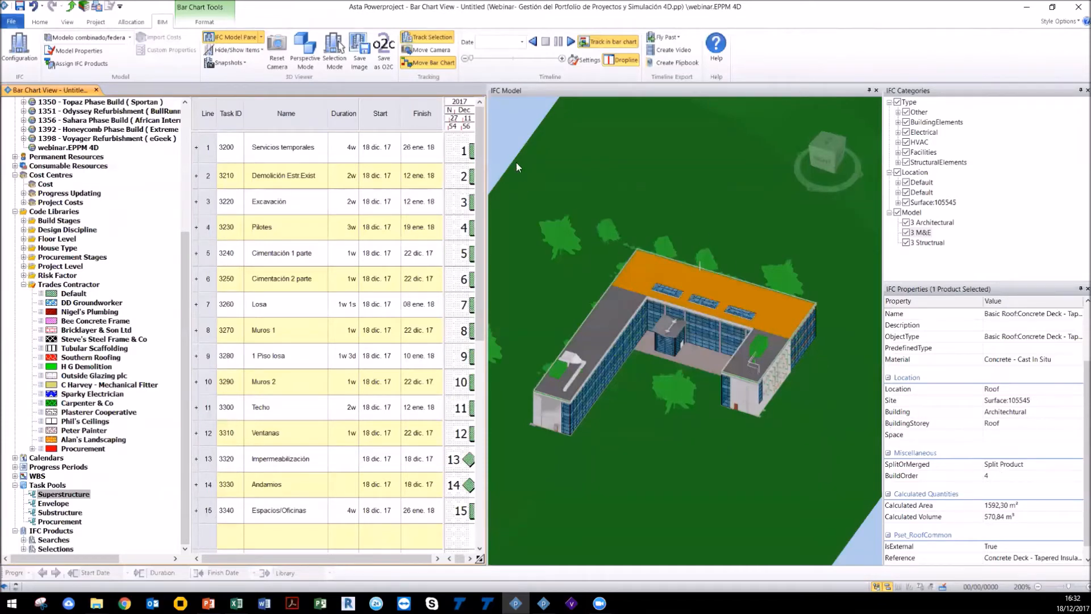
Step: Orbit and zoom towards the roof and select its main segment to inspect its properties
left_click(511, 142)
left_click_drag(510, 142, 670, 329)
scroll(700, 320, "up", 5)
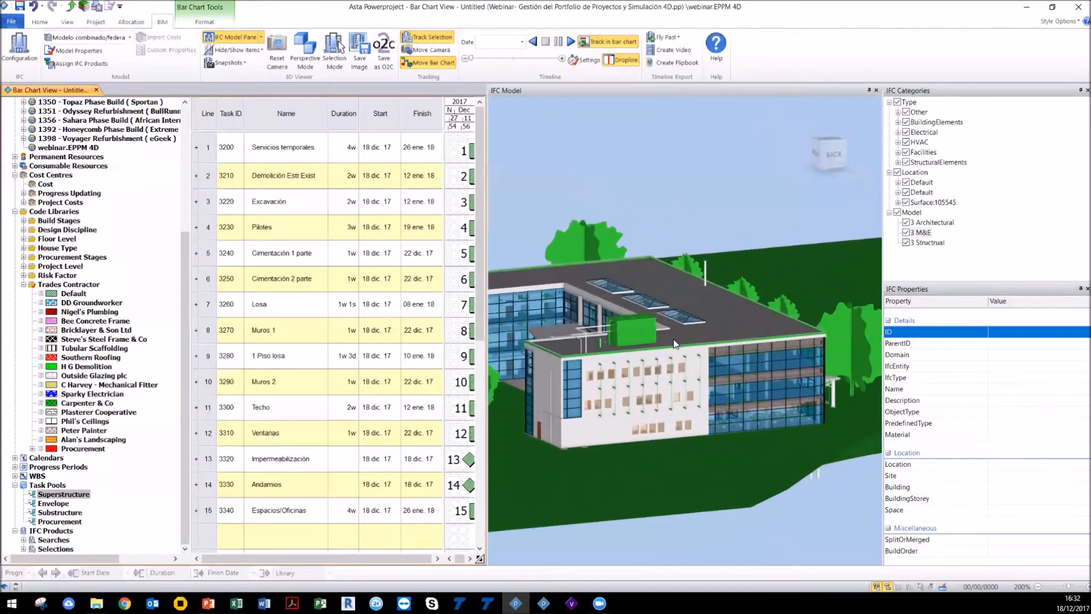
left_click(751, 314)
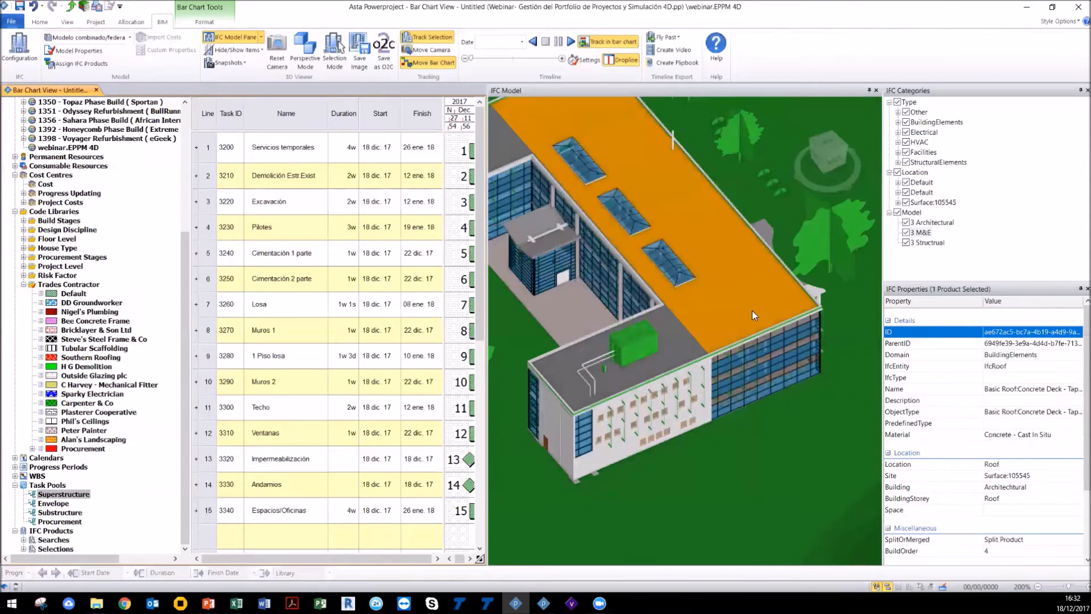
Step: Split the selected roof segment manually along a bent cutting line drawn across it with a middle point
right_click(752, 310)
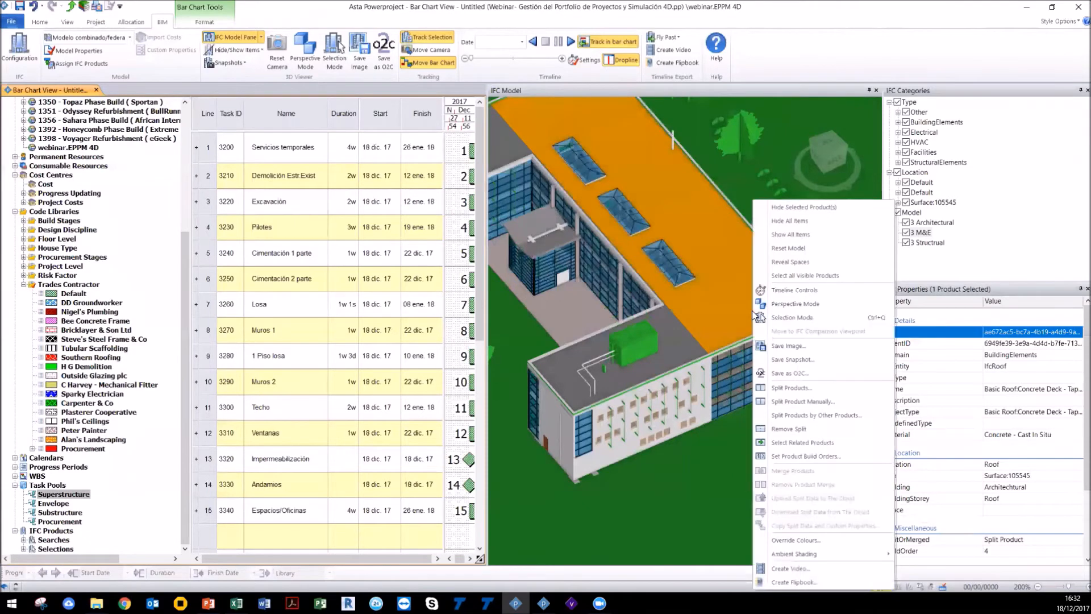
left_click(794, 402)
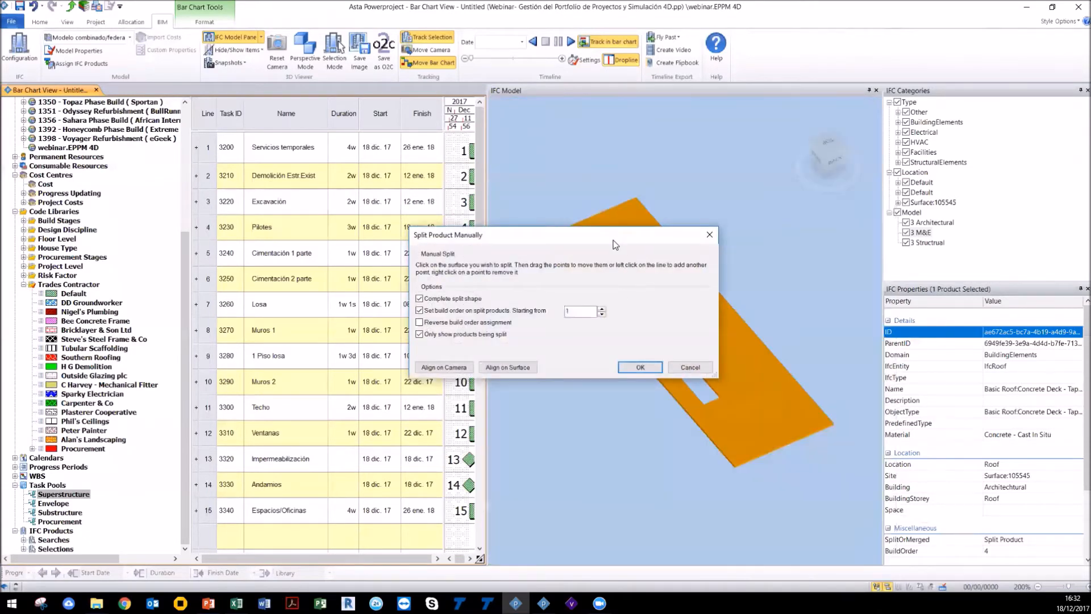
left_click_drag(614, 244, 375, 294)
left_click(680, 311)
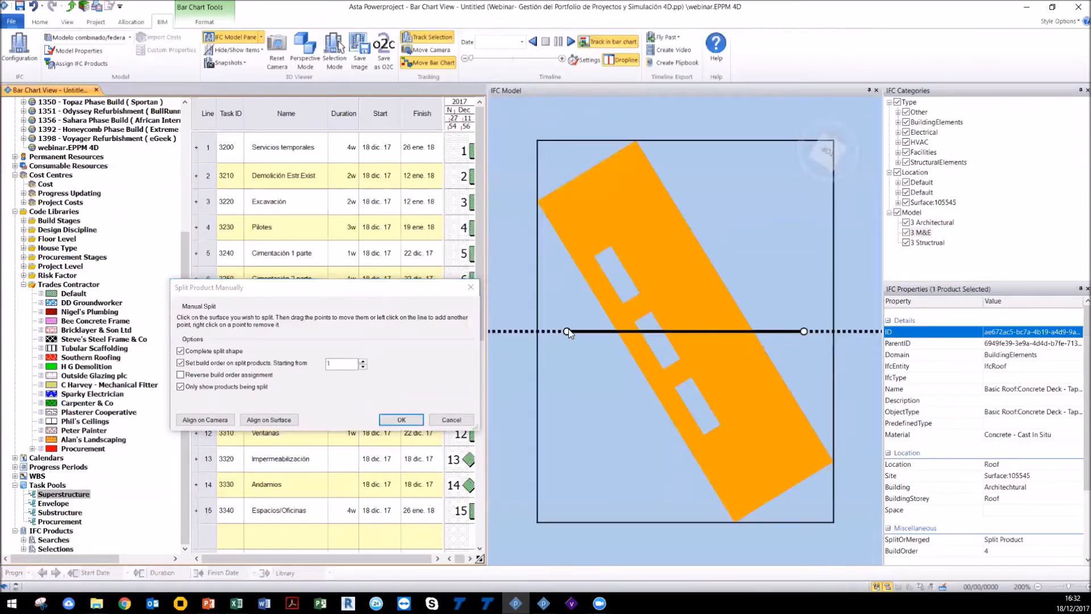
left_click_drag(568, 331, 583, 175)
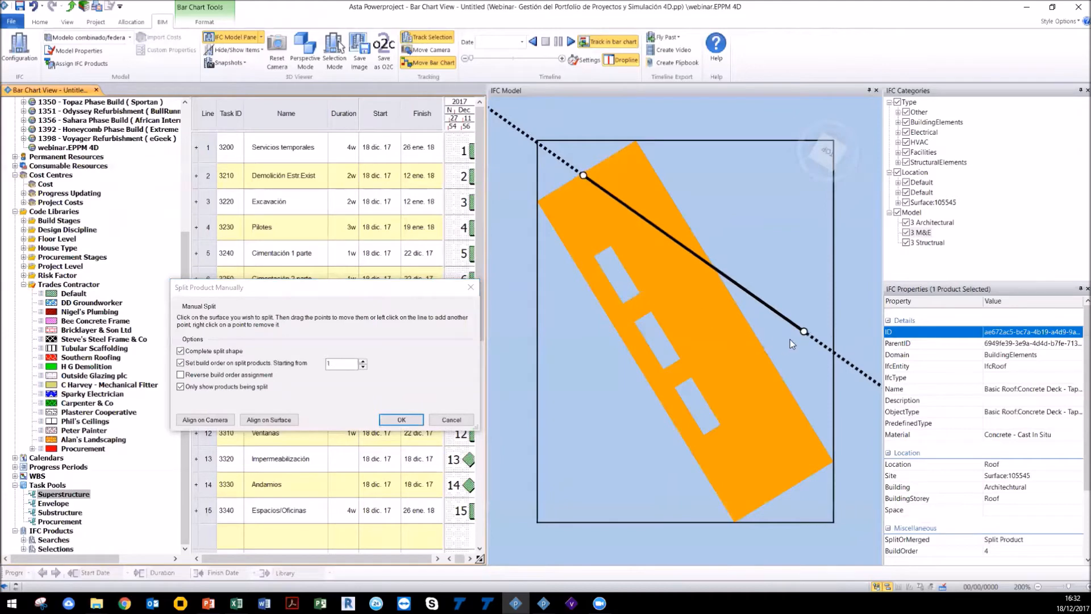
left_click_drag(812, 323, 809, 247)
left_click_drag(721, 357, 697, 348)
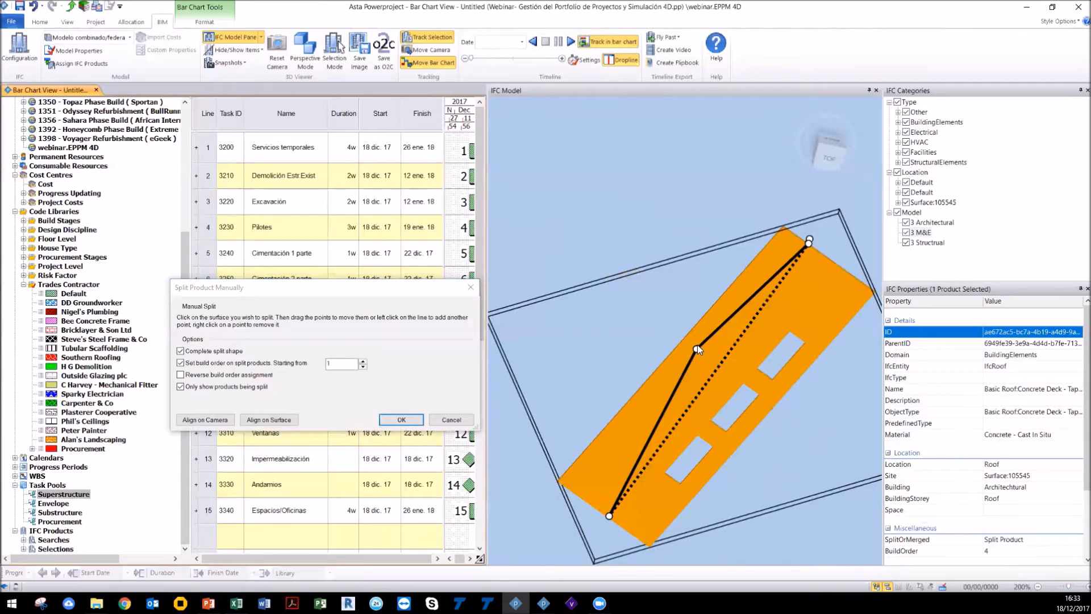
scroll(1044, 547, "down", 3)
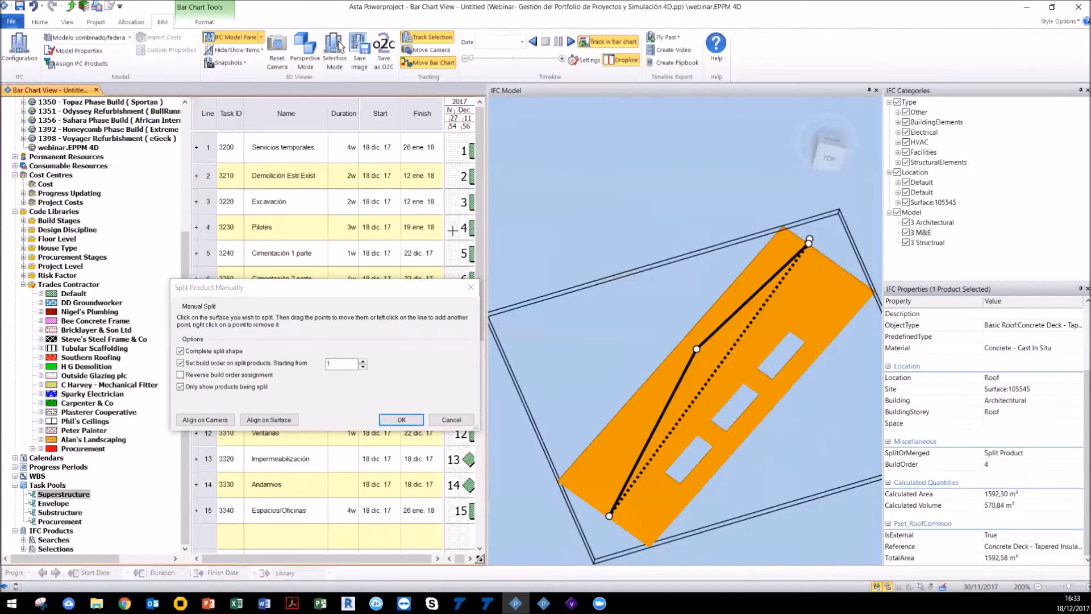
key("Return")
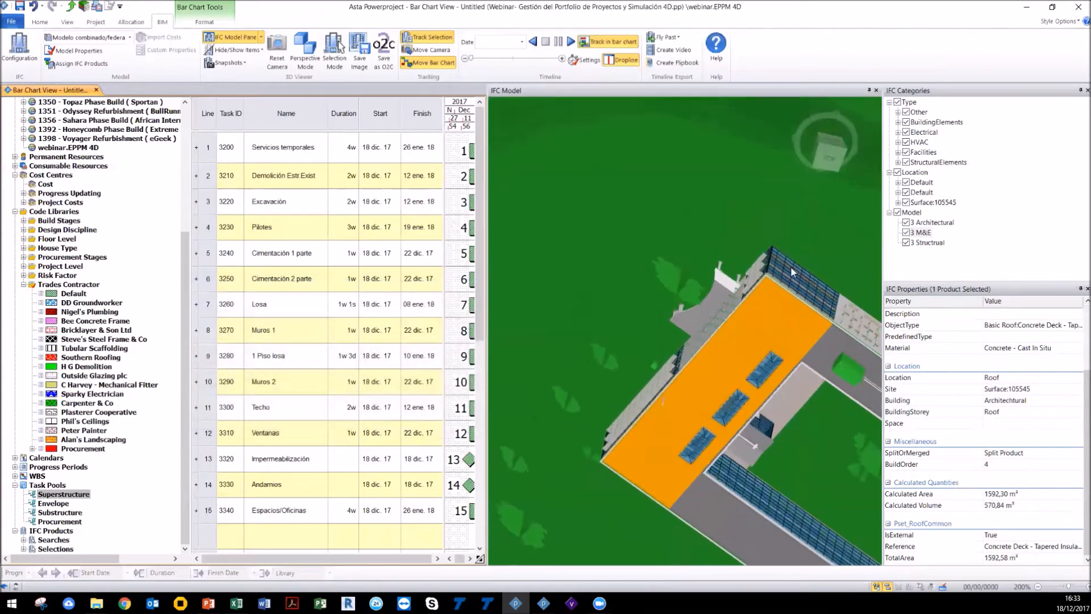
Step: Float the IFC Properties panel out of its dock and narrow the project tree pane
left_click_drag(832, 157, 537, 339)
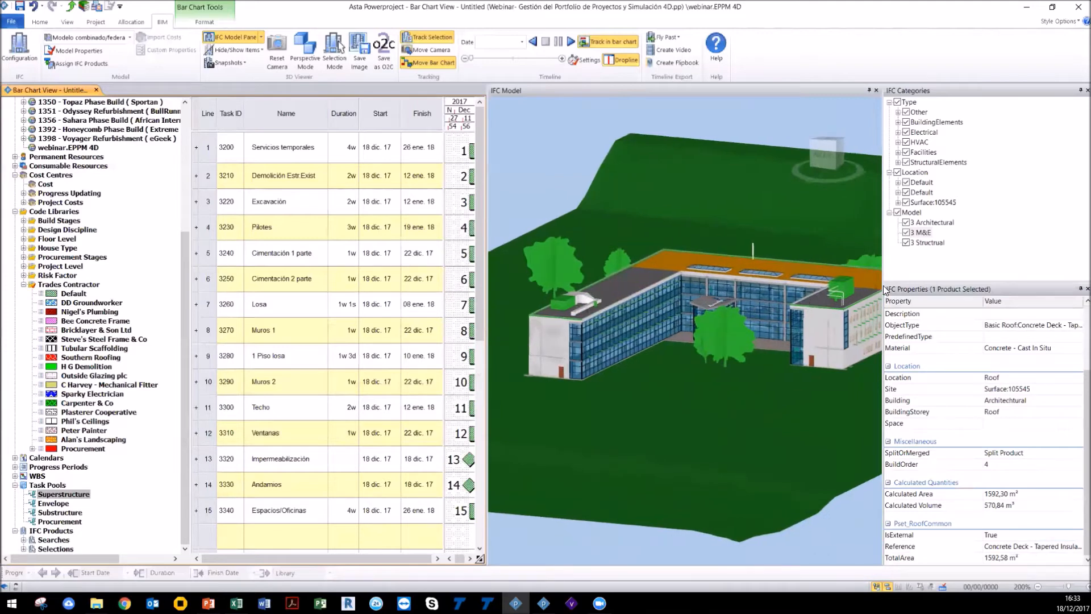
left_click_drag(886, 287, 925, 510)
left_click_drag(888, 346, 965, 337)
scroll(755, 316, "down", 4)
left_click_drag(193, 375, 40, 359)
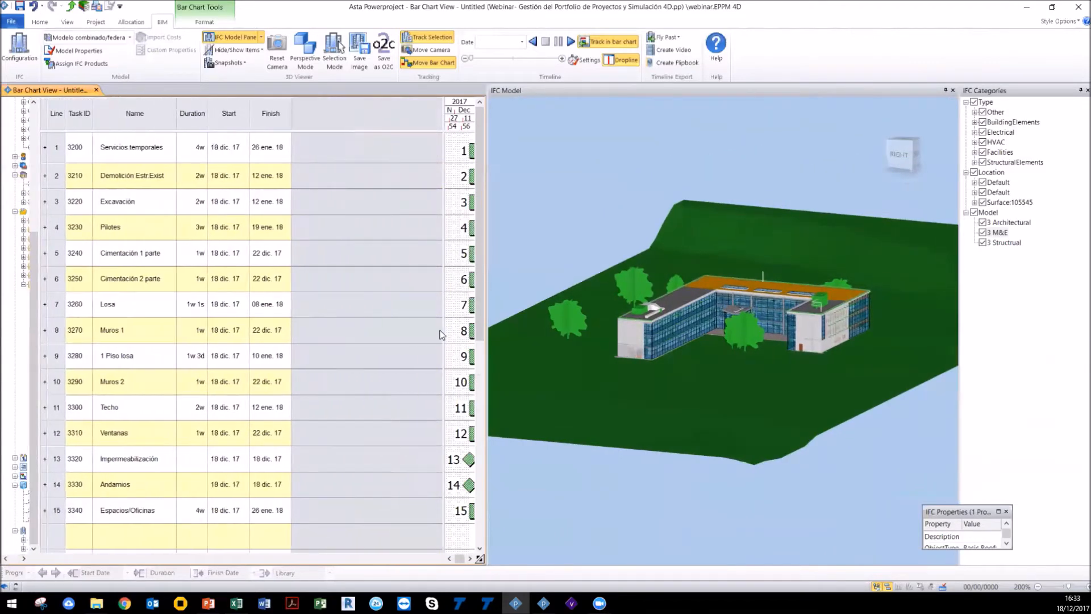
Step: Widen the Gantt chart area and dock the IFC Properties panel beside the IFC Categories panel
left_click_drag(440, 329, 291, 320)
left_click_drag(396, 554, 394, 559)
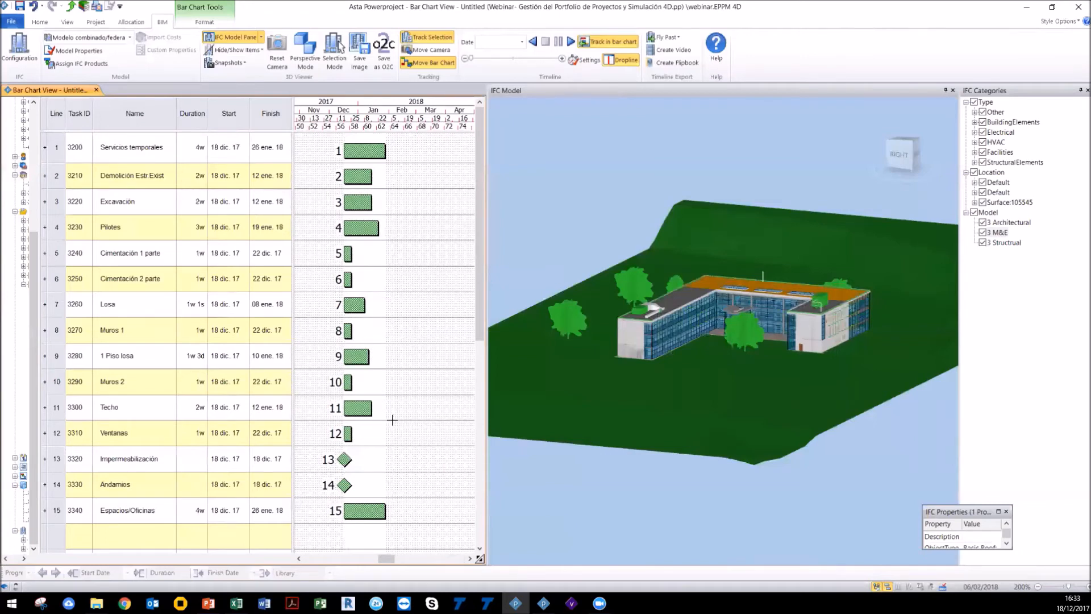
left_click(562, 238)
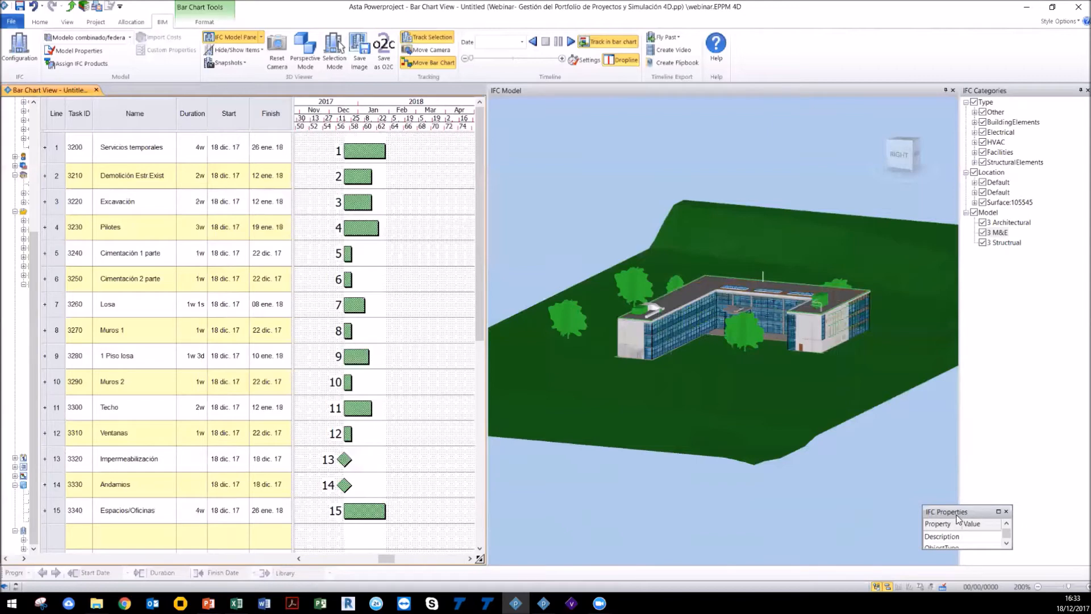
mouse_move(952, 513)
left_mouse_down()
mouse_move(1011, 566)
mouse_move(967, 517)
left_mouse_up()
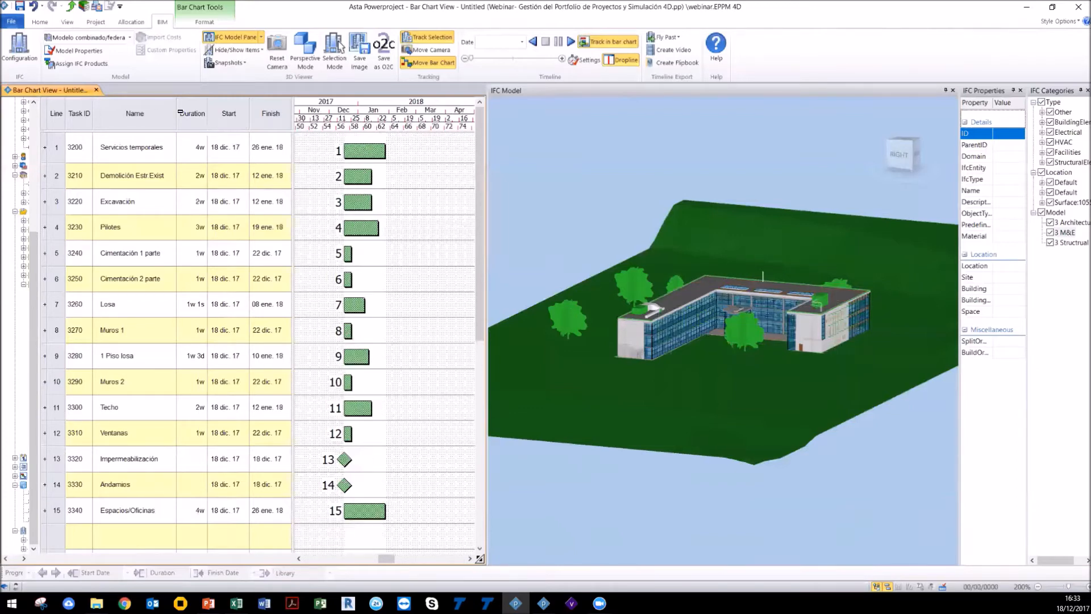
Step: Automatically assign IFC products to tasks, matching on WBS entry with scope All
left_click(102, 64)
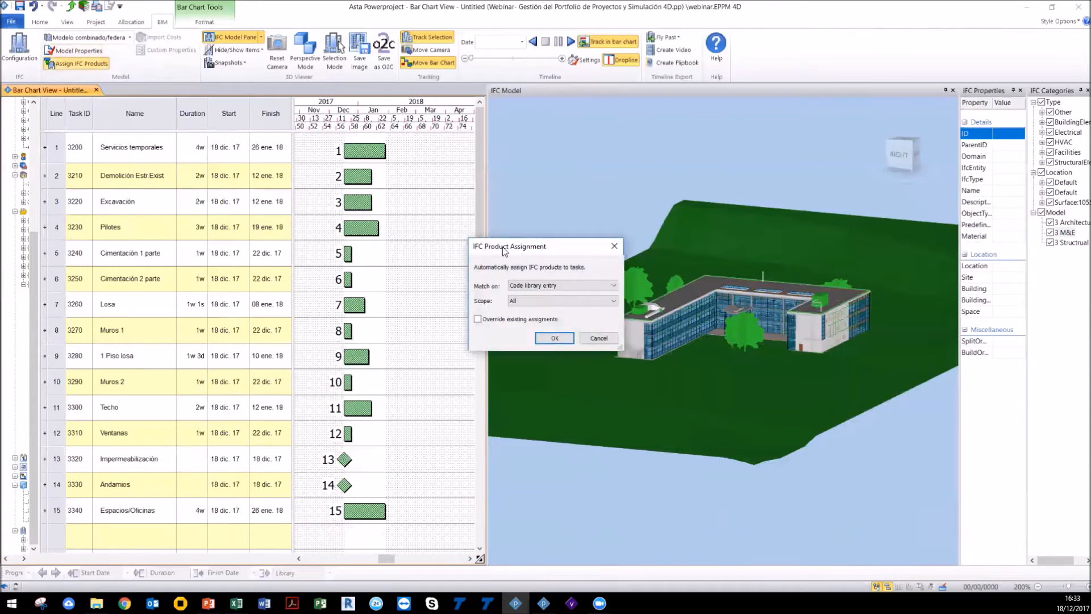
left_click_drag(501, 249, 430, 412)
left_click(448, 449)
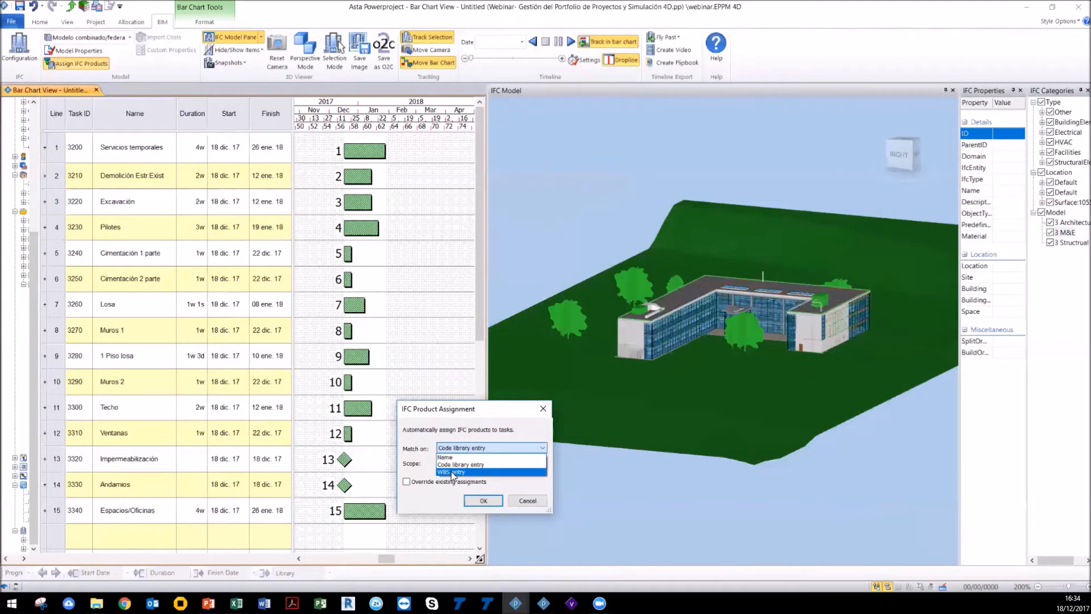
left_click(452, 473)
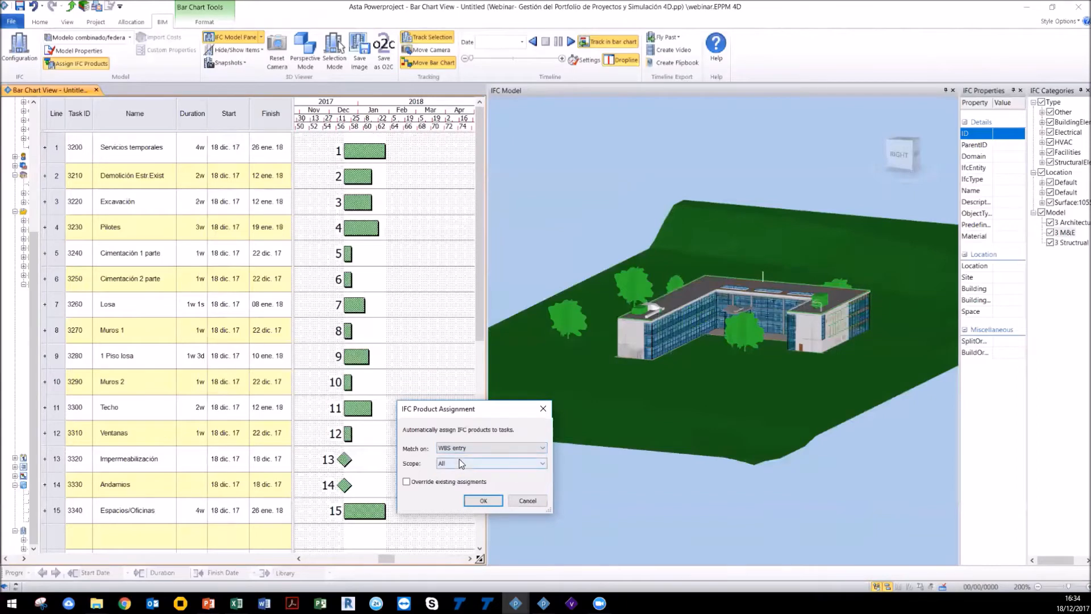
left_click(460, 462)
left_click(461, 463)
key("Return")
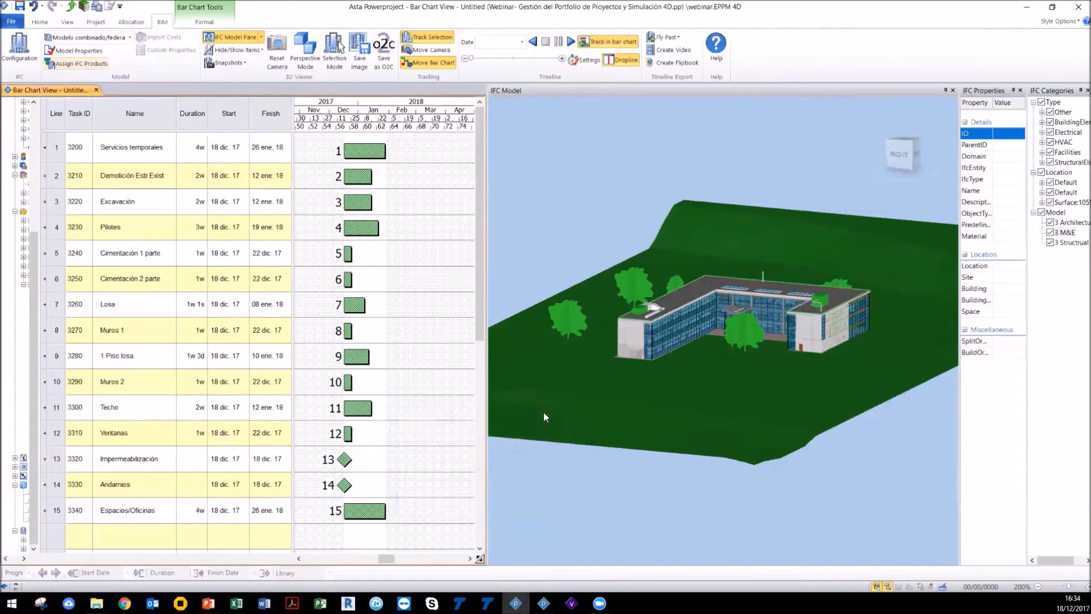
Step: Orbit beneath the building and select a pile to inspect its properties
left_click_drag(625, 370, 780, 435)
scroll(780, 435, "up", 10)
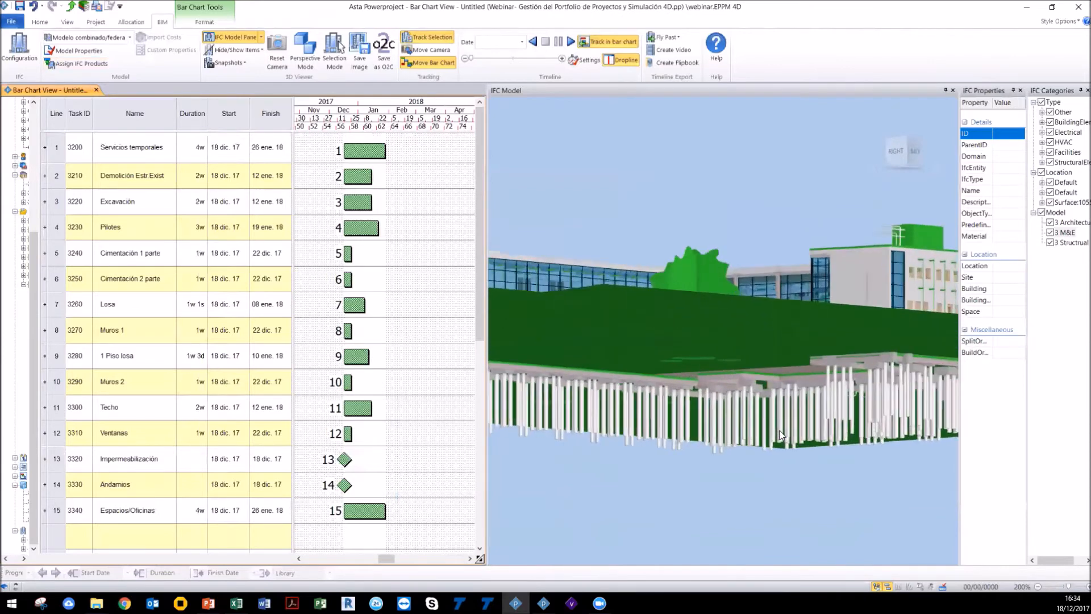
left_click(735, 440)
scroll(735, 441, "up", 8)
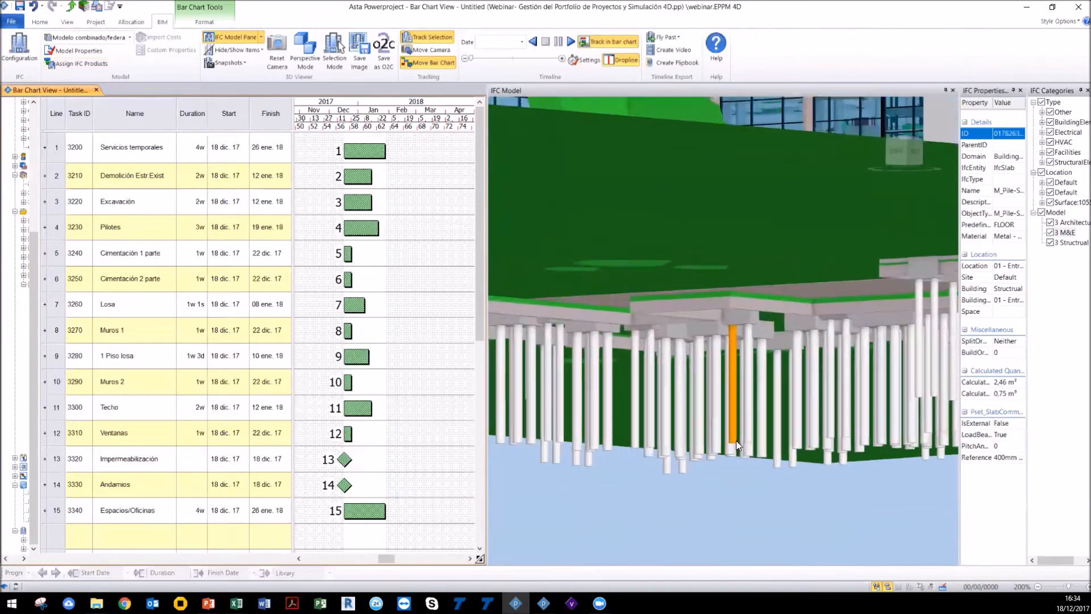
left_click(724, 456, "ctrl")
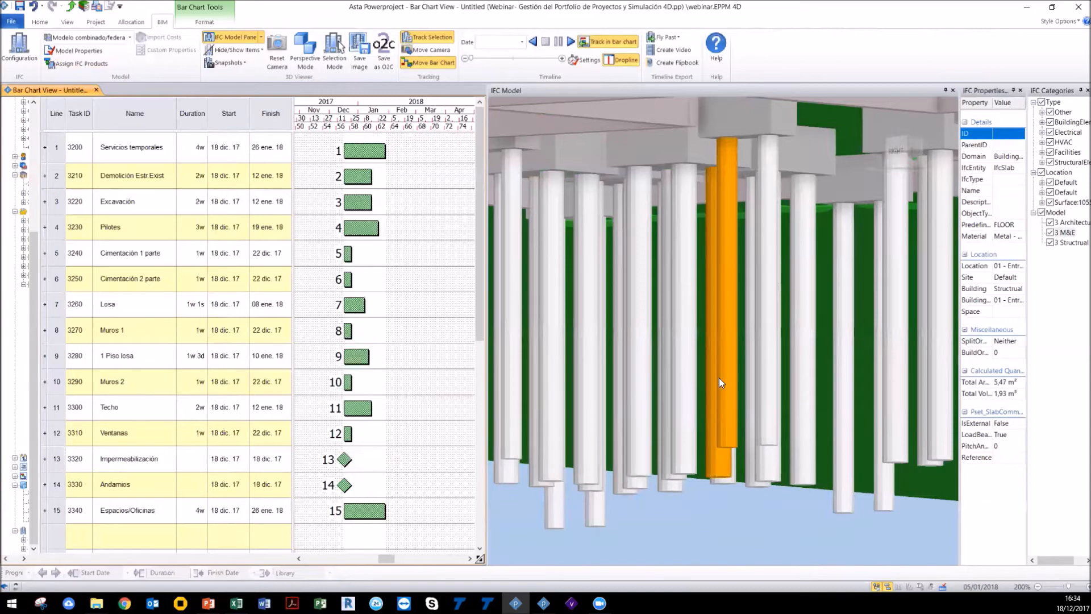
scroll(728, 380, "down", 6)
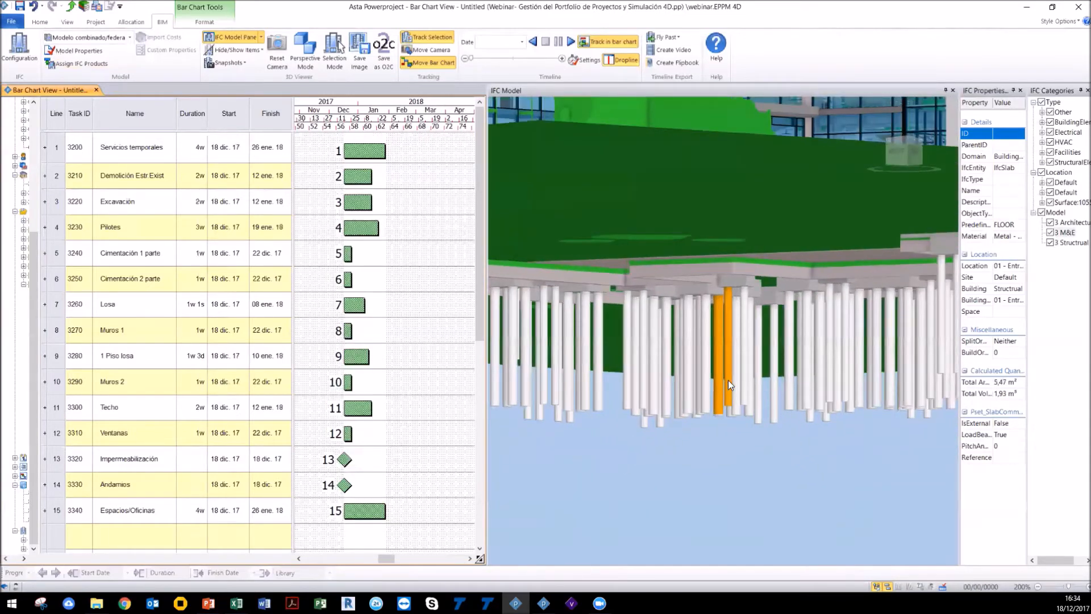
scroll(728, 379, "down", 5)
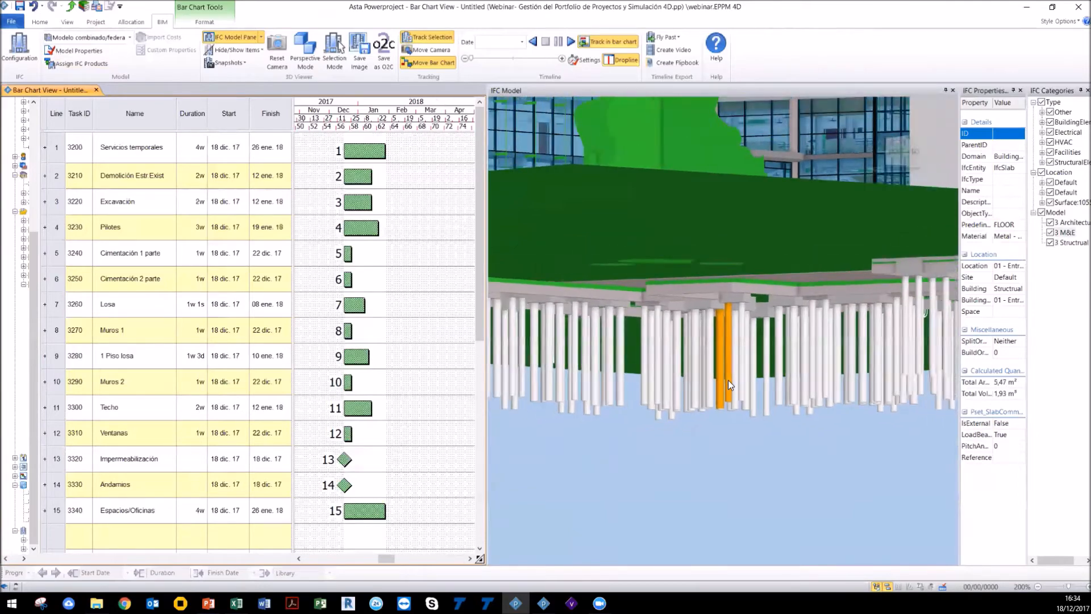
mouse_move(728, 380)
left_mouse_down()
mouse_move(718, 389)
mouse_move(729, 383)
left_mouse_up()
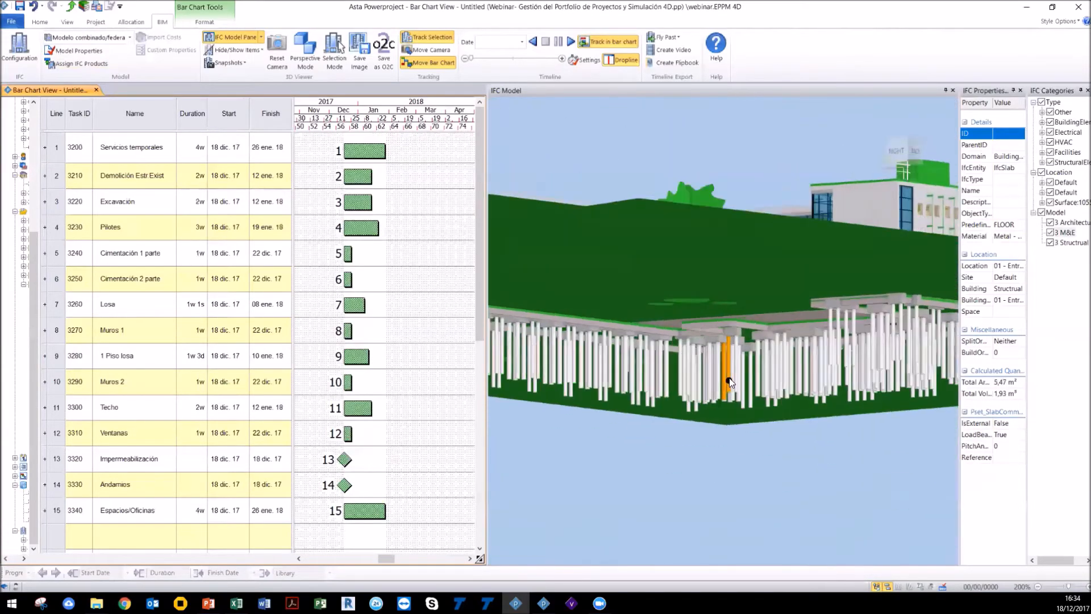
Step: Switch to the right view and turn on Unscheduled Product Mode to show products not assigned to tasks
left_click(901, 149)
left_click_drag(807, 391, 500, 355)
scroll(779, 386, "down", 1)
left_click_drag(799, 377, 688, 363)
scroll(667, 370, "down", 3)
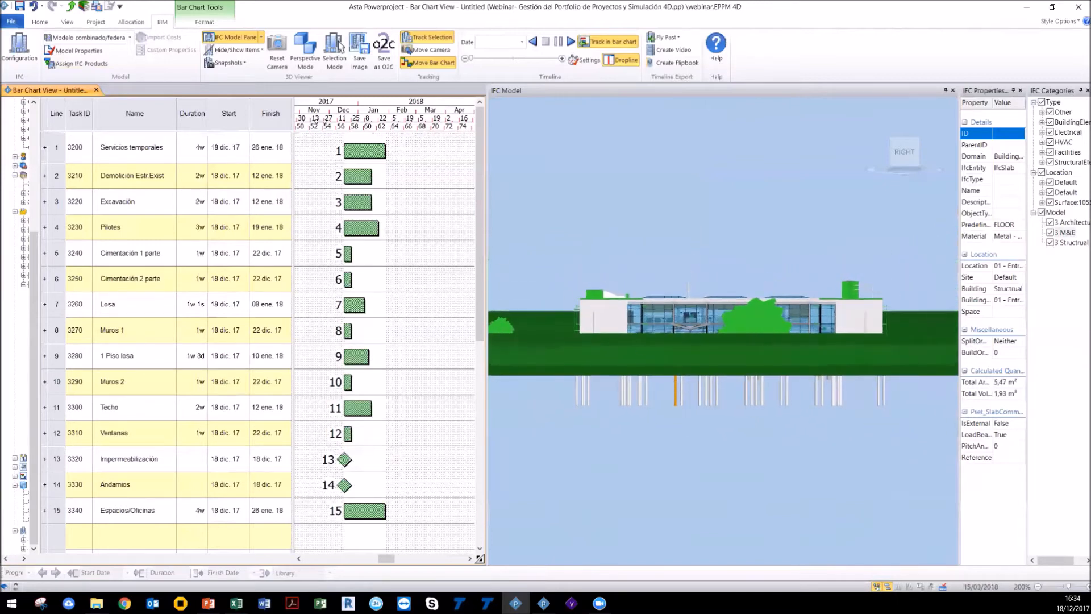
left_click(236, 50)
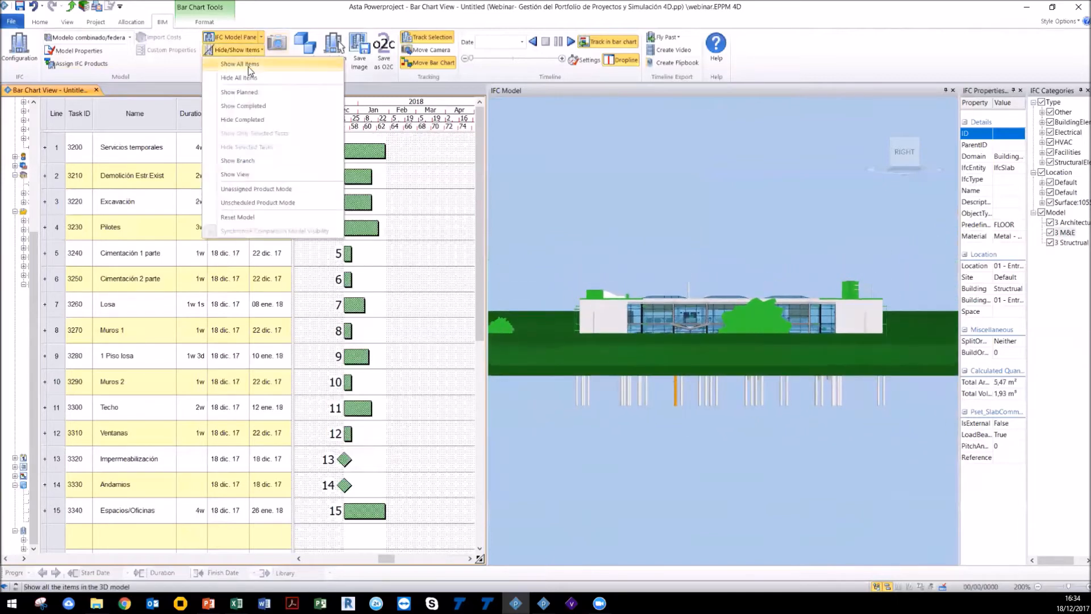
left_click(264, 206)
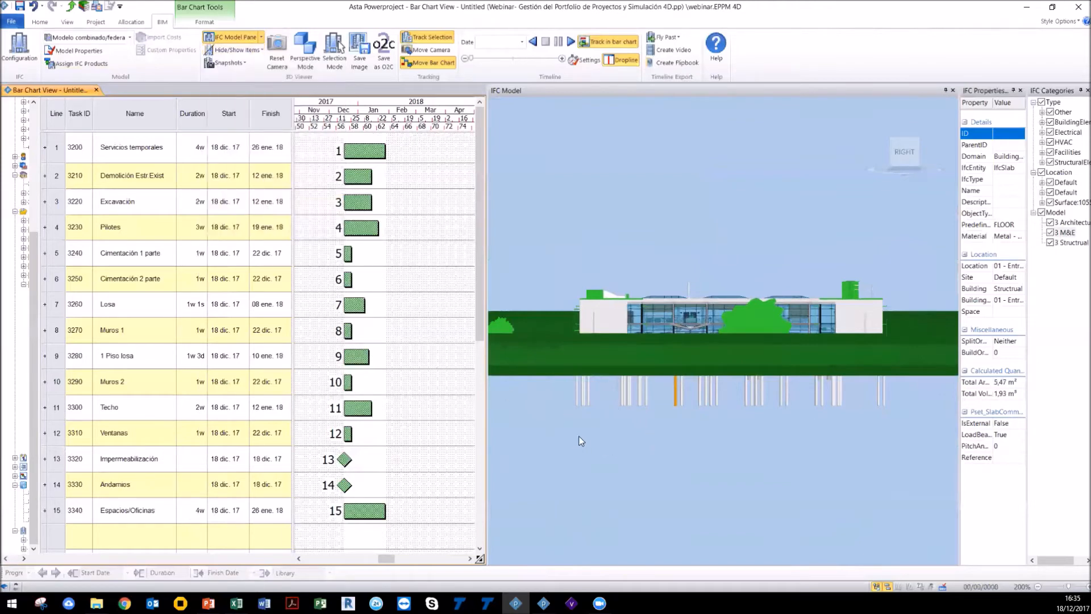
Step: Orbit and zoom around the model to examine which products remain unassigned
left_click_drag(562, 420, 901, 384)
scroll(615, 406, "up", 3)
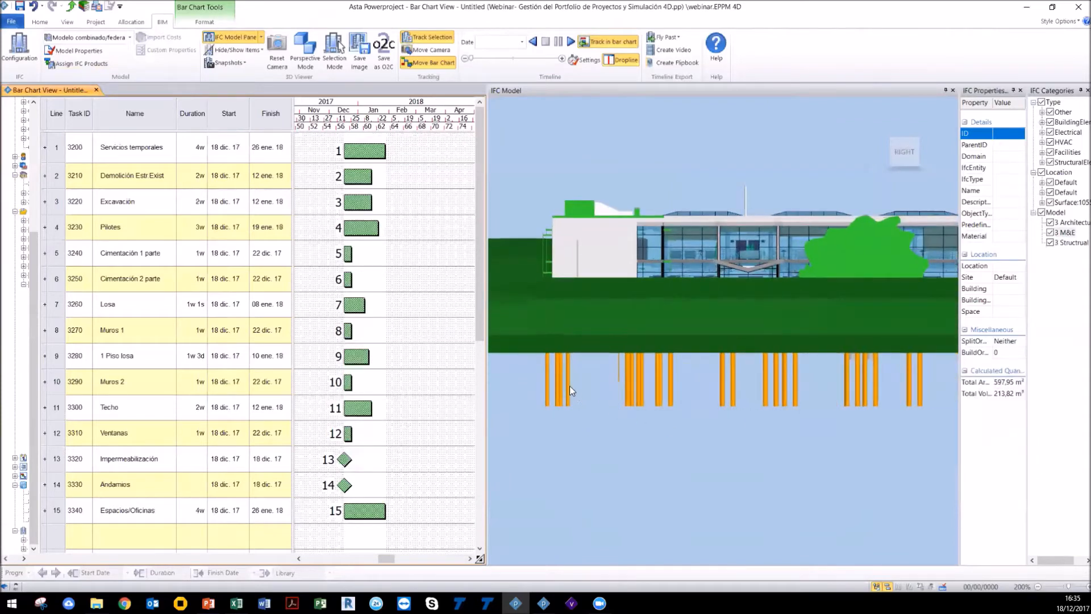
left_click_drag(568, 385, 353, 275)
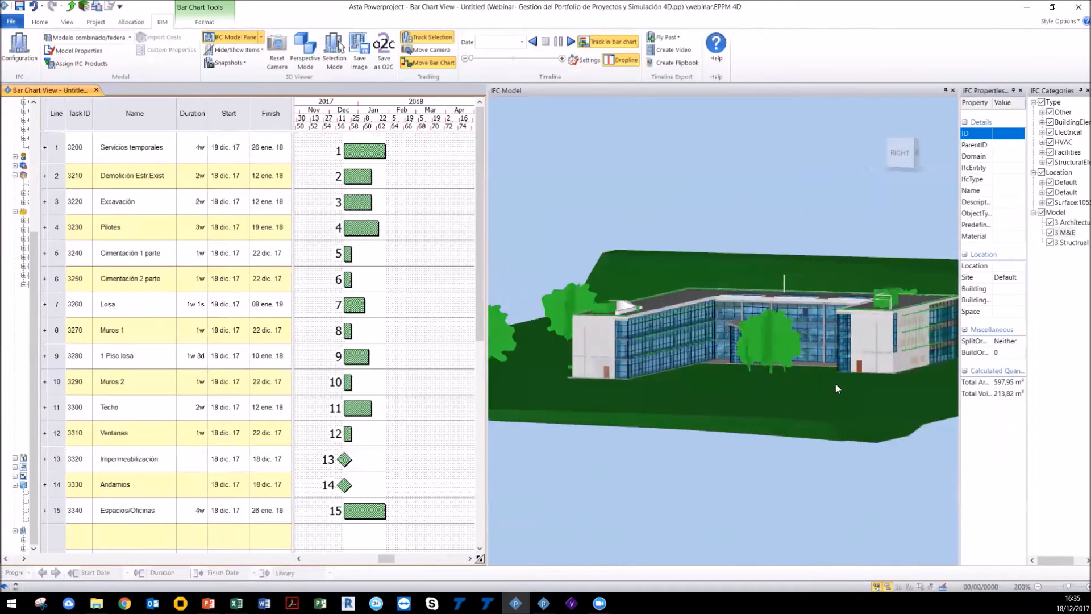
left_click_drag(840, 411, 772, 395)
left_click_drag(809, 429, 803, 451)
scroll(803, 452, "down", 3)
left_click_drag(863, 382, 763, 397)
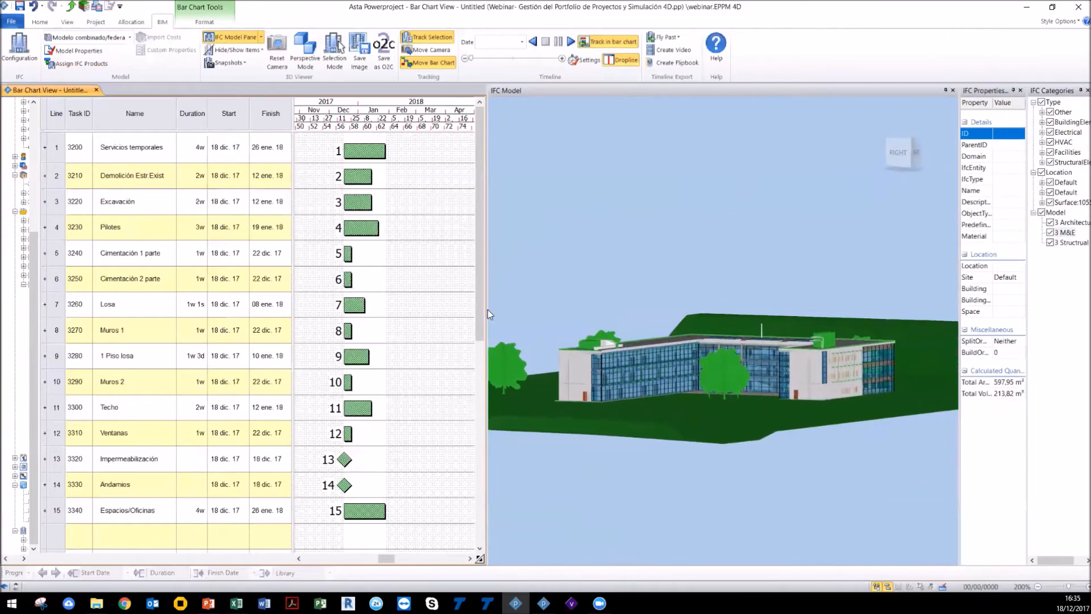
scroll(476, 323, "down", 2)
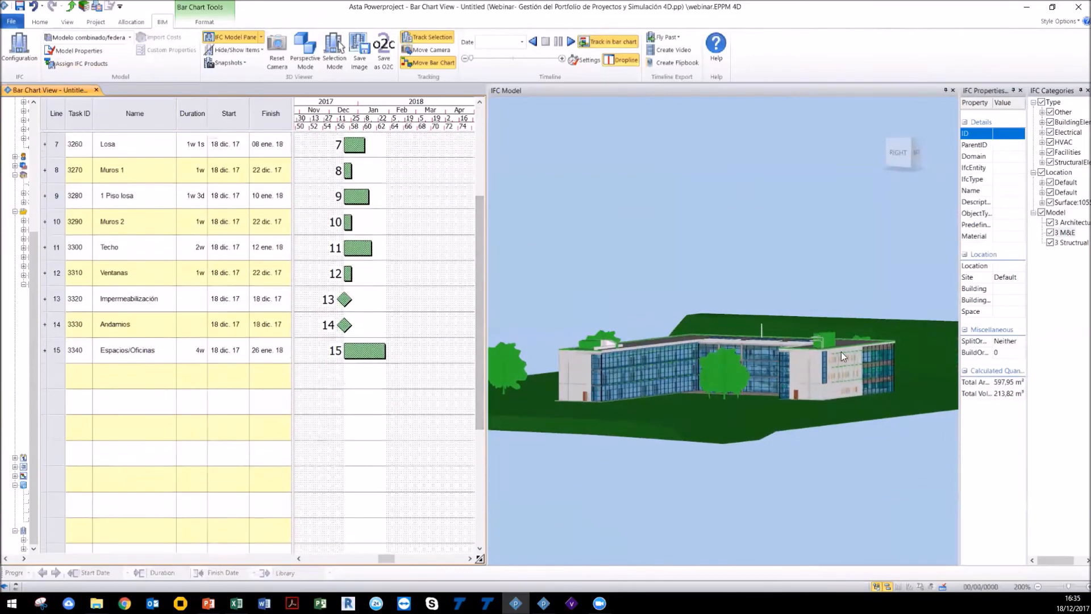
Step: Select a glazed façade panel and drag it into the bar chart to create a new task for it
scroll(842, 353, "up", 5)
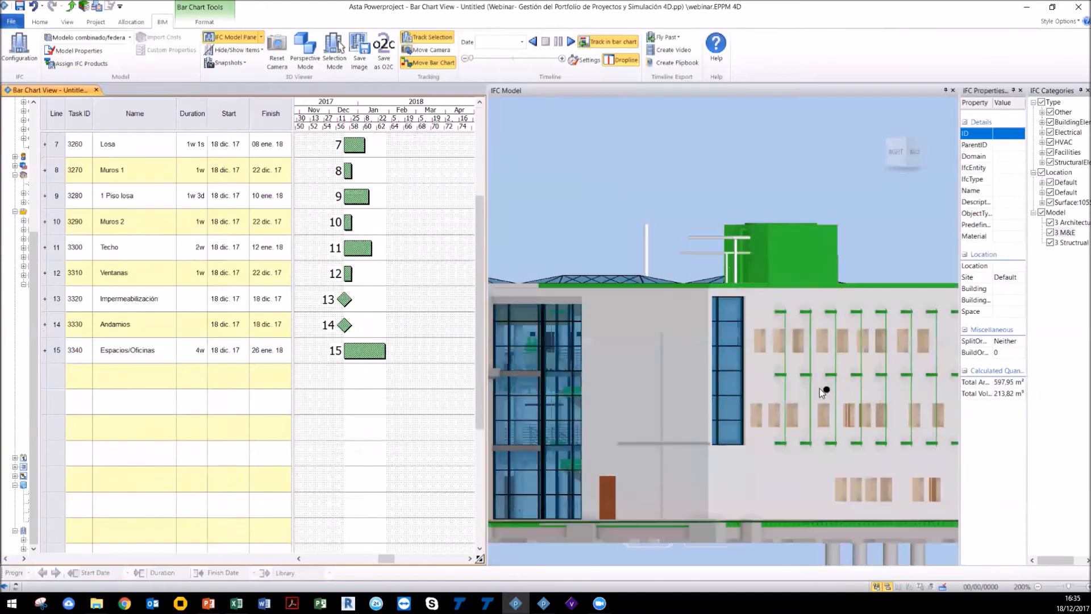
left_click_drag(819, 387, 814, 388)
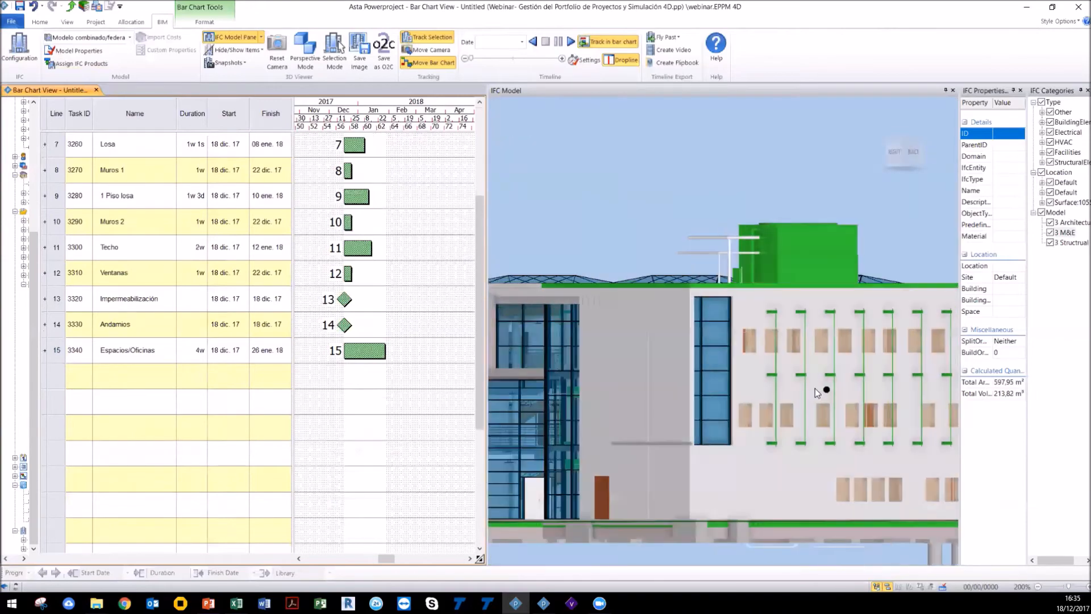
left_click(718, 436)
left_click_drag(589, 355, 362, 377)
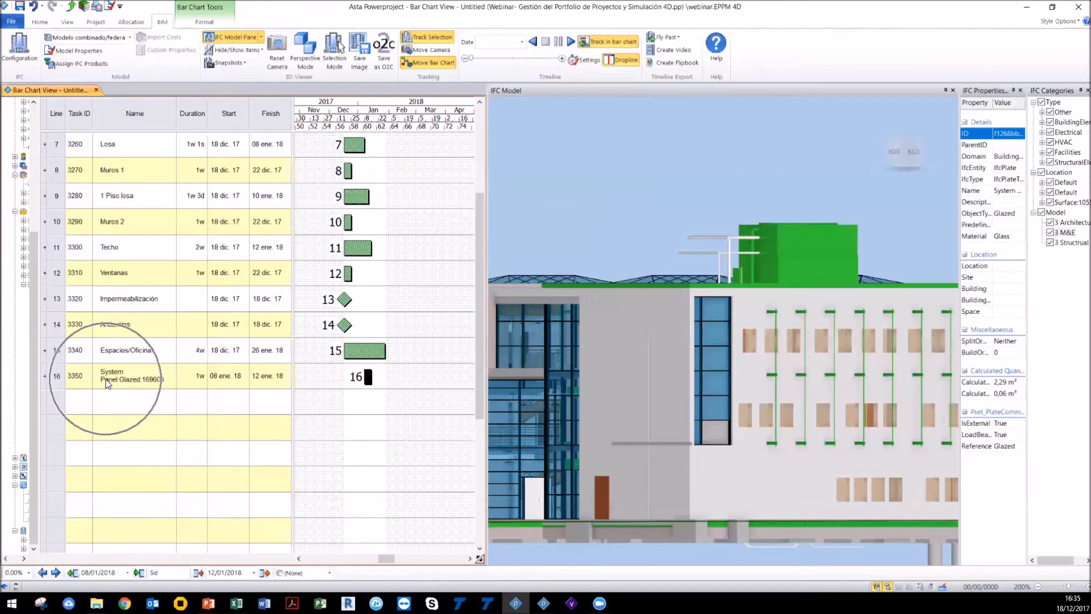
scroll(714, 444, "up", 3)
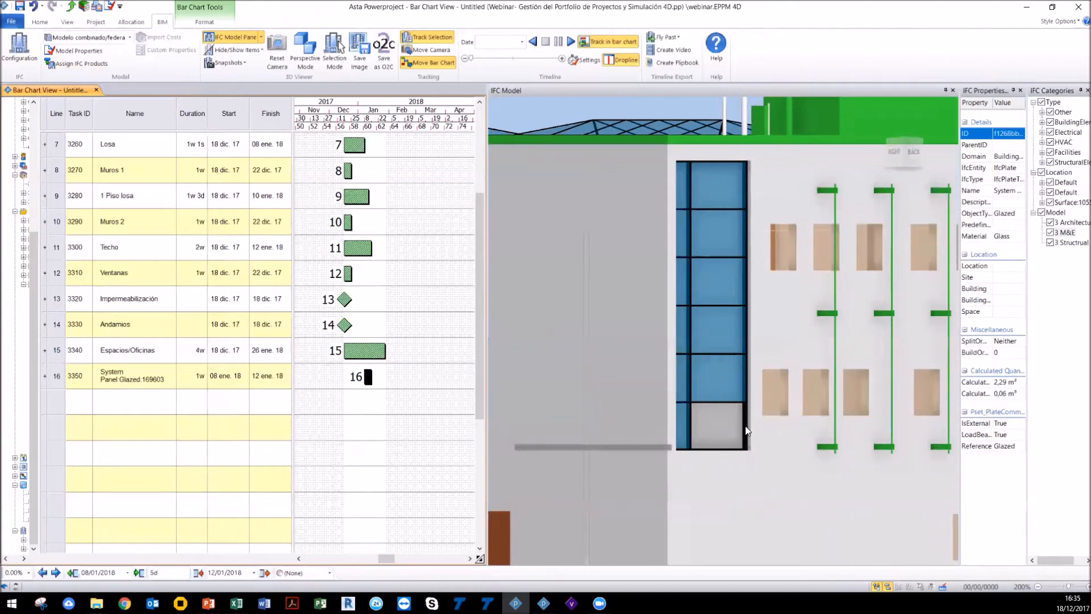
scroll(705, 437, "down", 3)
scroll(703, 439, "down", 5)
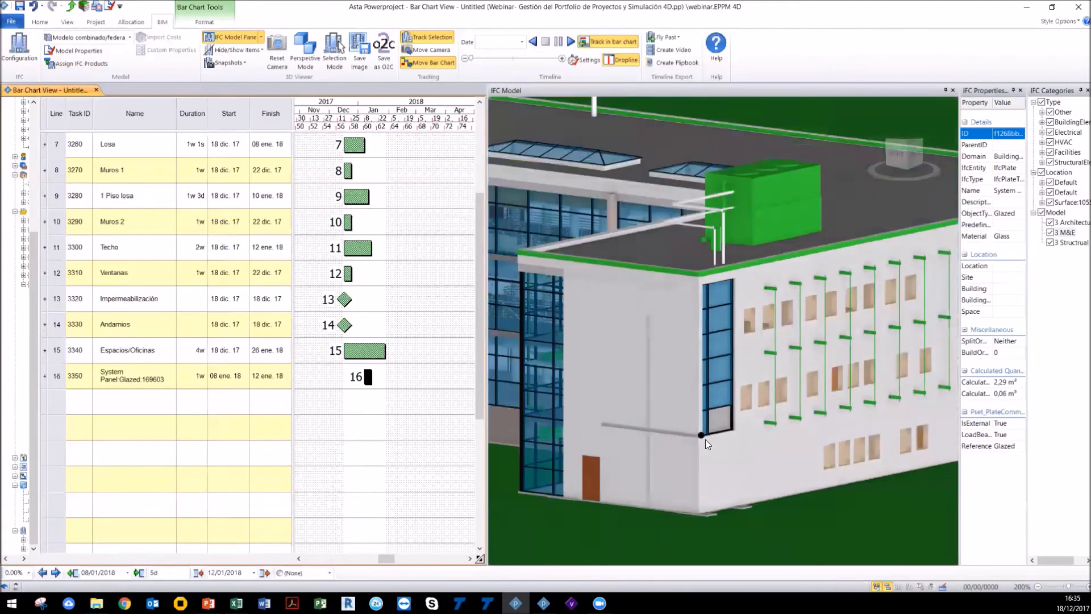
left_click_drag(652, 419, 798, 420)
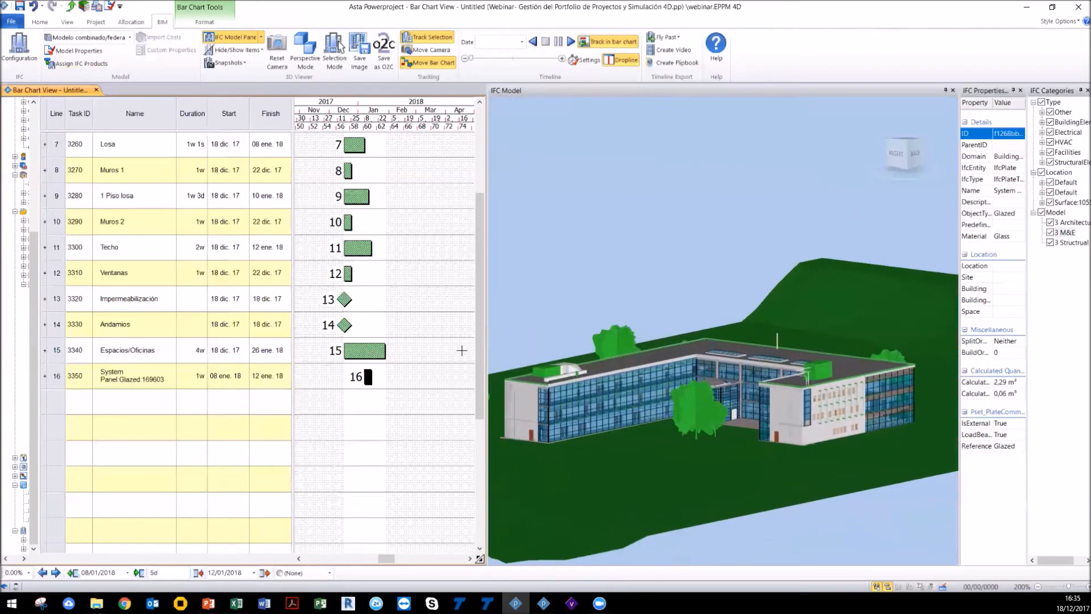
Step: Set the 3D model display to Show Planned, then to Show Only Selected Tasks
left_click(252, 52)
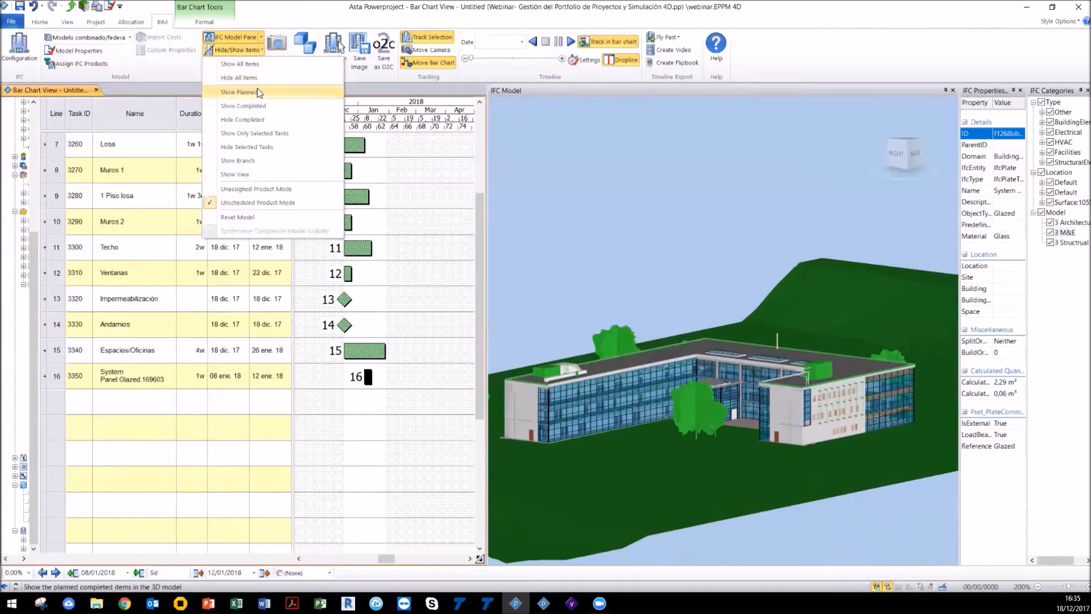
left_click(260, 92)
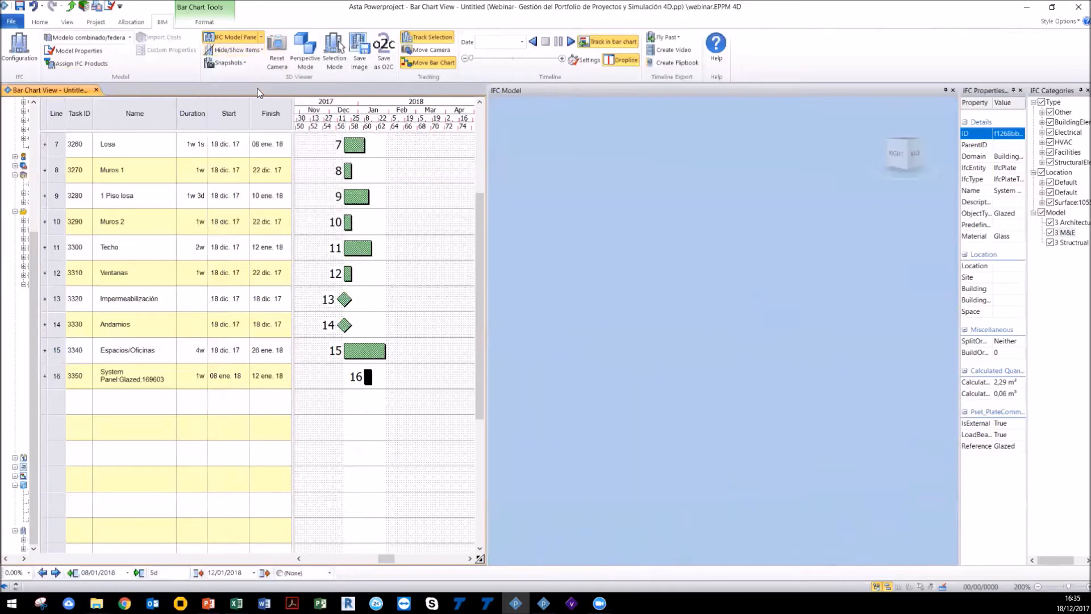
left_click(239, 50)
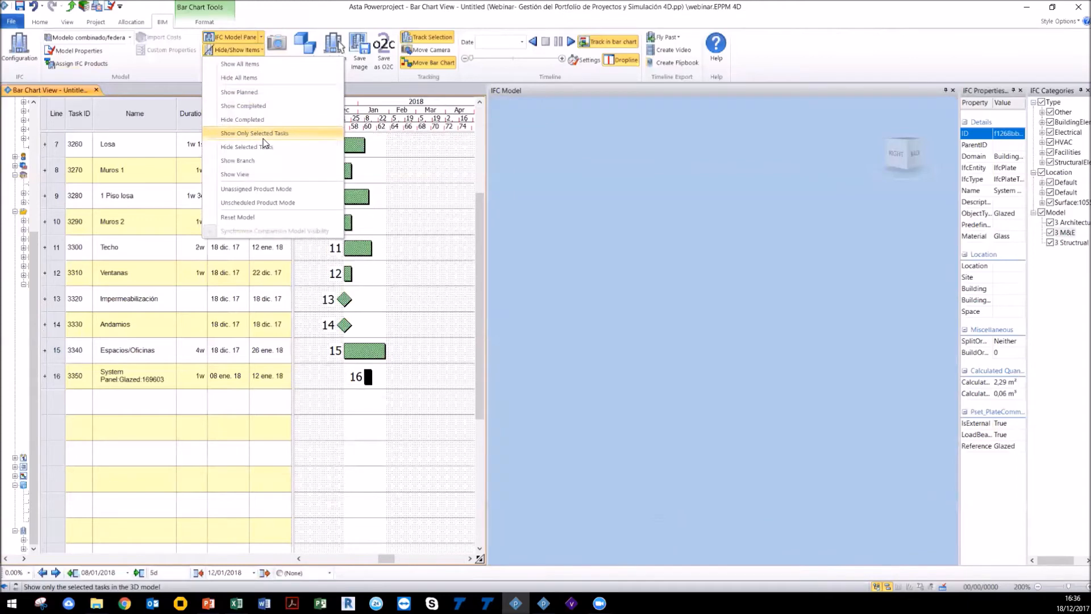
left_click(263, 136)
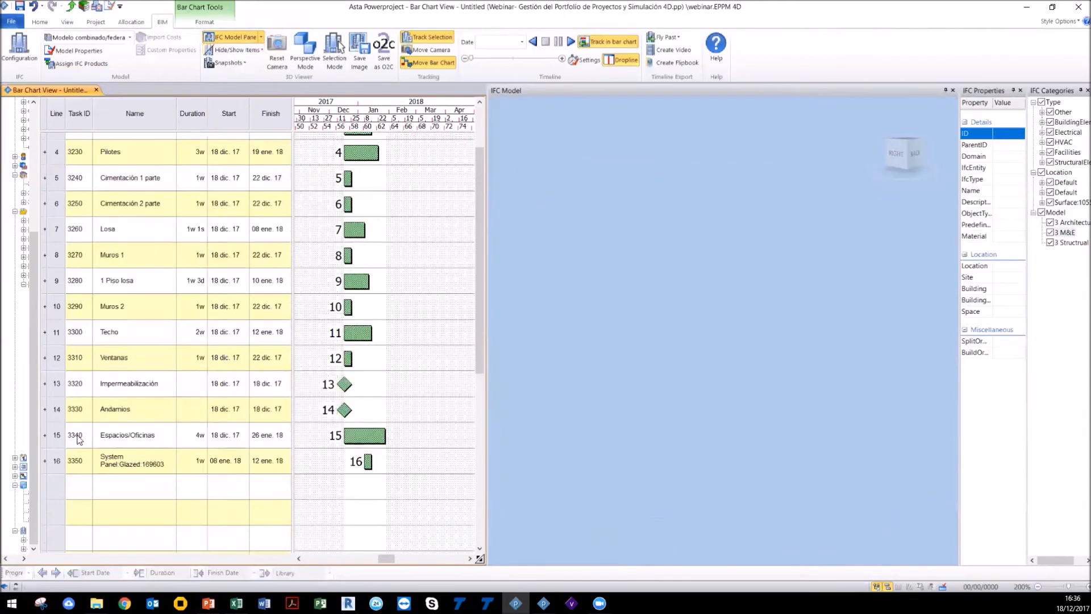
Step: Remove all tasks from the bar chart and show all items in the 3D model
left_click_drag(59, 459, 62, 96)
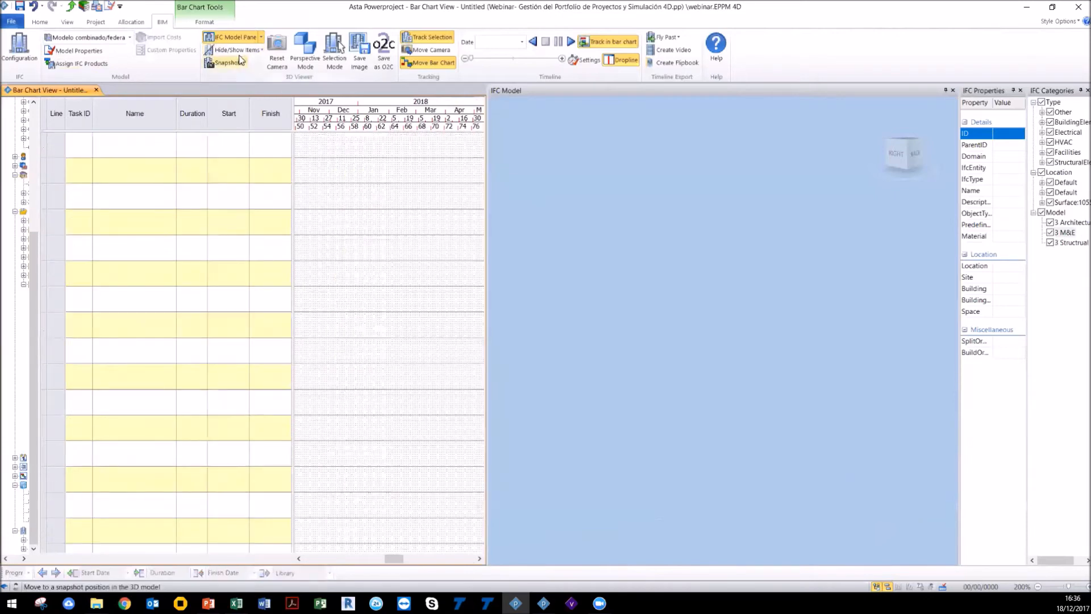
left_click(238, 50)
left_click(243, 64)
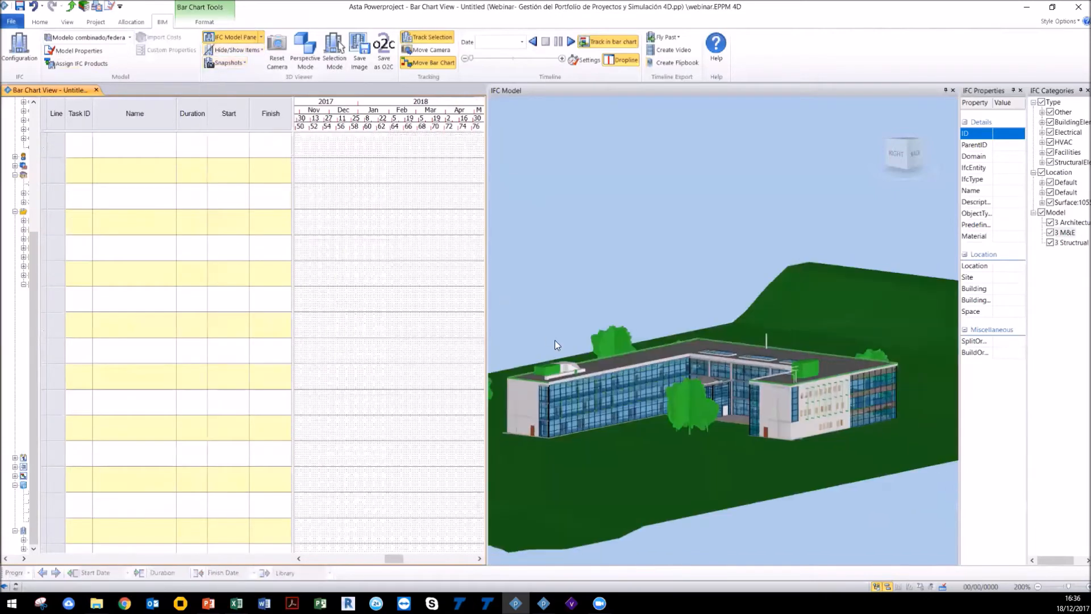
Step: Hide the 3 Architectural and 3 M&E models so only the structural model is displayed
left_click_drag(560, 414, 664, 404)
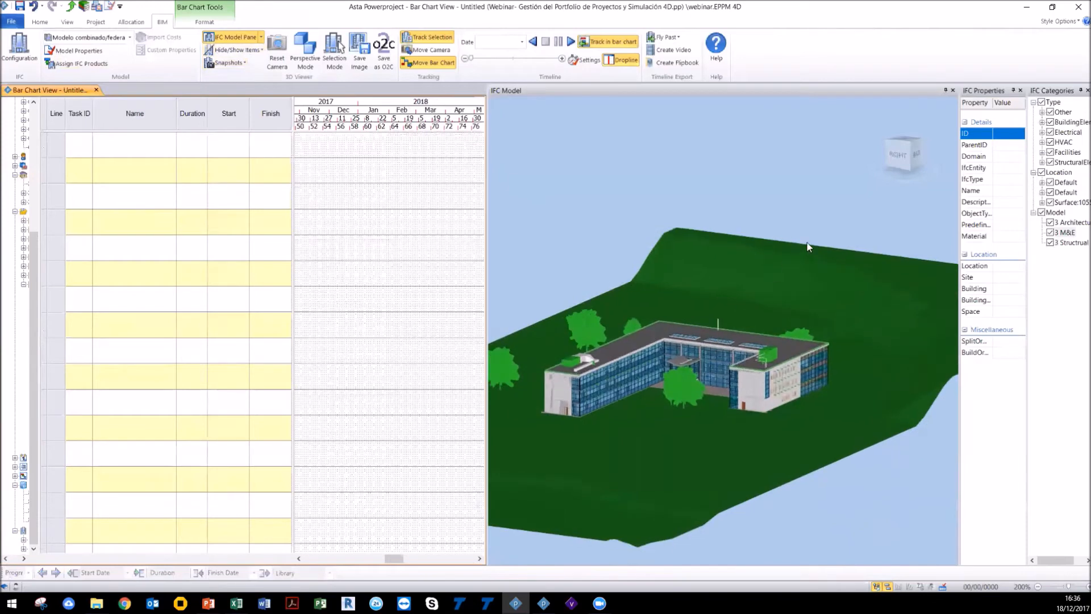
left_click(1050, 222)
left_click(1050, 232)
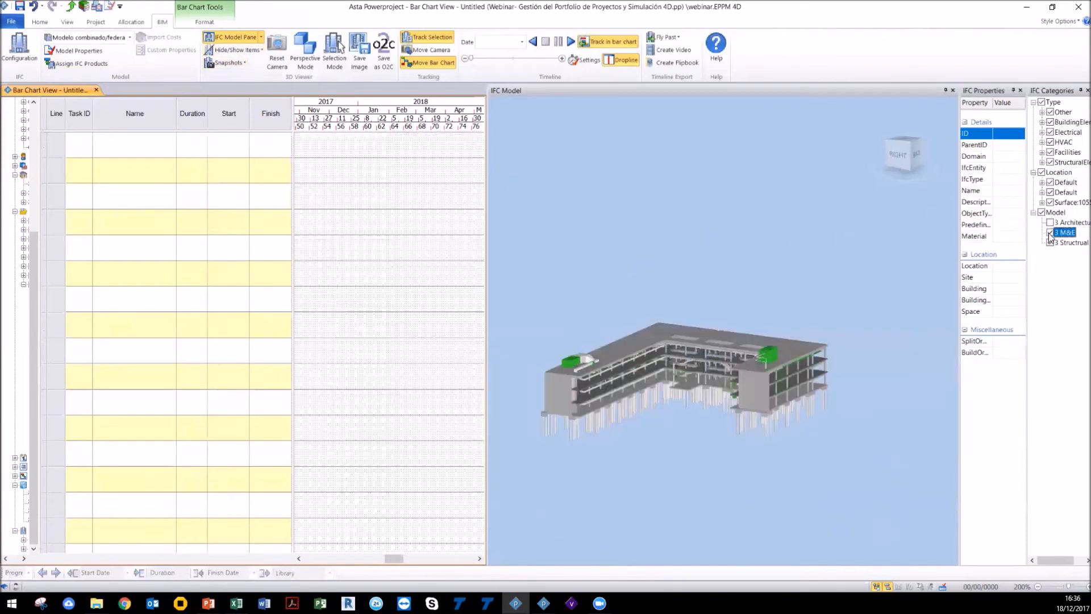
scroll(741, 378, "up", 3)
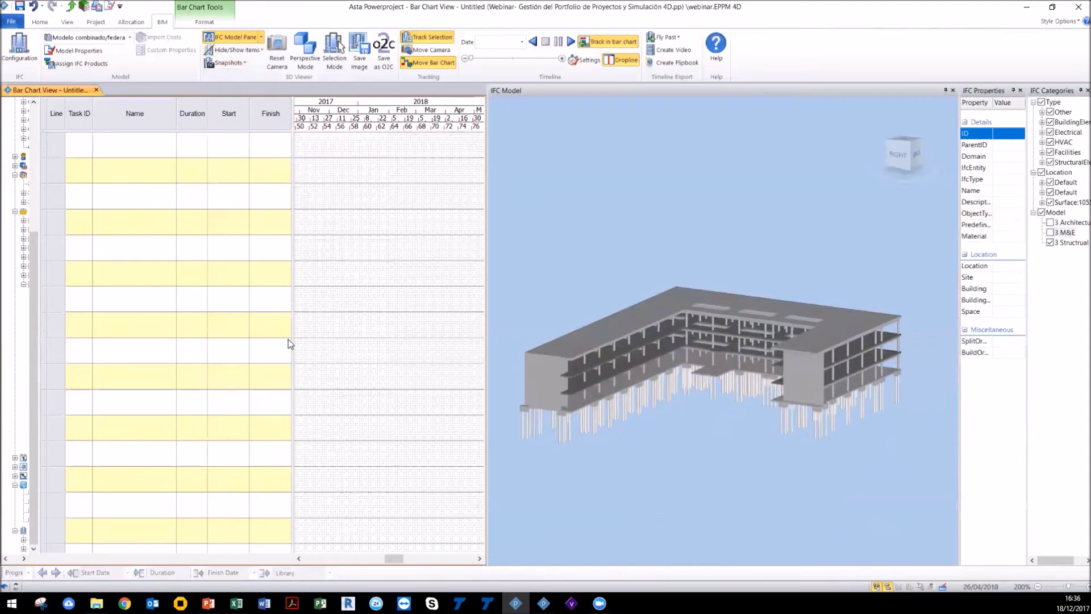
Step: Widen the project tree and expand IFC Products searches down to the Structural search entries
left_click_drag(291, 335, 381, 331)
left_click_drag(36, 327, 132, 327)
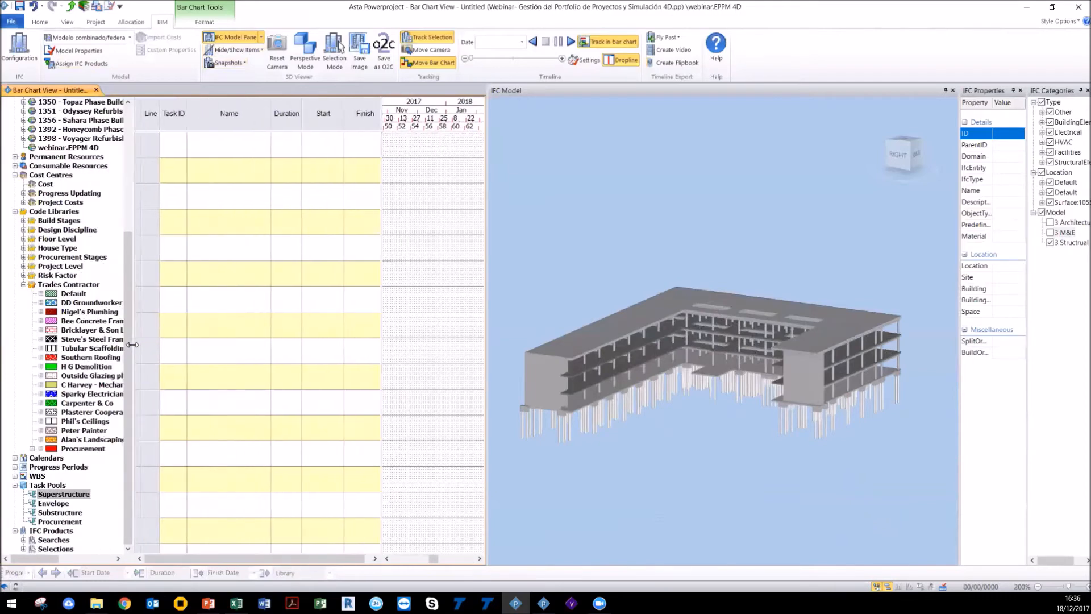
left_click(24, 539)
left_click(24, 266)
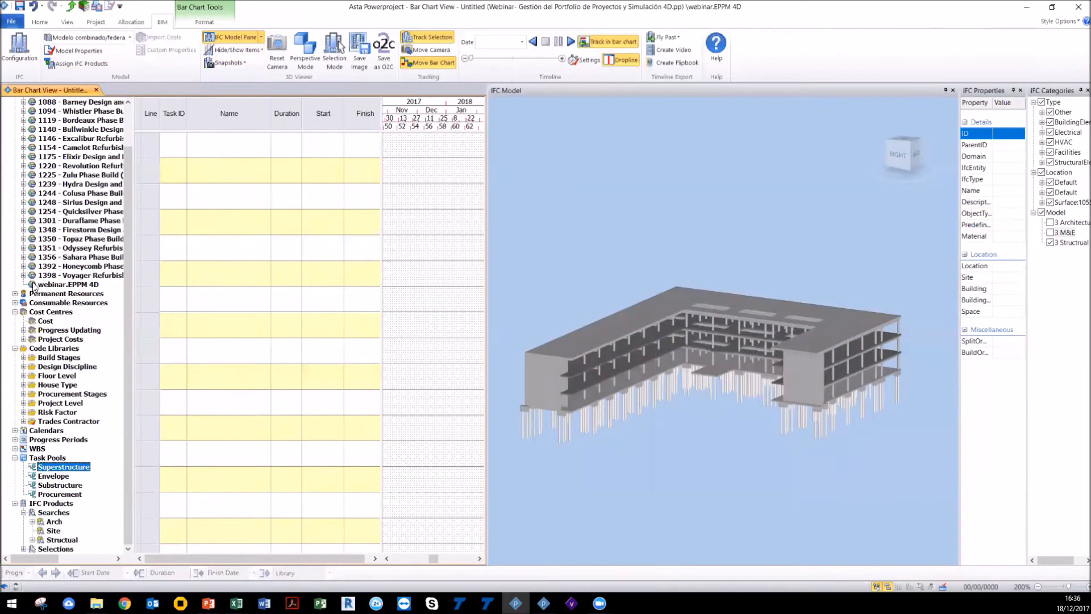
left_click(32, 539)
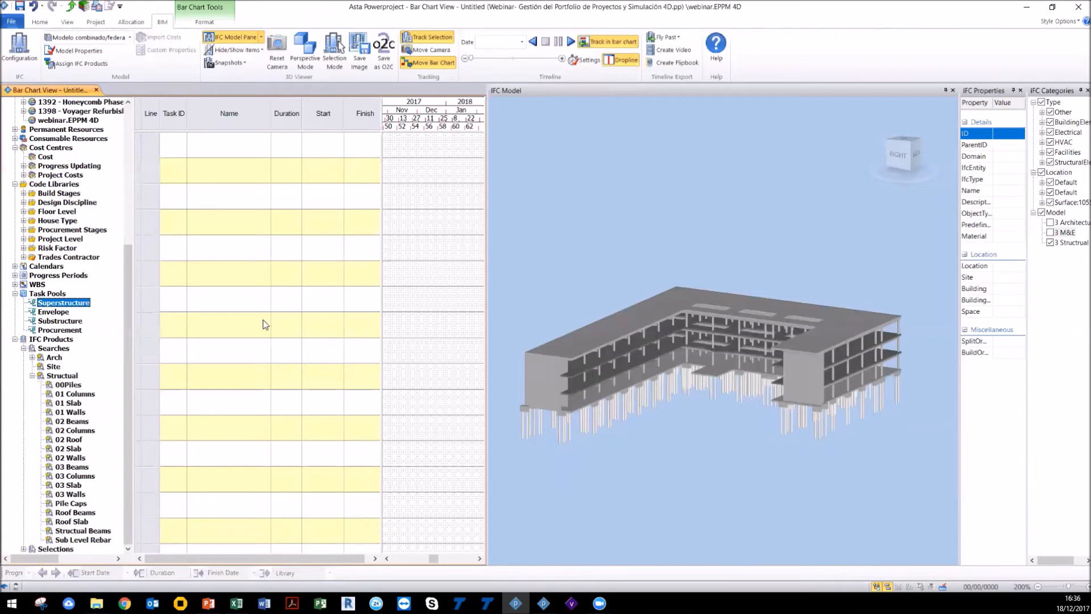
Step: Open the 00Piles search properties and review its details, search criteria and matching product list
left_click(73, 389)
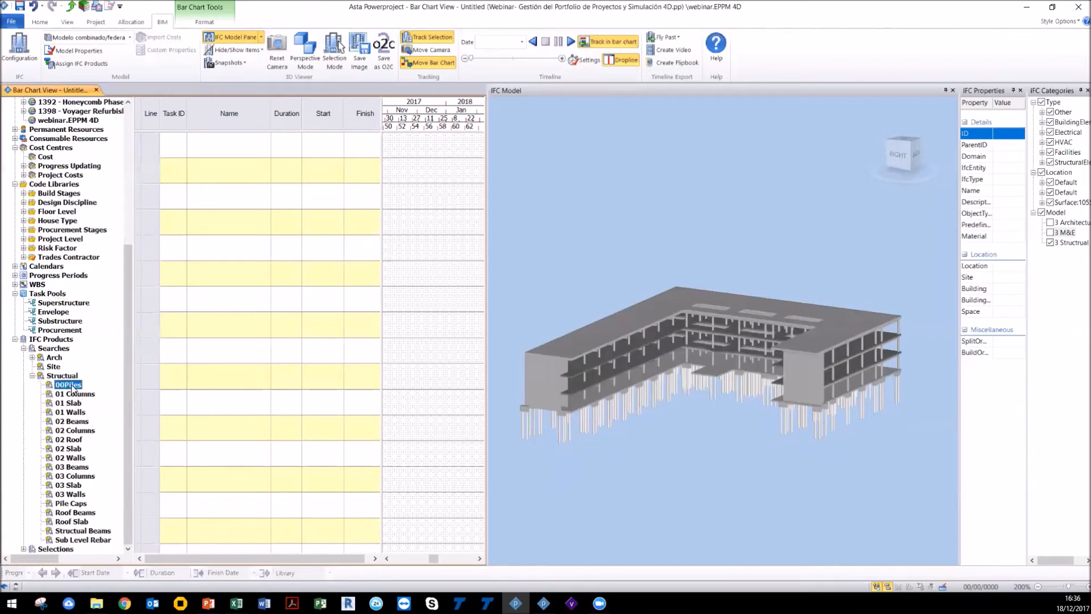
double_click(72, 388)
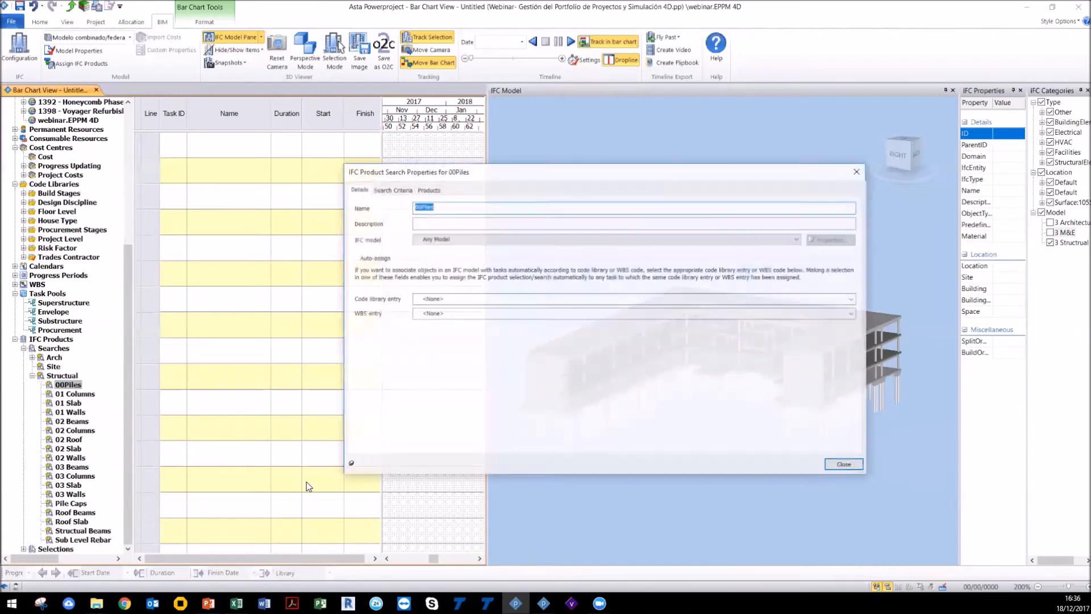
left_click(466, 207)
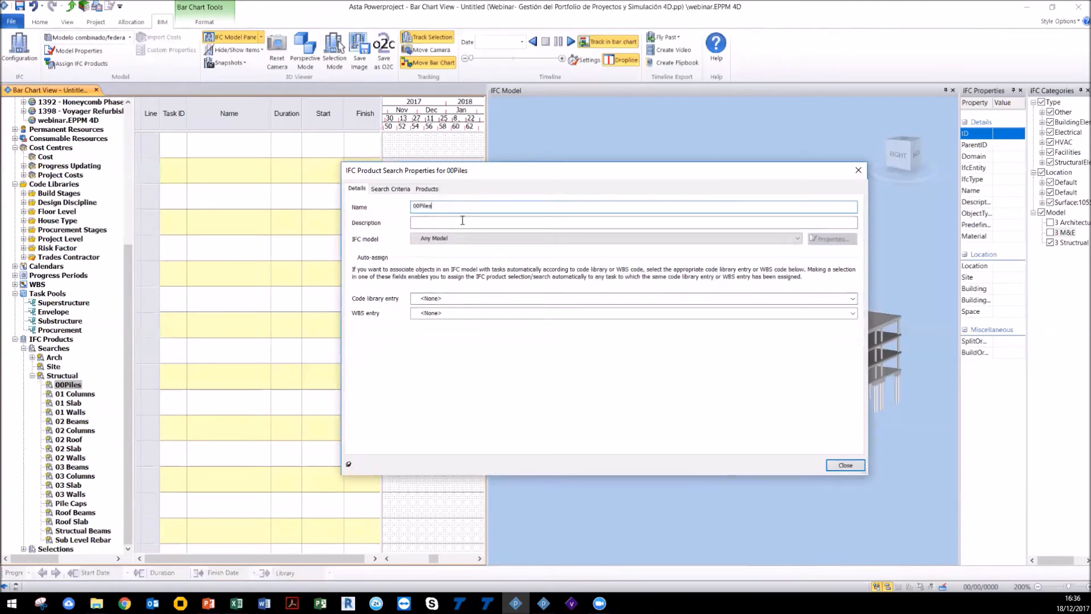
left_click(458, 237)
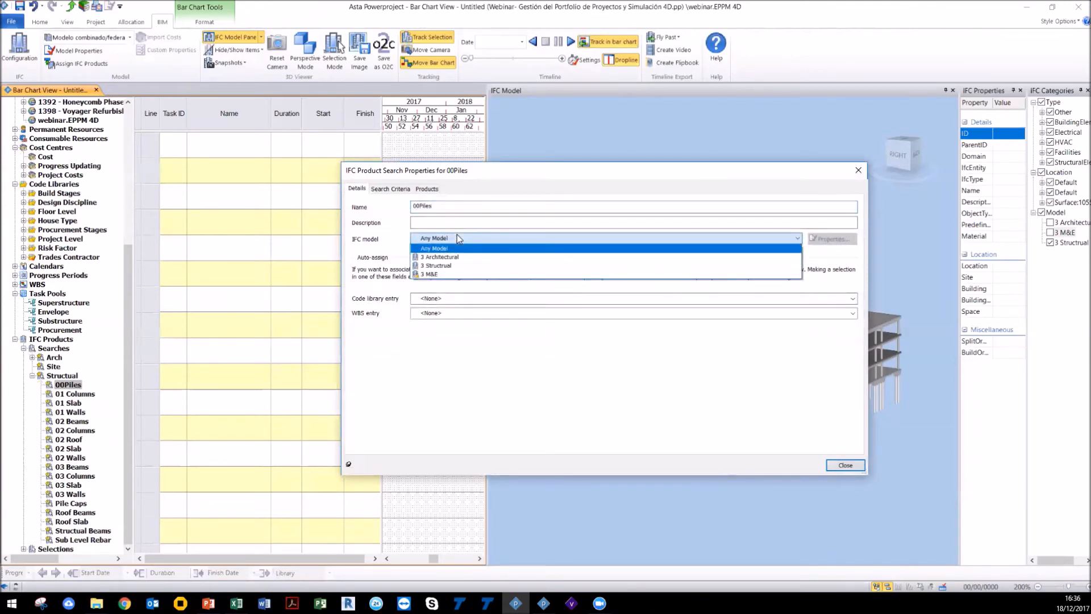
left_click(467, 346)
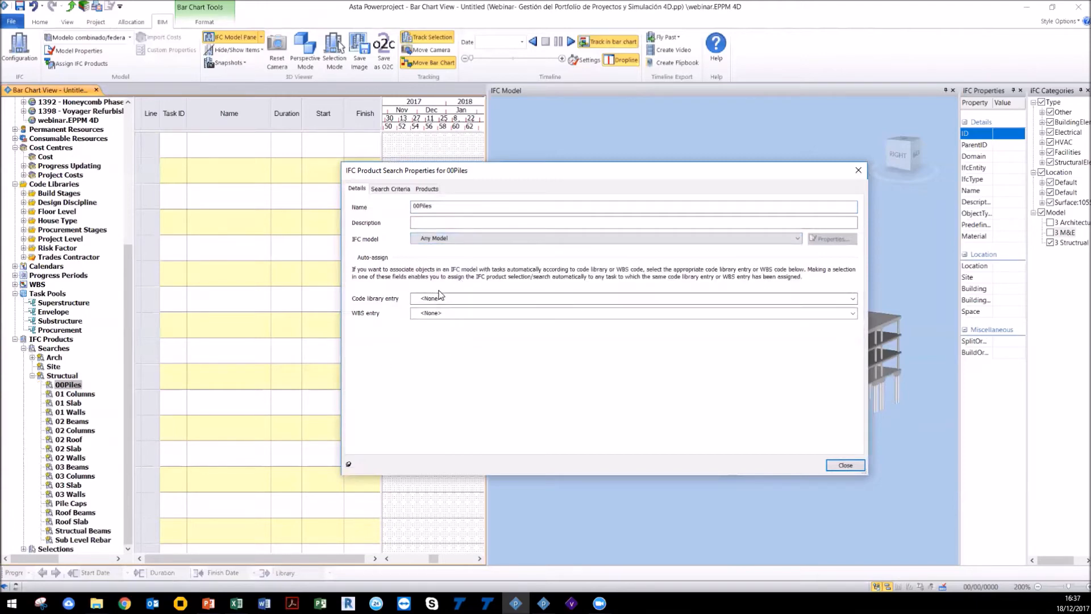
left_click(401, 192)
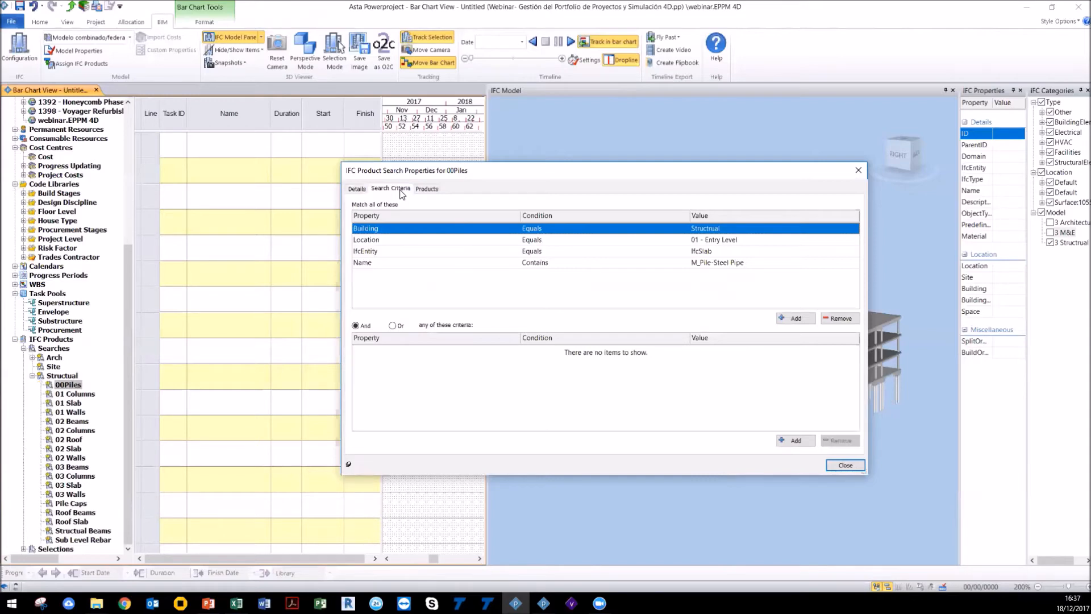
left_click(426, 189)
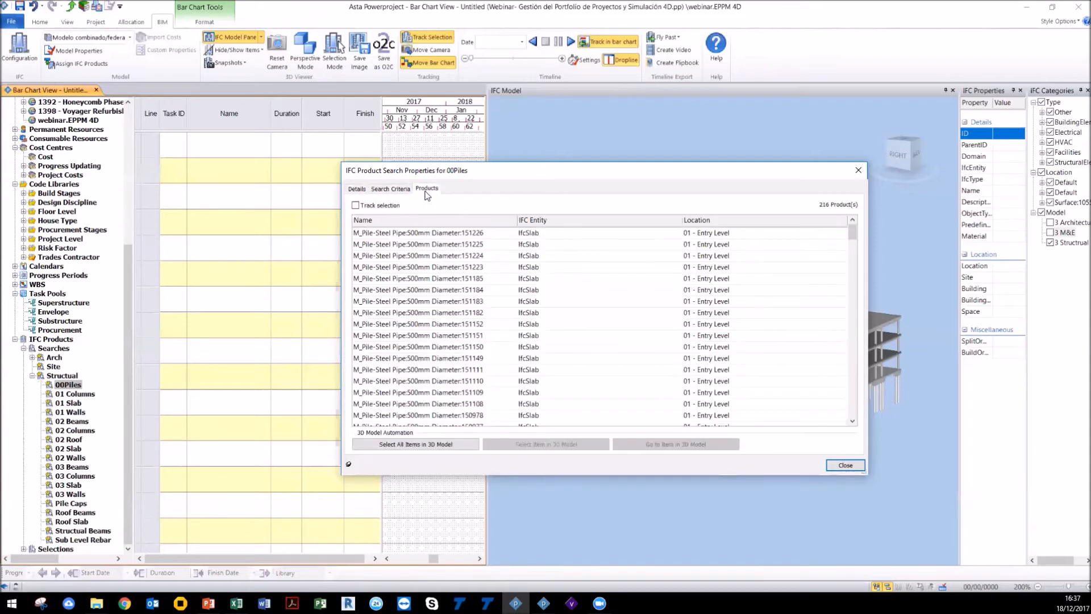
scroll(427, 262, "down", 10)
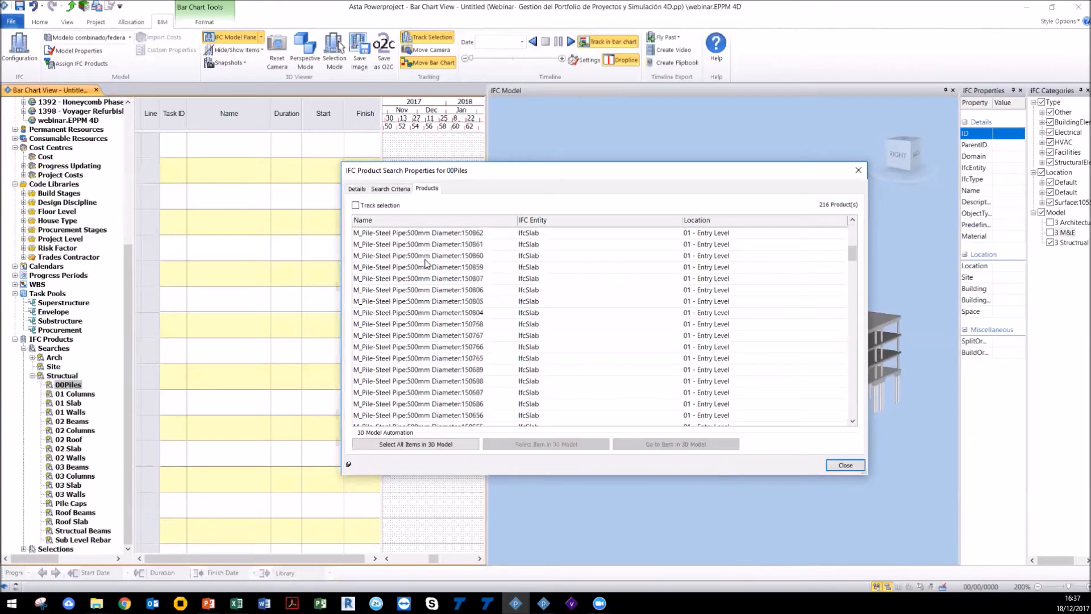
scroll(427, 262, "down", 12)
scroll(478, 256, "up", 14)
left_click(859, 171)
Step: Select the Structural search with all its sub-searches through Sub Level Rebar and create tasks from them
left_click(68, 378)
left_click_drag(134, 354, 133, 354)
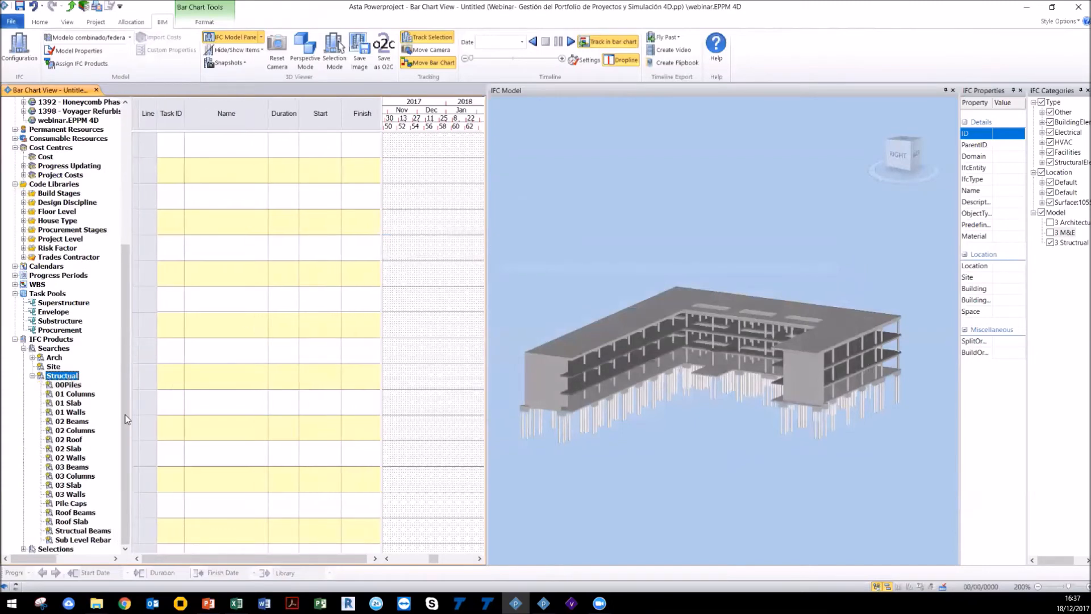
left_click(65, 540, "shift")
right_click(65, 540)
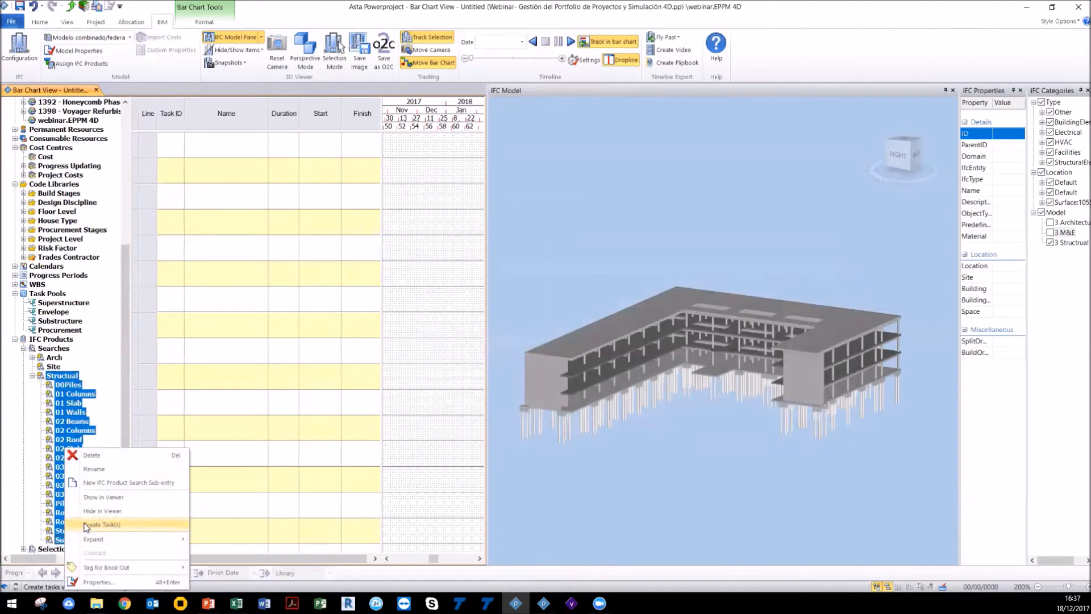
left_click(85, 524)
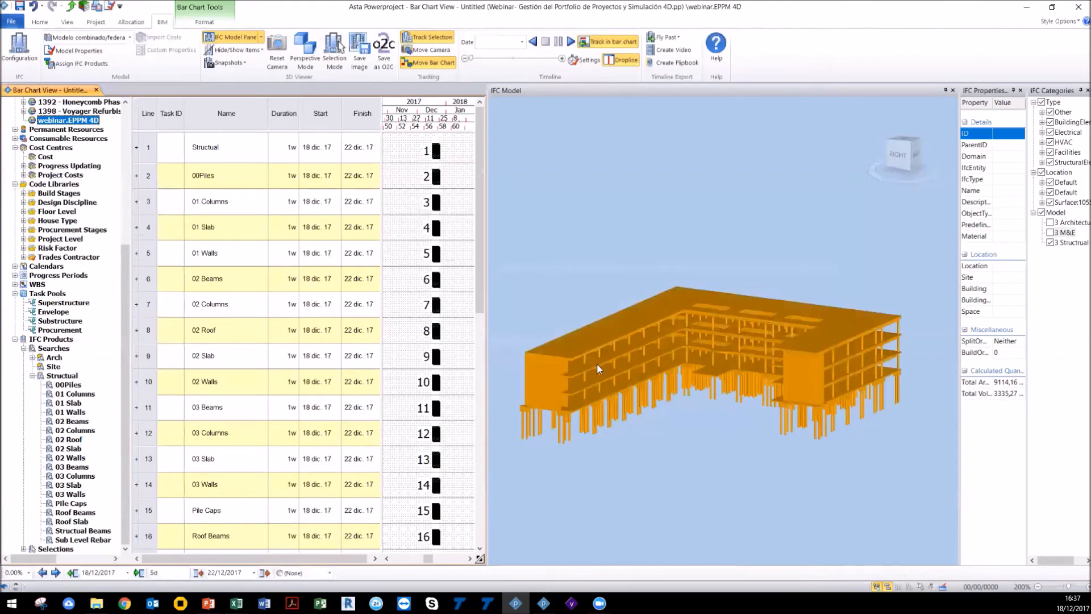
Step: Turn on Unscheduled Product Mode to check for structural products not assigned to tasks
left_click(234, 50)
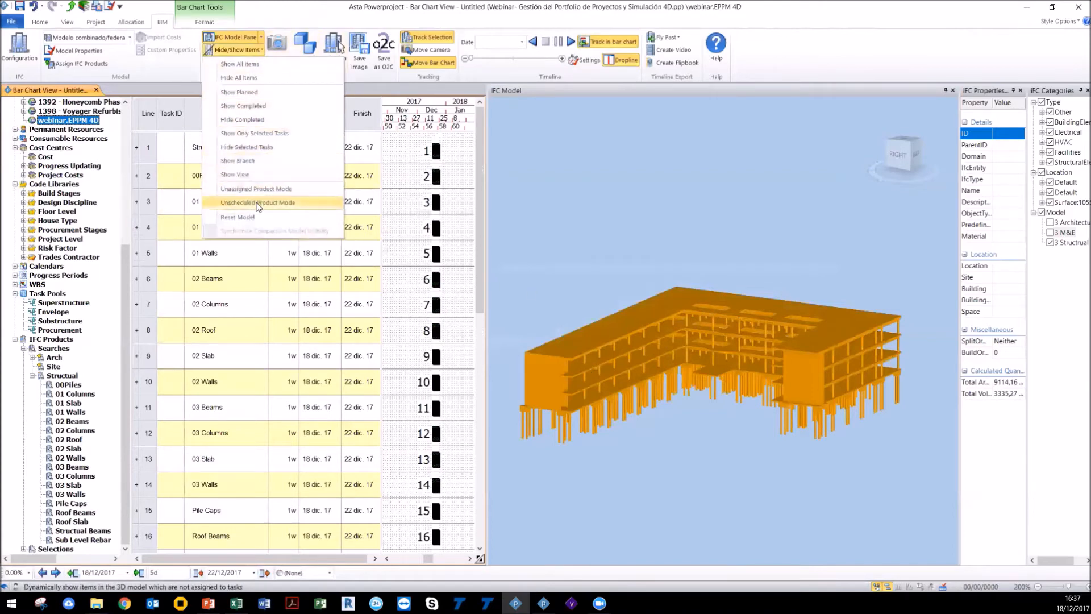
left_click(258, 203)
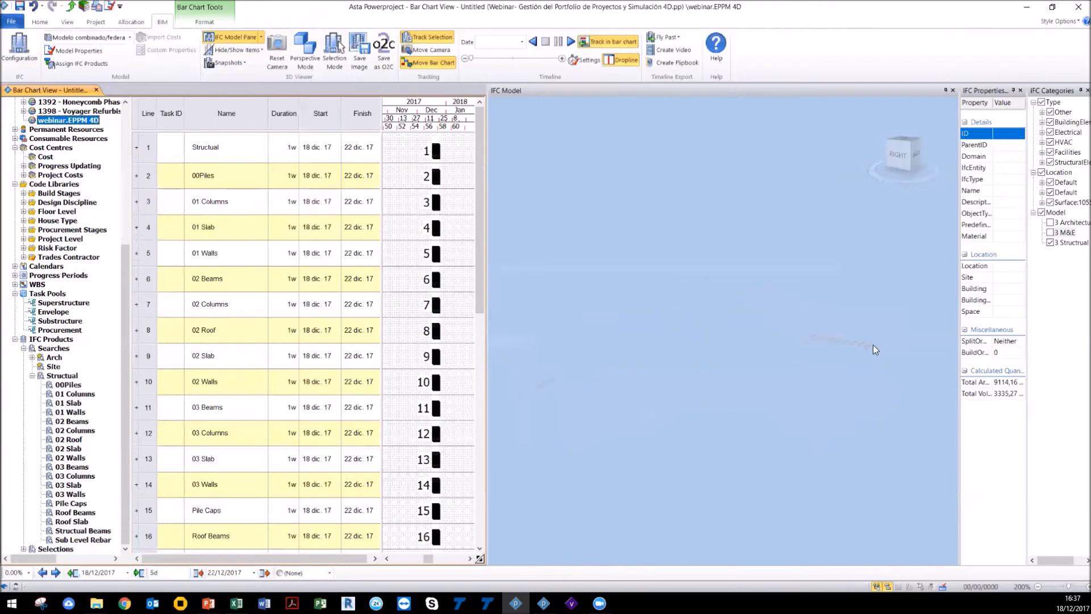
Step: Examine the unscheduled structural products shown in the 3D model view
scroll(873, 344, "up", 5)
left_click_drag(771, 374, 795, 376)
scroll(673, 369, "up", 5)
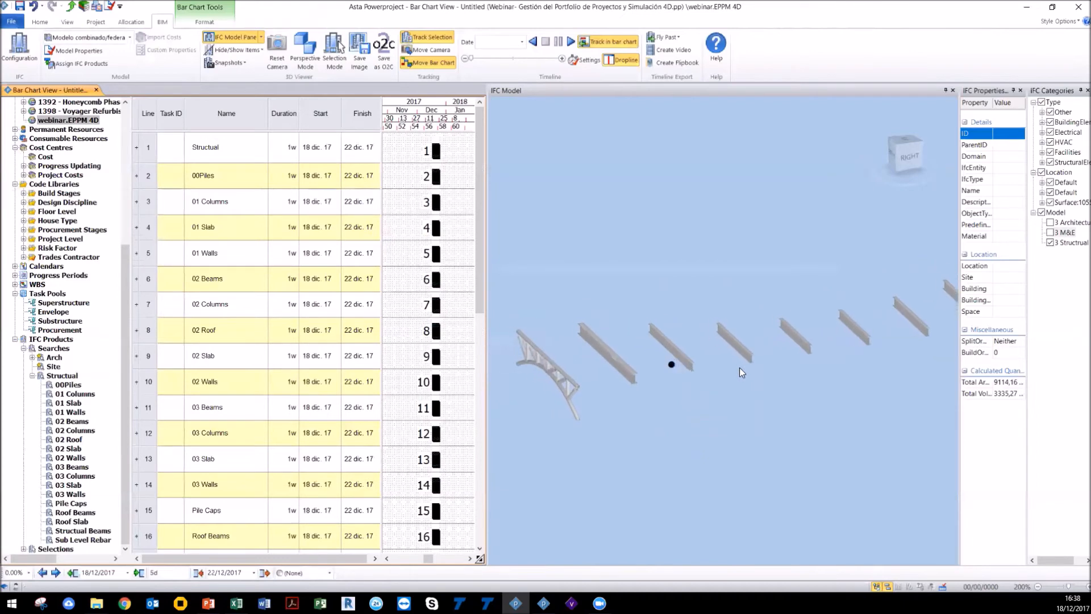
left_click_drag(589, 403, 585, 399)
left_click_drag(774, 408, 769, 412)
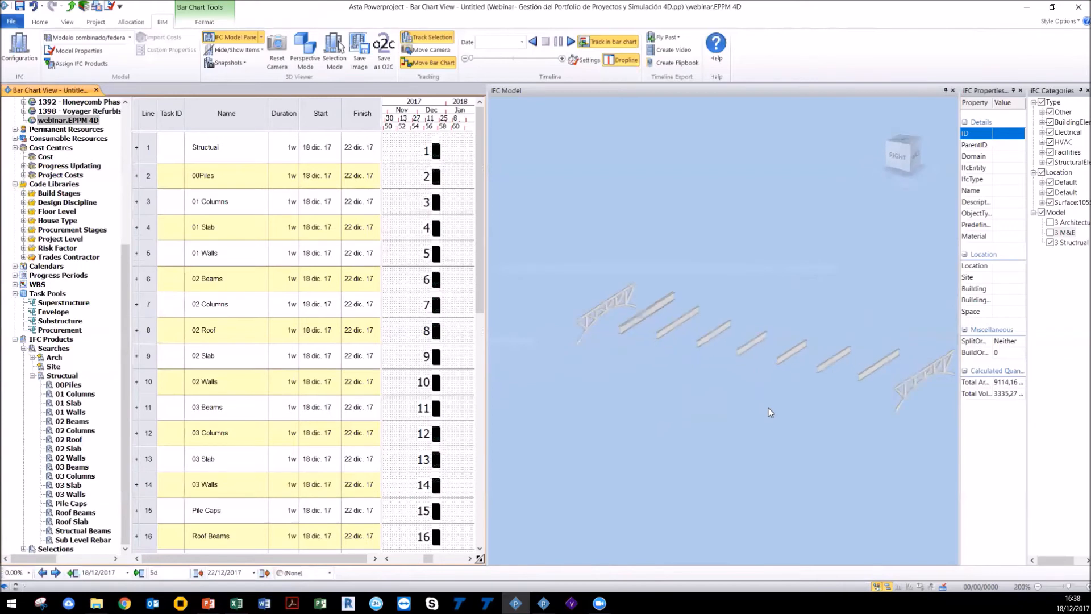
left_click_drag(770, 412, 749, 396)
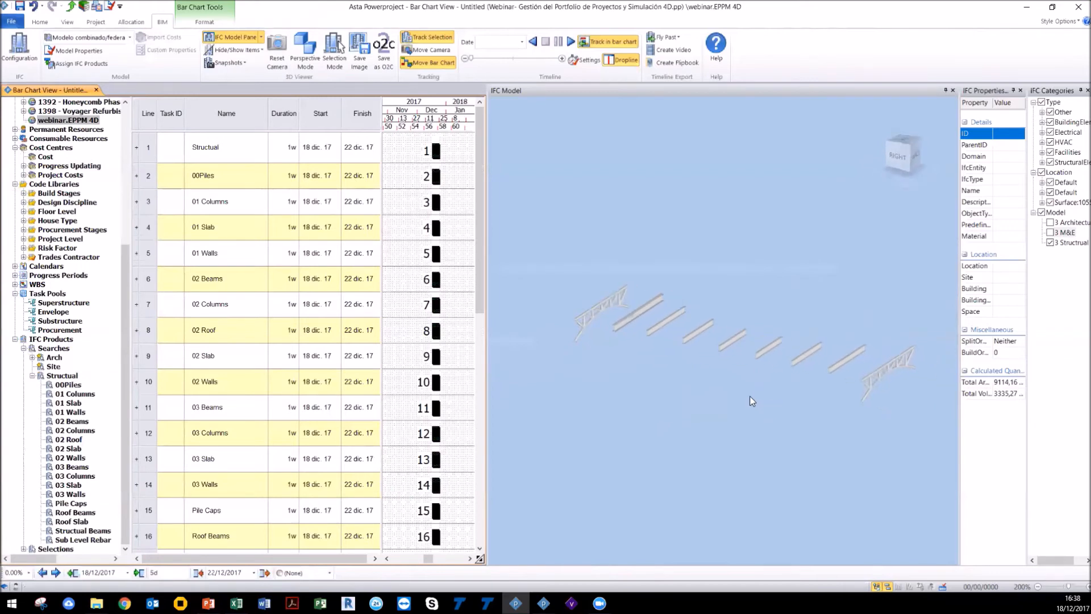
Step: Open the model configuration and set the 3 Structural model's revision to 1
left_click(28, 50)
left_click(109, 118)
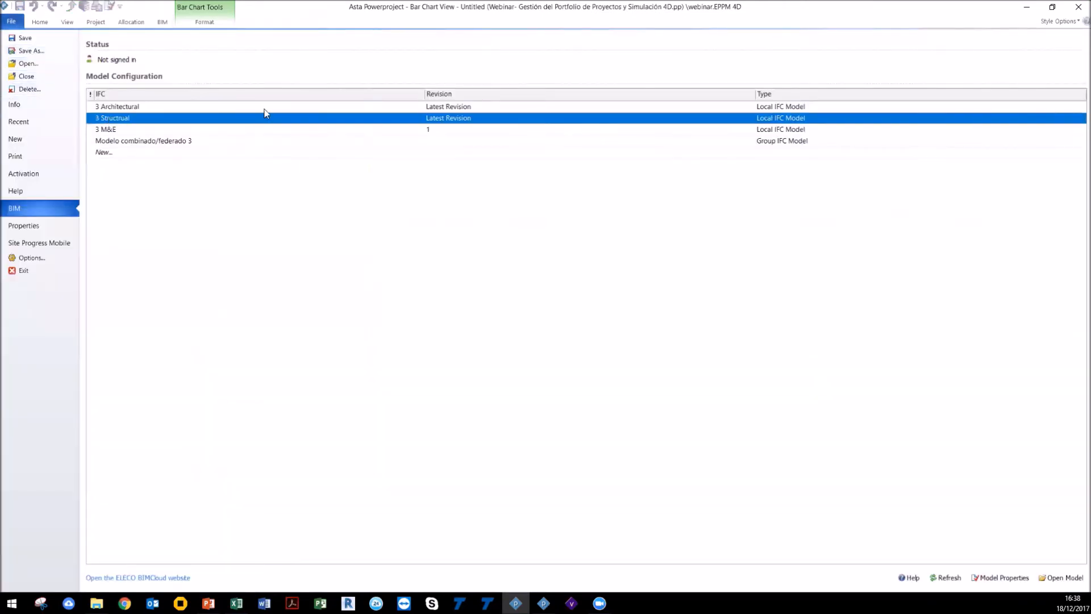
left_click(449, 117)
key("ctrl")
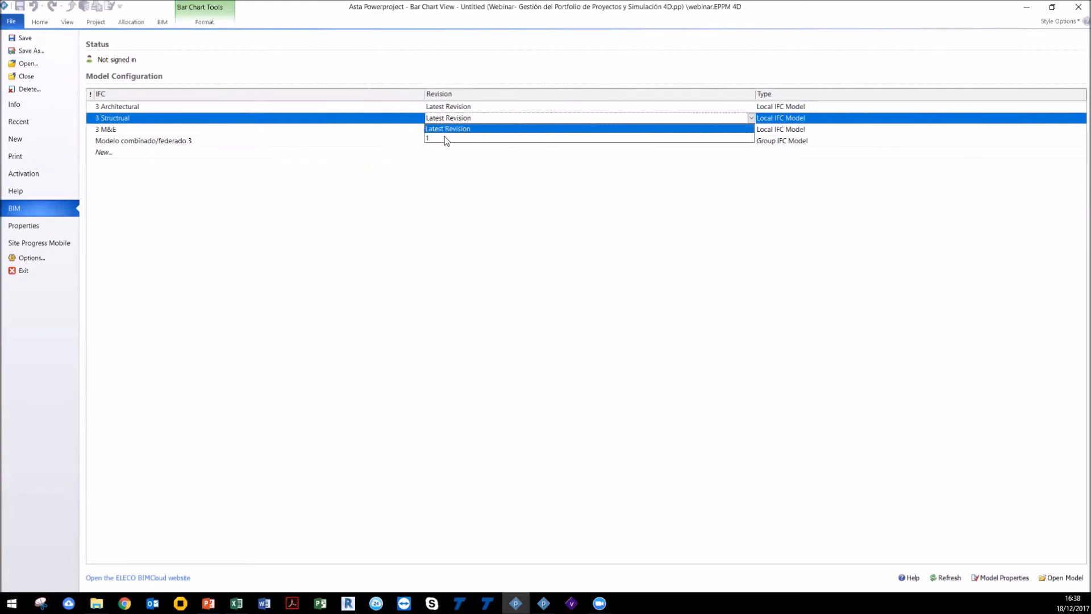
left_click(333, 226)
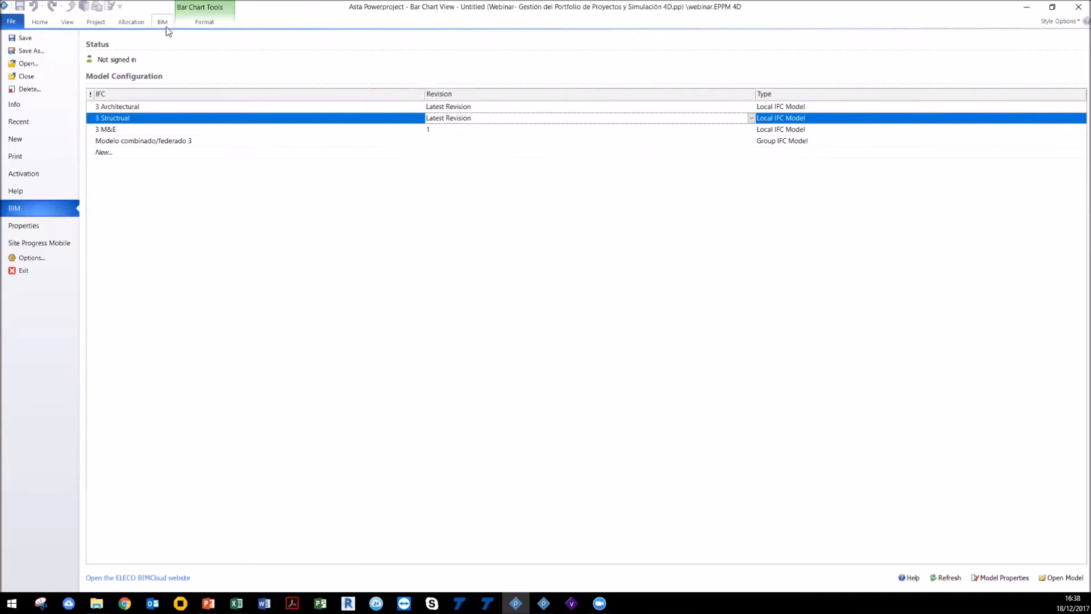
left_click(443, 121)
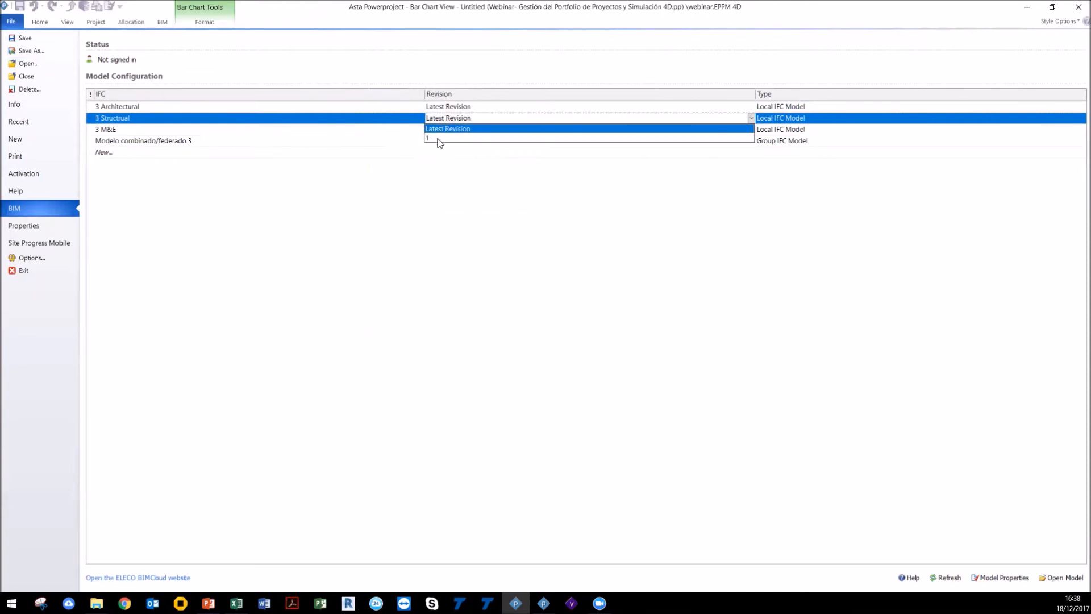
key("ctrl")
left_click(438, 139)
left_click(163, 23)
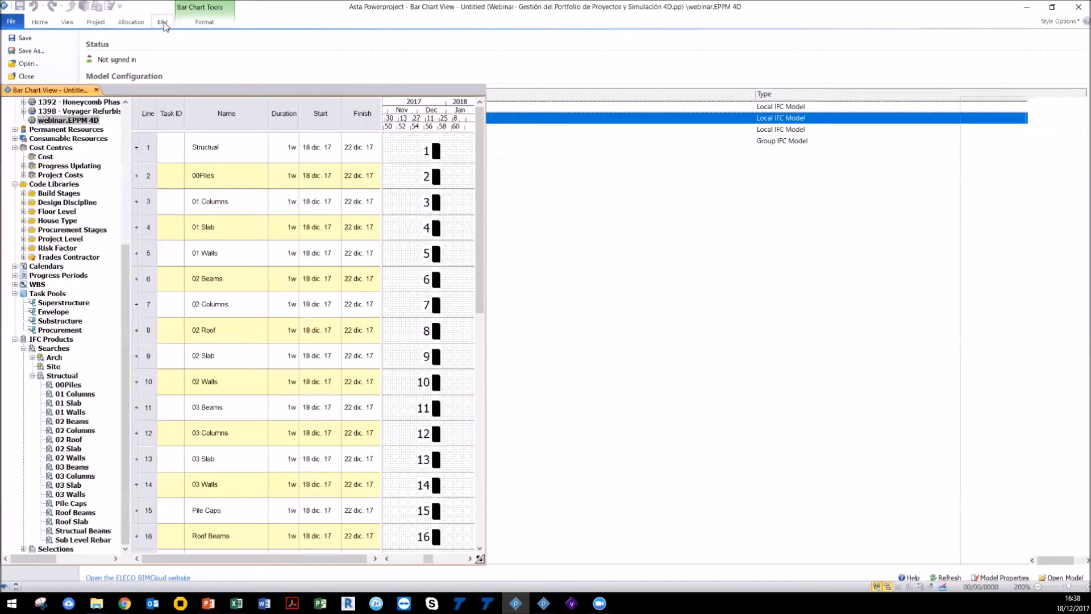
Step: Select all tasks in the bar chart and link them together in sequence
scroll(544, 309, "down", 3)
left_click(465, 379)
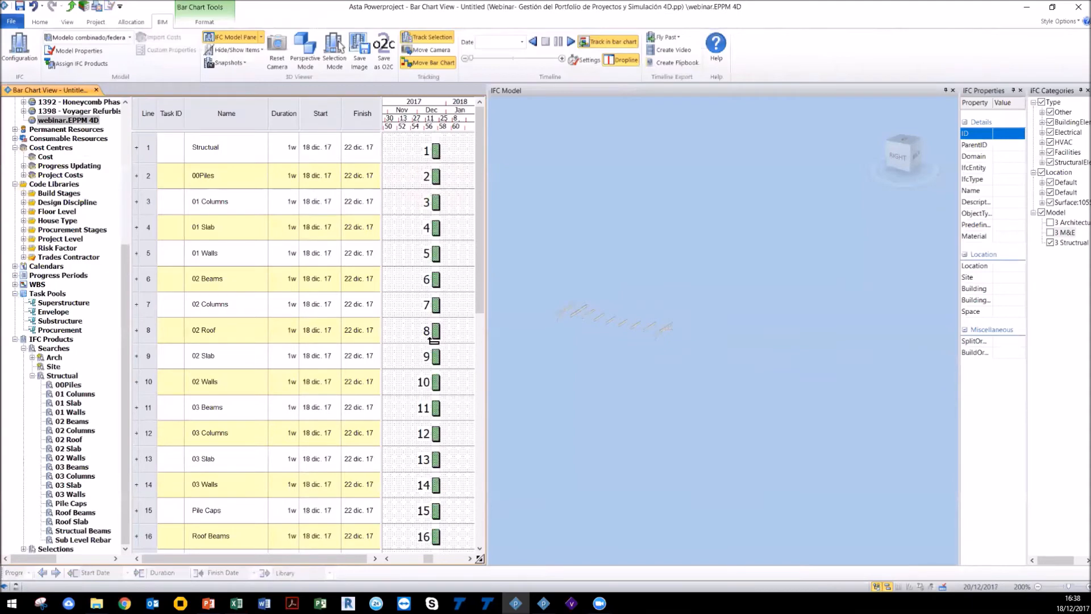
scroll(423, 396, "down", 1)
scroll(423, 396, "up", 1)
scroll(605, 341, "down", 2)
left_click_drag(610, 346, 688, 352)
key("ctrl+a")
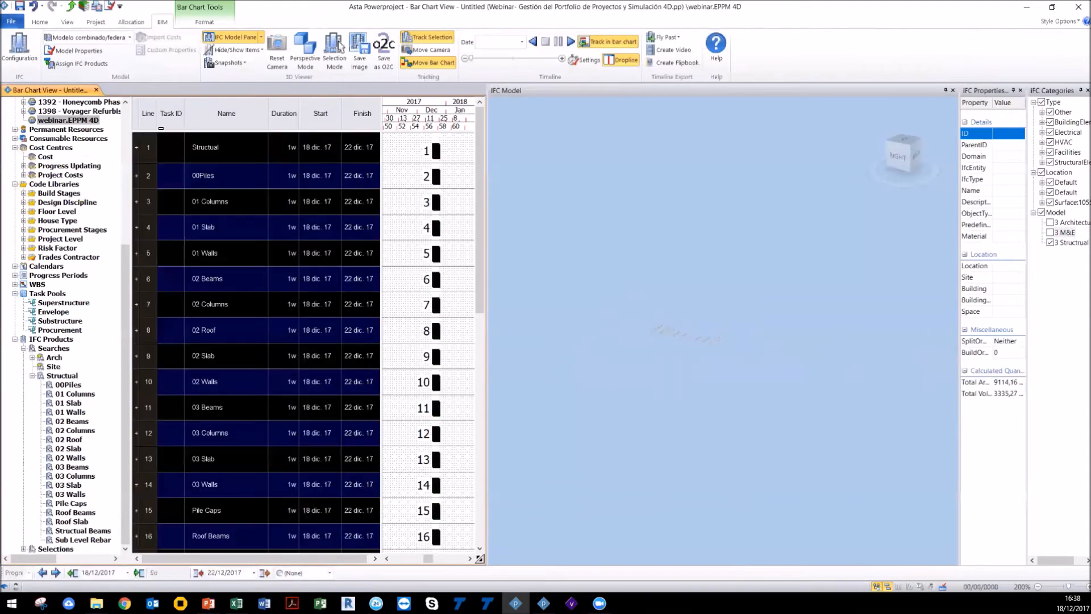
left_click(48, 22)
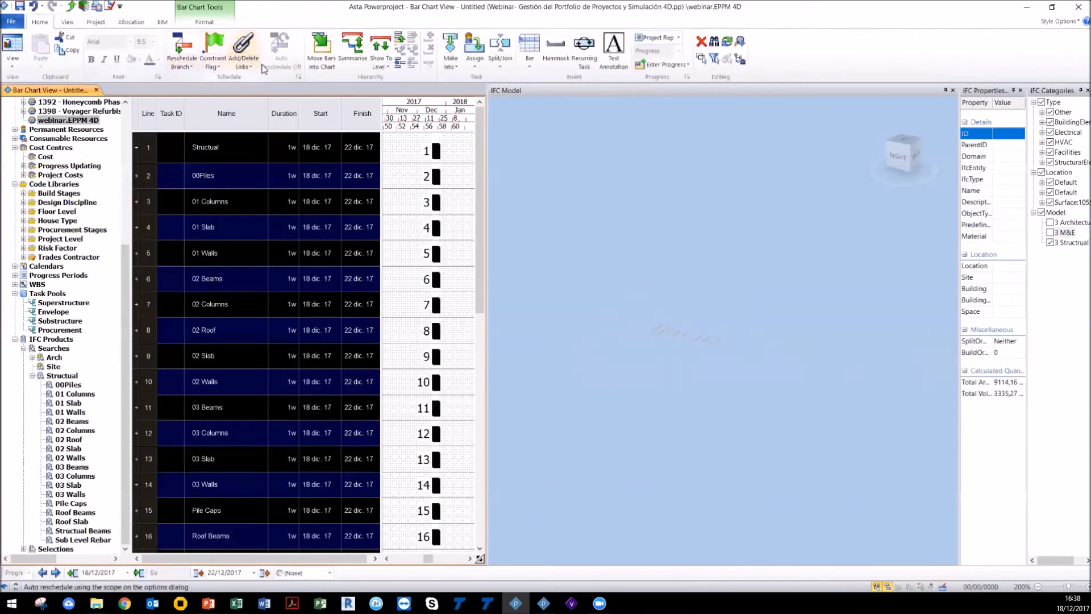
left_click(243, 61)
left_click(254, 94)
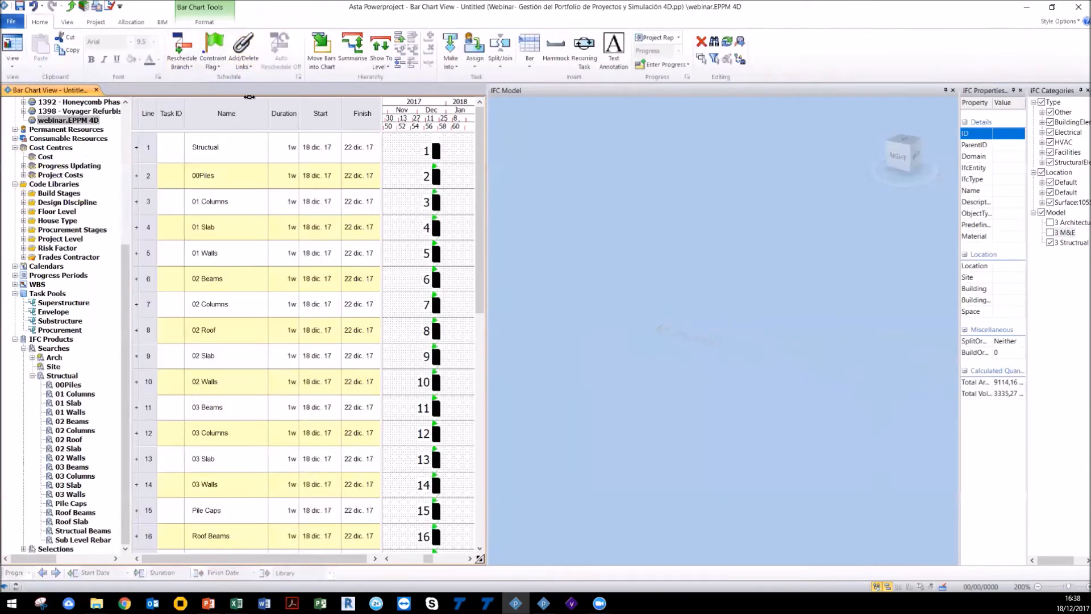
Step: Reschedule the view so the linked tasks follow one another
left_click(190, 69)
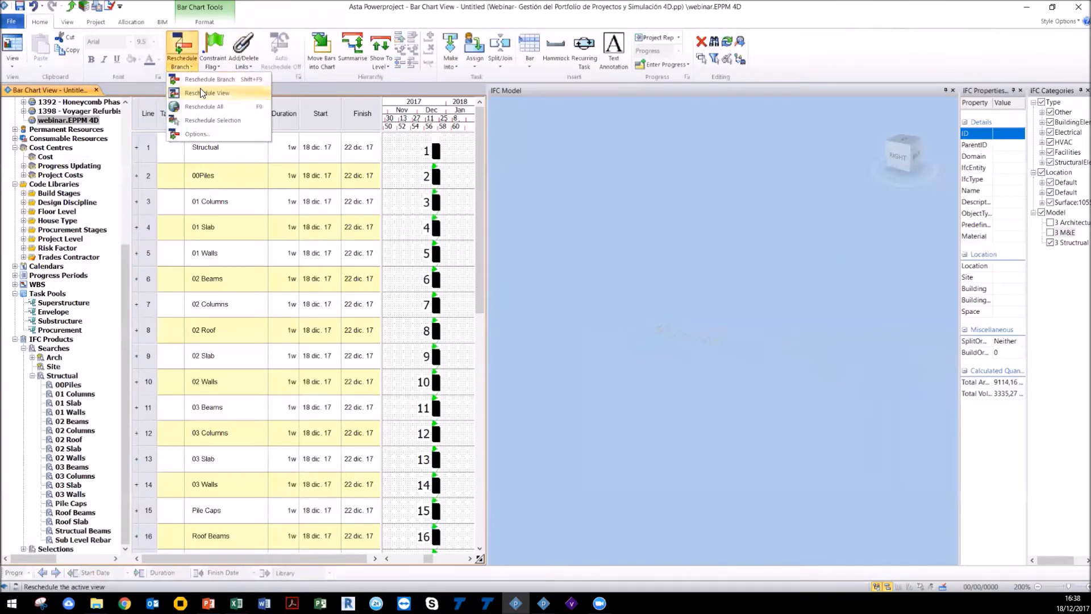
left_click(200, 89)
left_click(665, 363)
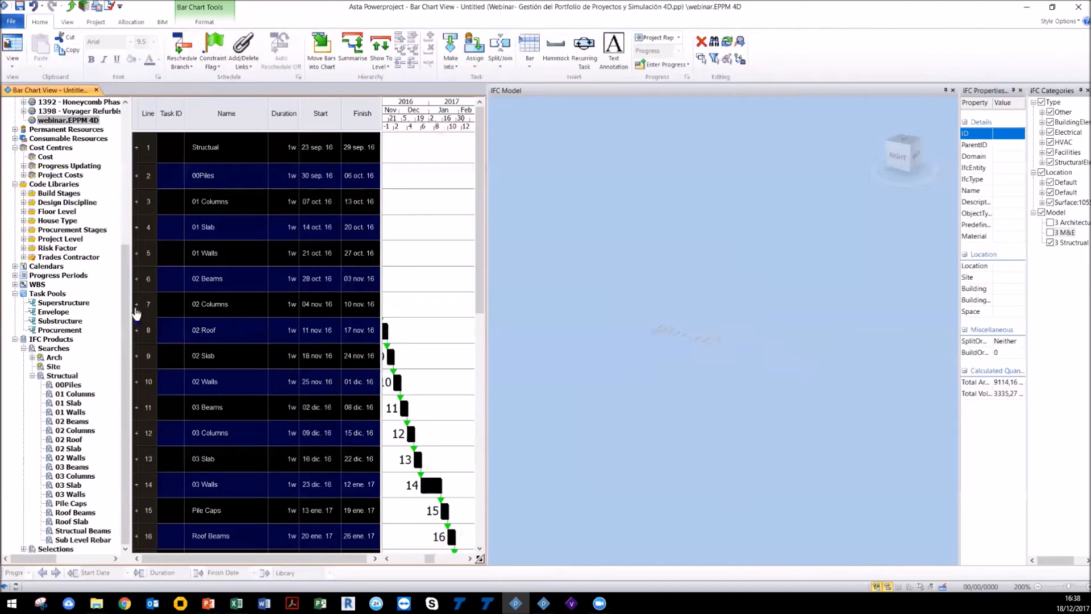
Step: Narrow the project tree and chart panes, then play and stop the 4D timeline simulation
left_click_drag(130, 300, 44, 301)
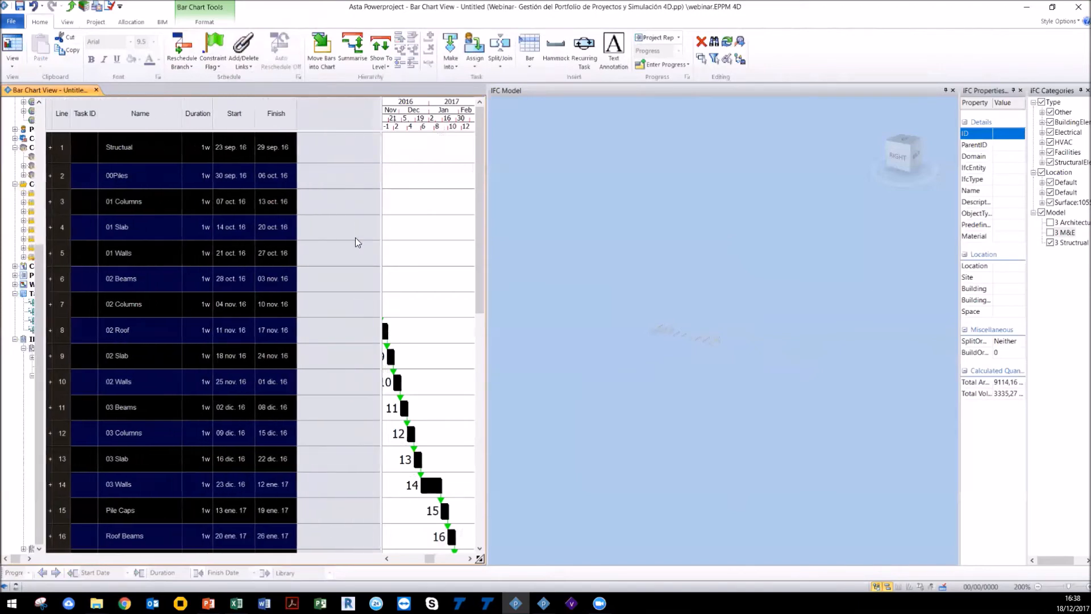
left_click_drag(380, 227, 299, 228)
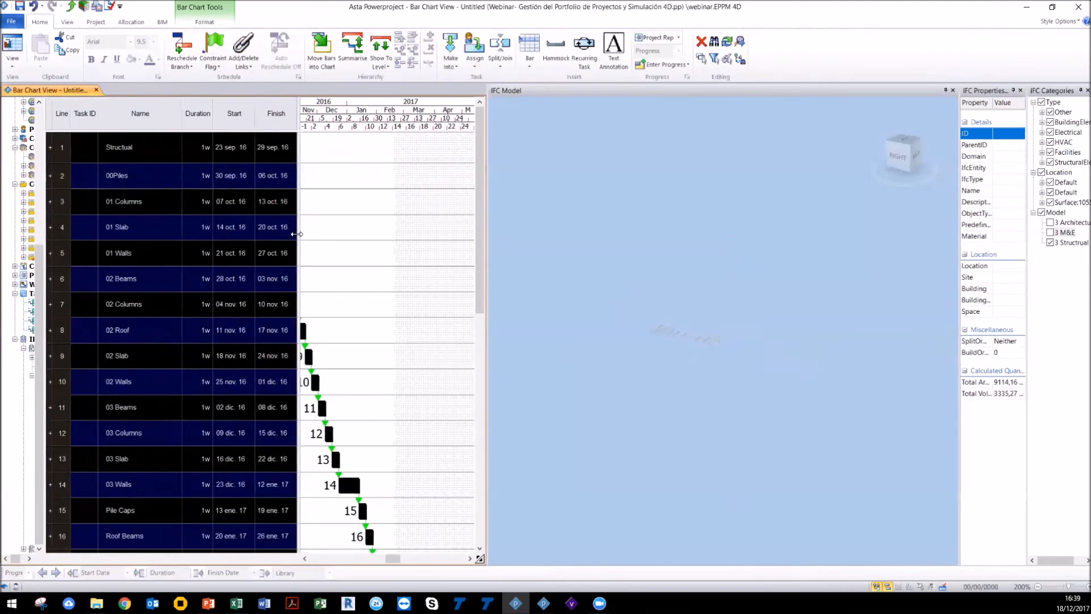
left_click(162, 22)
left_click(570, 41)
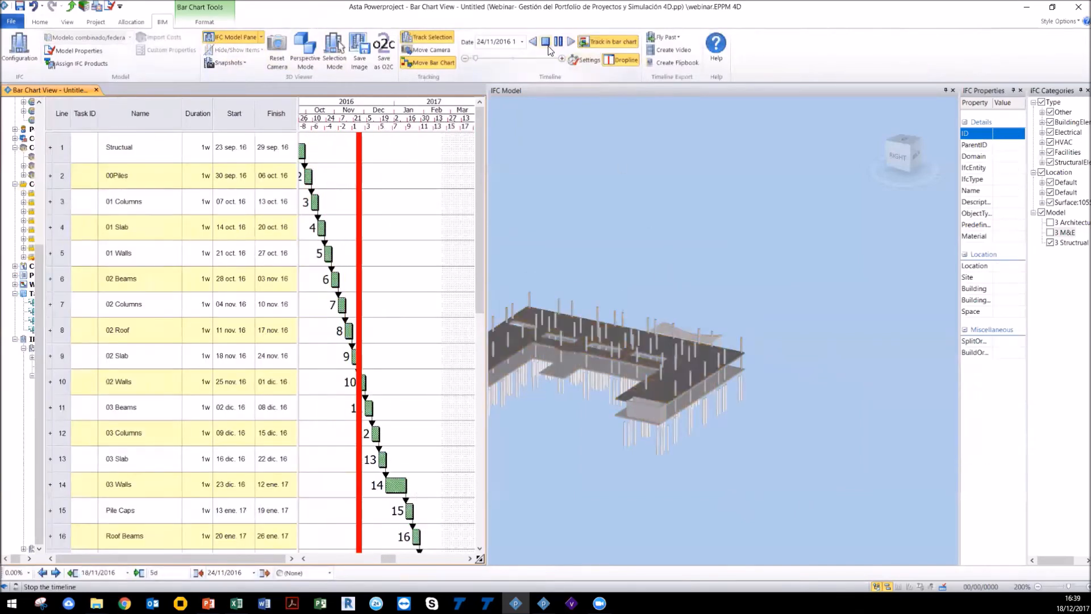
left_click(546, 41)
left_click_drag(598, 265, 734, 239)
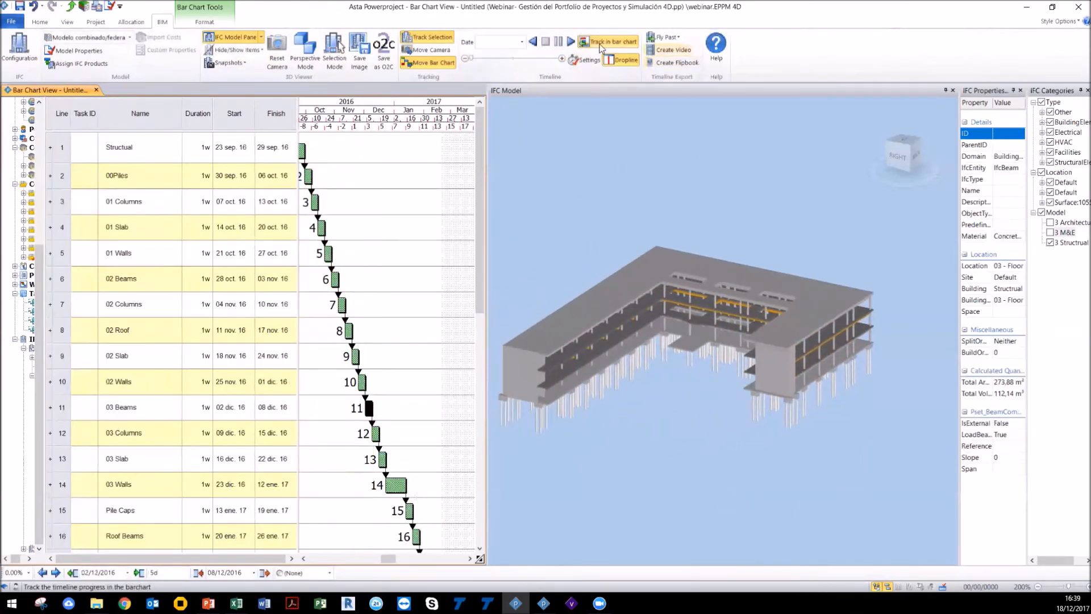
Step: Open the timeline settings and set the simulation to complete after 45 seconds
left_click(585, 60)
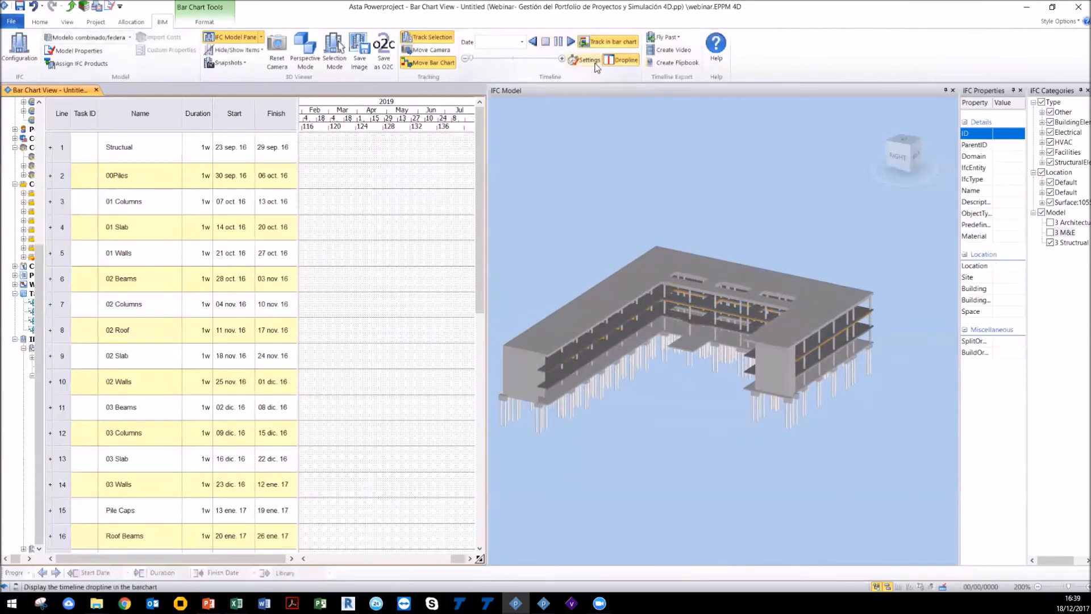
double_click(469, 218)
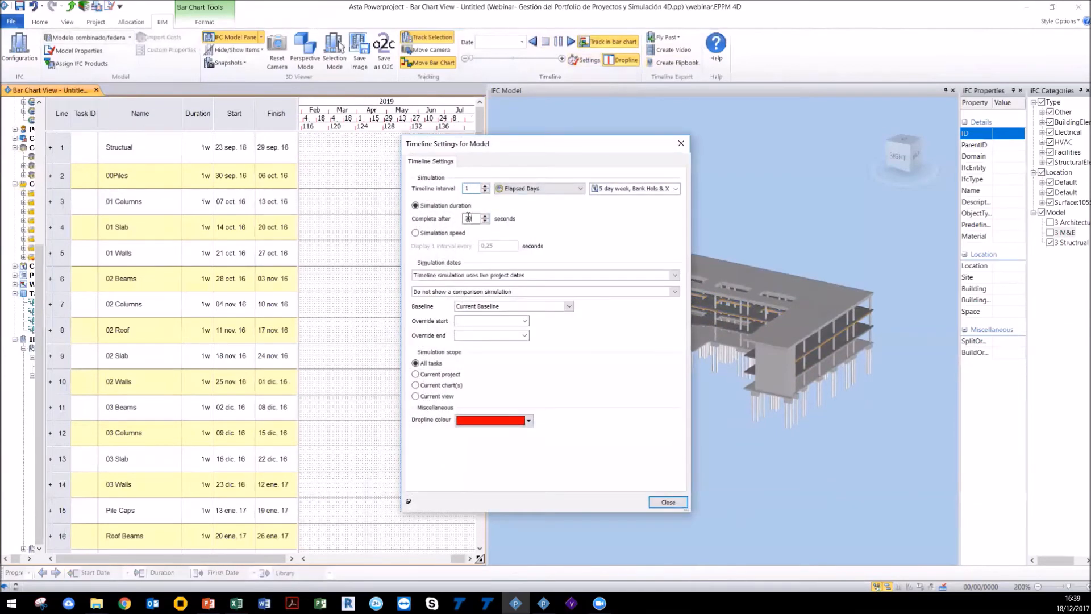
type("45")
left_click(662, 503)
Step: Play the timeline simulation and inspect the building's products in the 3D model during playback
left_click(571, 42)
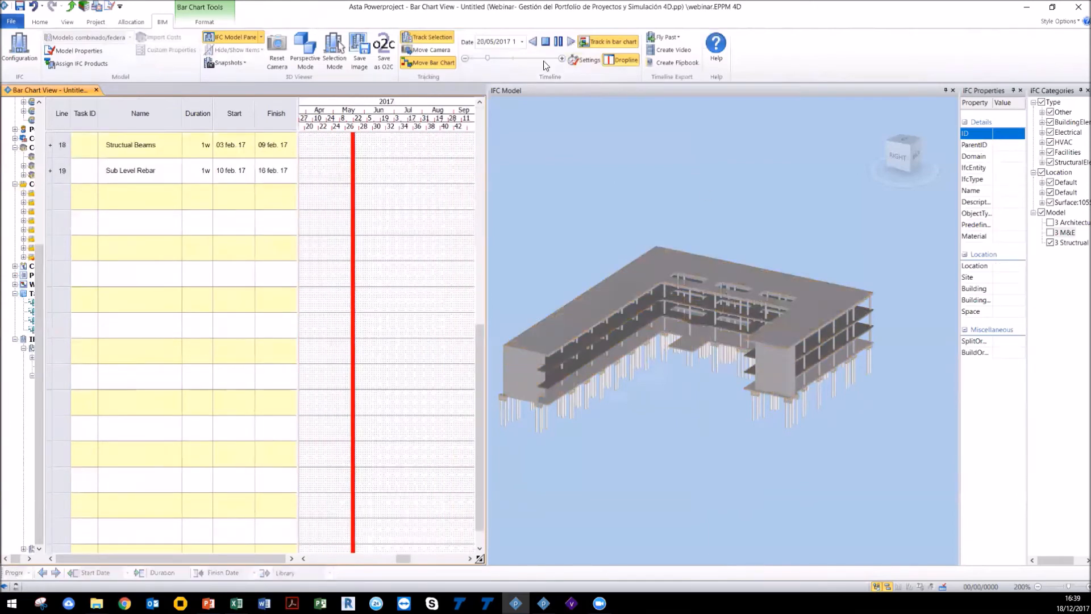
left_click_drag(636, 319, 633, 312)
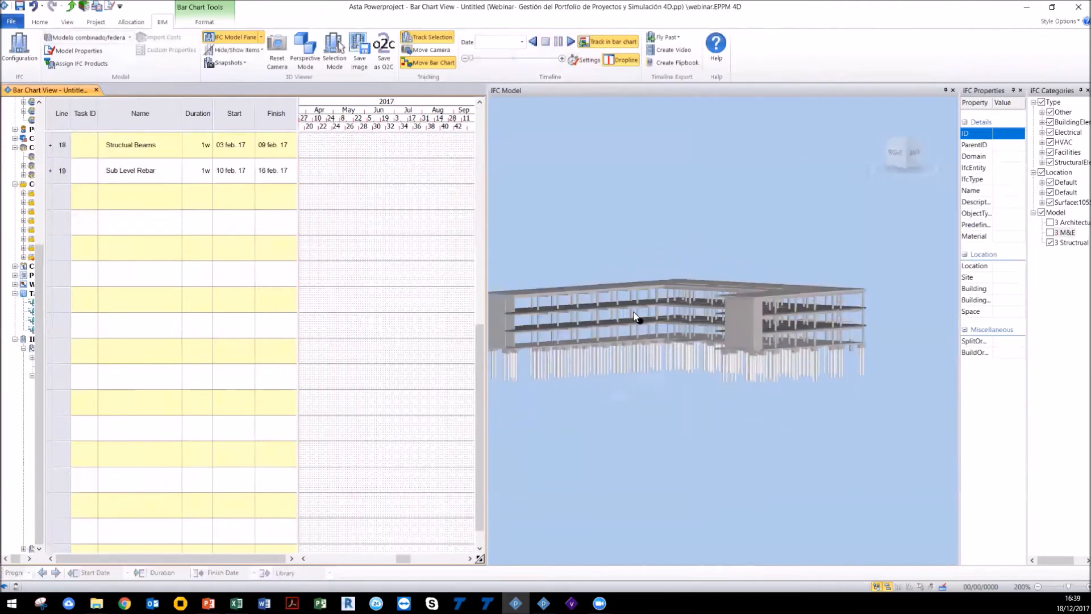
scroll(669, 347, "up", 2)
scroll(787, 387, "up", 3)
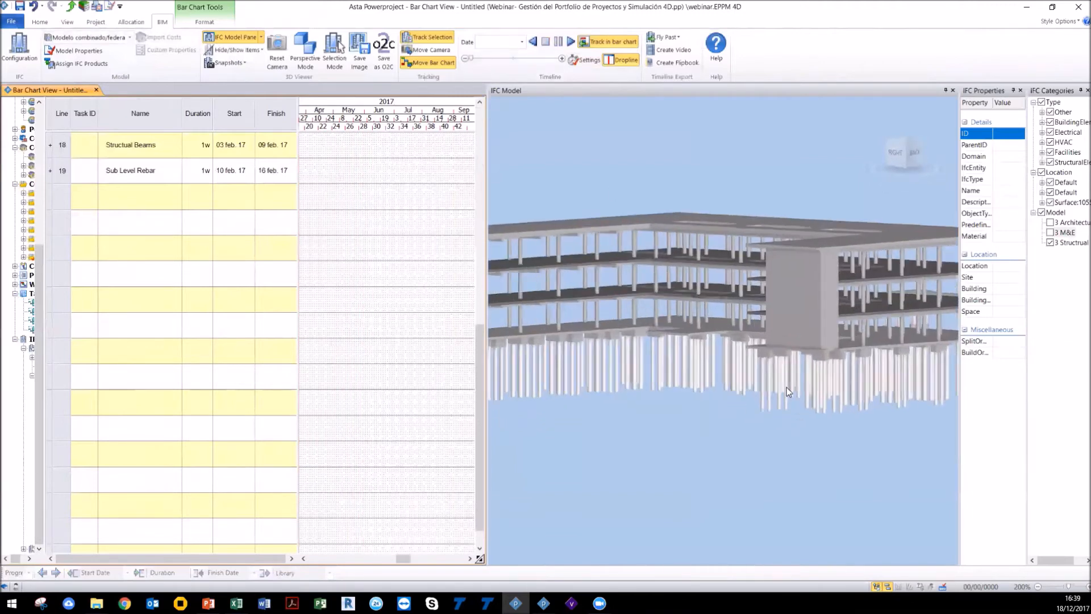
left_click(776, 386)
right_click(777, 386)
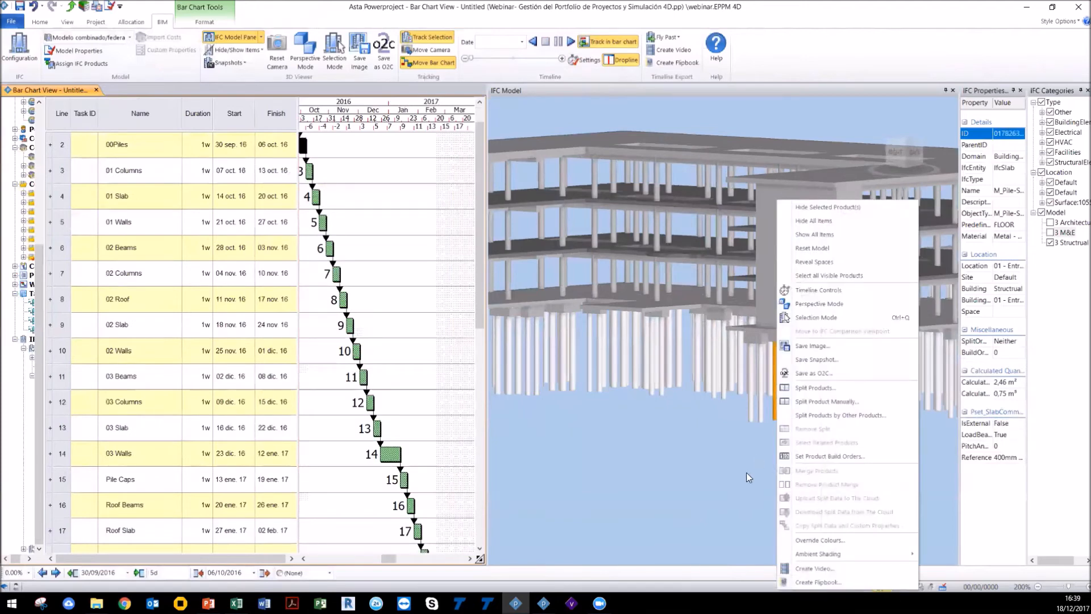
left_click(728, 490)
scroll(728, 490, "down", 5)
left_click_drag(677, 470, 722, 428)
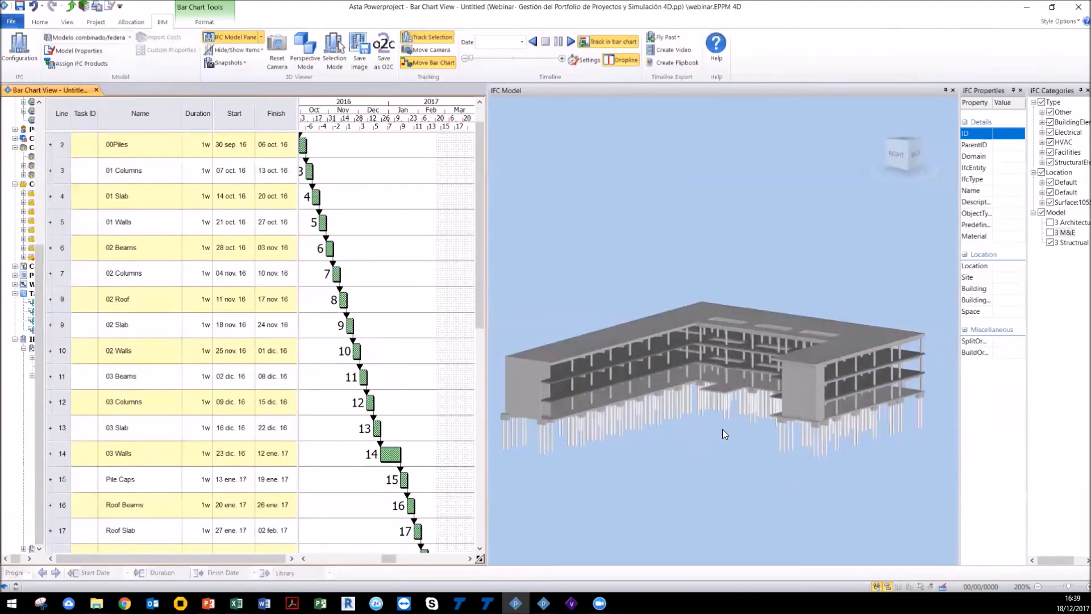
Step: Open the group model properties and review the Timeline Behaviour settings for each IFC task type
left_click(74, 50)
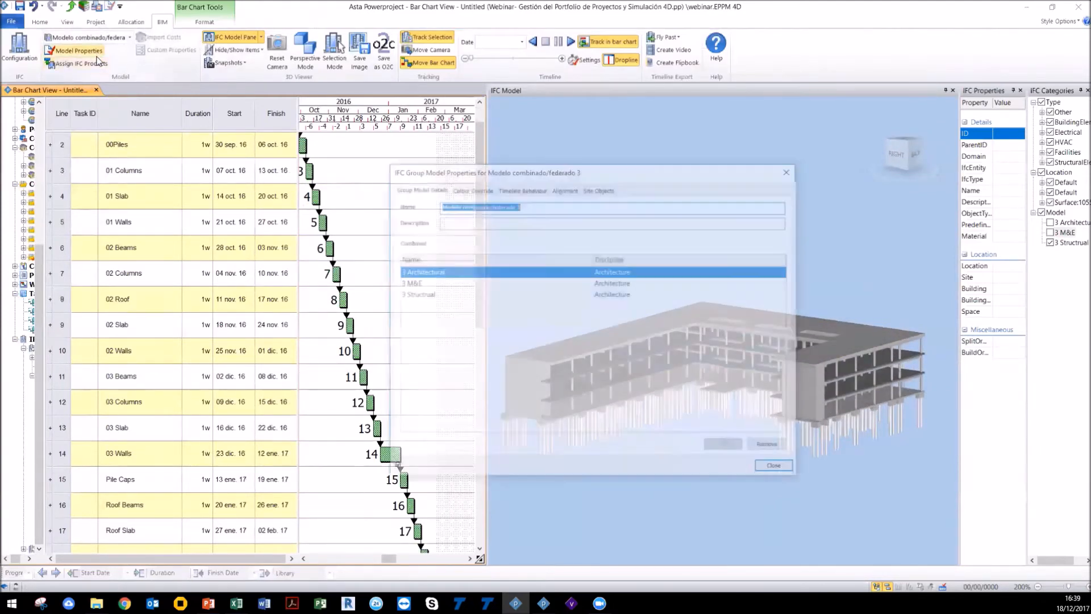
left_click(503, 188)
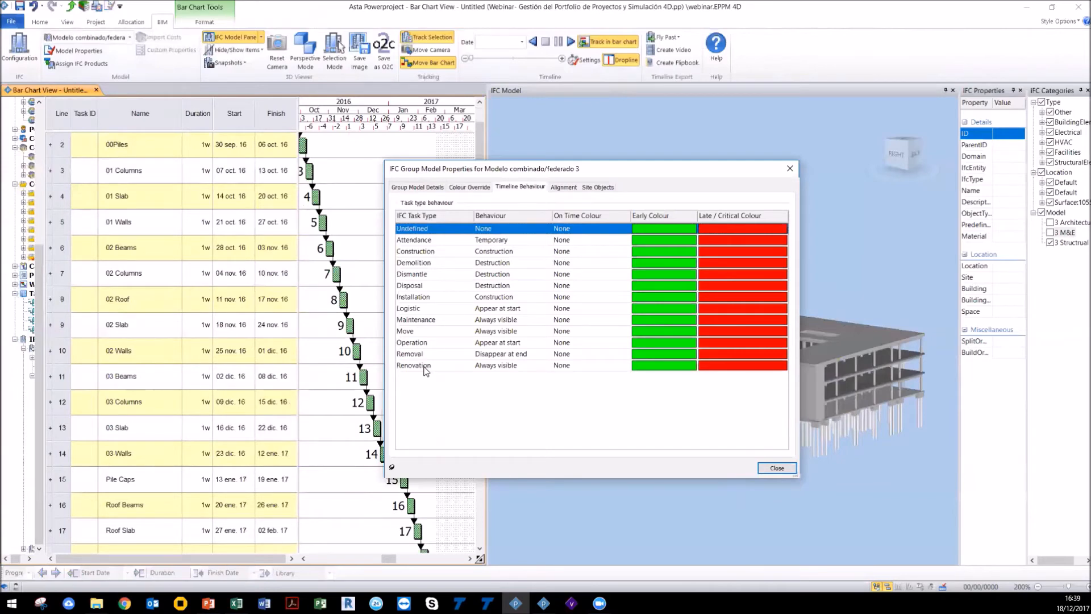
left_click_drag(534, 173, 197, 211)
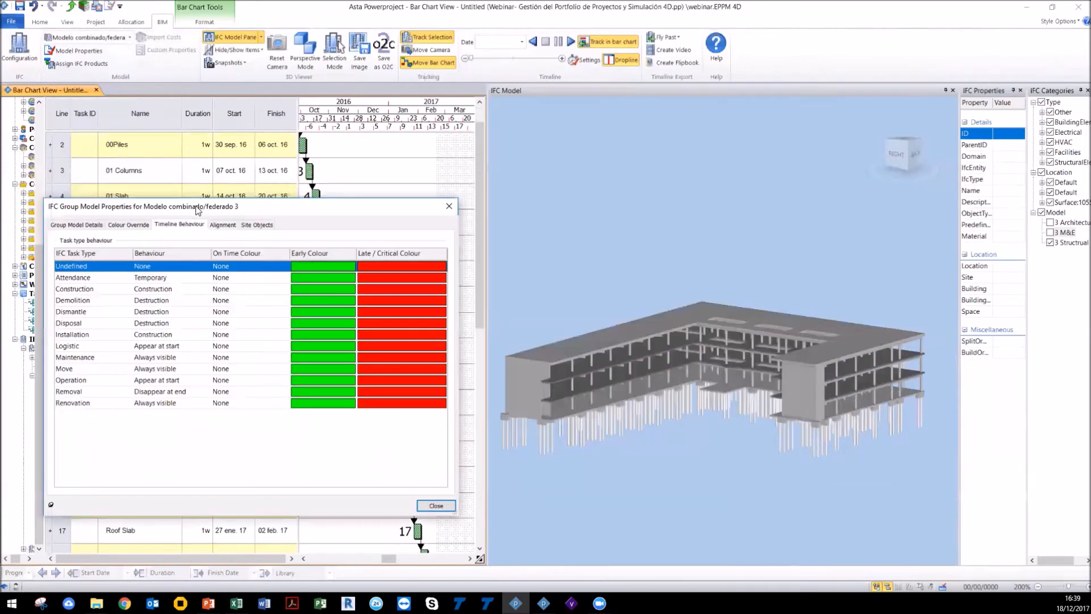
left_click(449, 205)
scroll(588, 319, "down", 3)
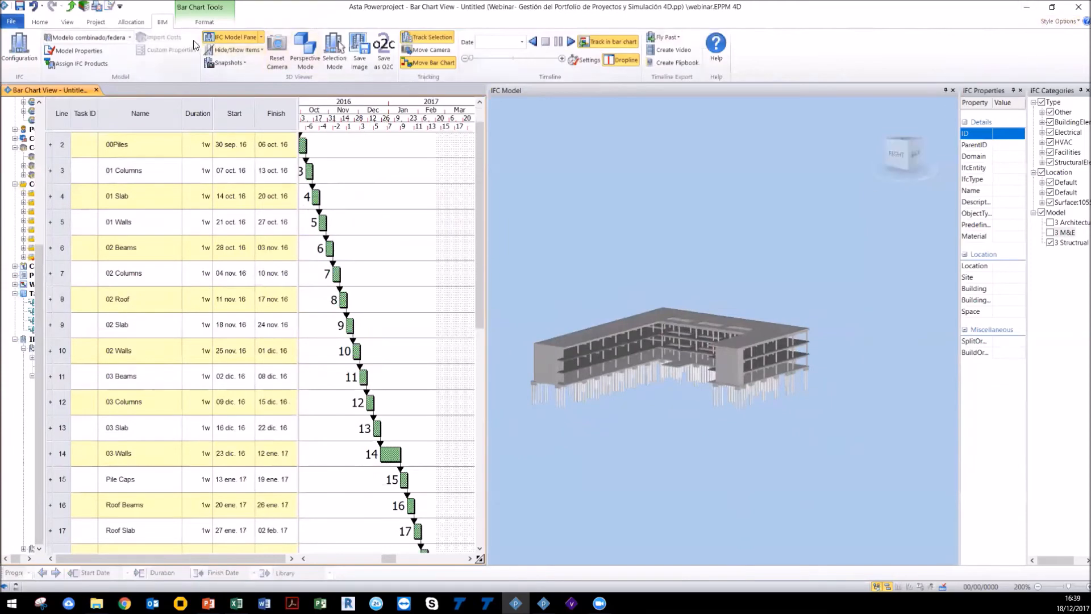
Step: Switch to the 3 BIM Model Project open in another Powerproject window
left_click(230, 37)
left_click(1027, 10)
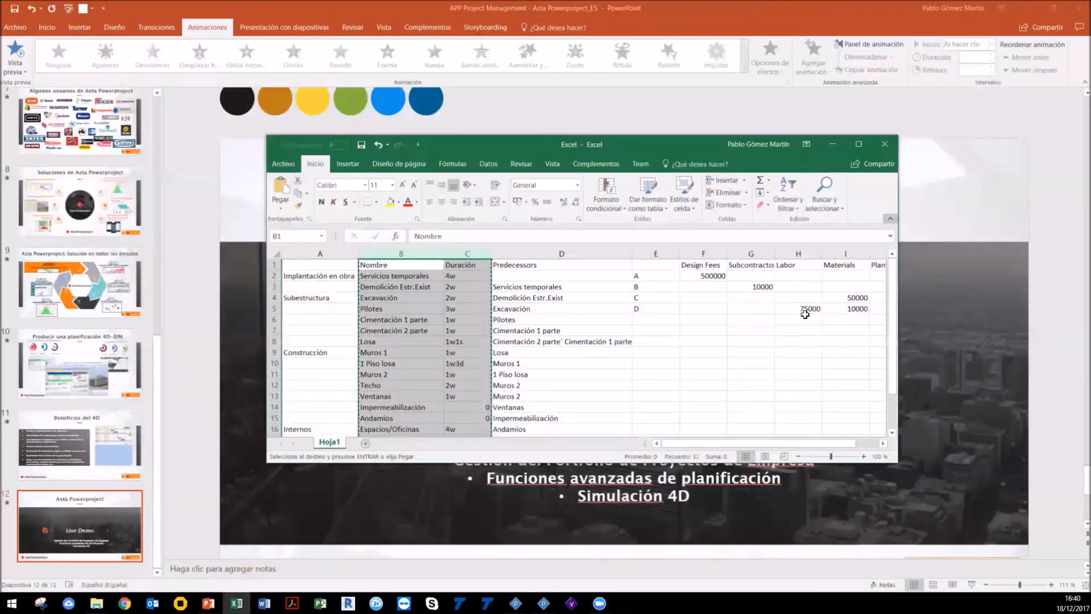
left_click(543, 603)
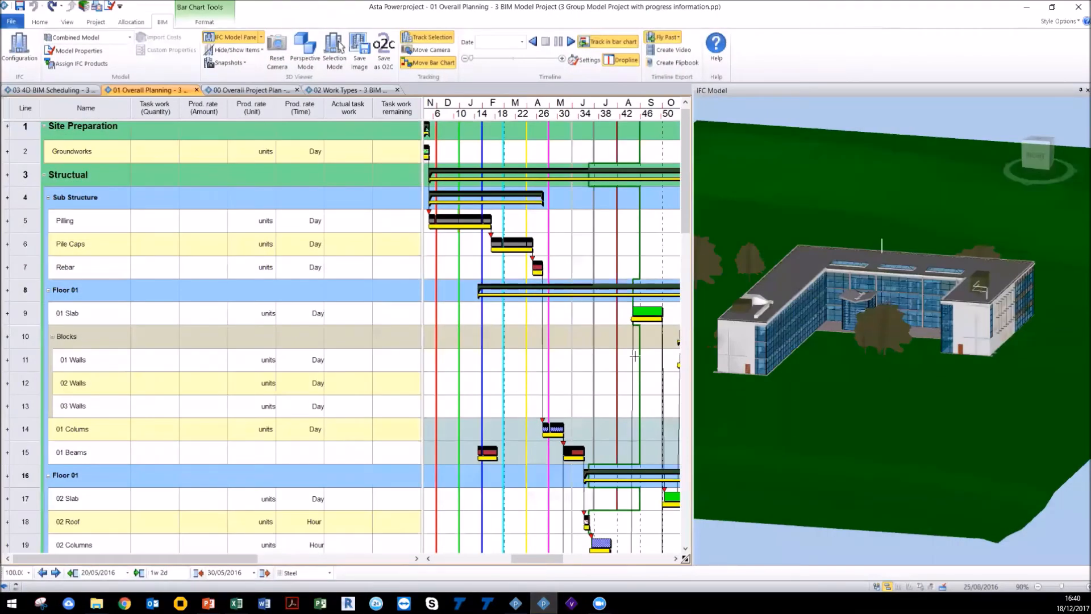
Step: Show the project tree and open the Structual chart under Programme
scroll(881, 314, "down", 3)
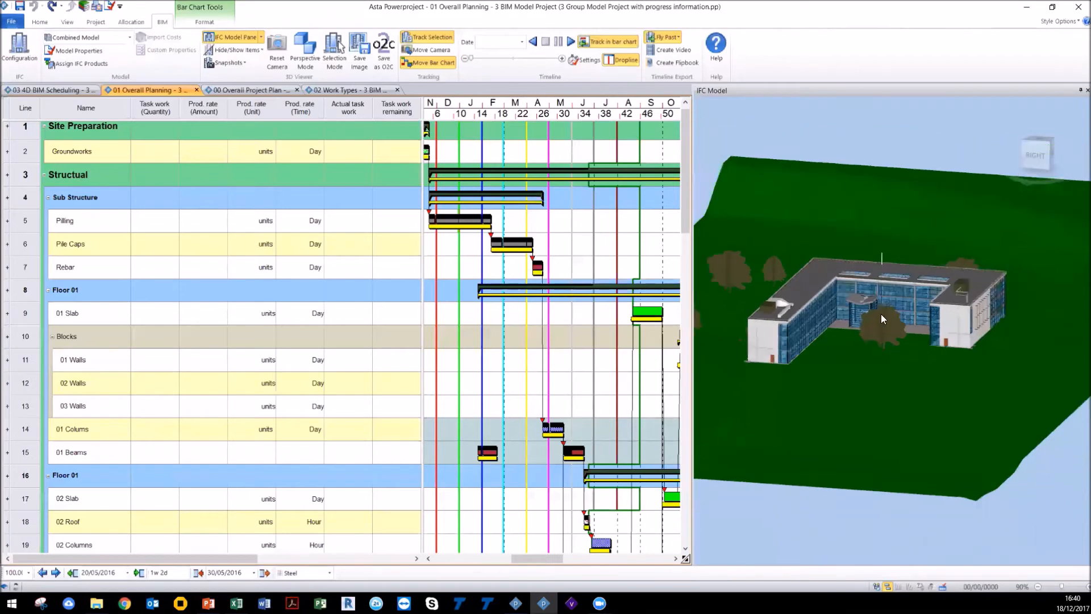
mouse_move(896, 389)
left_mouse_down()
mouse_move(885, 375)
mouse_move(900, 390)
left_mouse_up()
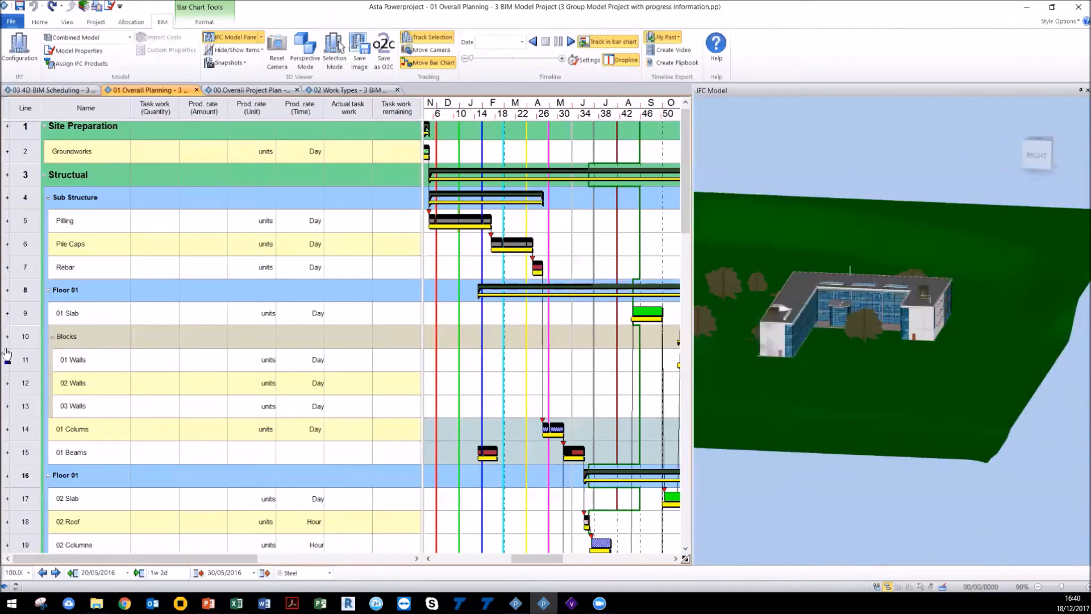
left_click_drag(2, 351, 127, 352)
left_click(15, 116)
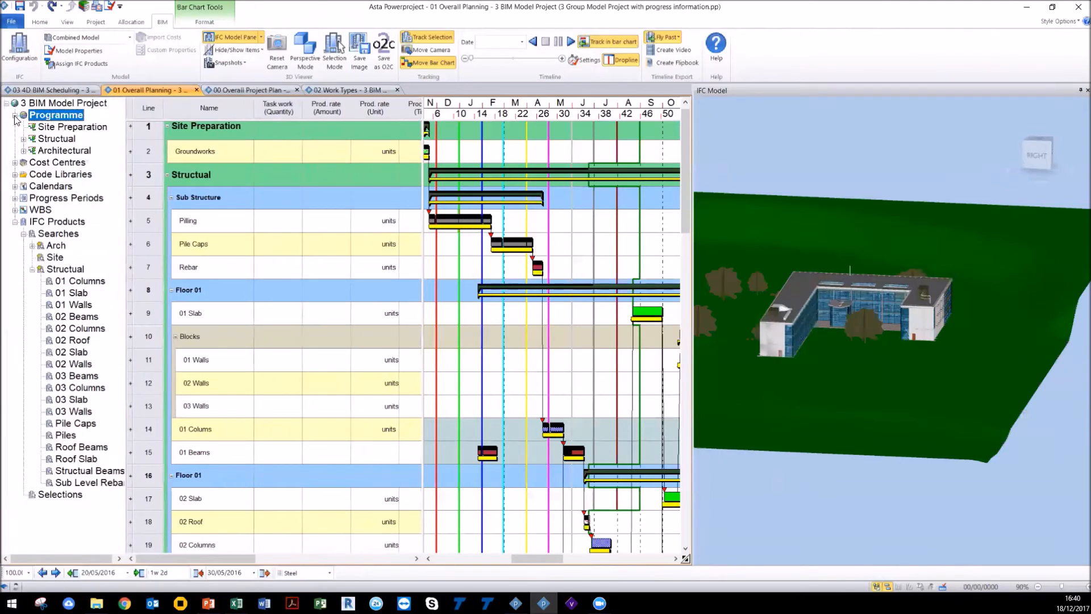
left_click(47, 139)
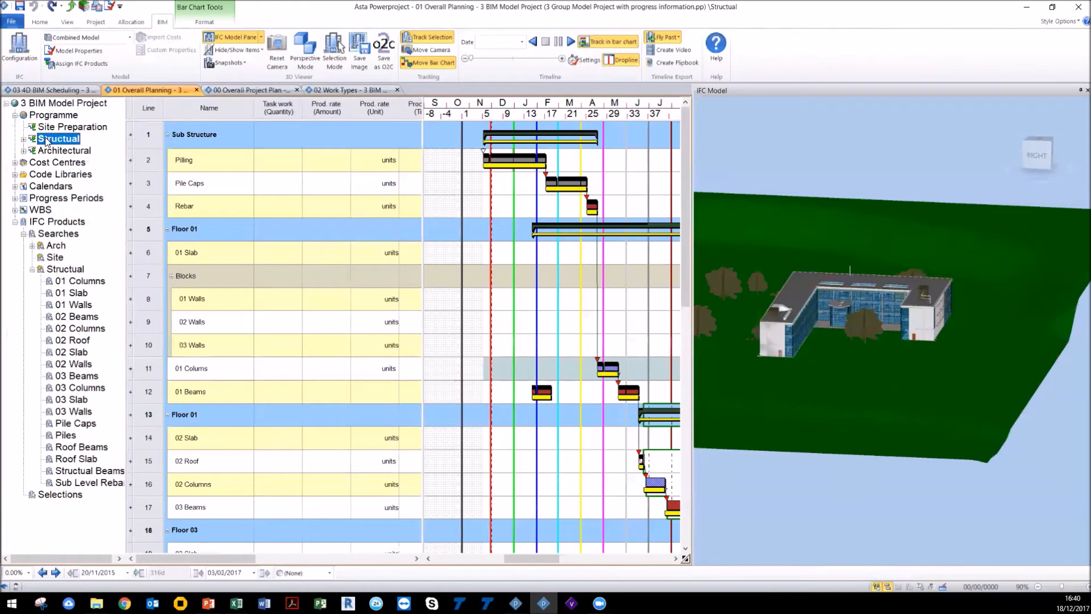
Step: Switch to the 03 4D BIM Scheduling project and show its project tree with the Programme selected
left_click(71, 90)
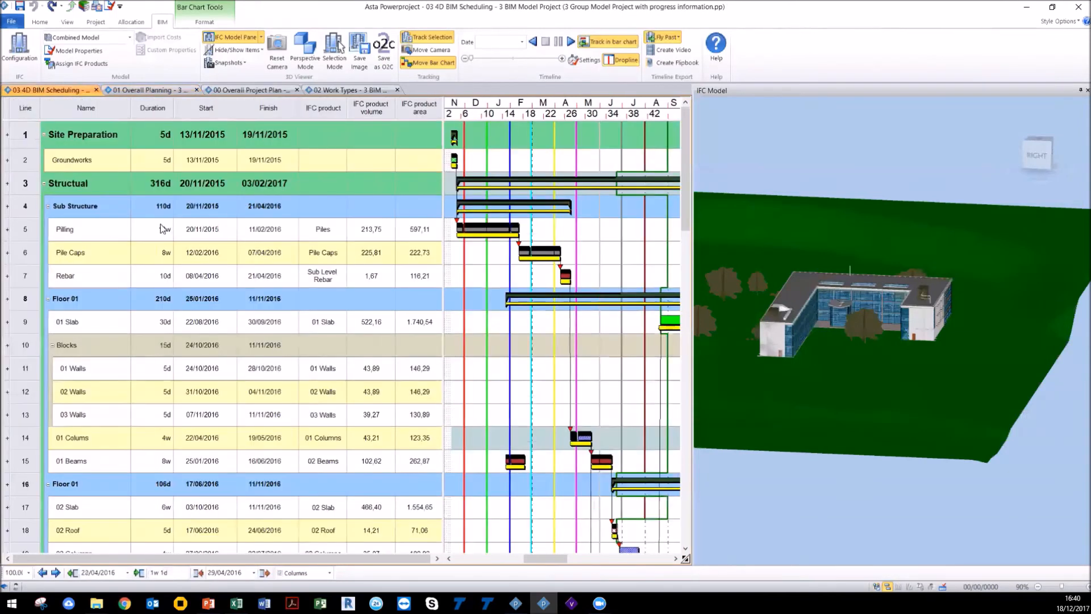
left_click_drag(5, 159, 106, 169)
left_click(15, 115)
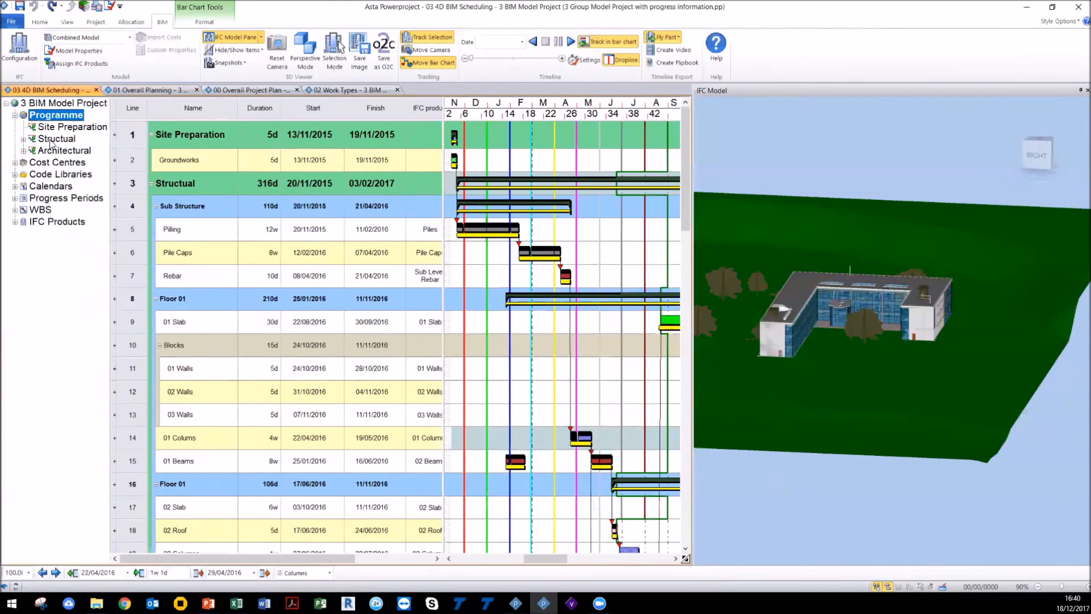
Step: Expand Architectural, open its Slabs chart, and return to the Programme chart
left_click(23, 150)
left_click(49, 151)
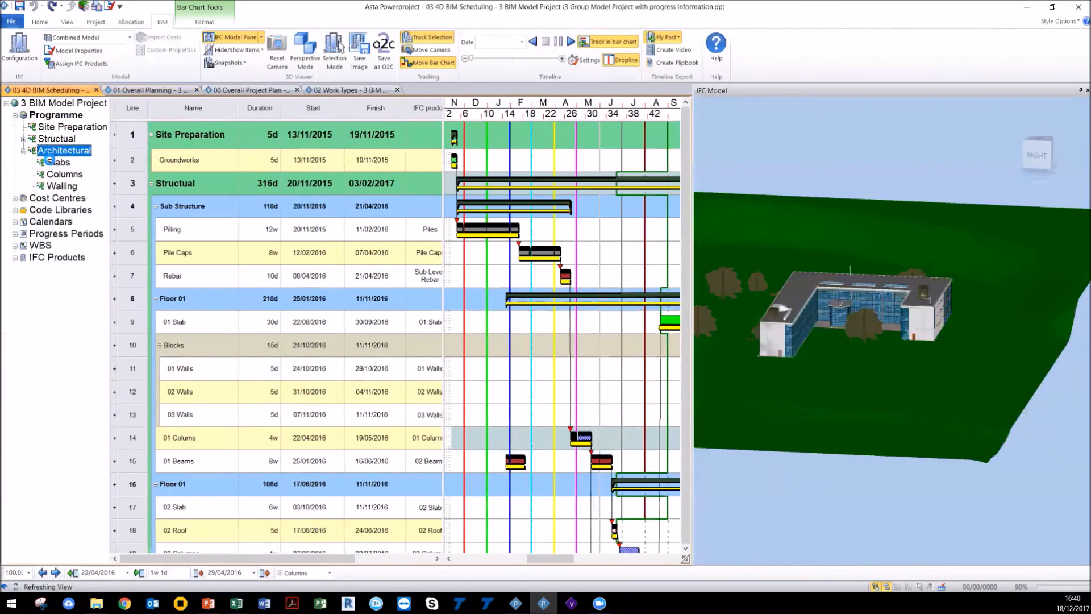
left_click(58, 163)
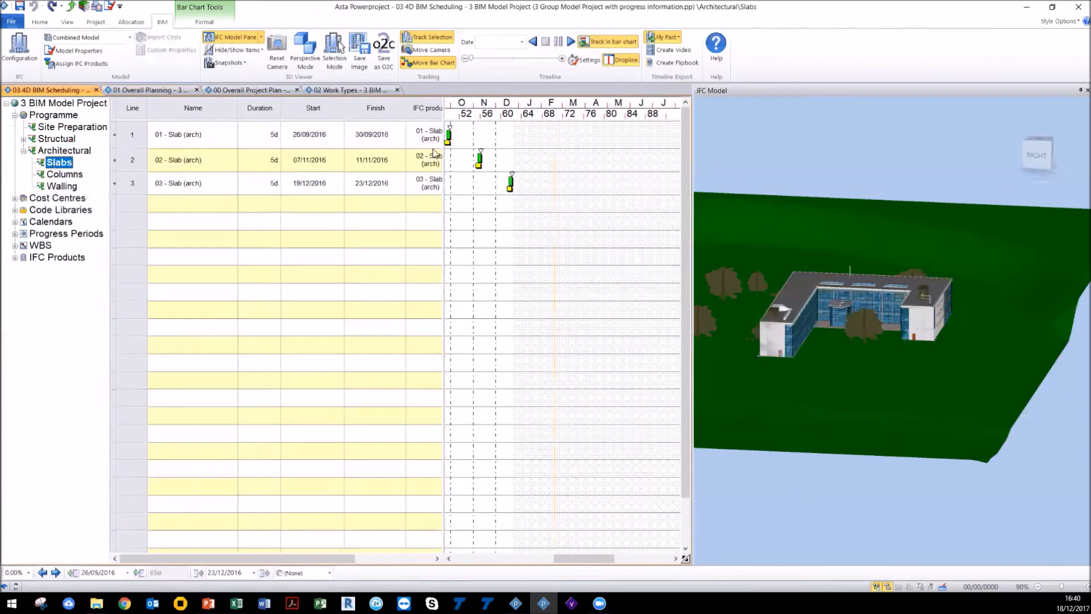
left_click(55, 115)
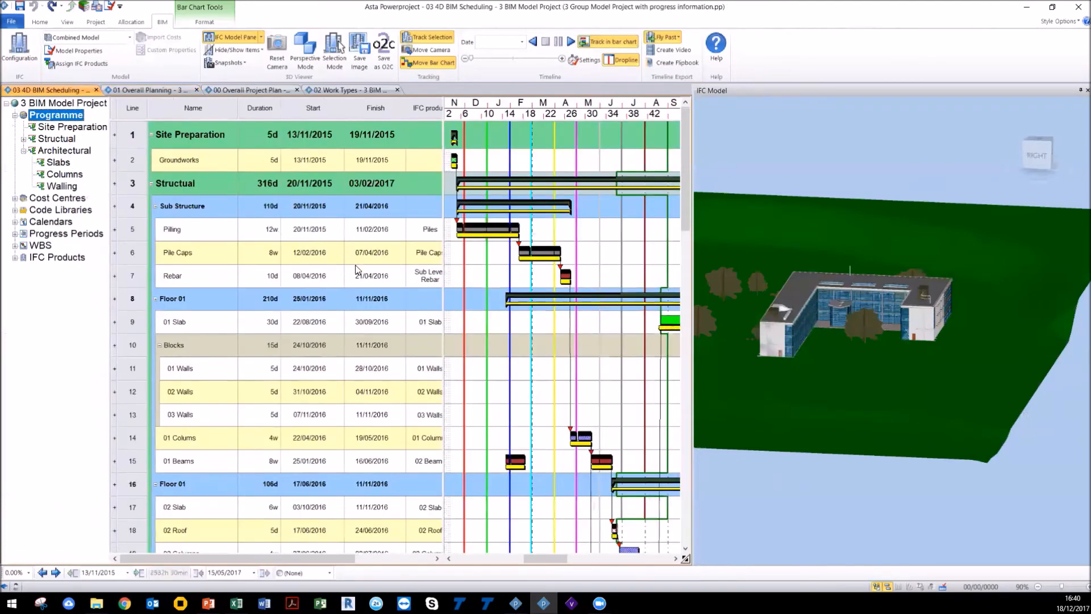
Step: Orbit the 3D model, hide the project tree, and review the IFC product volume and area columns
left_click_drag(804, 307, 803, 330)
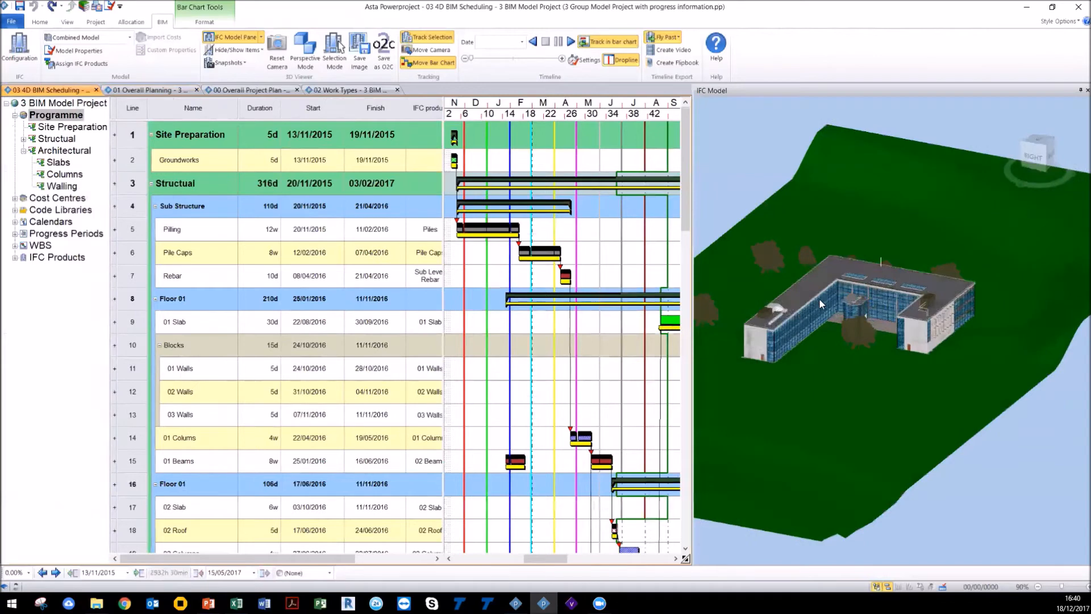
scroll(819, 299, "up", 3)
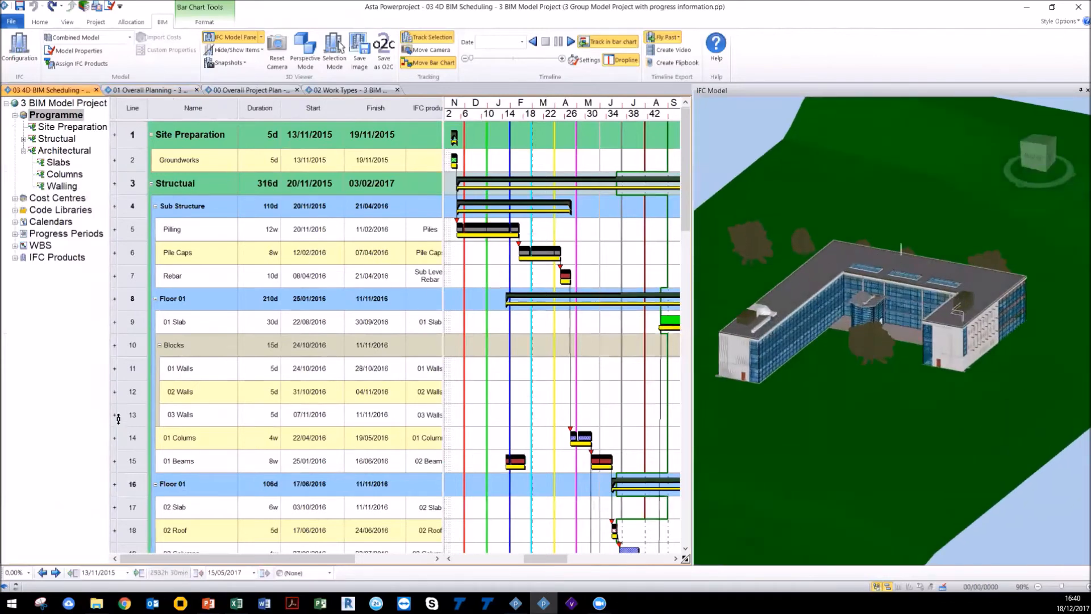
left_click_drag(117, 418, 8, 364)
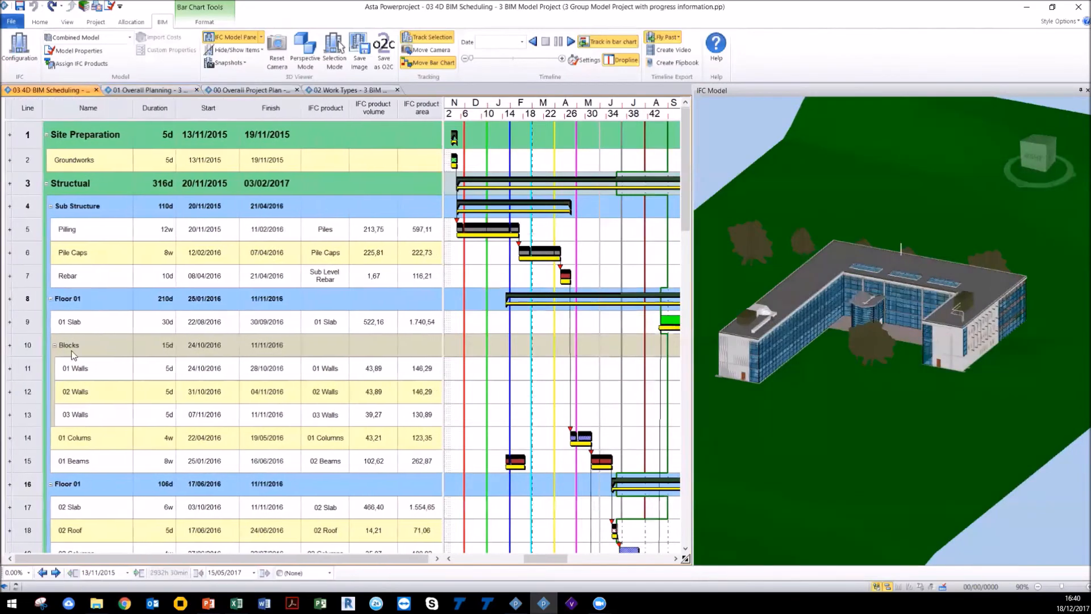
mouse_move(444, 324)
left_mouse_down()
mouse_move(518, 317)
mouse_move(445, 318)
left_mouse_up()
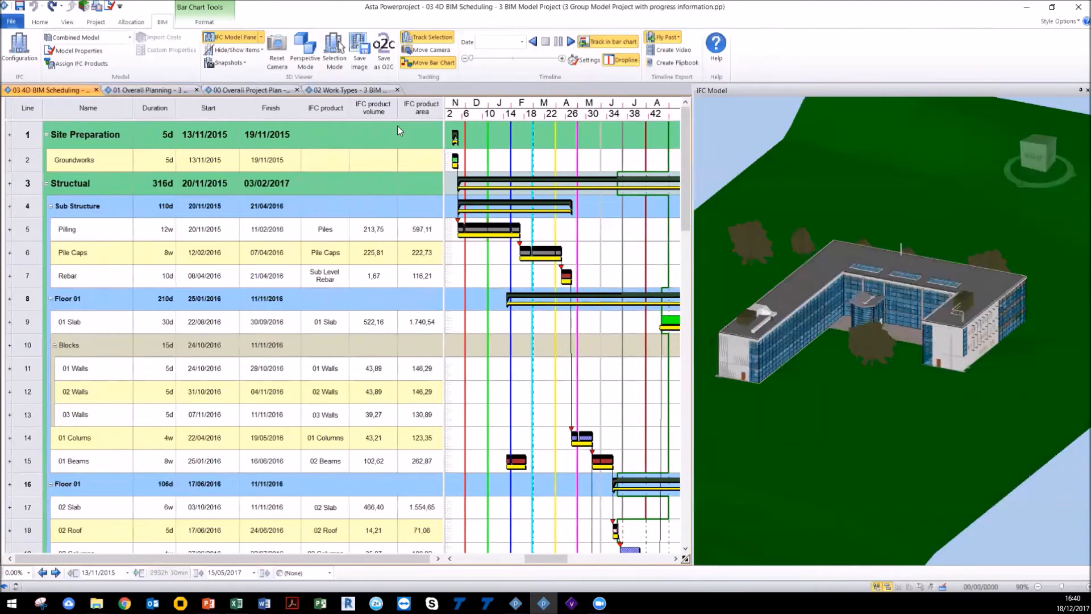
left_click(376, 104)
left_click(418, 108)
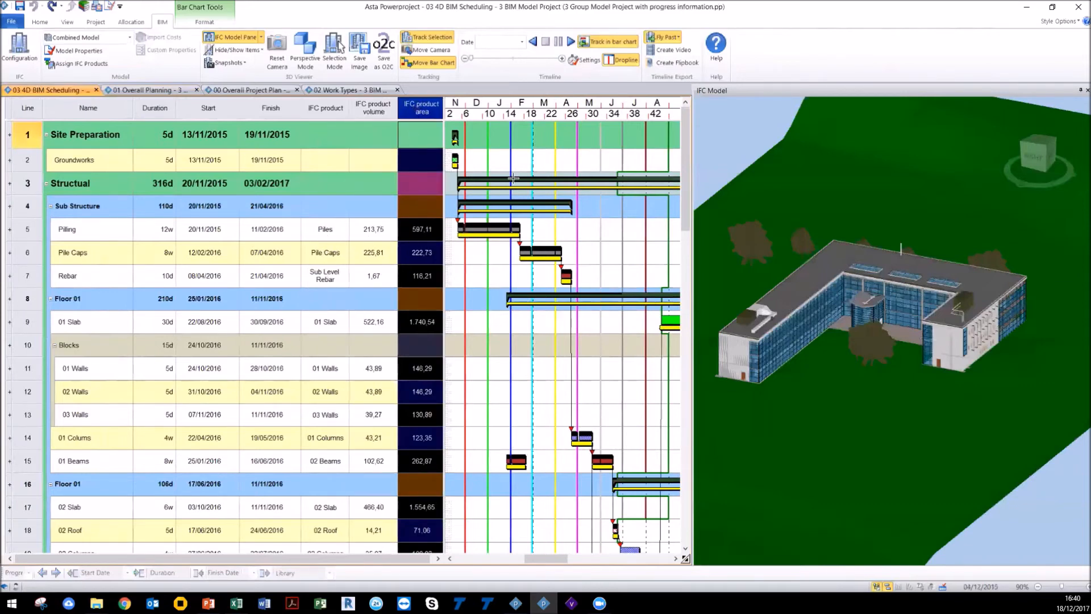
Step: Play the timeline simulation, orbit the model during playback, and stop the timeline
left_click(572, 43)
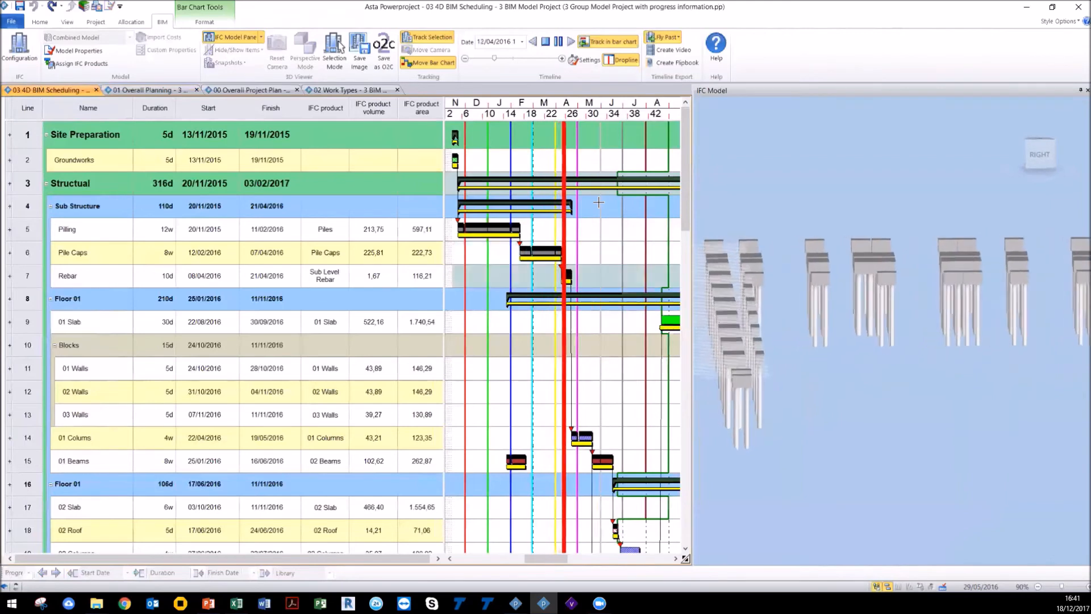
left_click(558, 44)
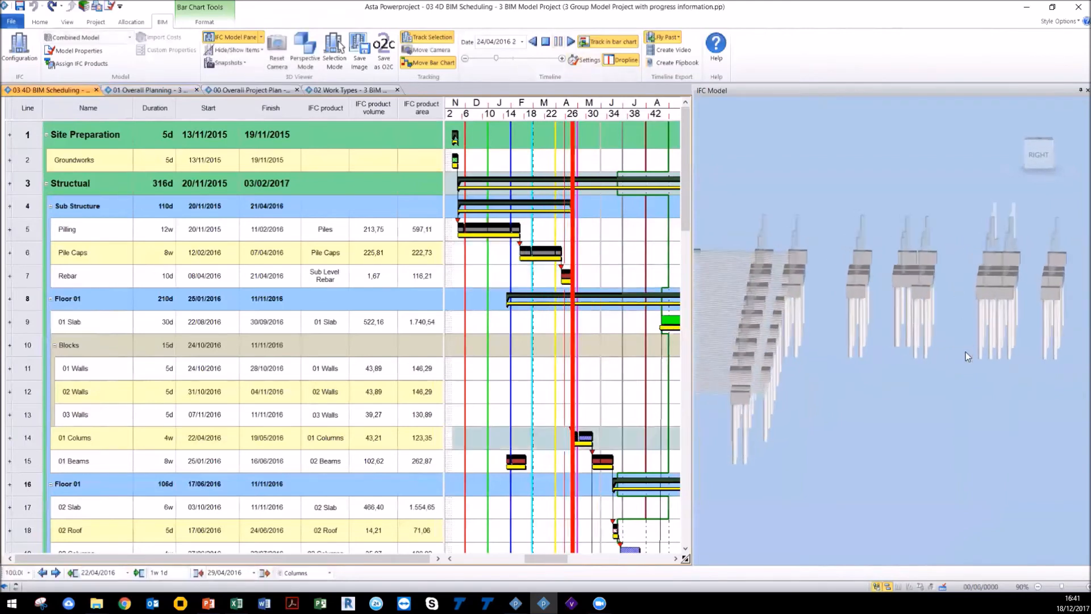
left_click_drag(898, 418, 904, 356)
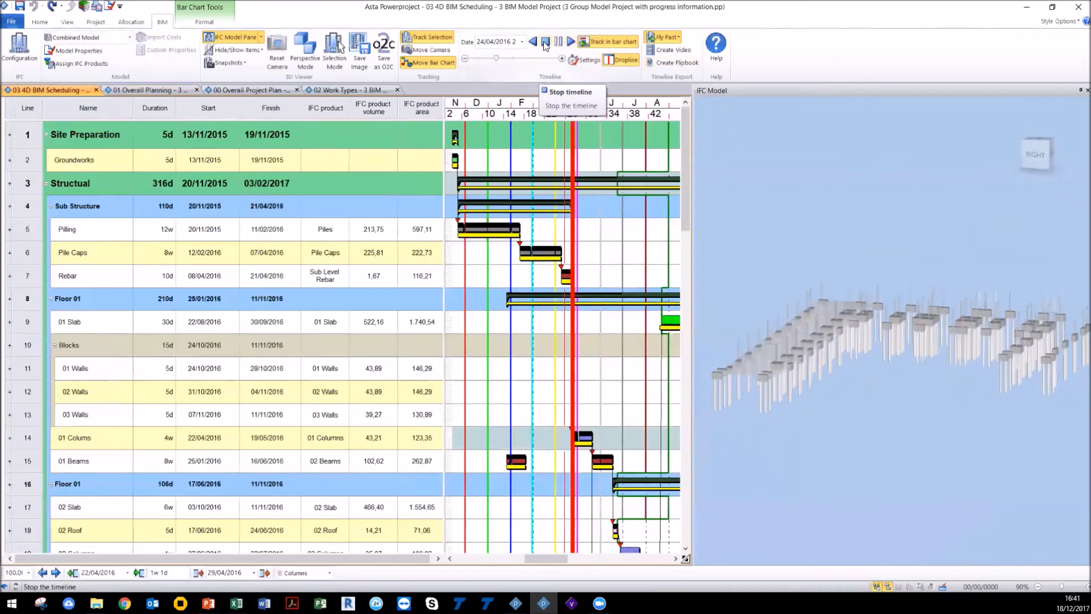
left_click(522, 42)
left_click(535, 116)
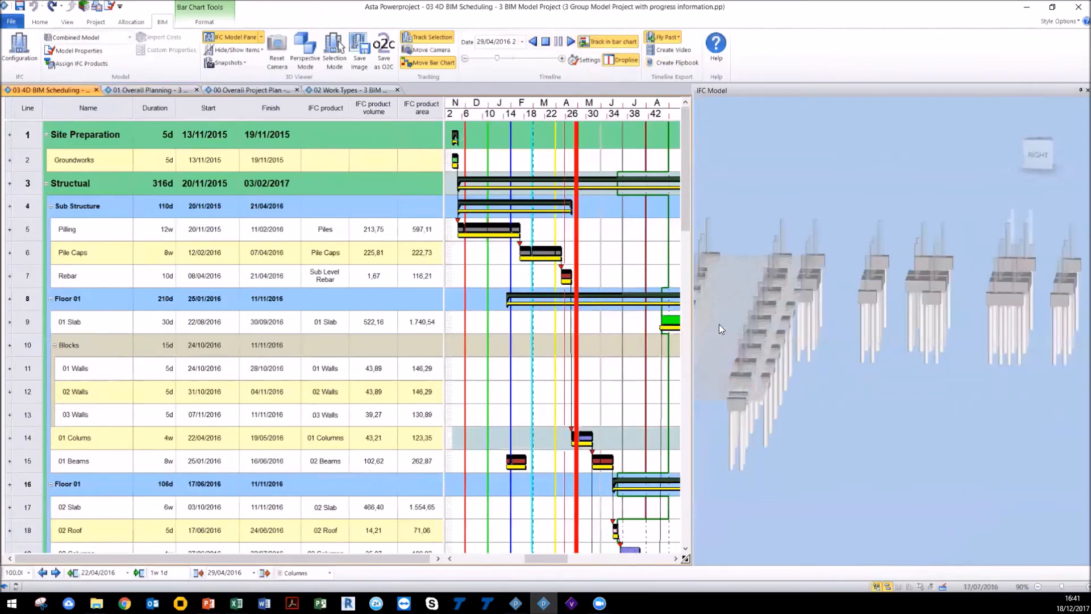
left_click_drag(778, 325, 907, 338)
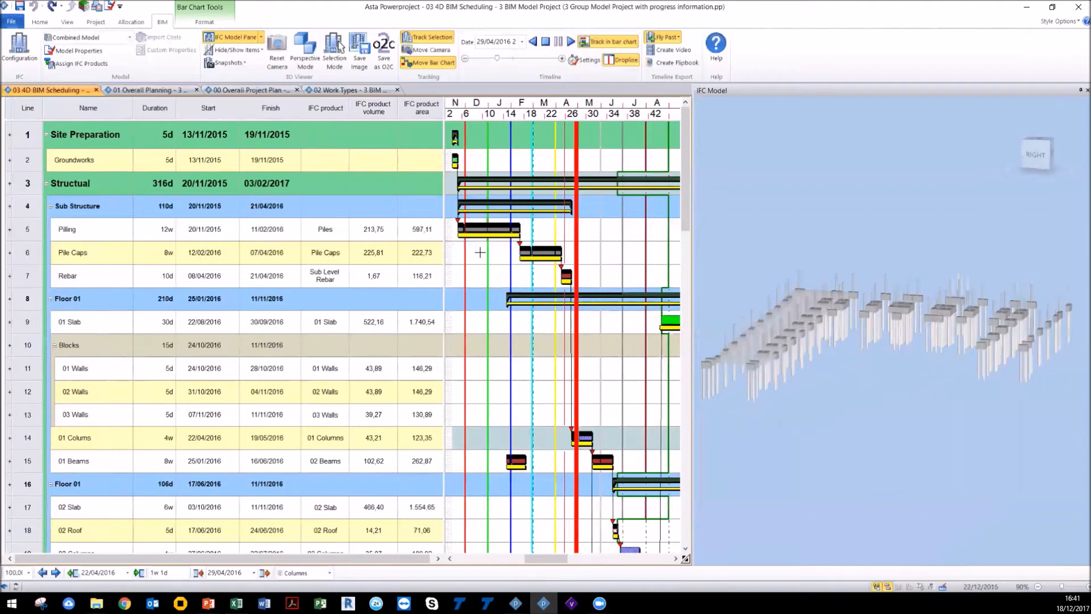
Step: Switch to the 01 Overall Planning project and hide its project tree
left_click(161, 90)
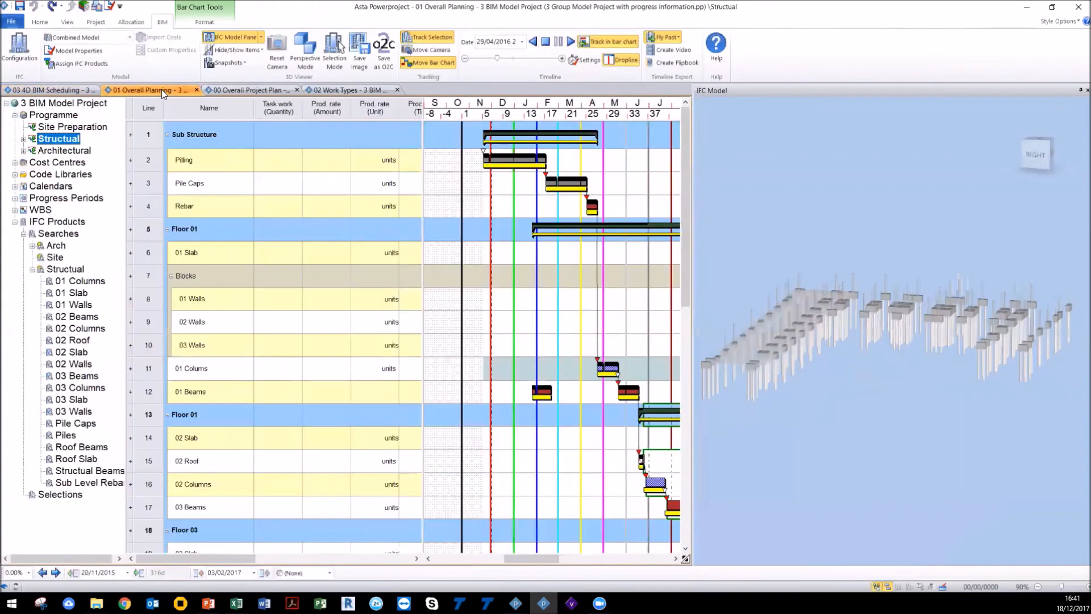
left_click(128, 166)
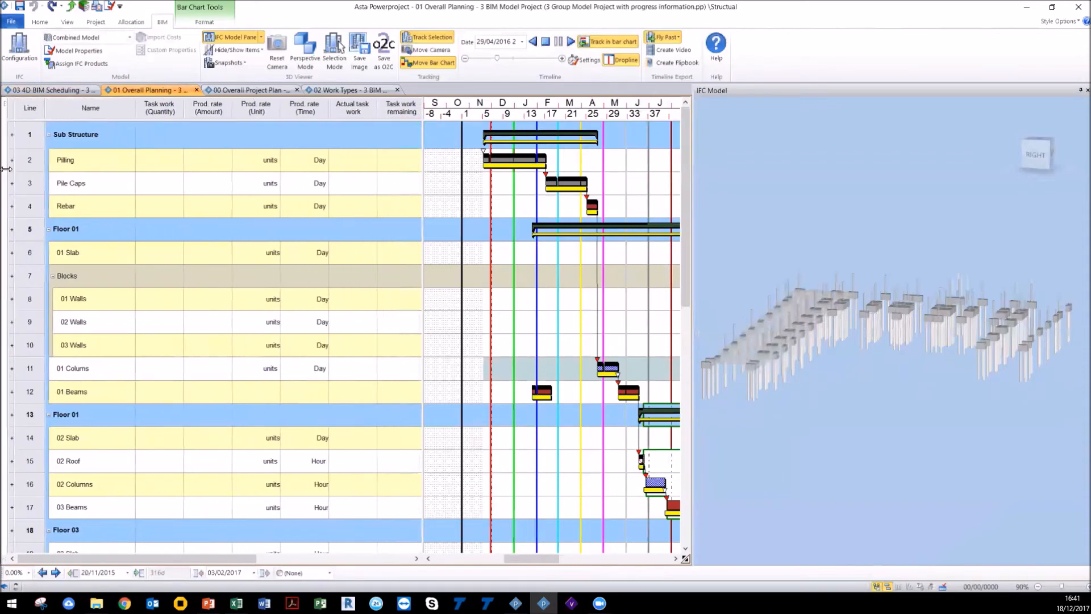
left_click(67, 22)
left_click(139, 51)
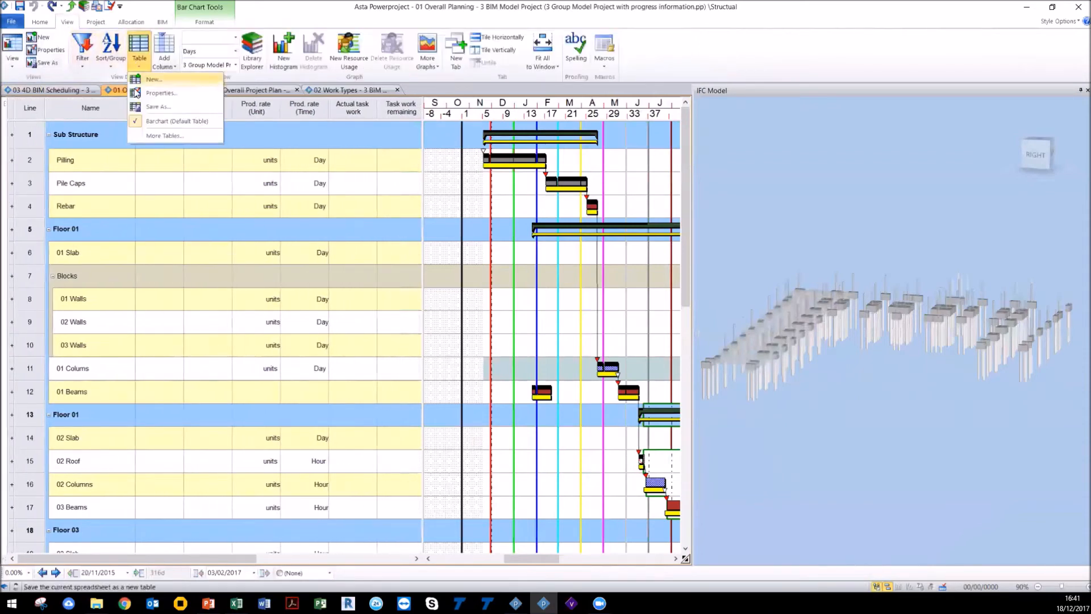
left_click(315, 13)
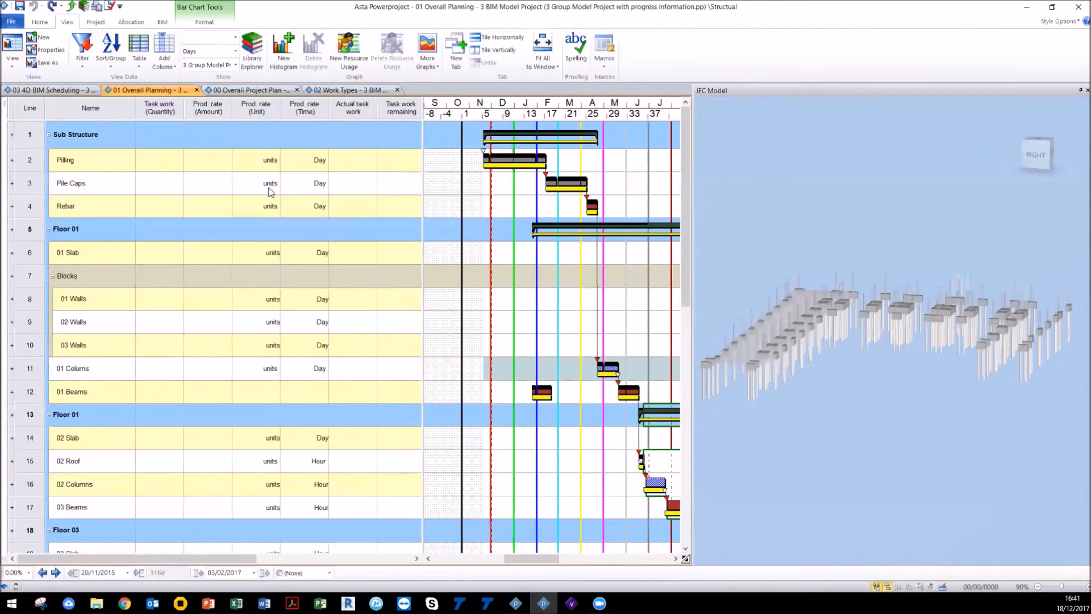
Step: Widen the spreadsheet to show all columns and browse the Add Column options from the Duration column
left_click_drag(424, 178, 637, 368)
left_click_drag(576, 559, 628, 559)
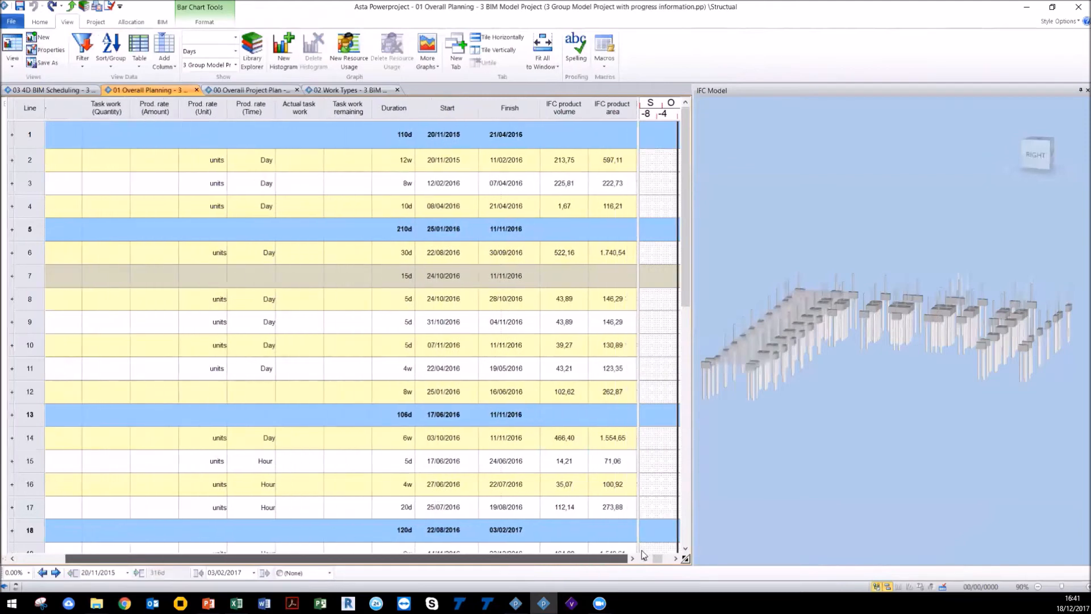
left_click_drag(638, 230, 677, 233)
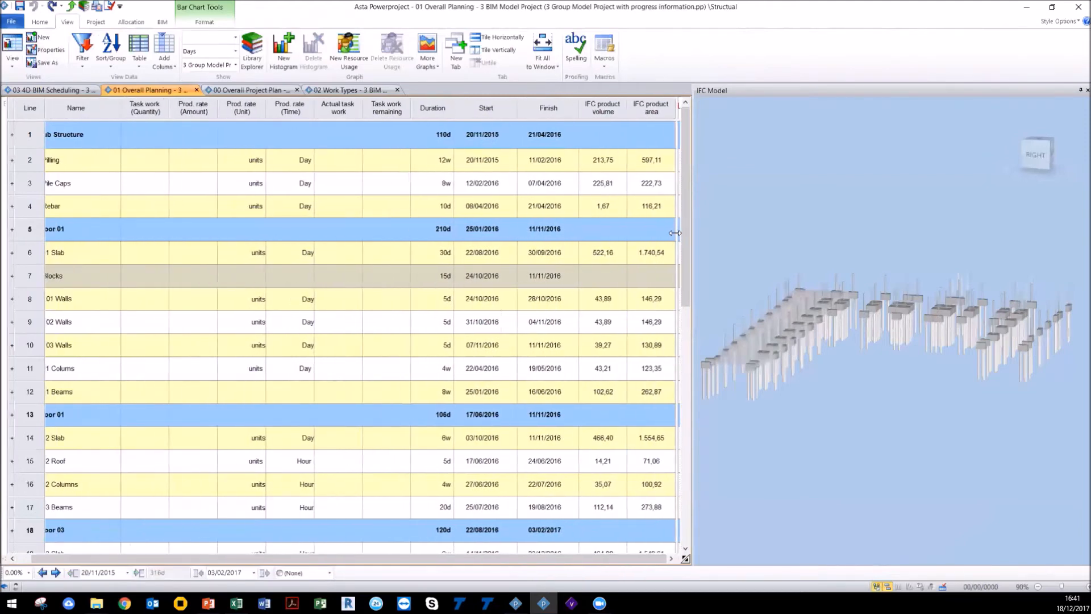
left_click(432, 109)
right_click(430, 115)
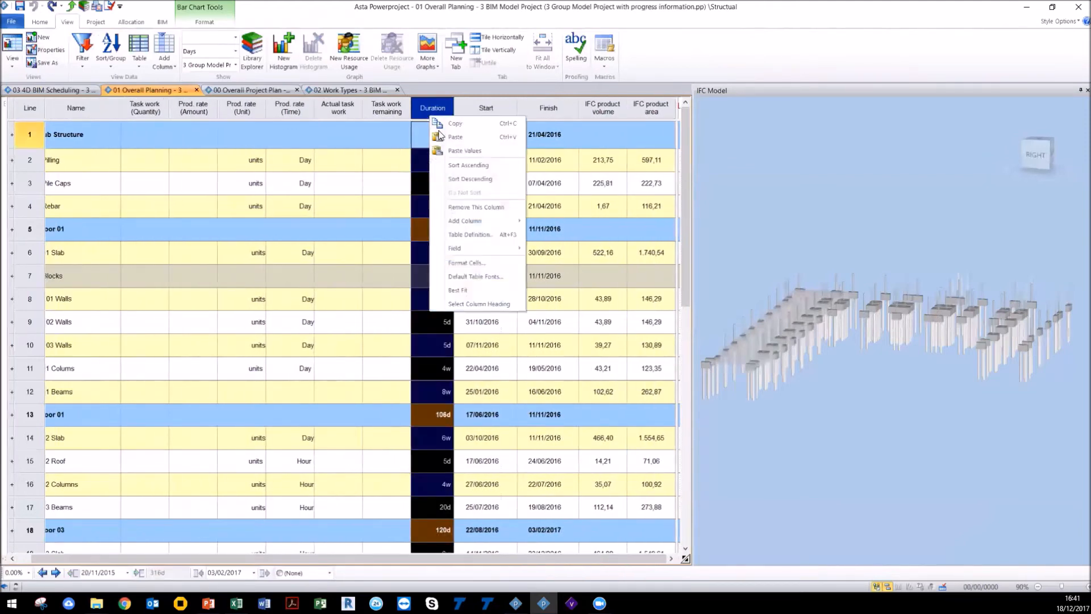
mouse_move(480, 222)
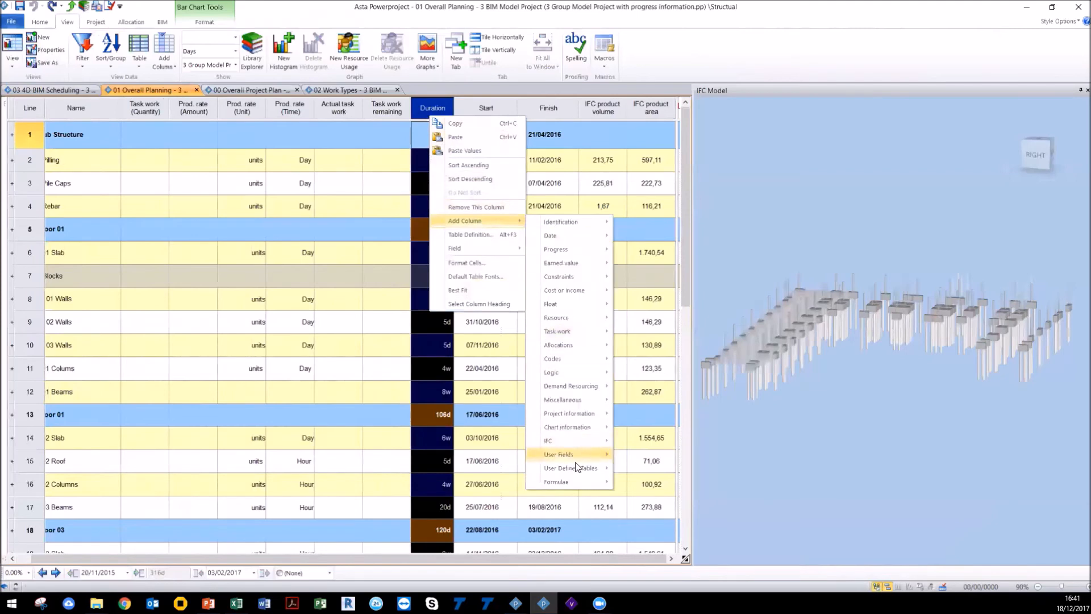
mouse_move(580, 482)
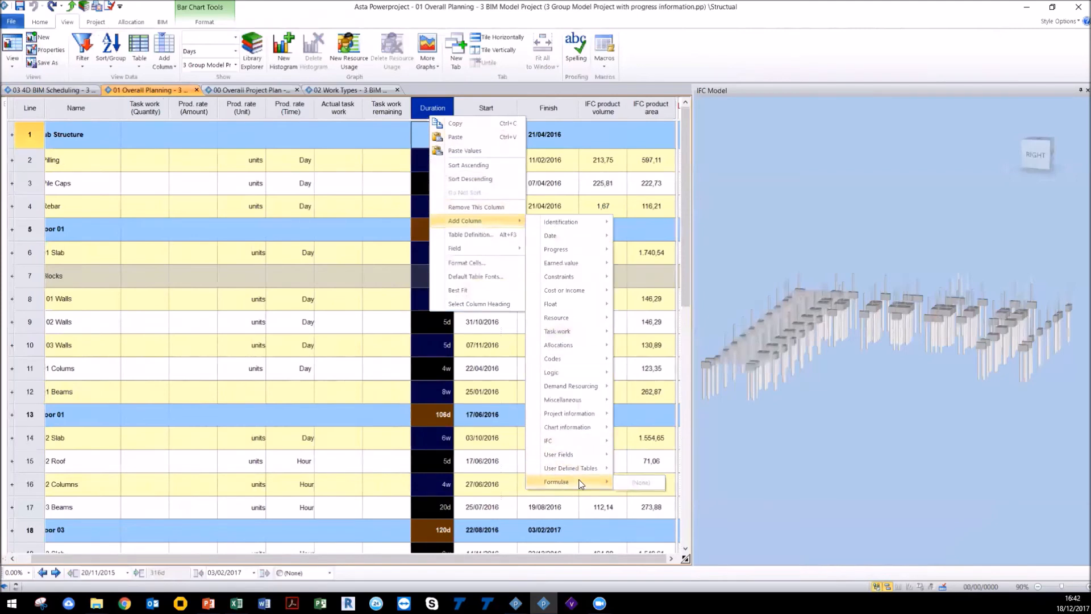
left_click(760, 50)
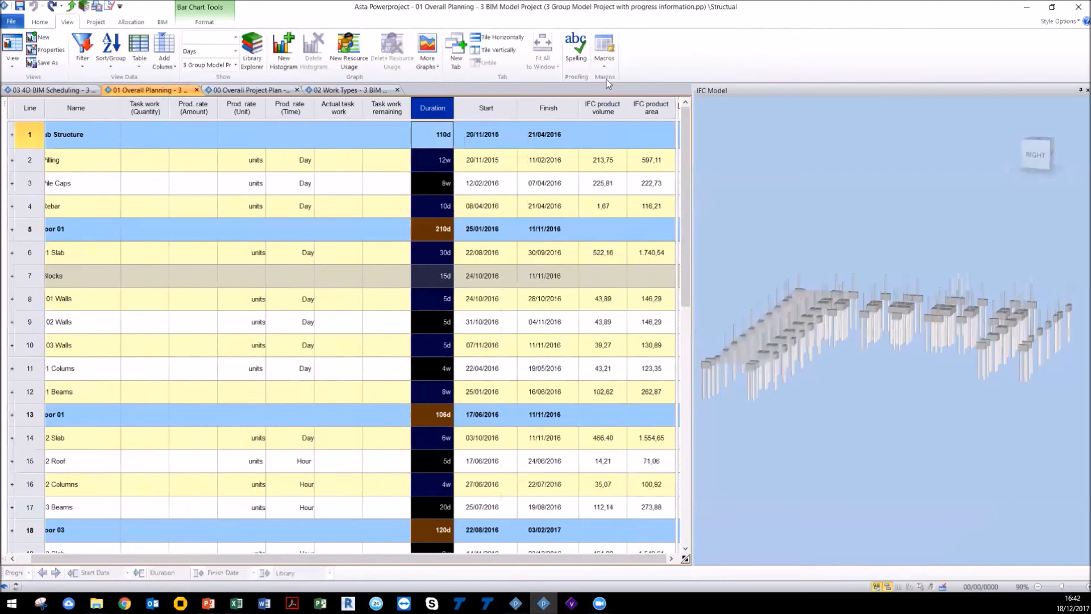
Step: Browse the Add Column submenus from the IFC product volume column heading
left_click(601, 113)
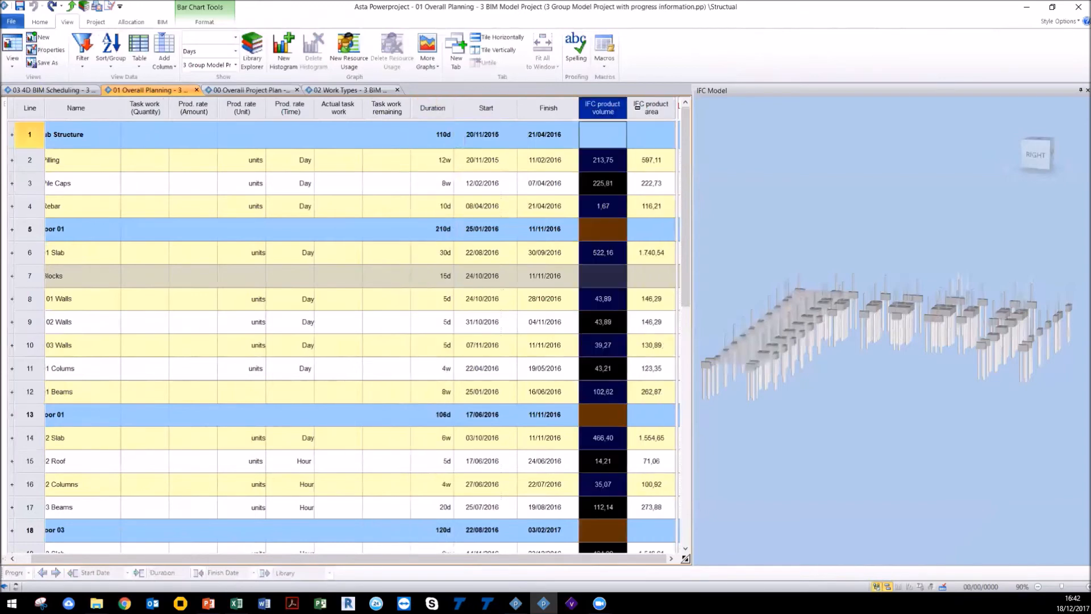
right_click(617, 110)
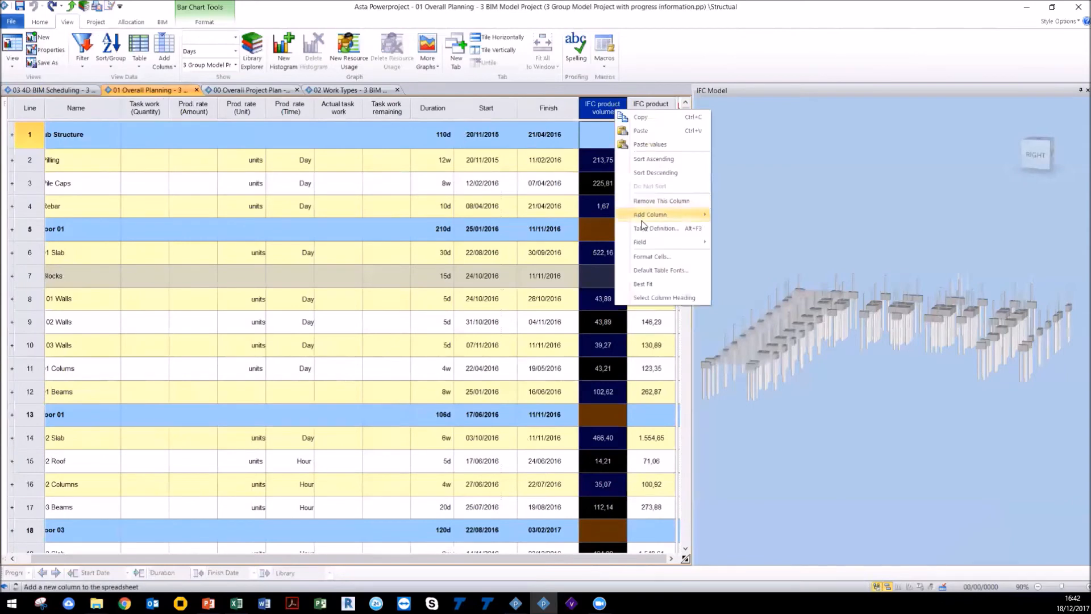
mouse_move(642, 214)
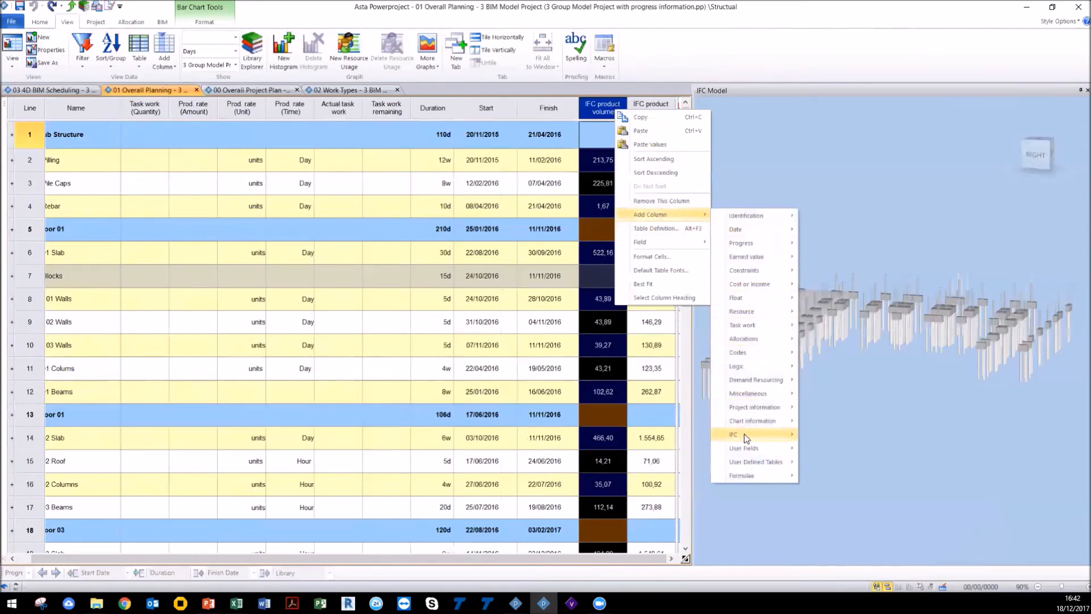
mouse_move(746, 438)
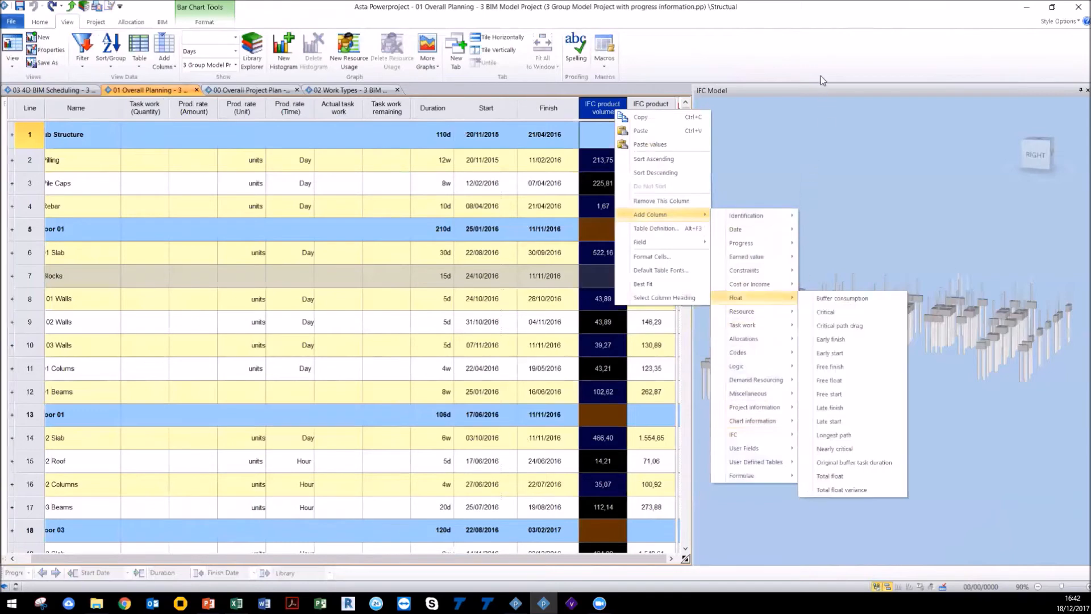
left_click(824, 61)
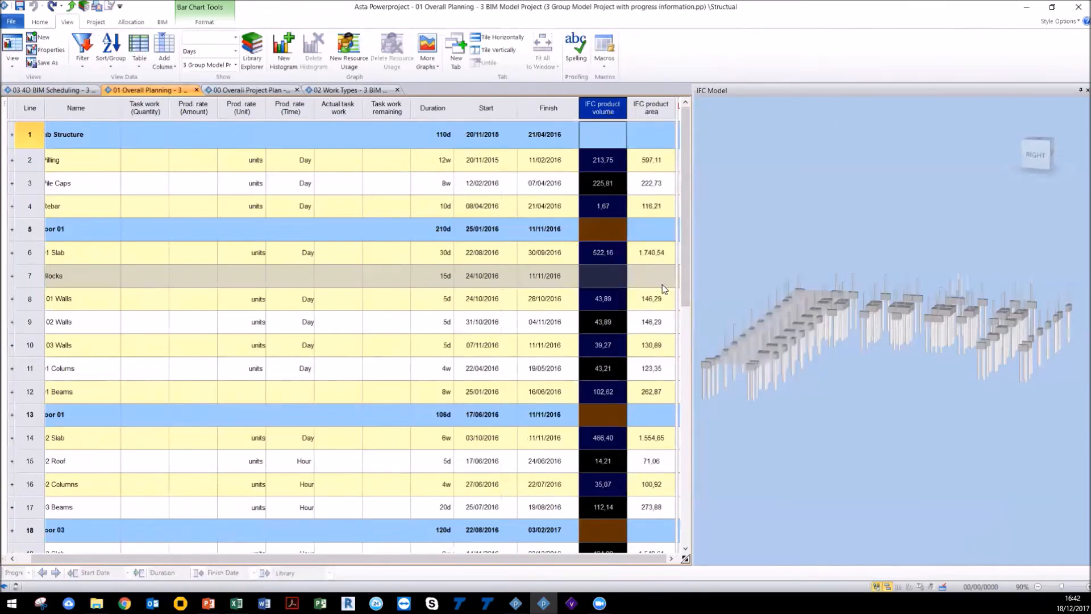
Step: Move the IFC product area column next to the Name column and bring the bar chart back beside the spreadsheet
left_click(654, 115)
left_click_drag(651, 105, 145, 136)
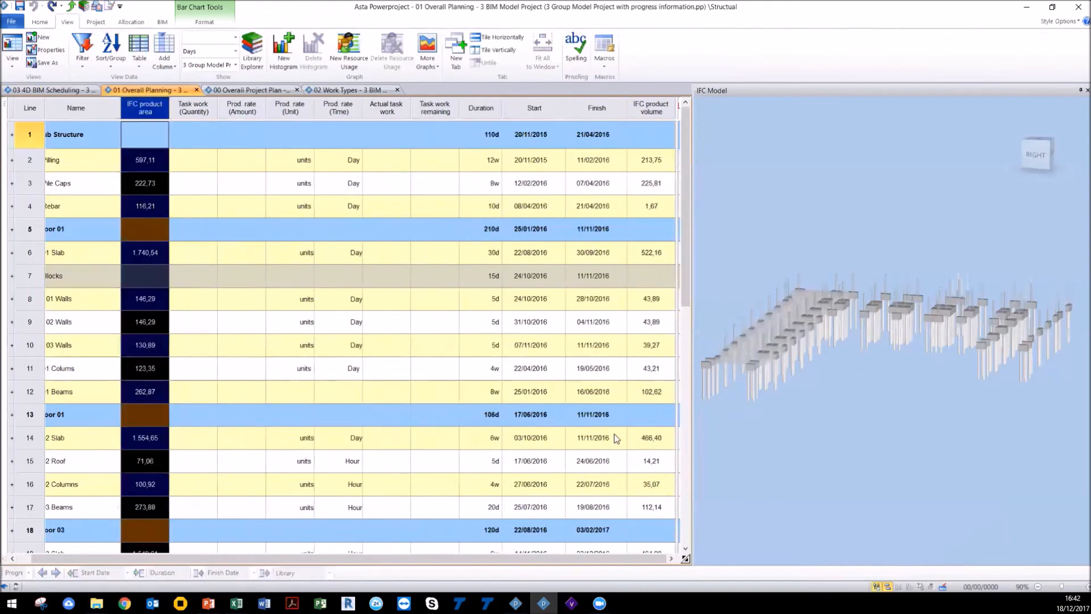
left_click_drag(682, 316, 502, 288)
left_click(190, 329)
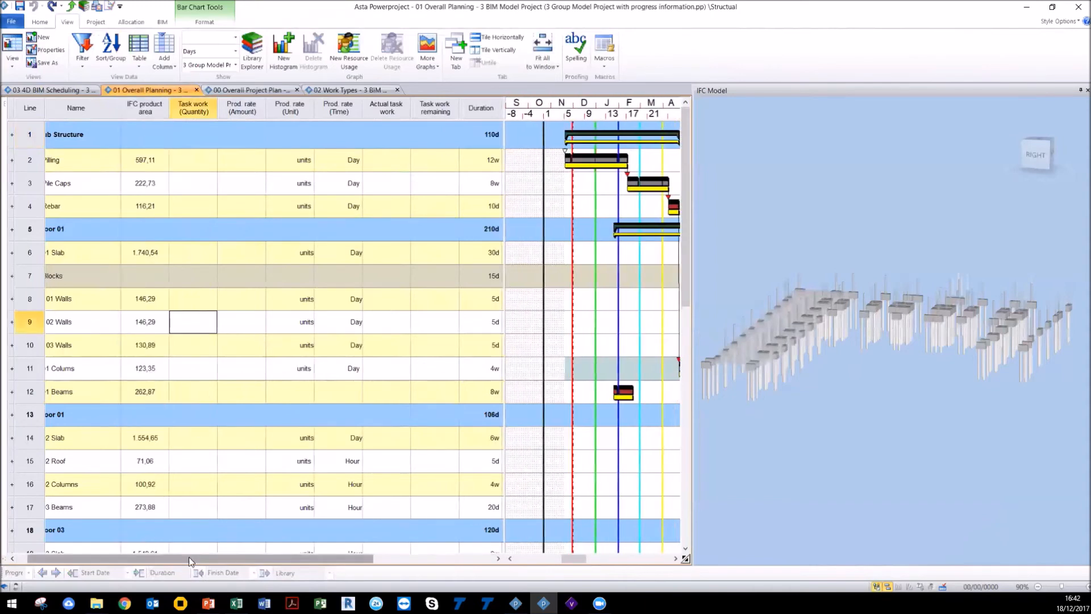
left_click_drag(189, 557, 179, 557)
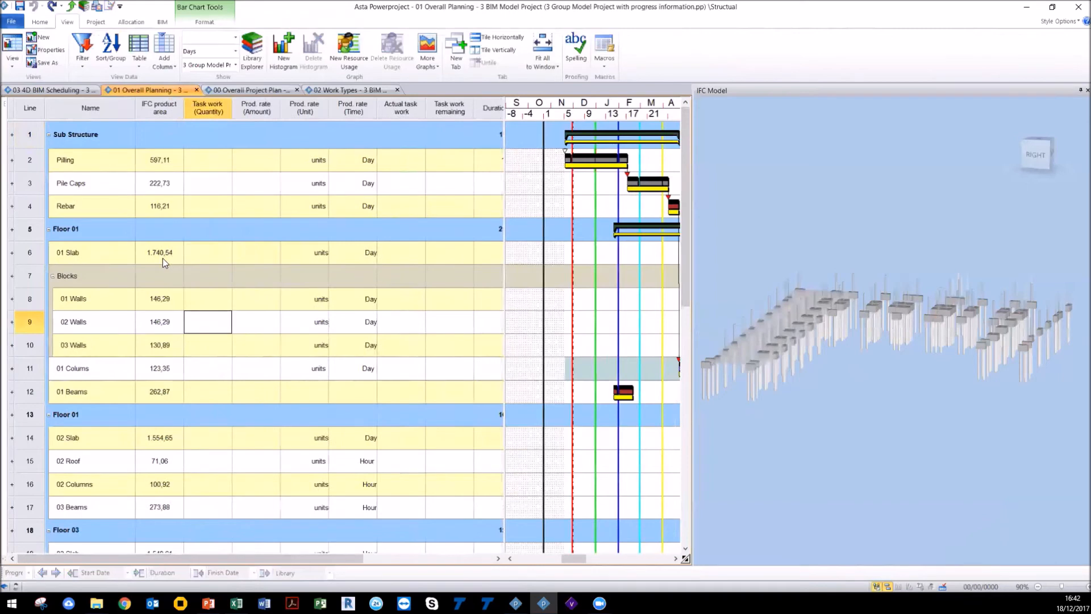
Step: Stop the timeline to show the full model and select the 01 Slab task's IFC product area cell
left_click(162, 21)
left_click(552, 45)
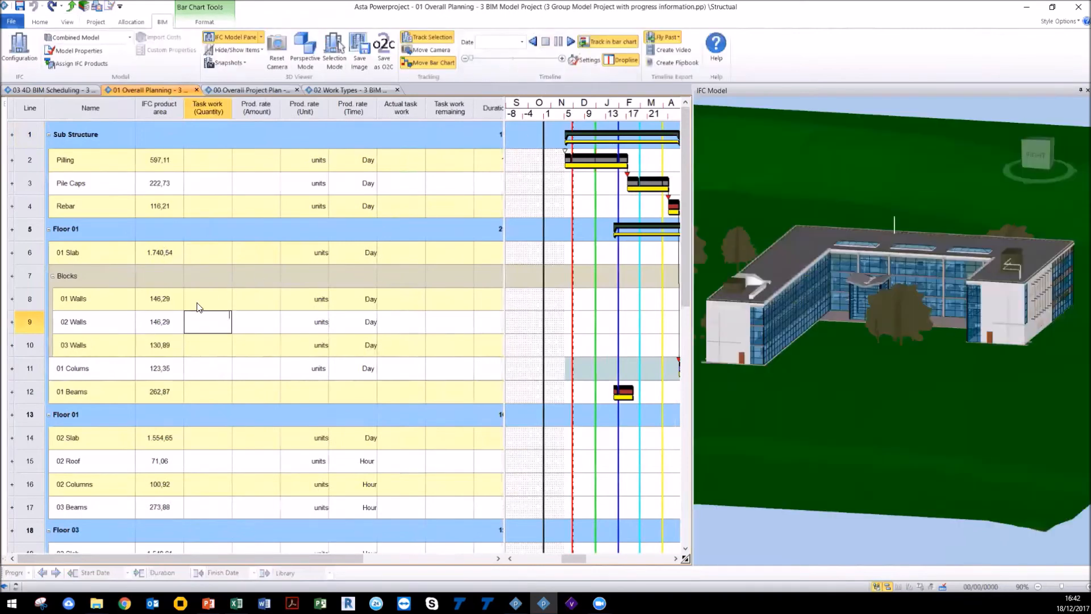
left_click(159, 320)
left_click(163, 257)
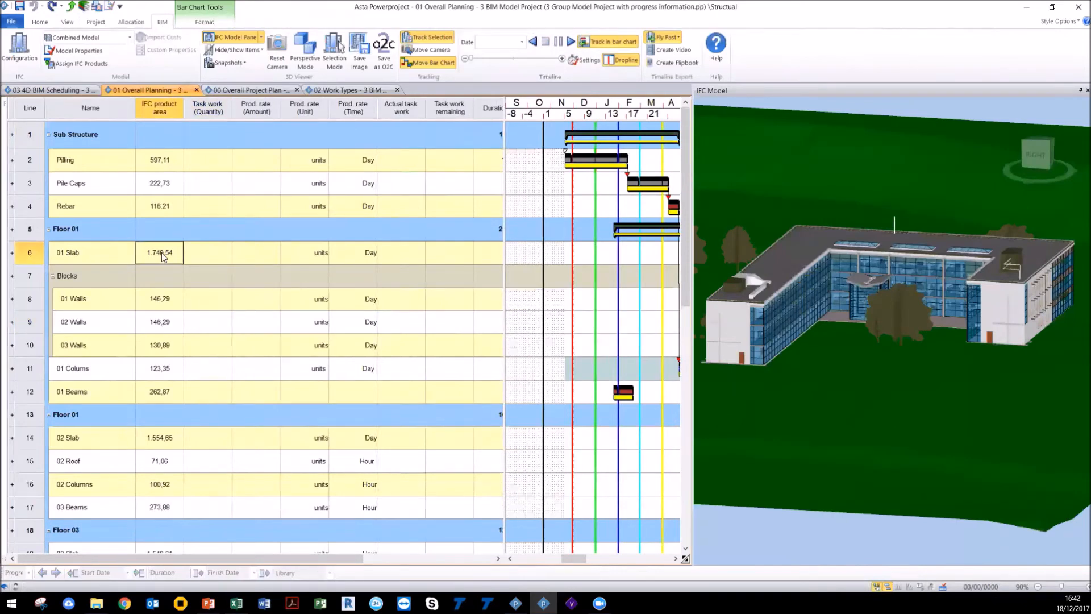
Step: Copy the 01 Slab IFC product area value and paste it into the task's Task work (Quantity) cell
right_click(161, 254)
left_click(185, 275)
left_click(197, 254)
key("ctrl+v")
left_click(499, 255)
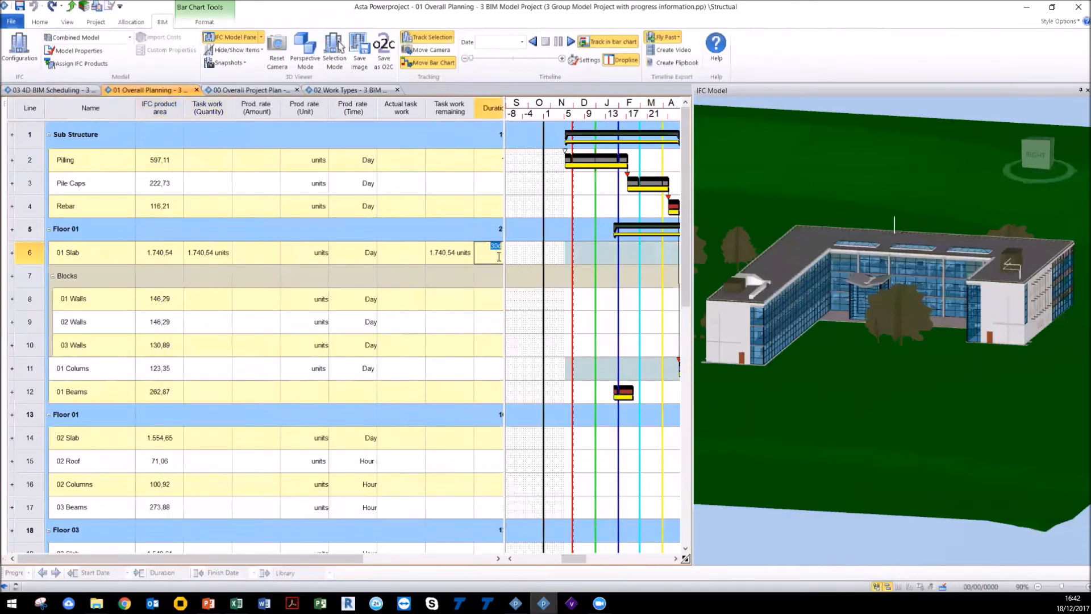
Step: Widen the spreadsheet to reveal the Duration column and fill the 01 Slab duration cell with yellow
left_click_drag(504, 254, 515, 254)
left_click_drag(522, 257, 520, 256)
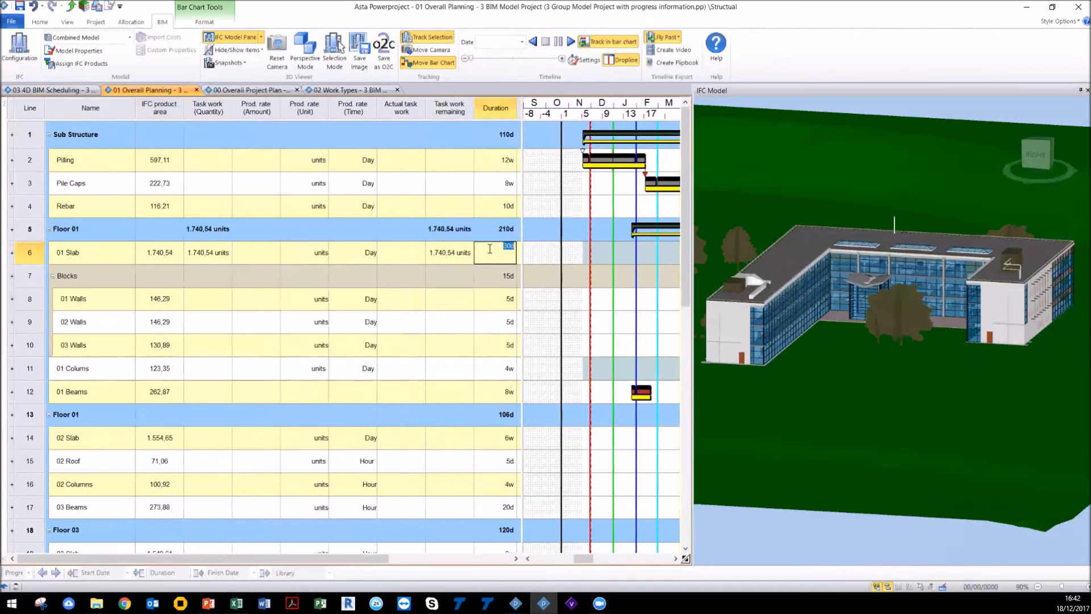
left_click(65, 22)
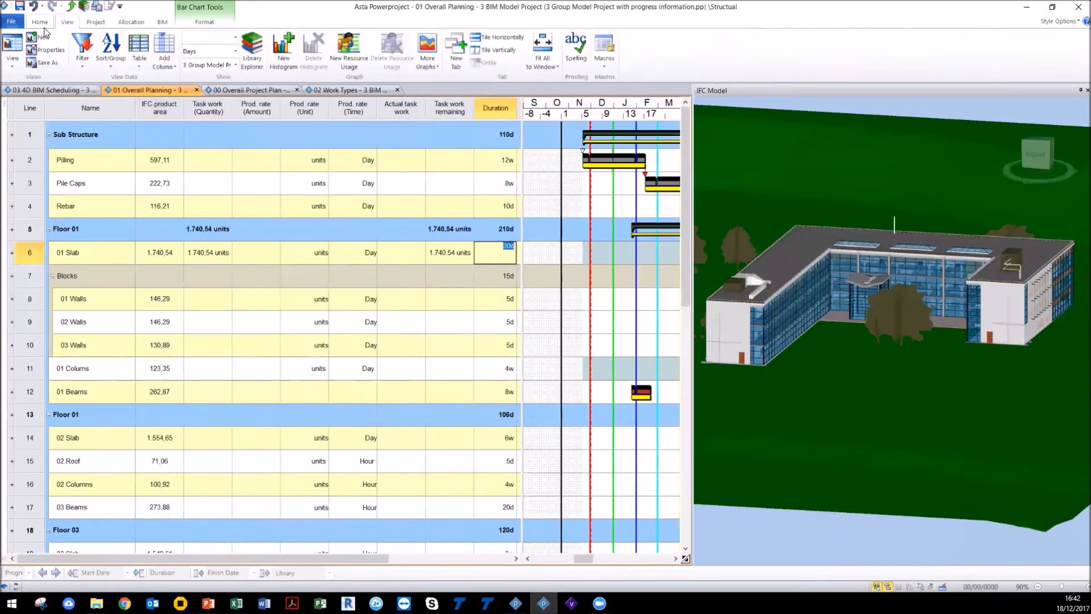
left_click(42, 24)
left_click(139, 59)
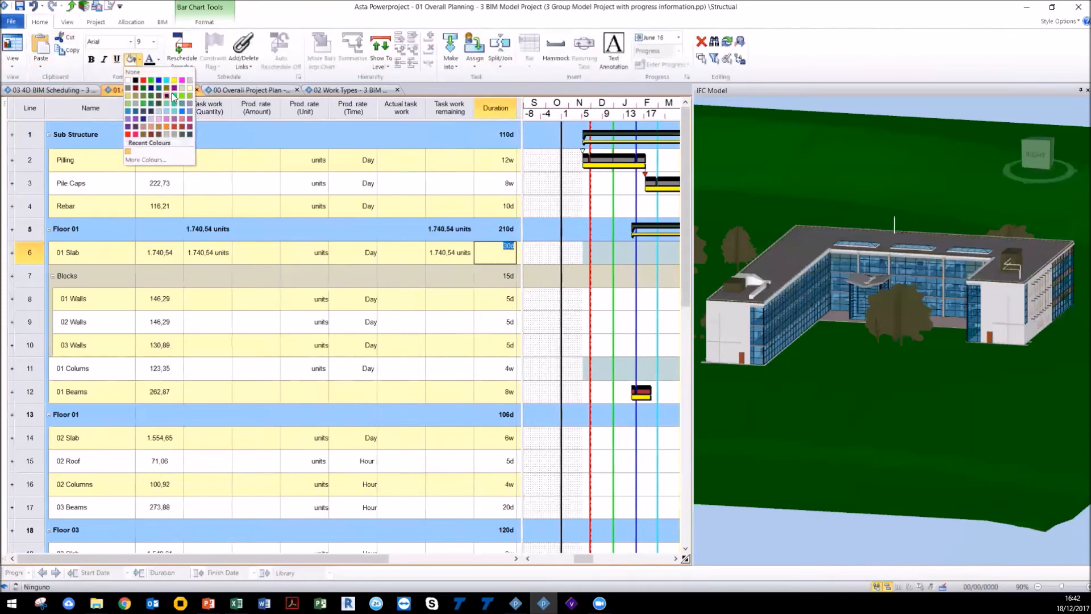
left_click(149, 132)
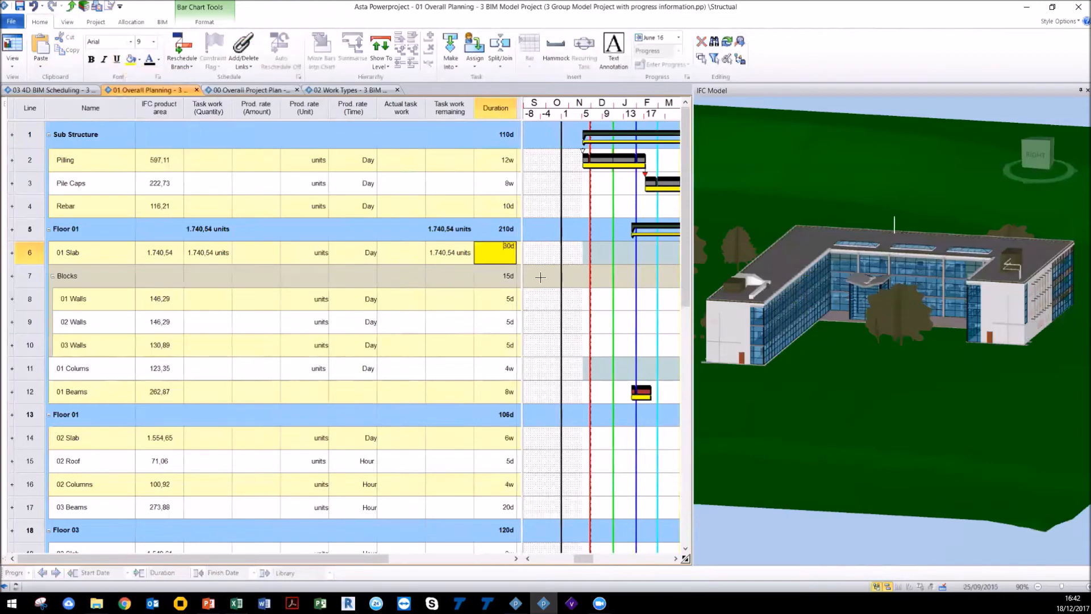
left_click(546, 295)
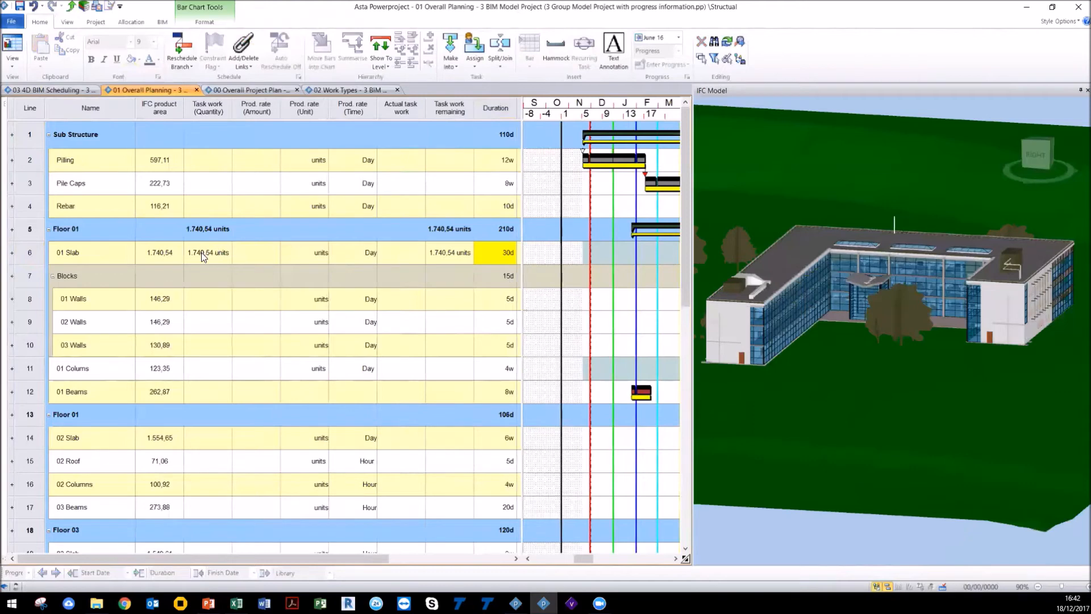
Step: Set the 01 Slab production rate to 250 units per Day
left_click(247, 251)
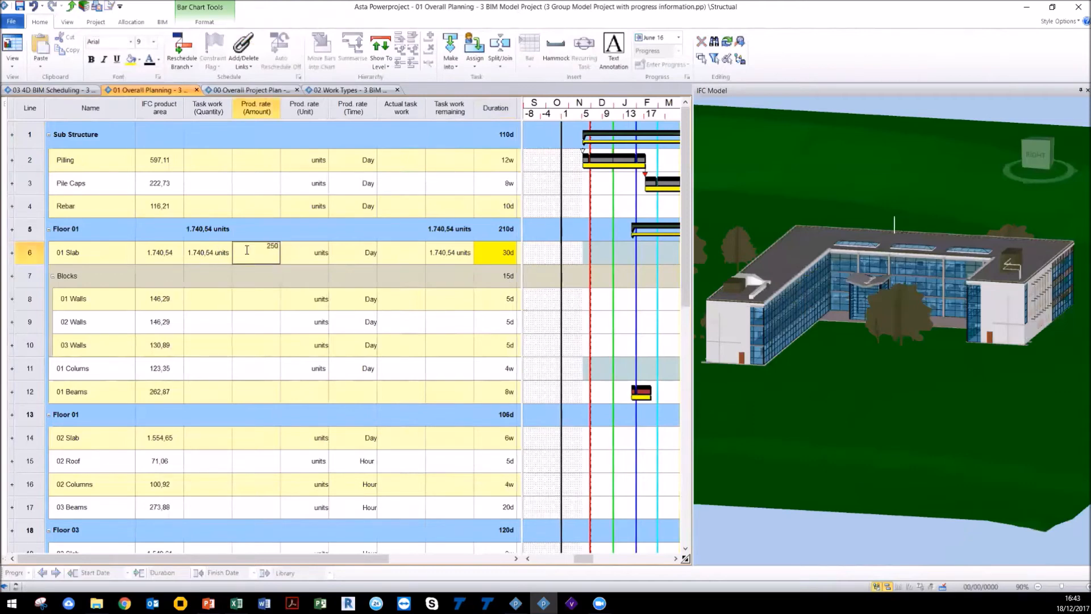
left_click(325, 251)
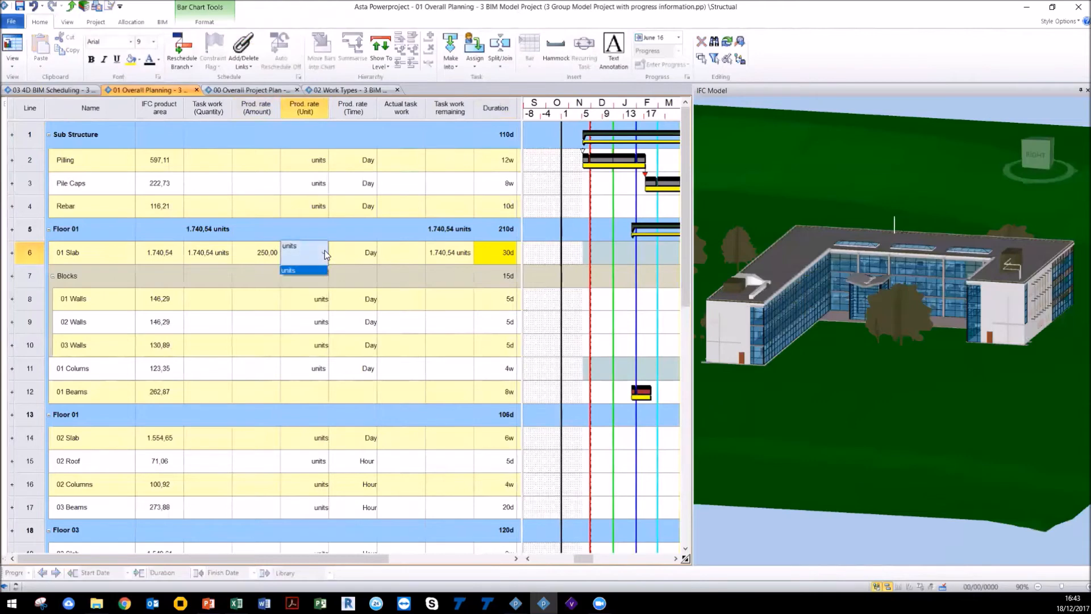
left_click(360, 252)
left_click(368, 256)
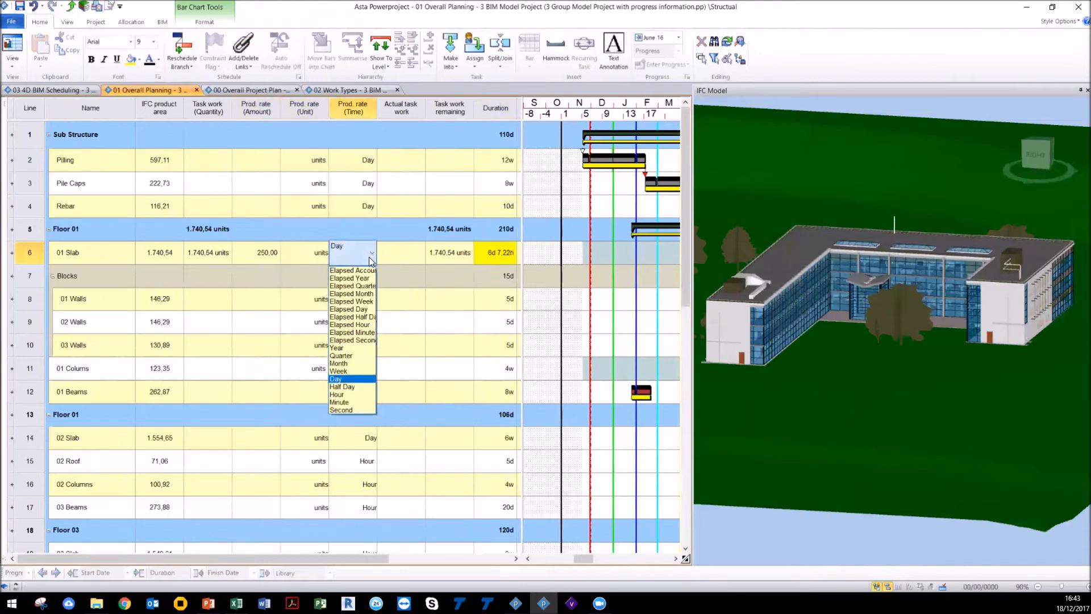
left_click(335, 379)
left_click(325, 248)
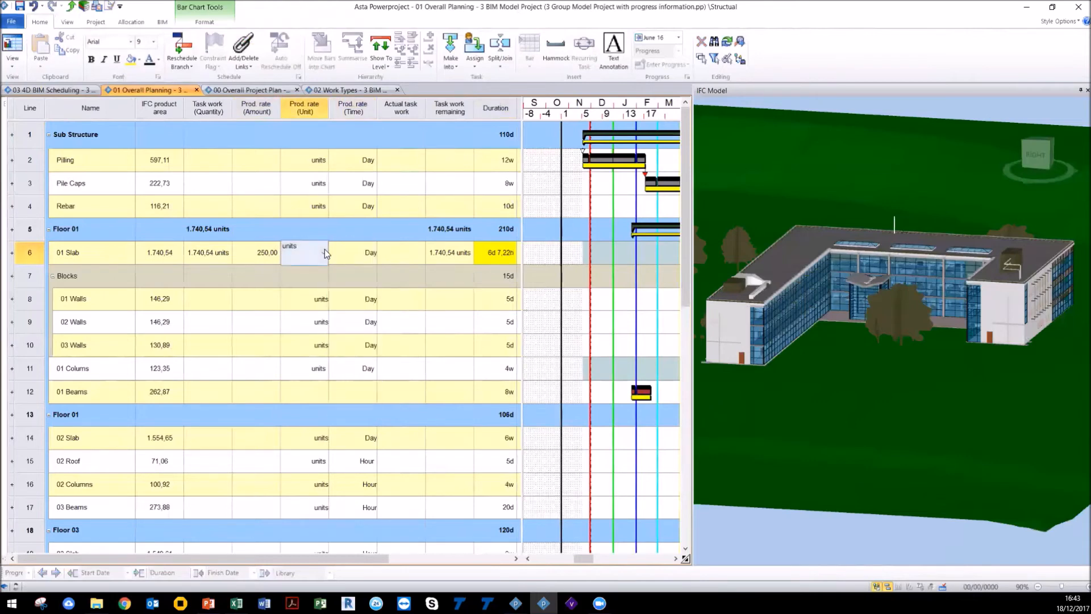
left_click(574, 326)
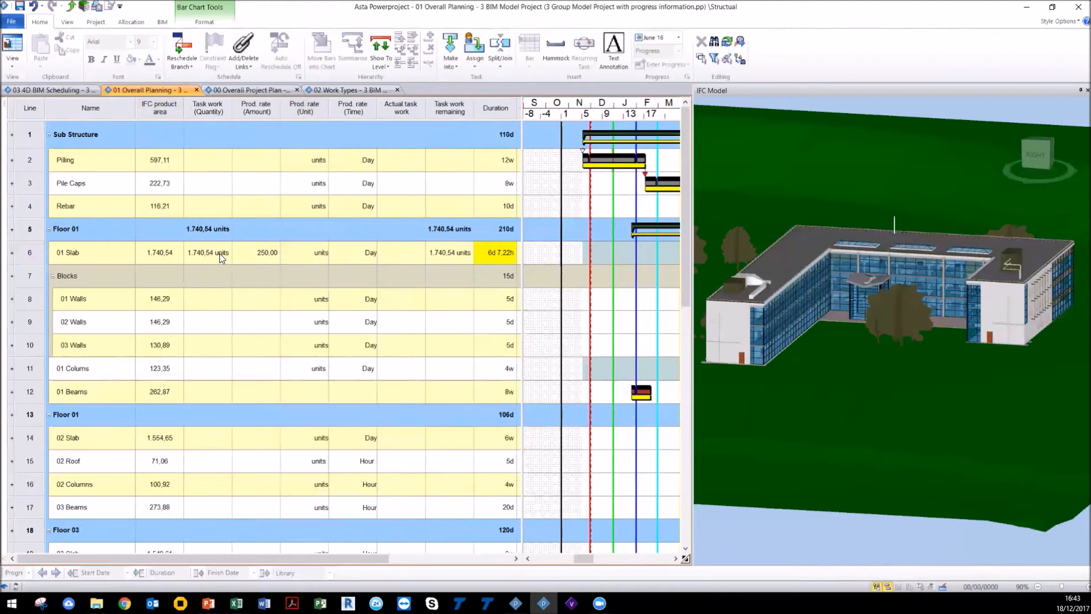
Step: Stretch the 01 Slab bar in the bar chart to a 25-day duration
left_click(499, 255)
left_click_drag(583, 559, 613, 559)
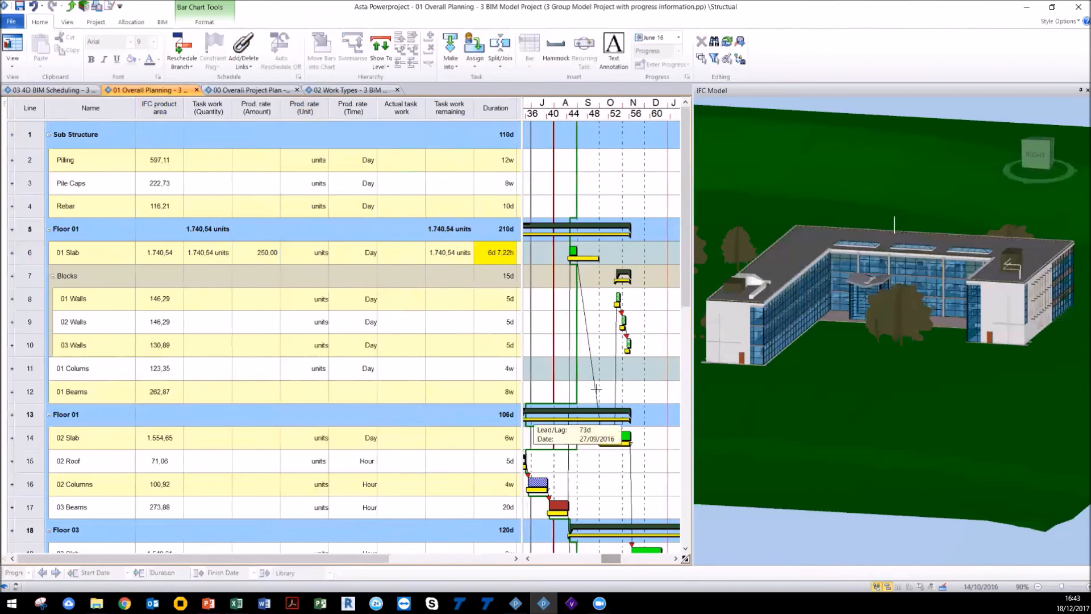
left_click_drag(576, 251, 595, 254)
Step: Fill the 01 Slab Prod. rate (Amount) cell with yellow
left_click(257, 249)
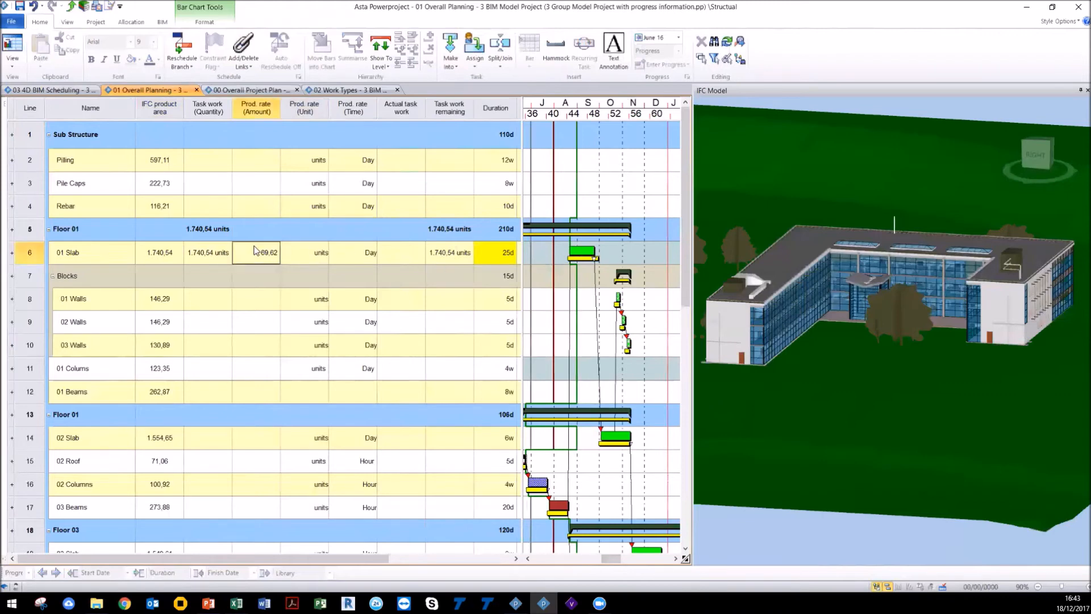
left_click(132, 59)
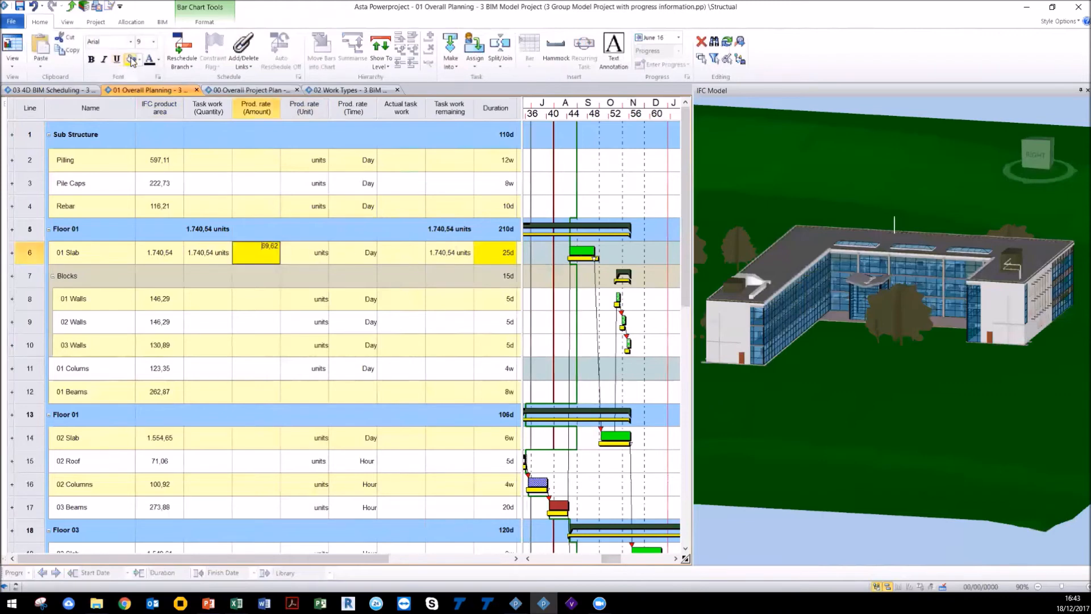
left_click(540, 344)
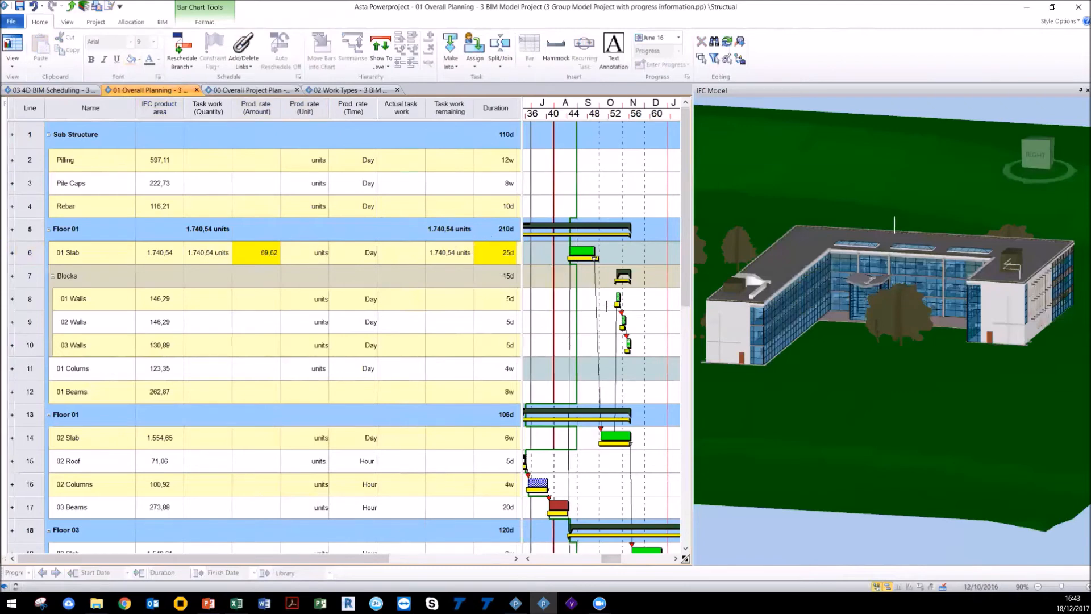
Step: Shorten the 01 Slab bar in the bar chart to a 10-day duration
left_click_drag(593, 252, 578, 252)
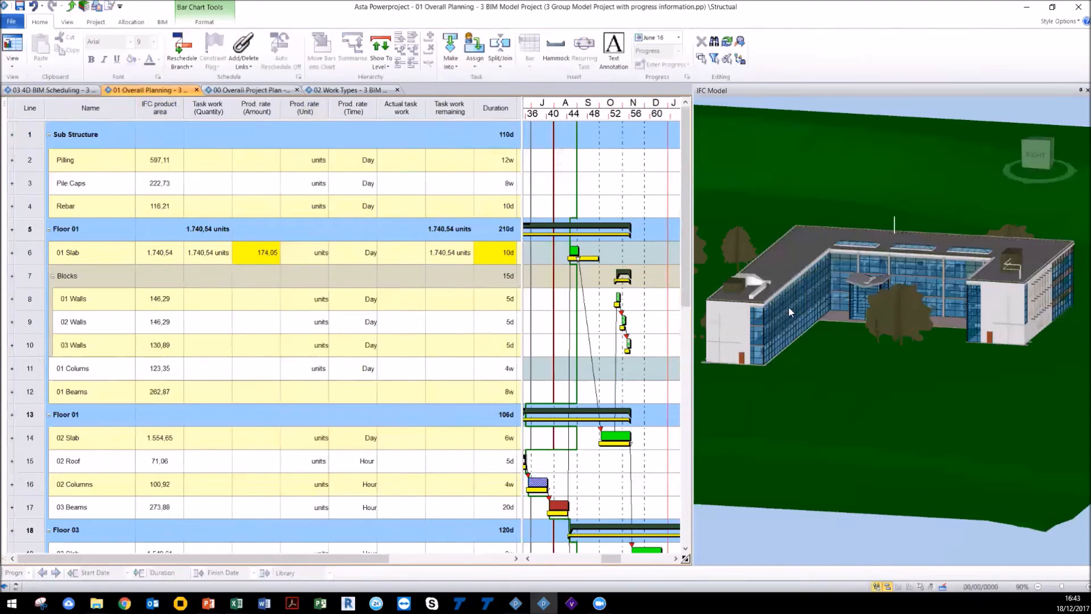
scroll(790, 308, "down", 2)
scroll(790, 308, "up", 2)
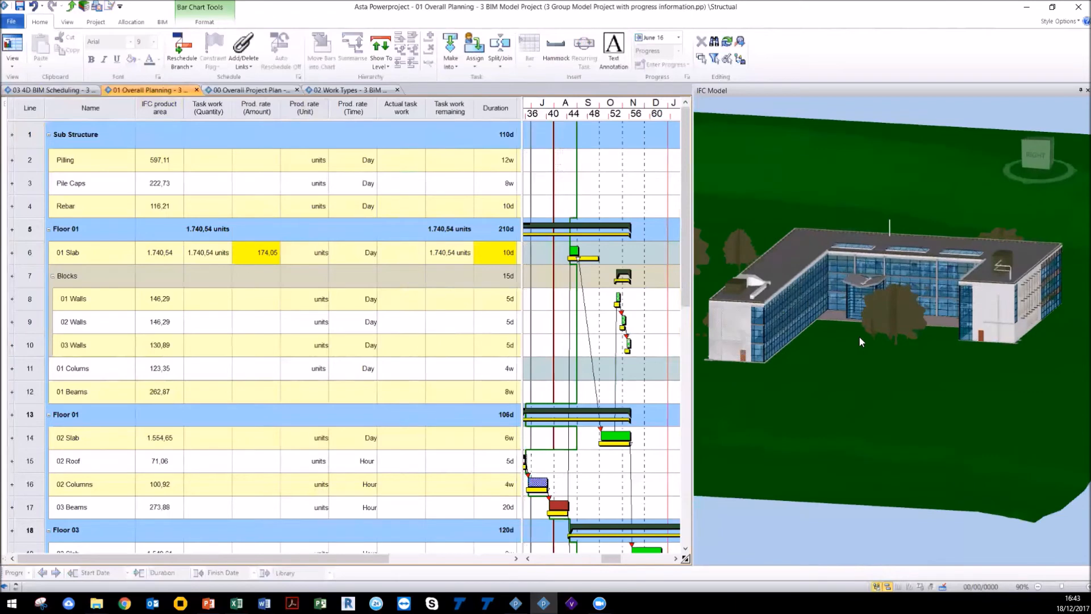
mouse_move(384, 559)
left_mouse_down()
mouse_move(440, 549)
mouse_move(380, 552)
left_mouse_up()
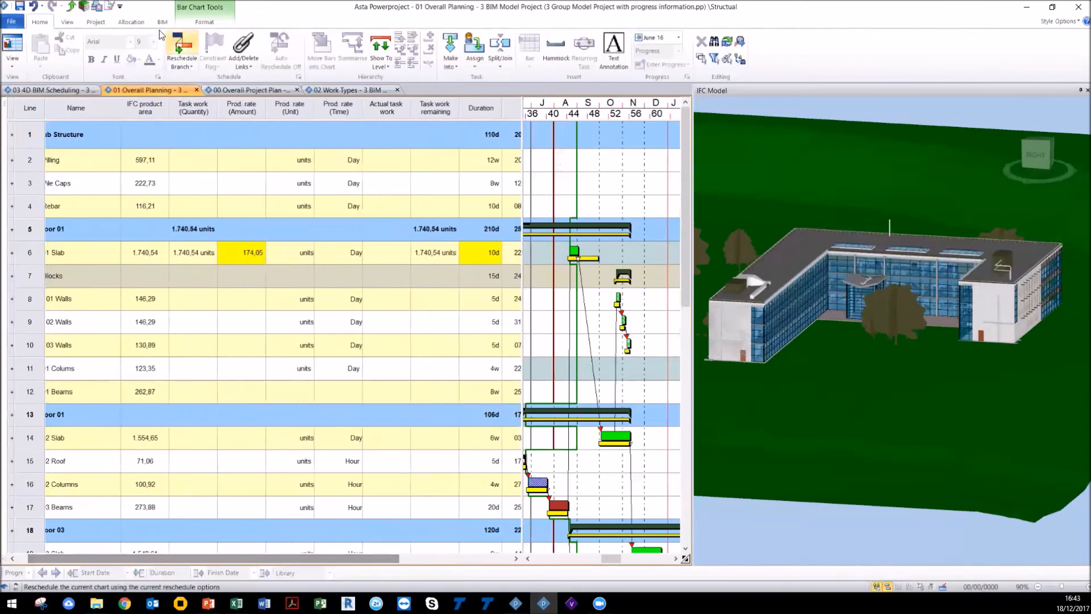
left_click(77, 21)
left_click(139, 54)
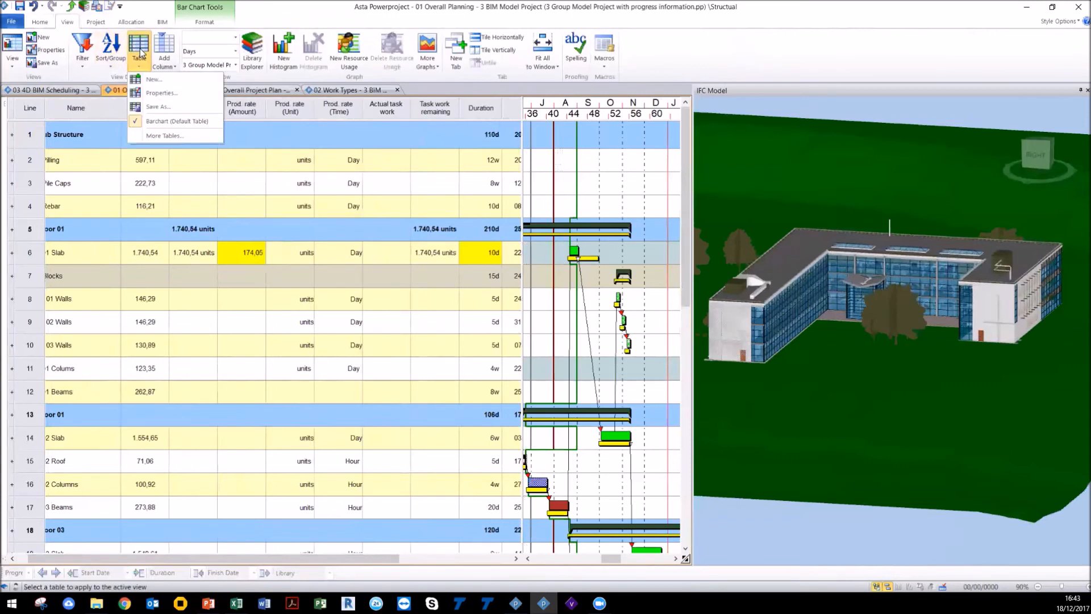
left_click(275, 12)
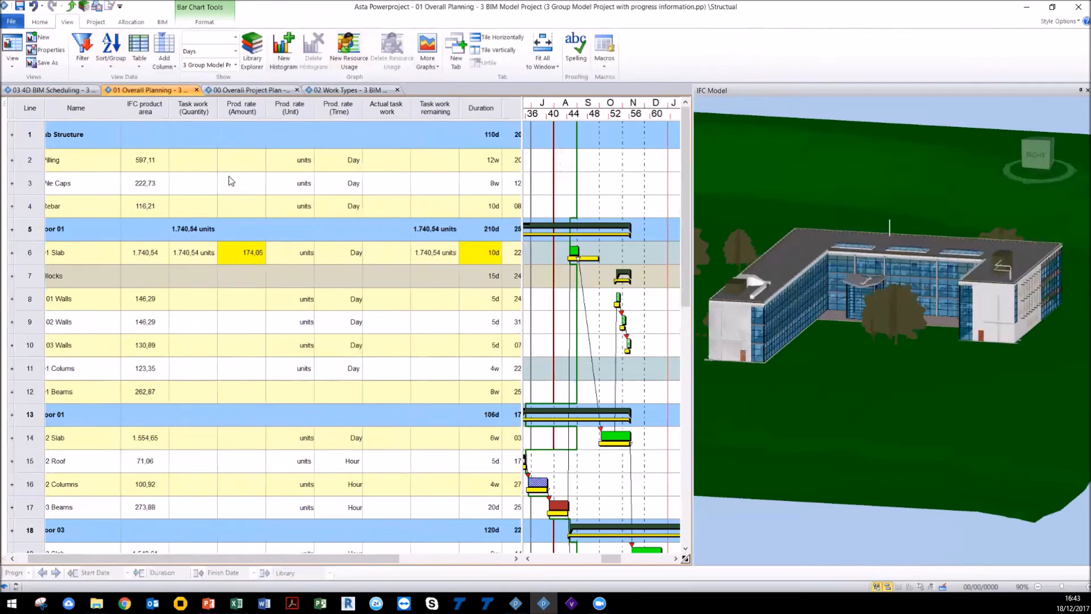
Step: Switch to the 02 Work Types project and review its Build Stages schedule alongside the 3D model
left_click(326, 90)
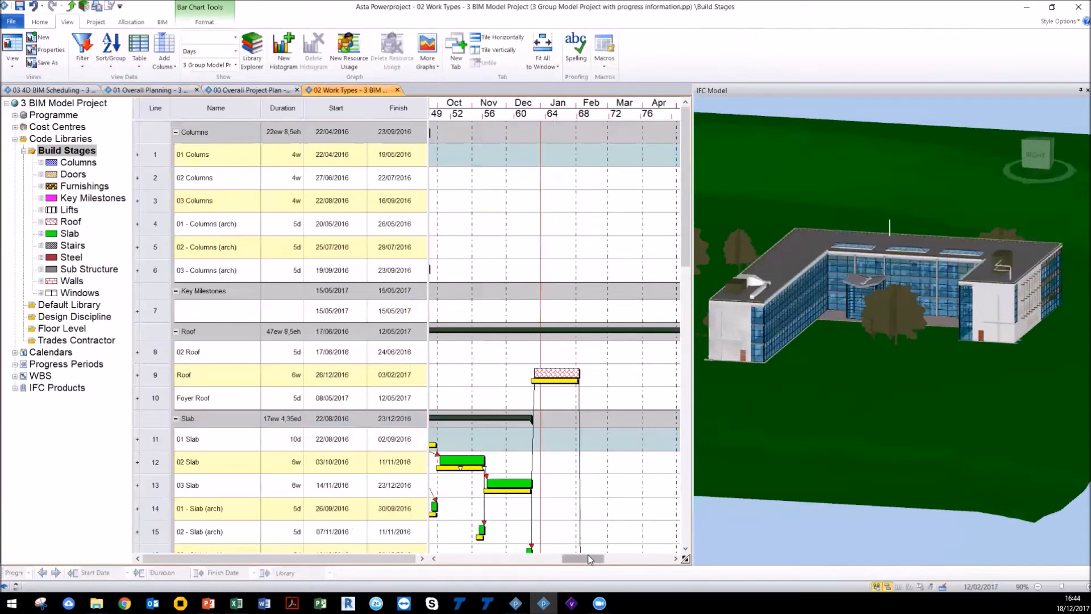
left_click_drag(586, 558, 558, 553)
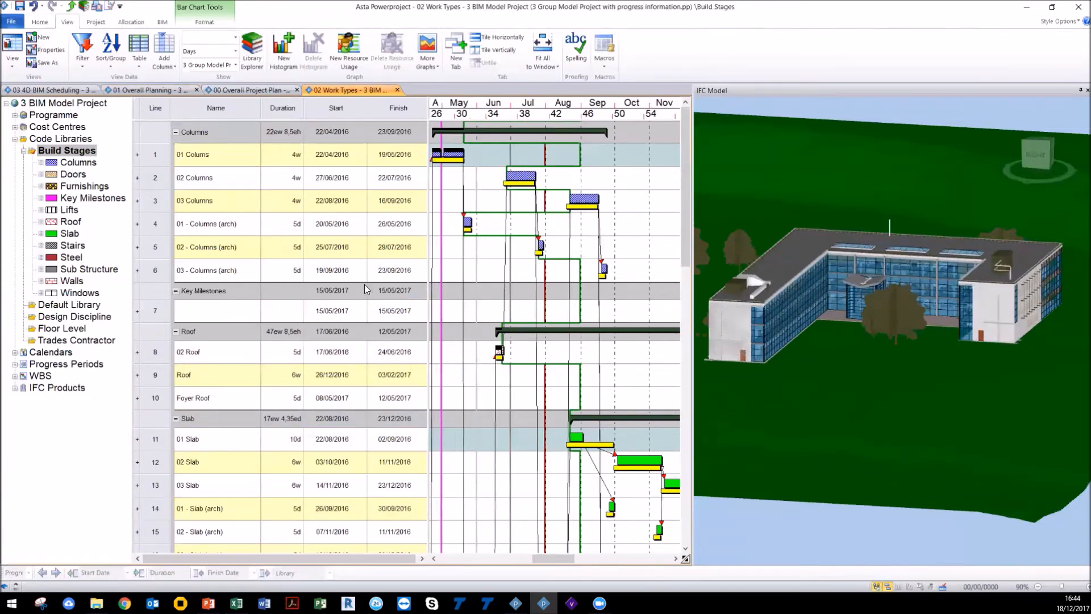
scroll(500, 350, "down", 3)
scroll(501, 349, "up", 2)
scroll(501, 349, "up", 1)
scroll(813, 349, "down", 1)
left_click_drag(813, 346, 873, 296)
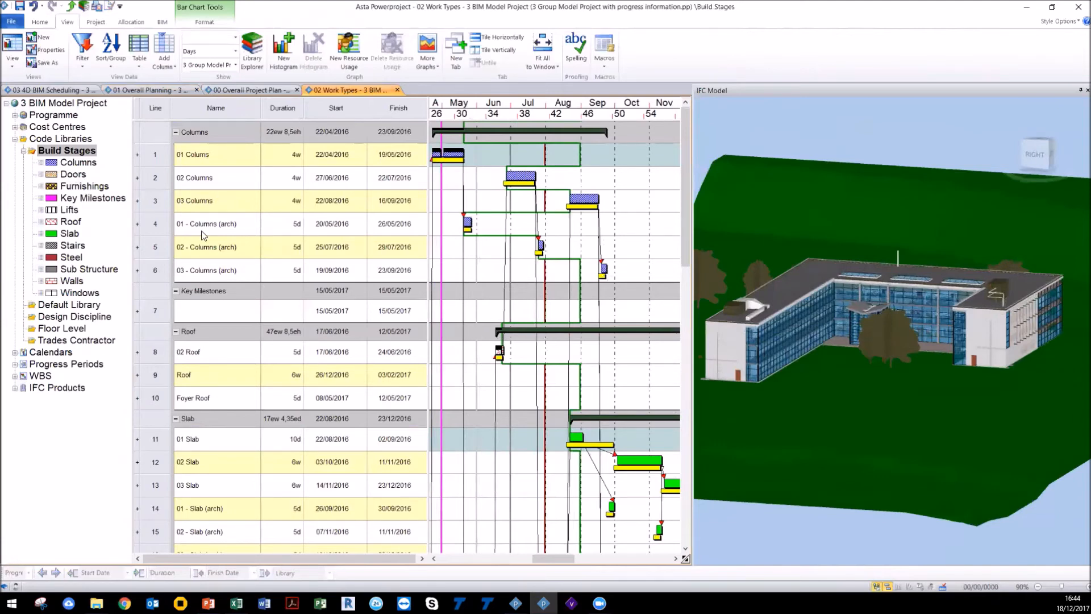
scroll(230, 198, "down", 3)
scroll(230, 202, "up", 3)
Step: Open the combined model's properties and set its Colour Override code library to Build Stages
left_click(162, 22)
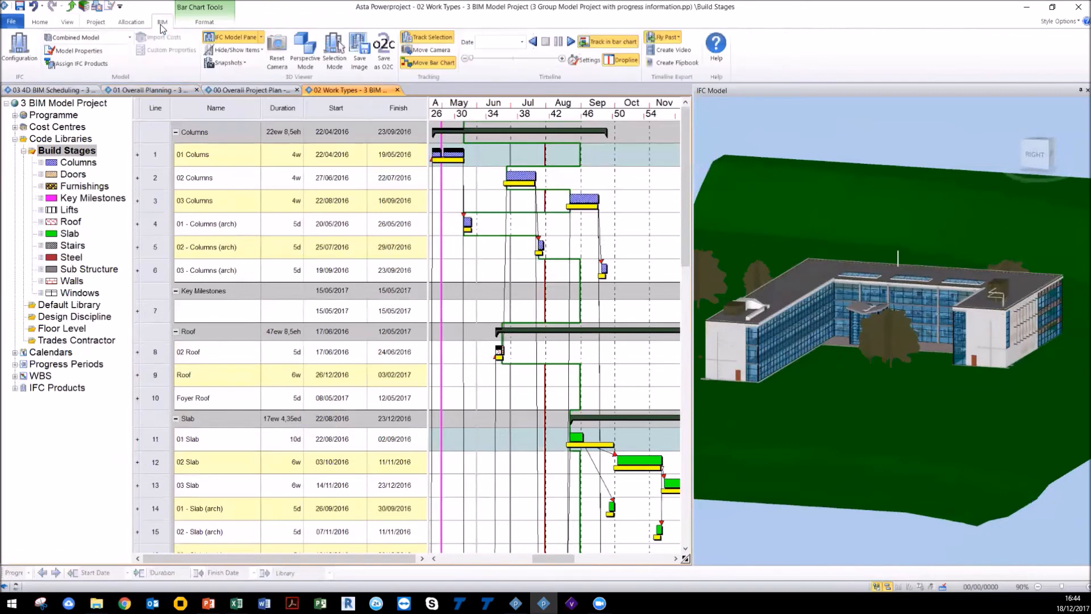
left_click(107, 51)
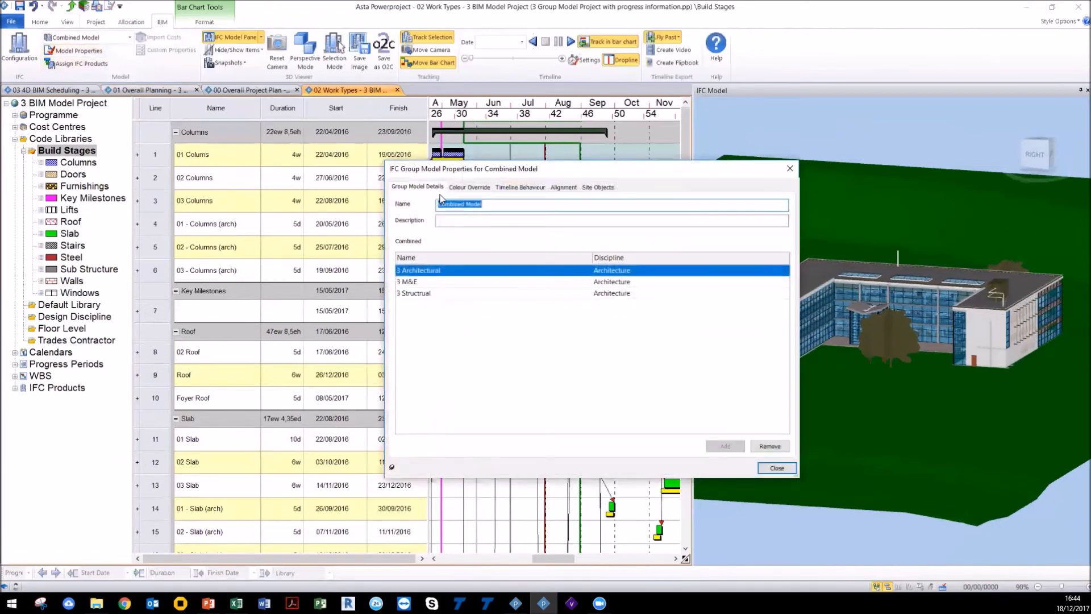
left_click_drag(460, 171, 80, 197)
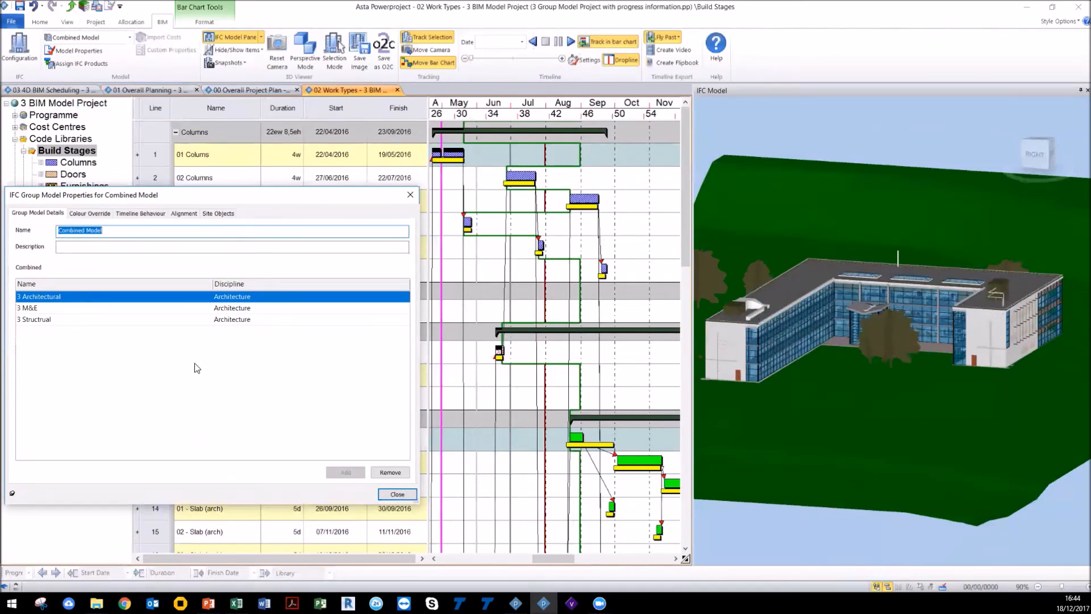
left_click(85, 214)
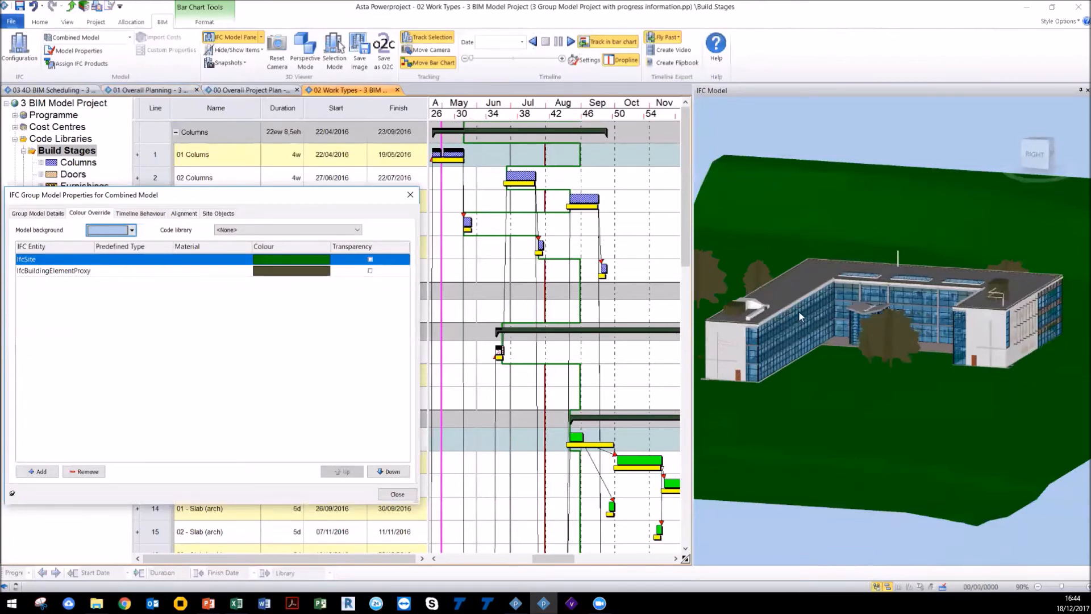
left_click(299, 232)
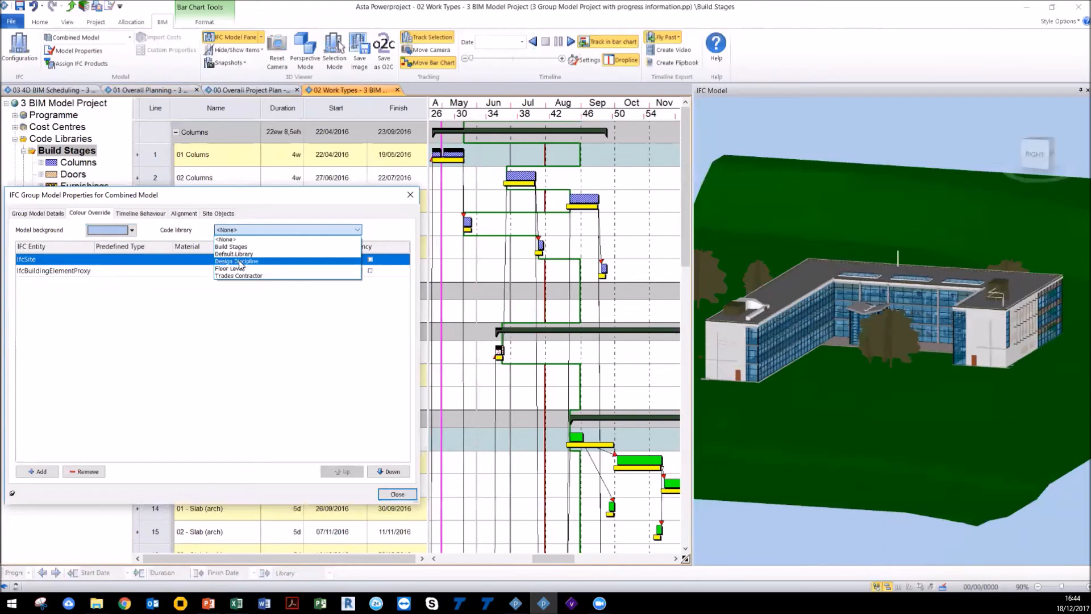
left_click(229, 198)
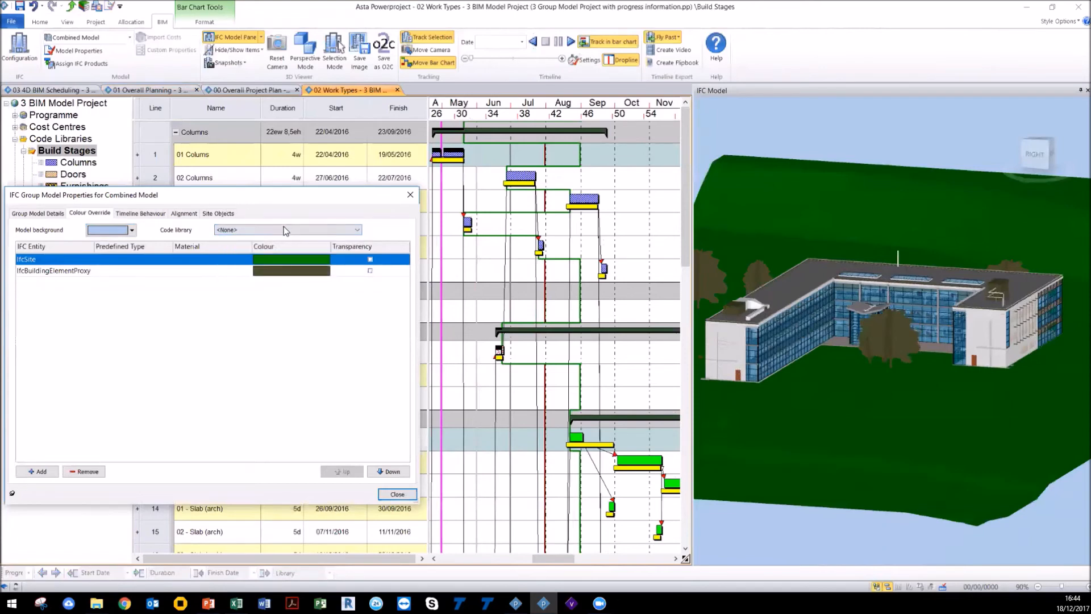
left_click_drag(277, 201, 422, 217)
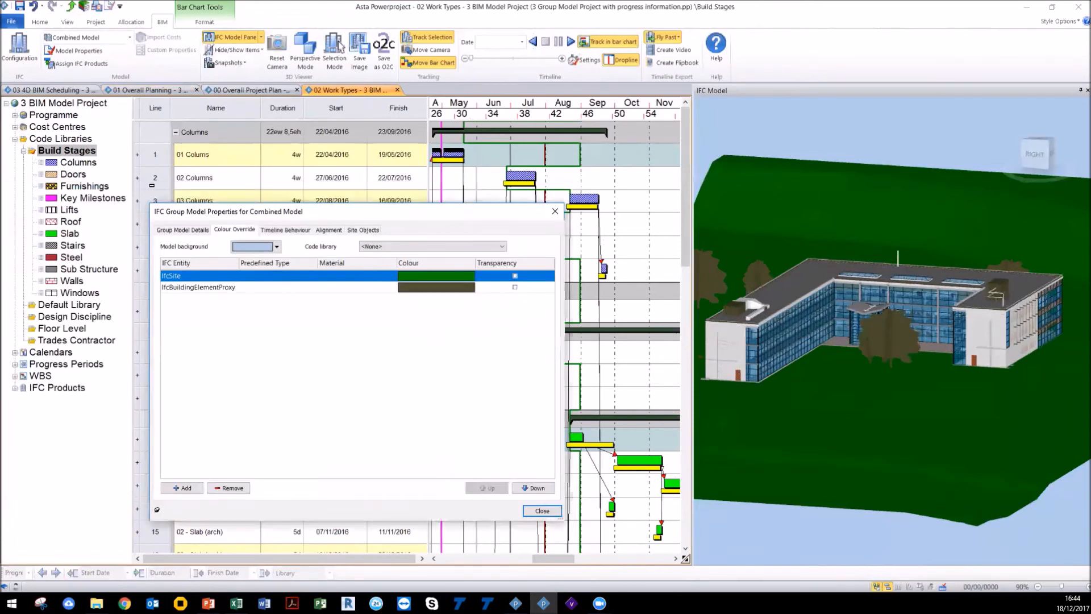
left_click_drag(175, 215, 51, 220)
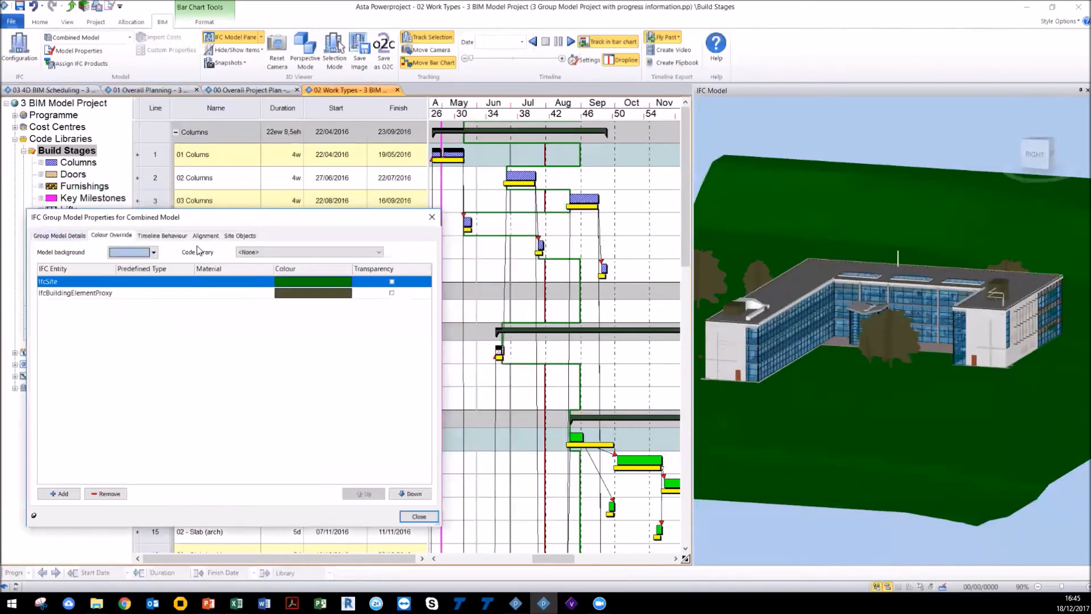
left_click(287, 252)
left_click(281, 269)
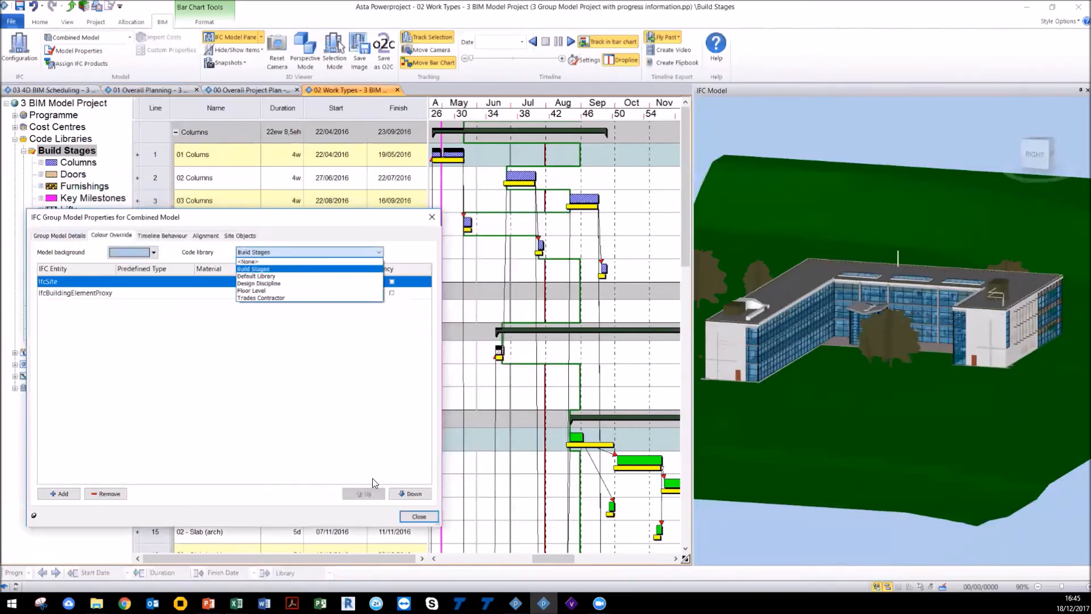
key("Return")
mouse_move(879, 384)
left_mouse_down()
mouse_move(870, 370)
mouse_move(891, 387)
mouse_move(875, 388)
mouse_move(886, 385)
left_mouse_up()
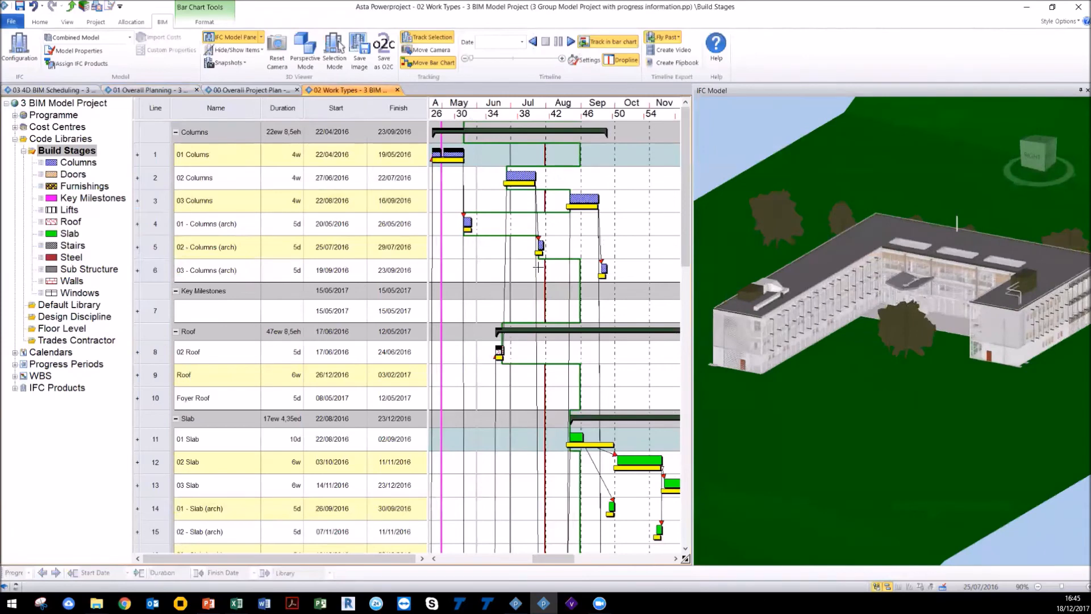
Step: Reopen the combined model's properties, reset the Colour Override code library to <None>, and close the dialog
left_click(90, 342)
left_click(80, 51)
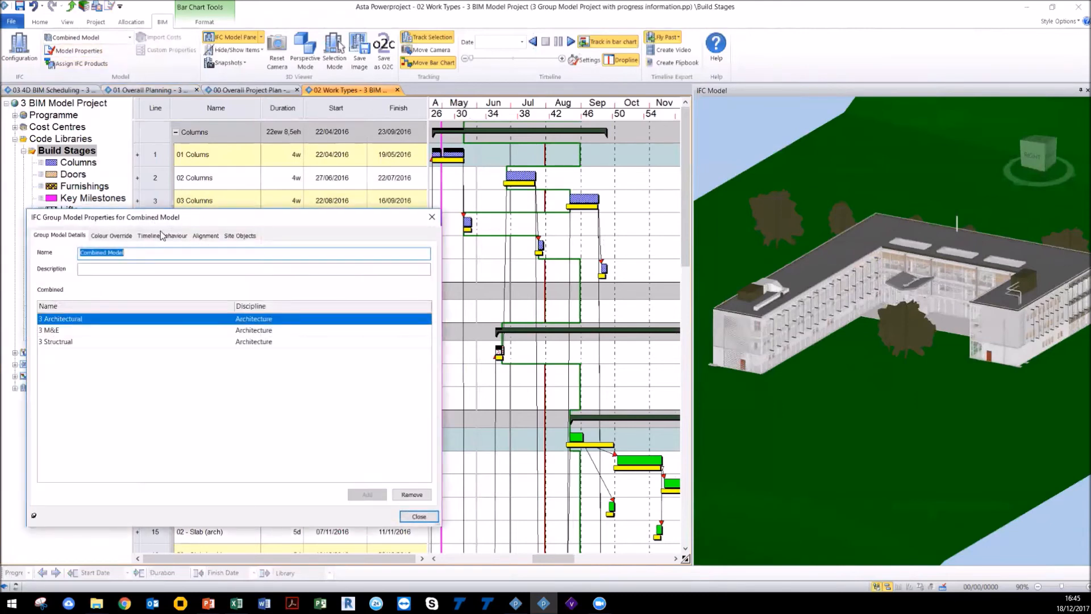
left_click(113, 235)
left_click(295, 254)
left_click(289, 263)
left_click(420, 516)
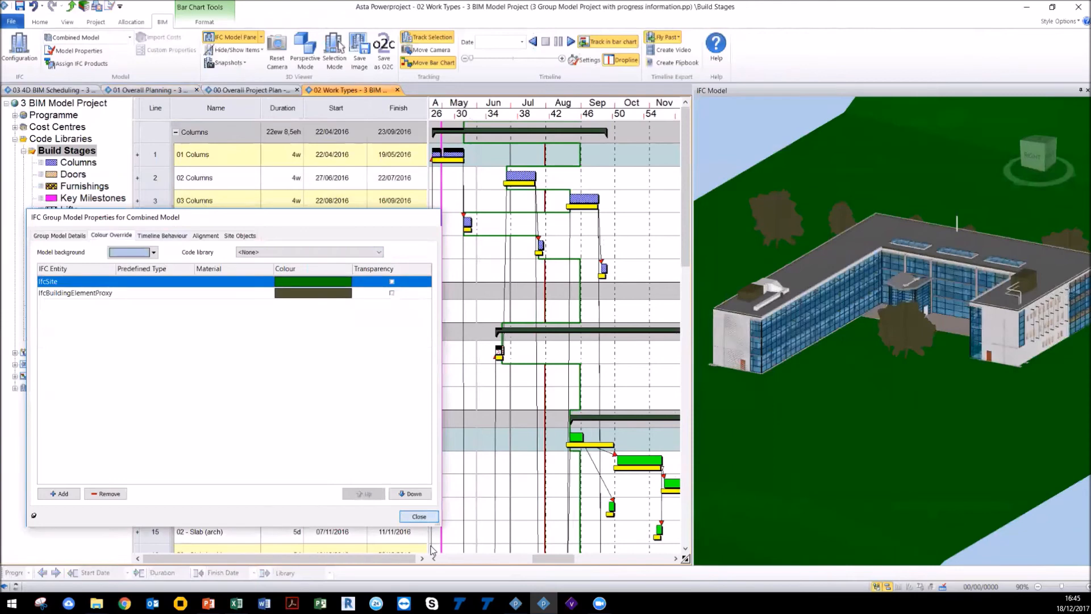
Step: Switch to the 00 Overall Project Plan project and widen its task table and bar chart
scroll(843, 383, "down", 3)
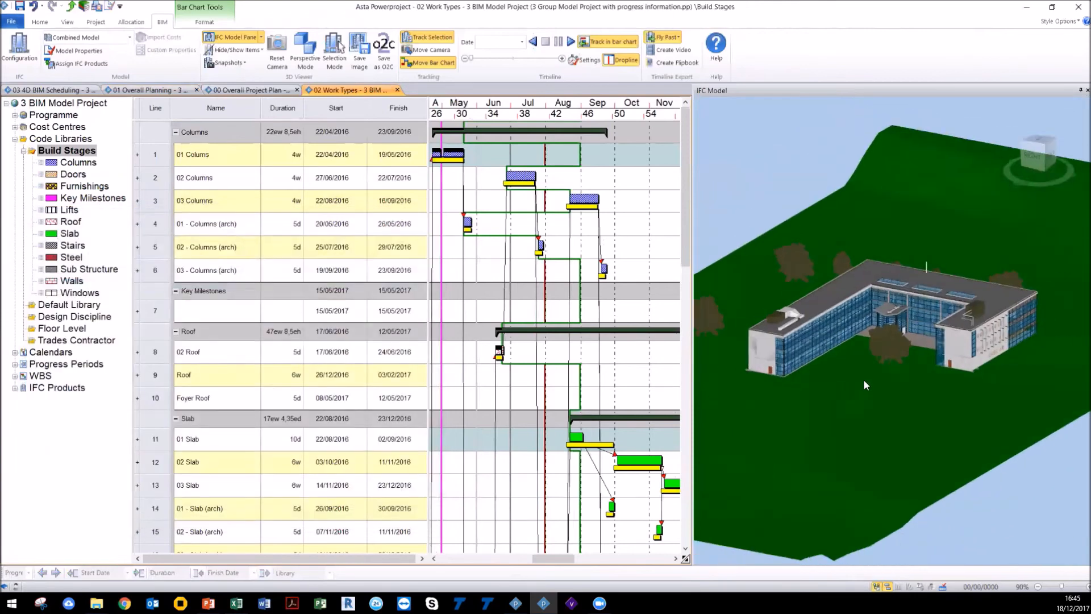
scroll(864, 380, "down", 2)
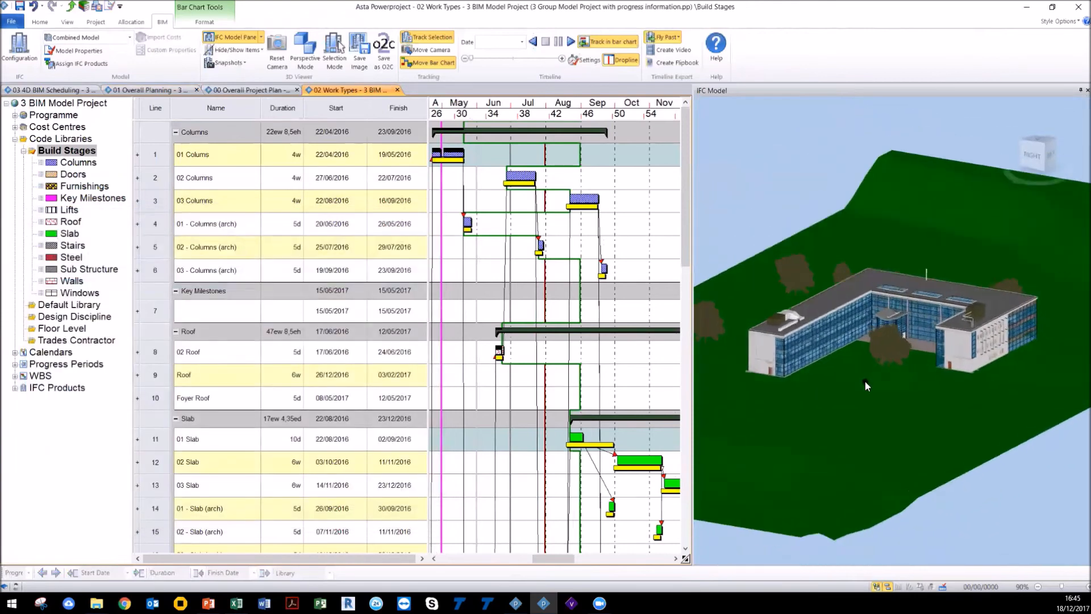
left_click(240, 91)
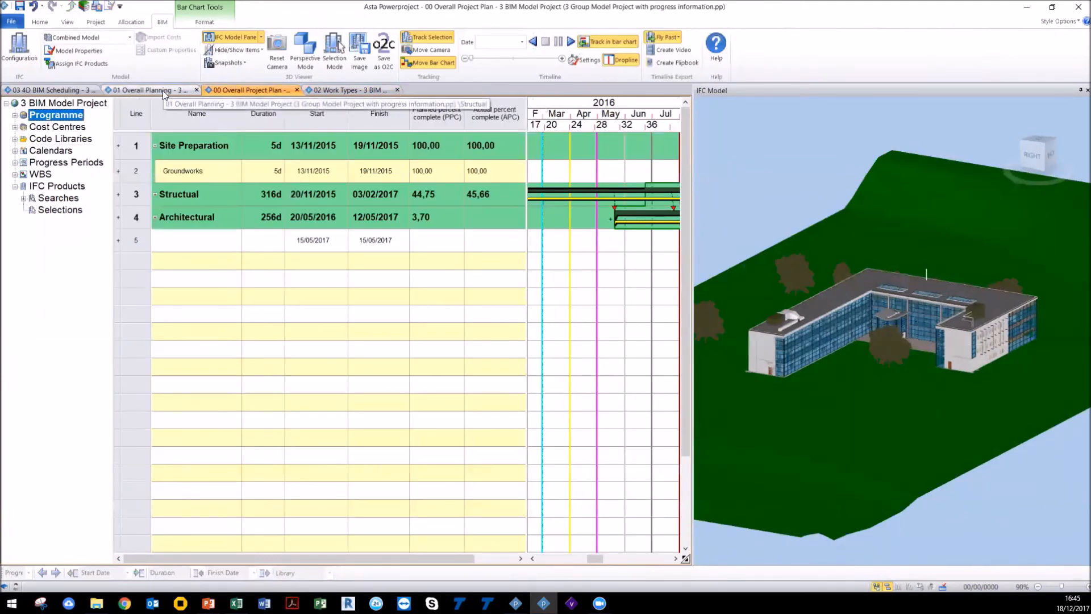
left_click_drag(114, 301, 39, 289)
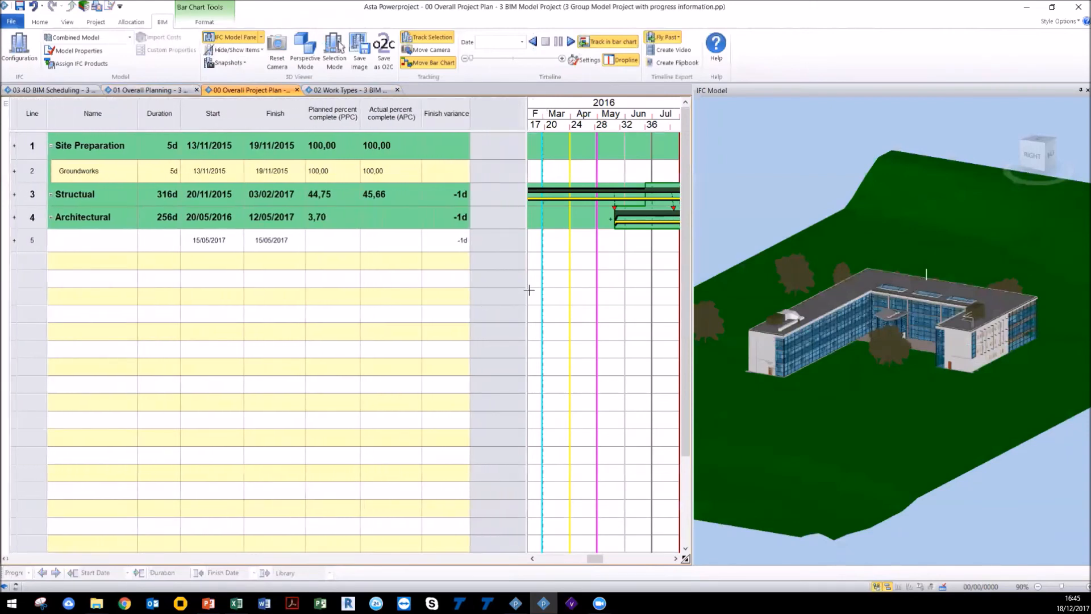
left_click_drag(523, 283, 468, 279)
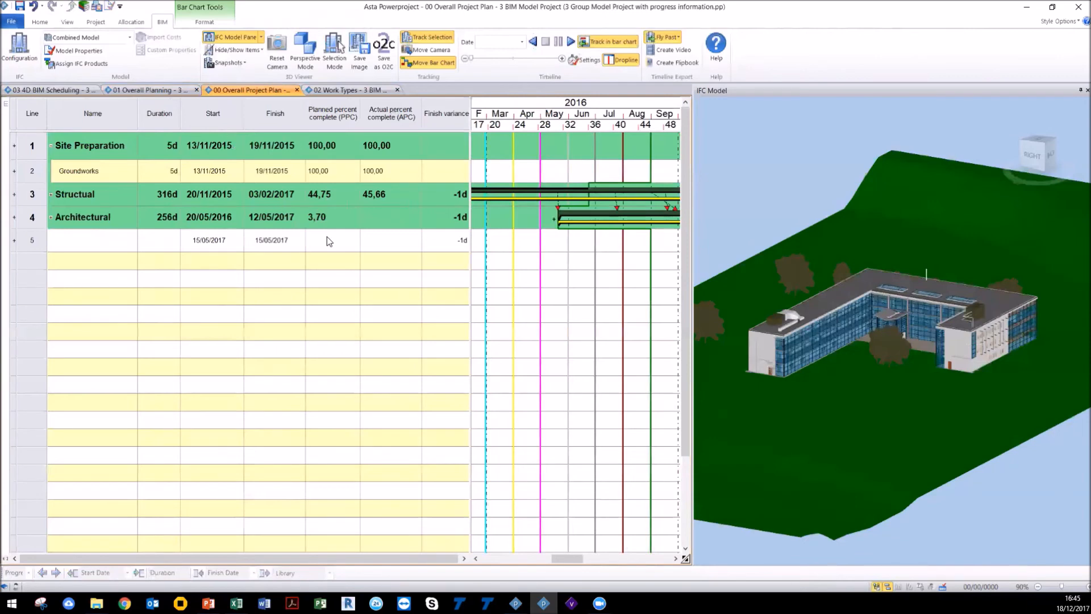
scroll(578, 337, "down", 3)
left_click_drag(572, 561, 559, 562)
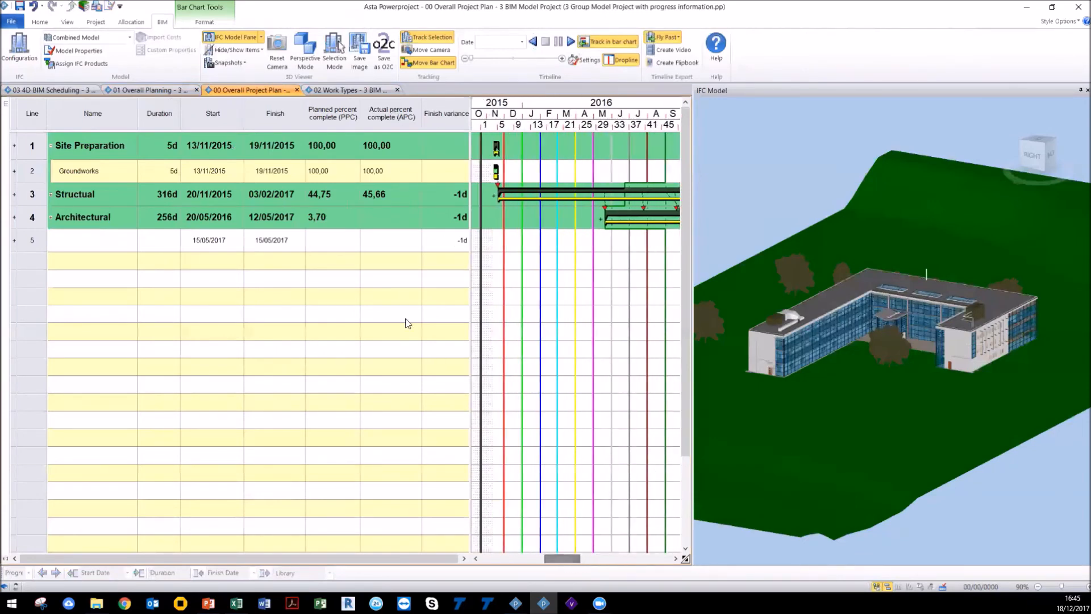
left_click(96, 21)
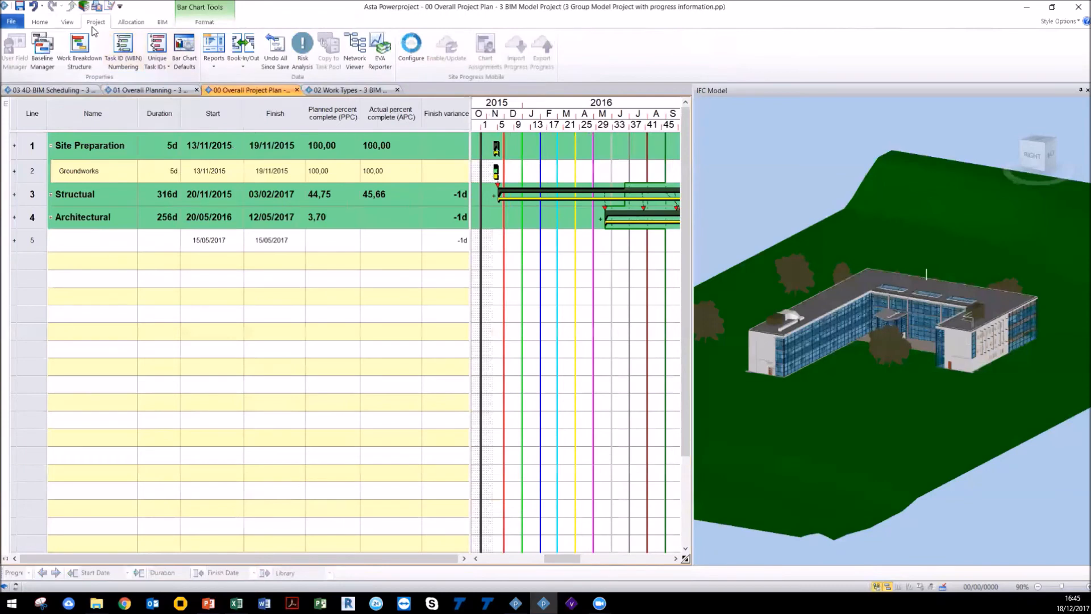
left_click(68, 22)
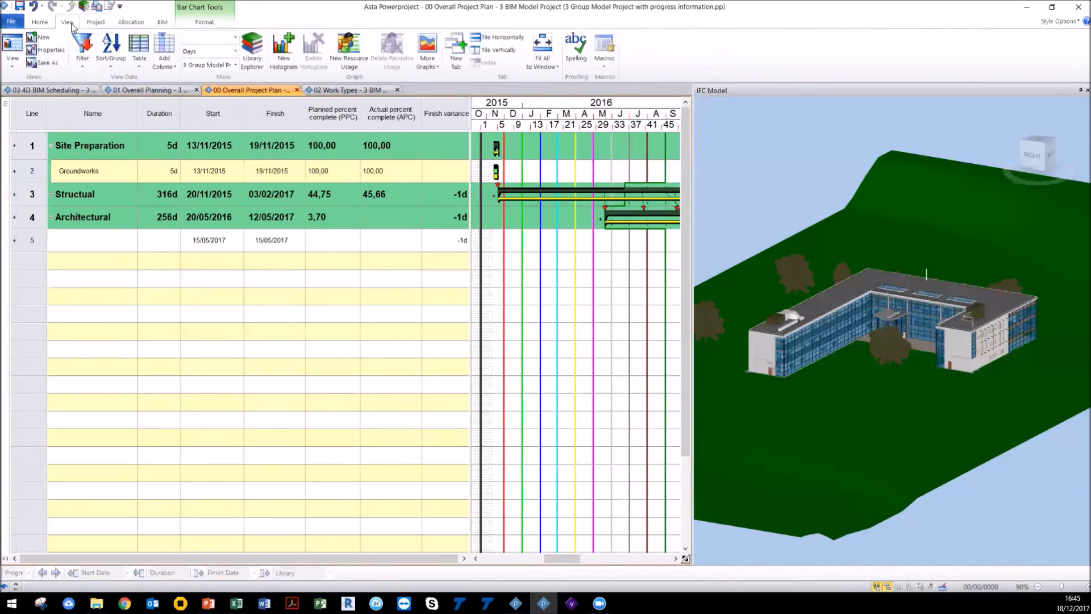
left_click_drag(833, 355, 832, 346)
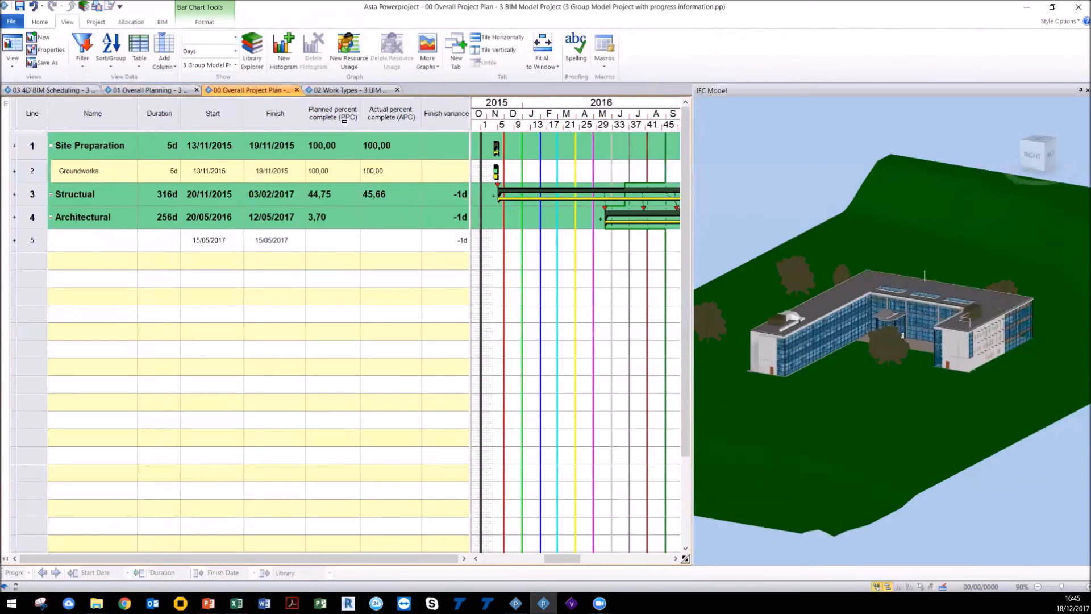
left_click(163, 21)
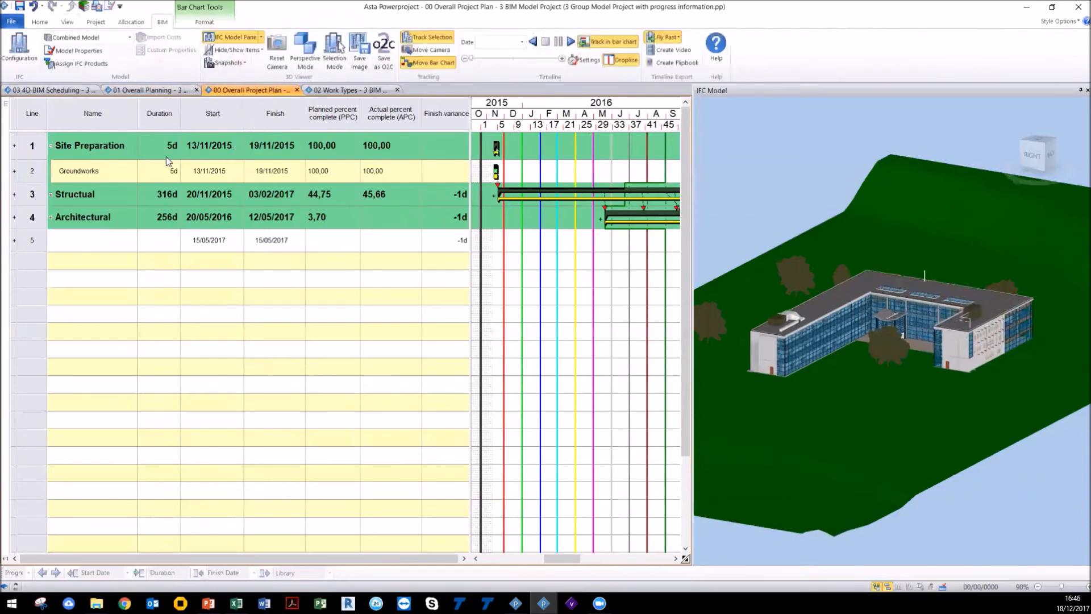
Step: Show only the completed items in the 3D model for the Overall Project Plan
left_click(331, 146)
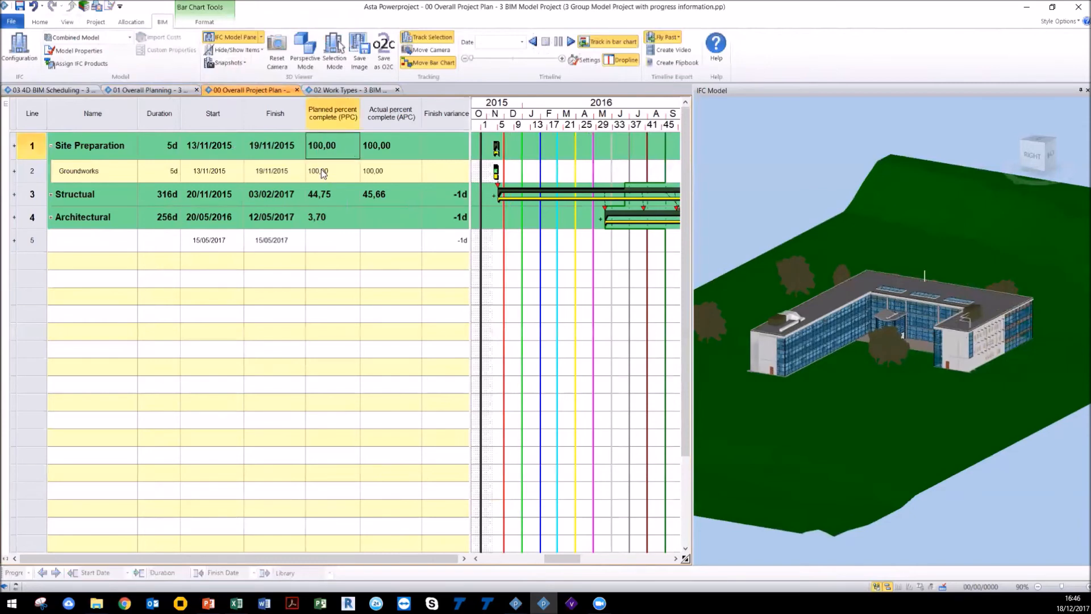
left_click(218, 51)
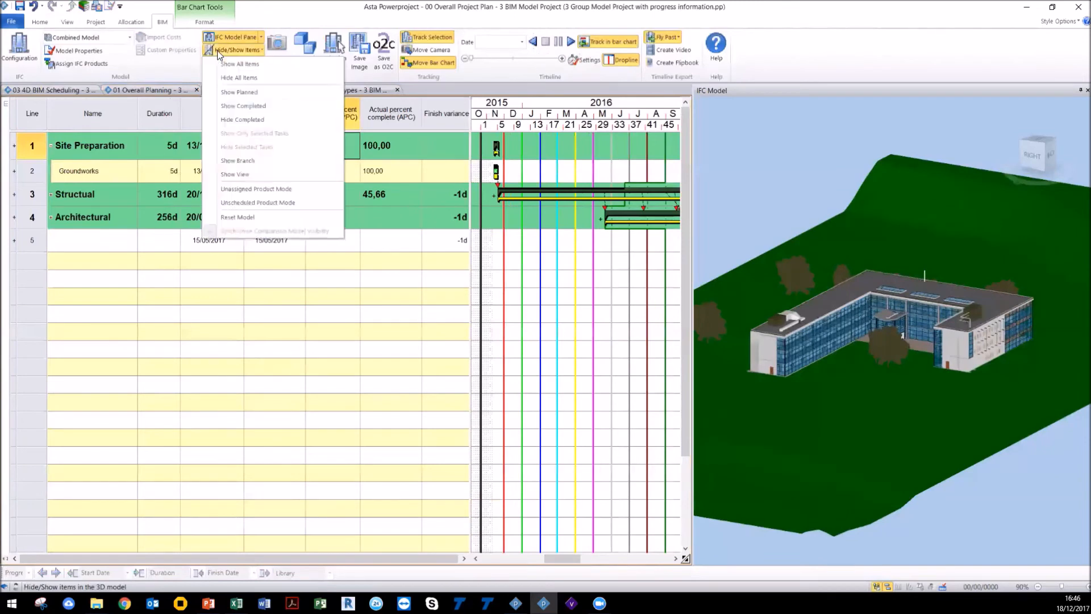
left_click(245, 107)
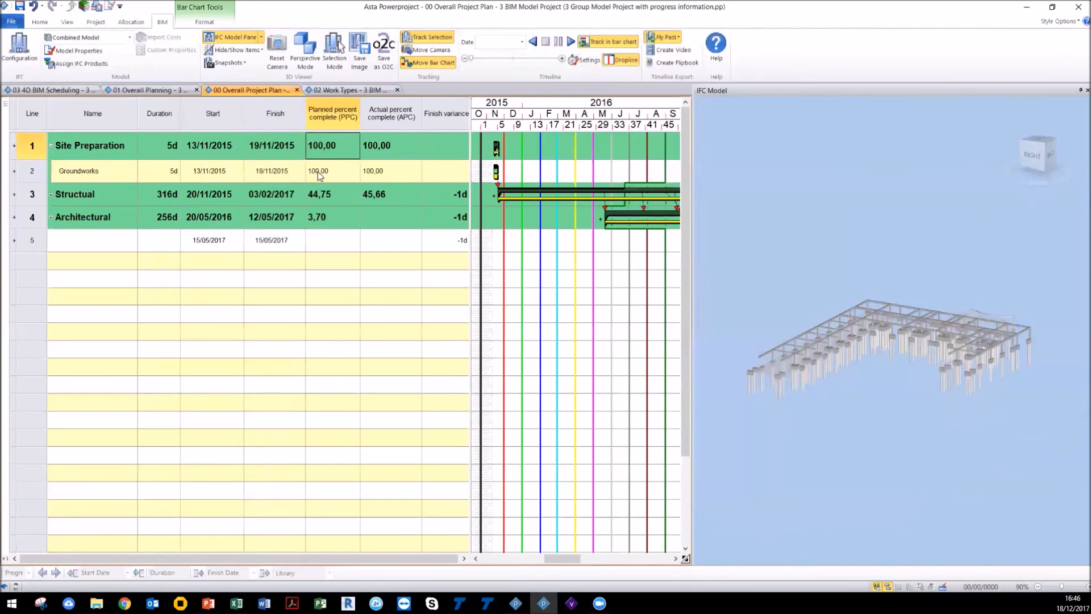
mouse_move(884, 378)
left_mouse_down()
mouse_move(864, 376)
mouse_move(856, 353)
mouse_move(883, 375)
left_mouse_up()
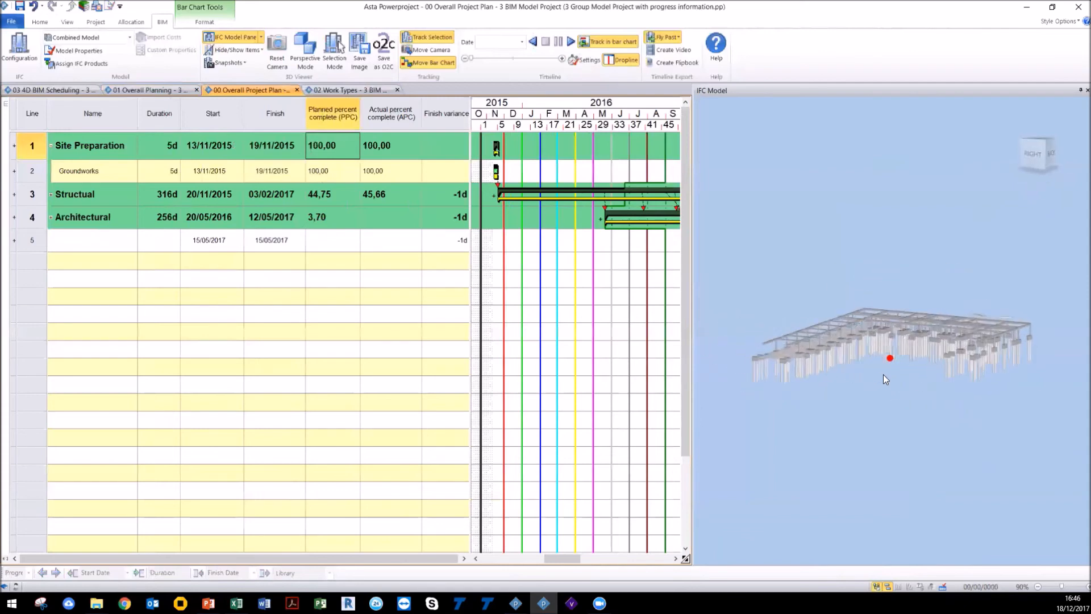
Step: Expand the Overall Project Plan to show all task levels and review its percent-complete columns
left_click(40, 22)
left_click(380, 61)
left_click(399, 79)
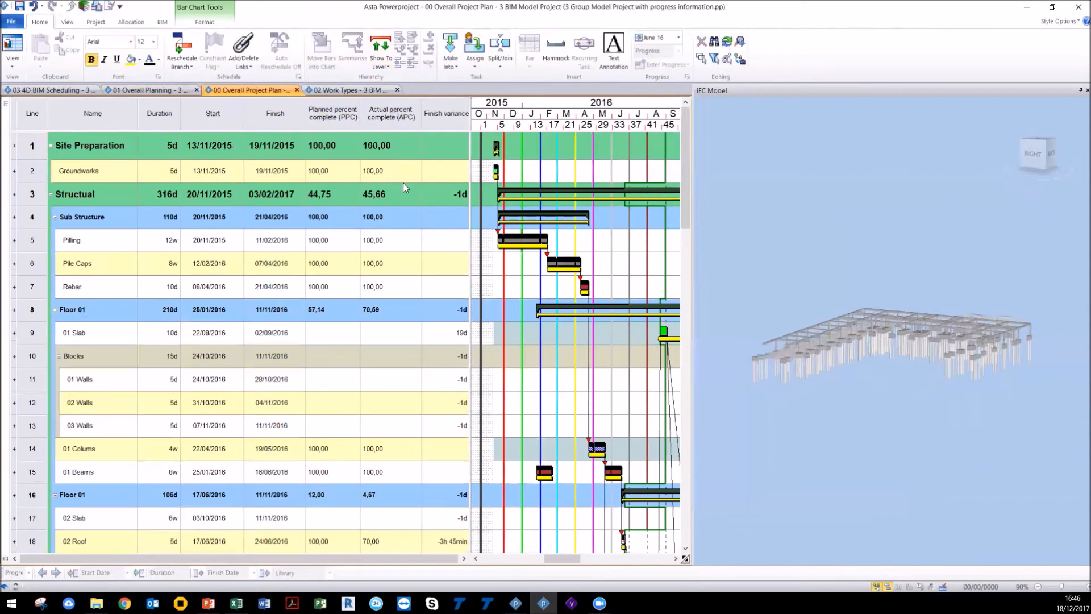
left_click(344, 119)
left_click(397, 110)
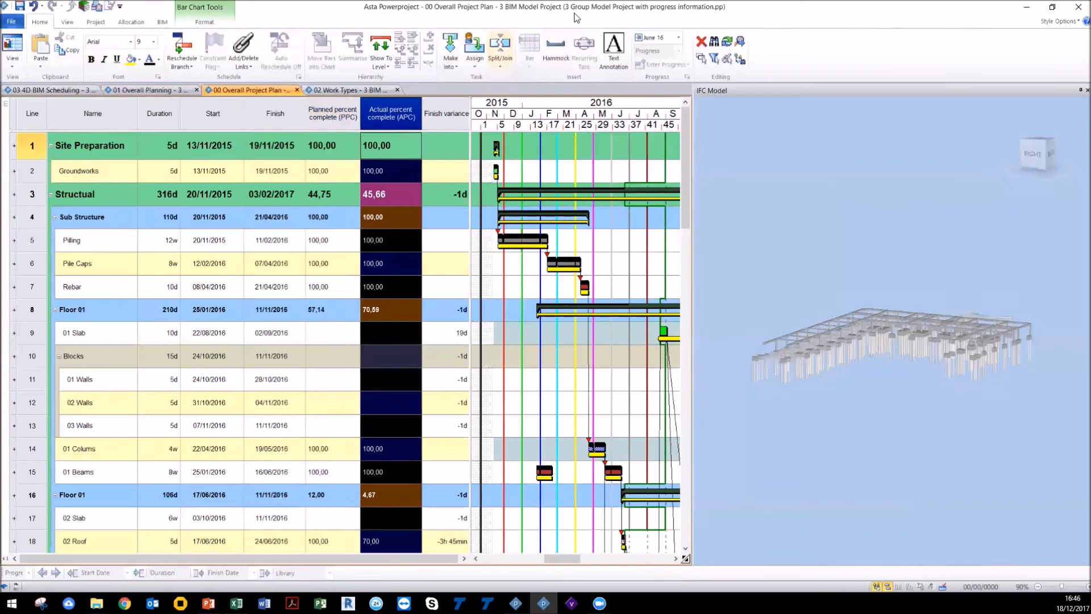
left_click(487, 357)
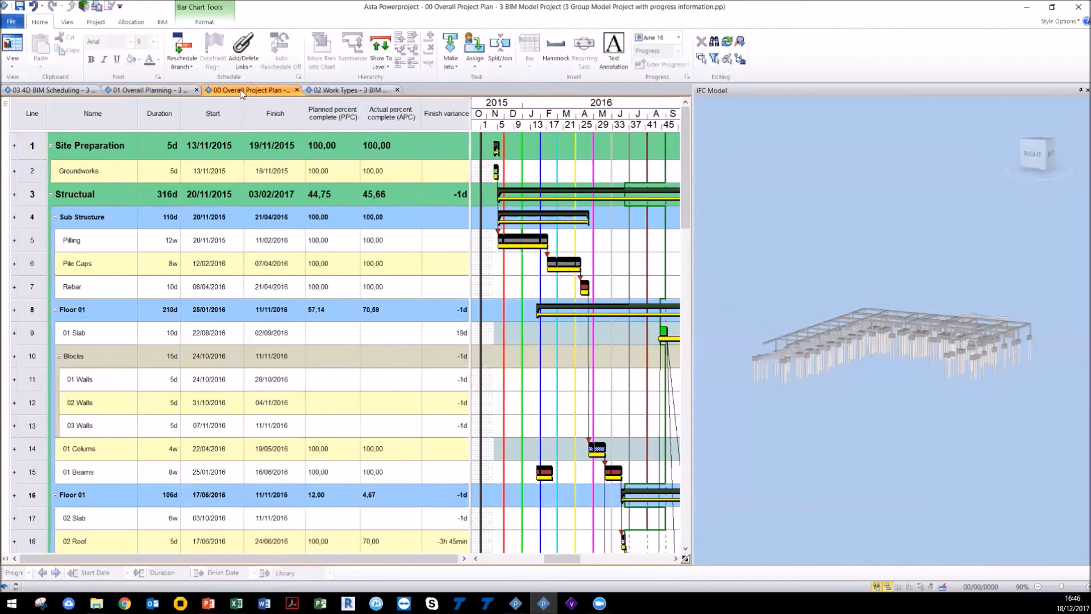
Step: Switch to the 03 4D BIM Scheduling project and show all items in the 3D model
left_click(73, 93)
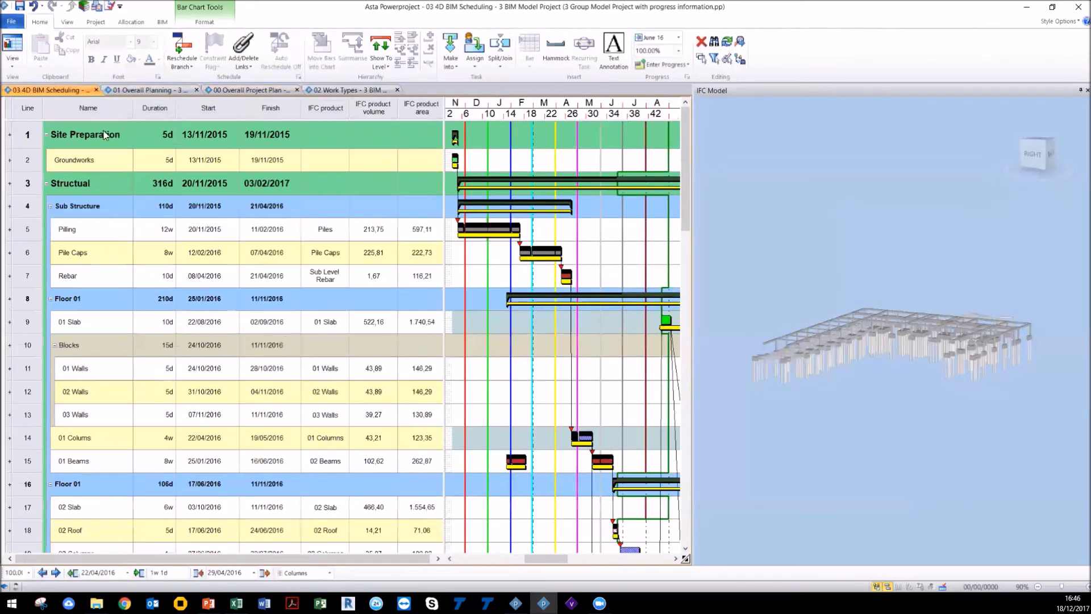
left_click(170, 22)
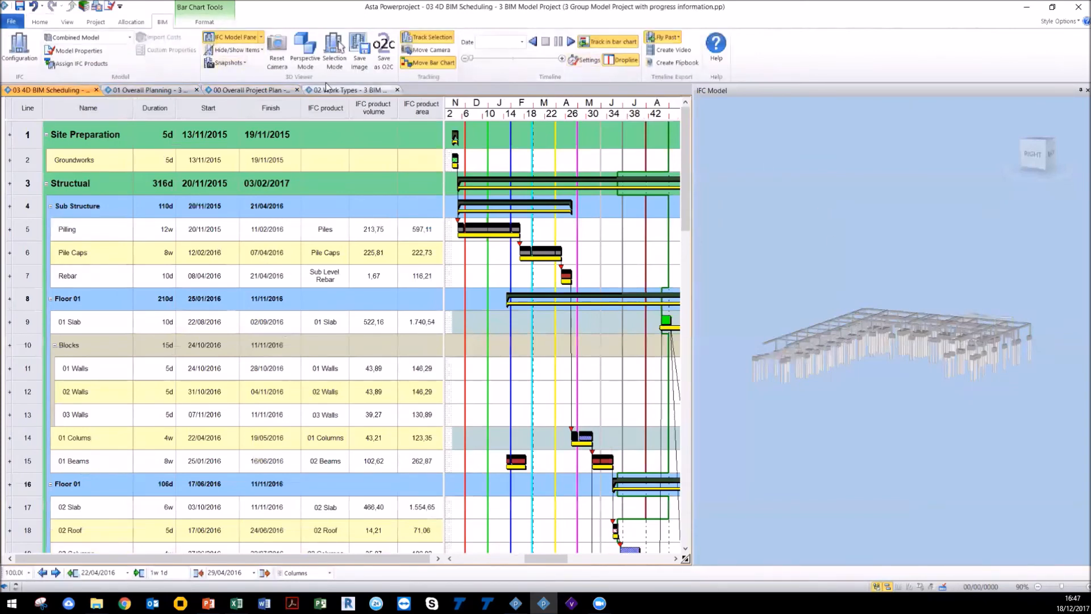
left_click(238, 50)
left_click(250, 64)
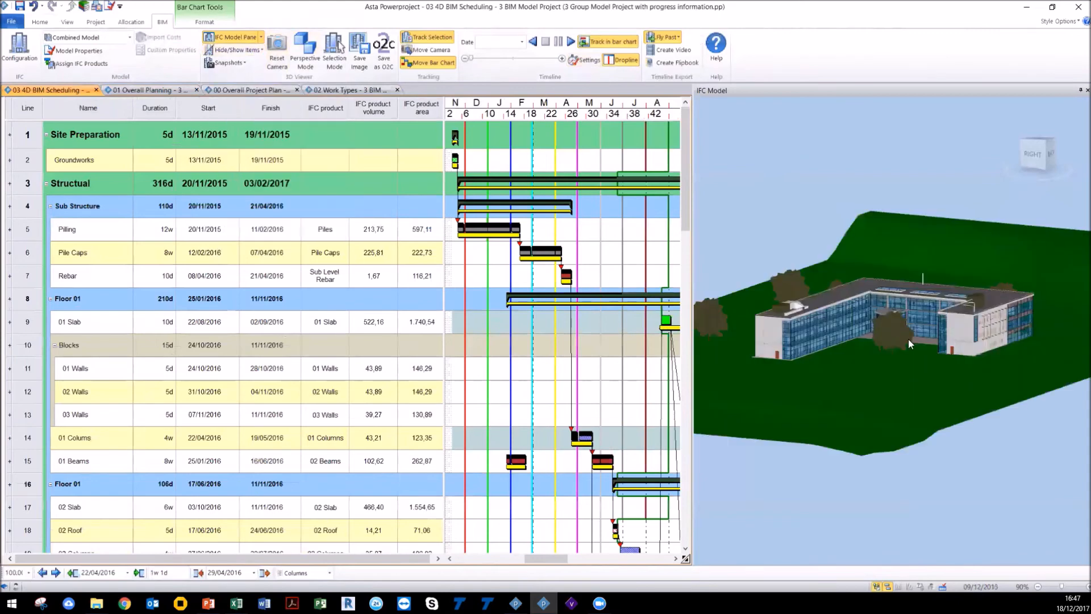
Step: Open the IFC Comparison Model pane beside the IFC model
left_click_drag(900, 342, 884, 321)
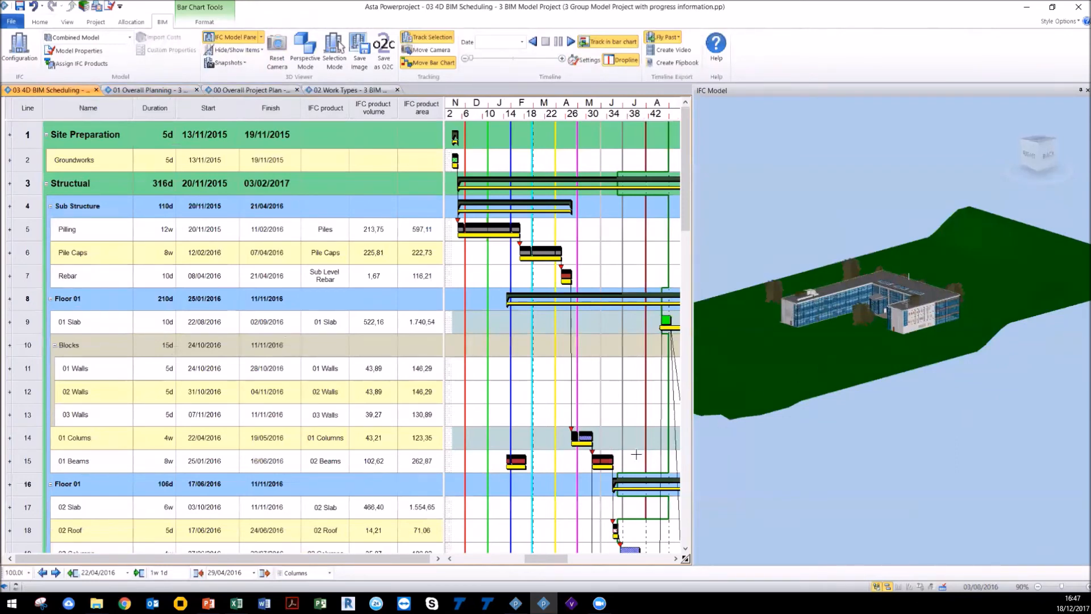
scroll(596, 450, "down", 3)
scroll(596, 451, "up", 2)
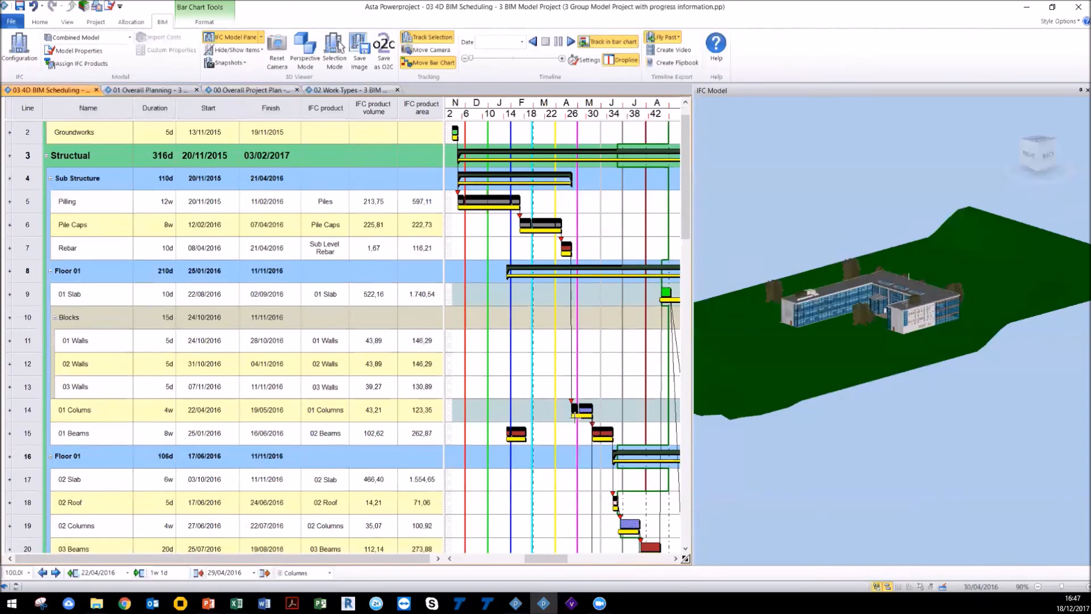
left_click(260, 37)
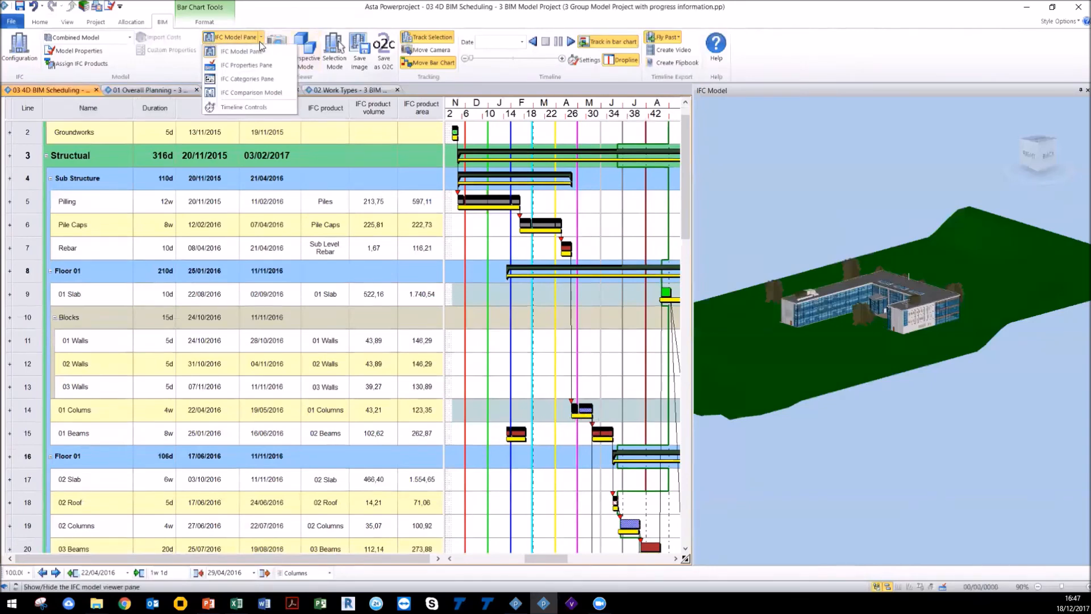
left_click(254, 93)
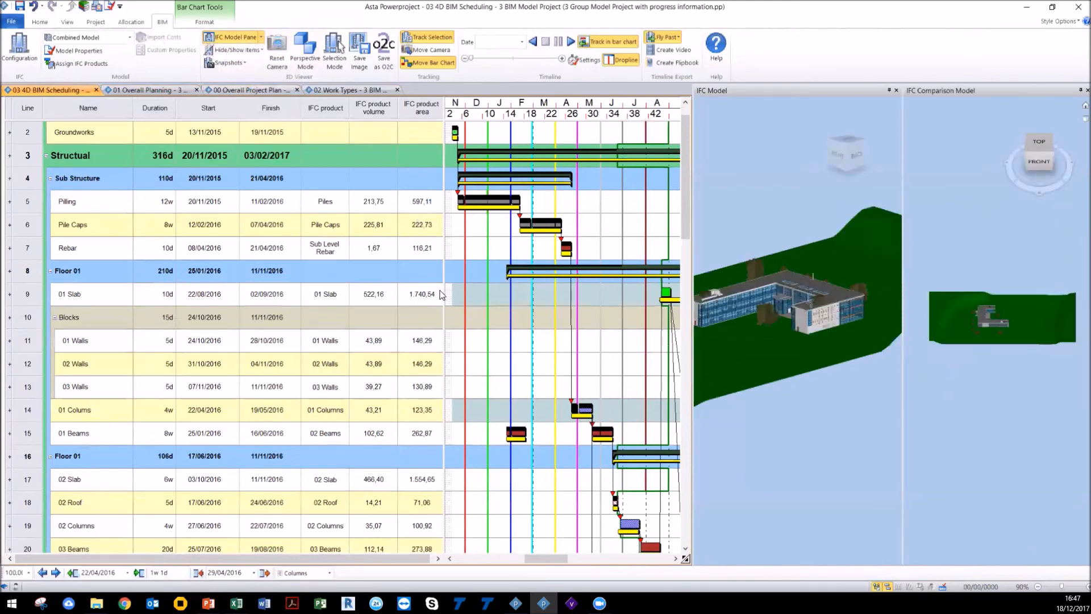
Step: Resize the bar chart and model panes so the IFC model and comparison model sit side by side
left_click_drag(444, 290, 301, 289)
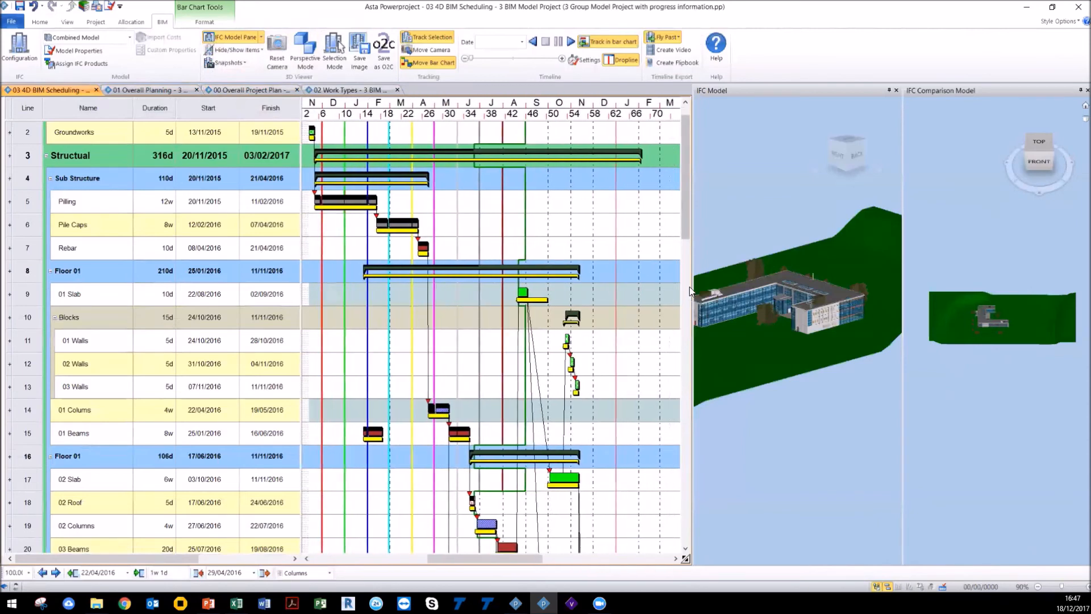
left_click_drag(690, 291, 483, 294)
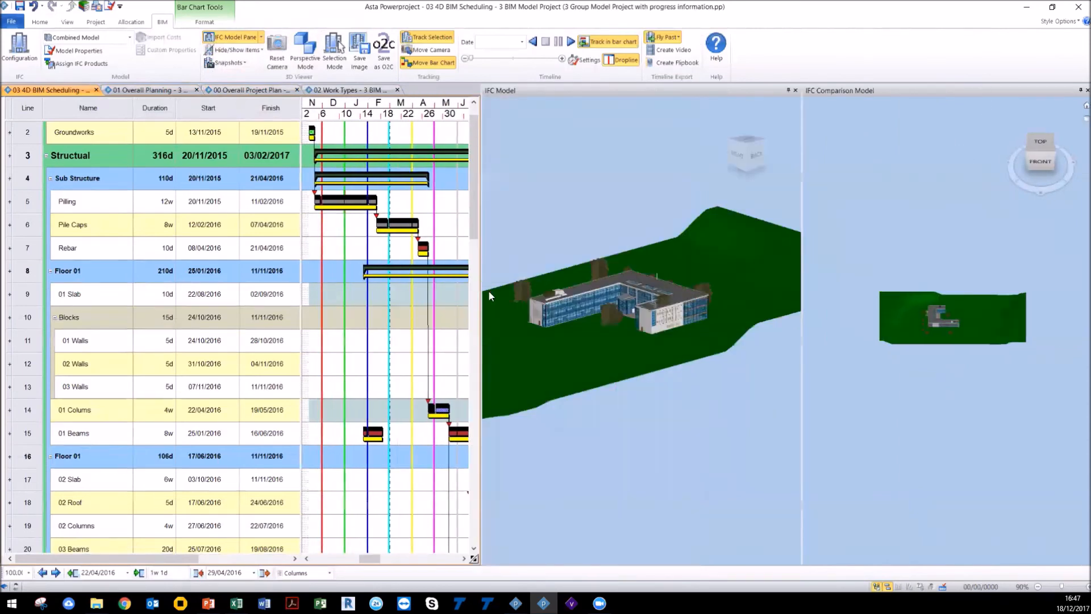
left_click_drag(605, 358, 629, 352)
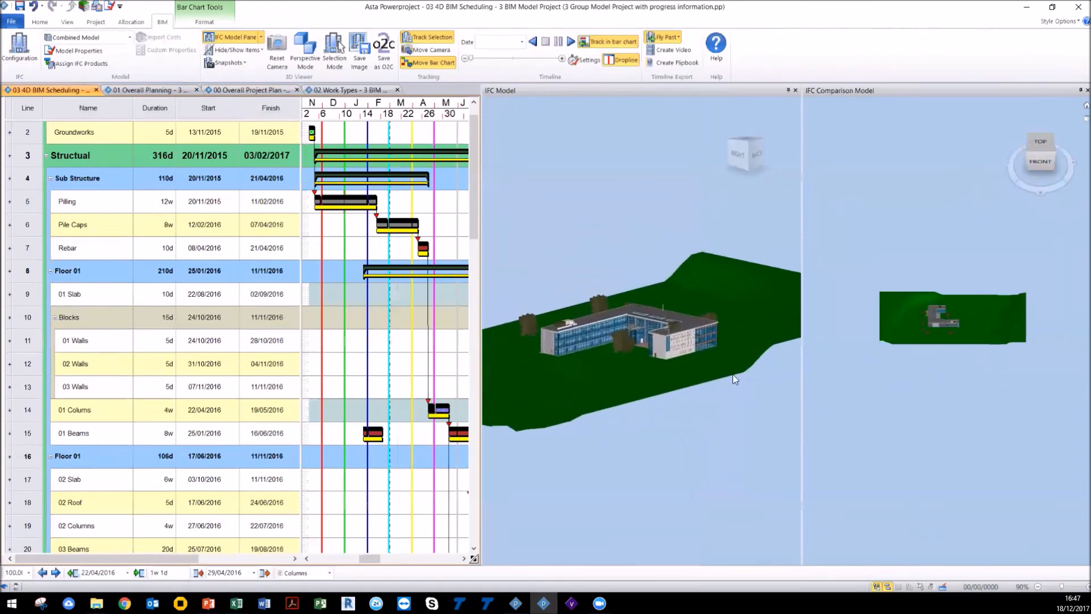
left_click_drag(594, 263, 586, 263)
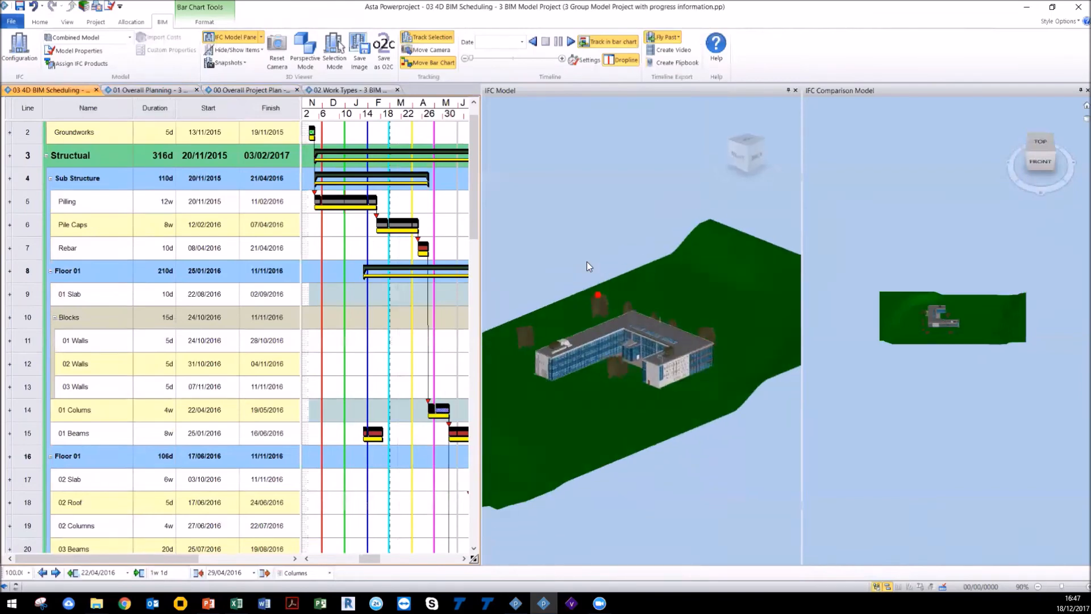
left_click_drag(969, 354, 944, 361)
scroll(944, 362, "up", 2)
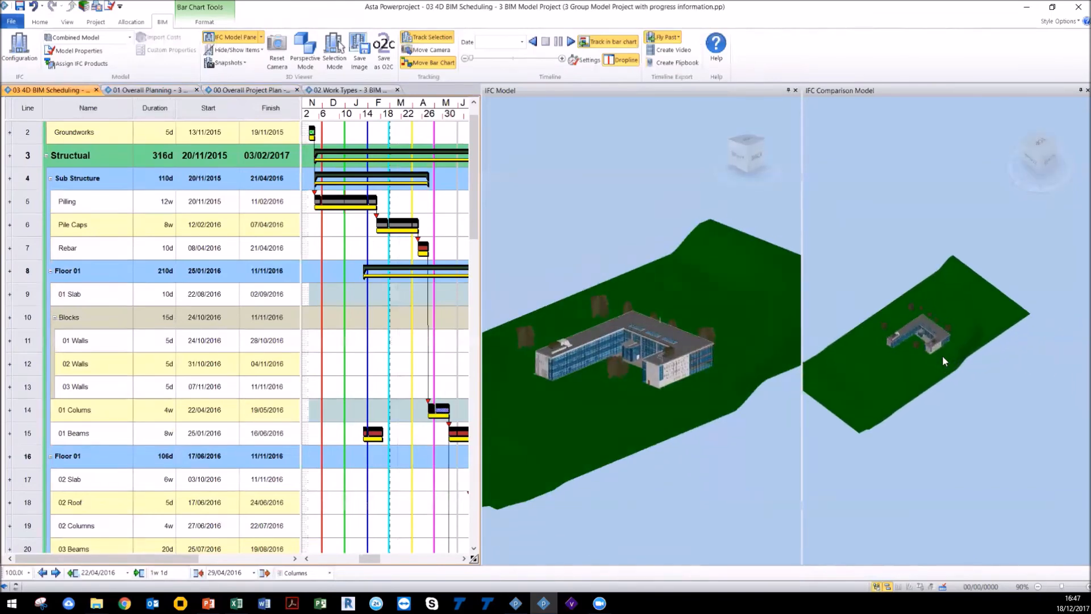
Step: Configure the timeline settings to use live project dates for the simulation and baseline dates highlighting live project differences for comparison
left_click(585, 59)
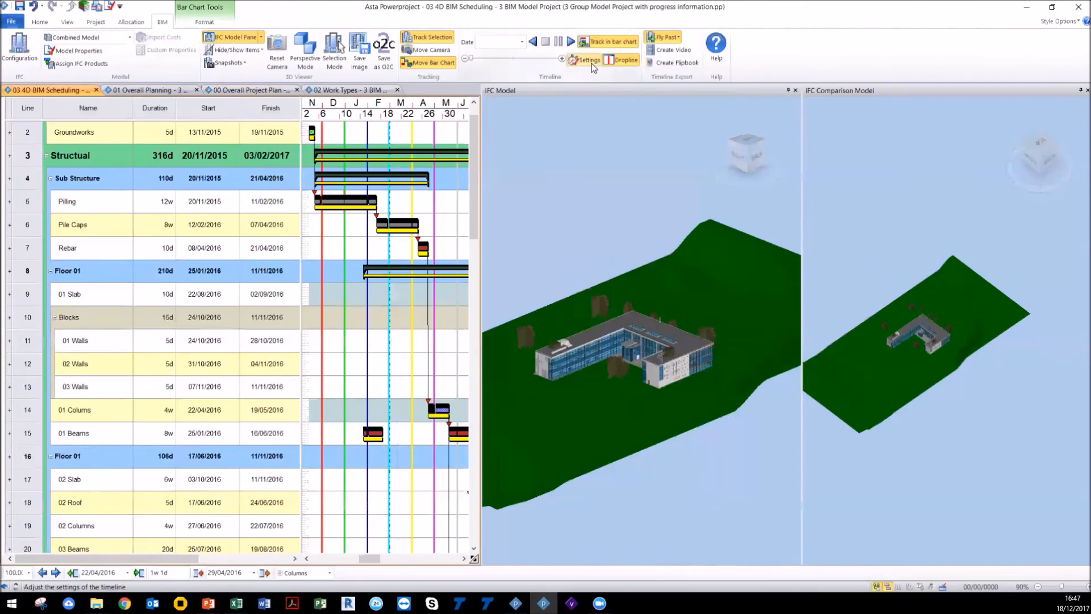
left_click_drag(557, 144, 739, 134)
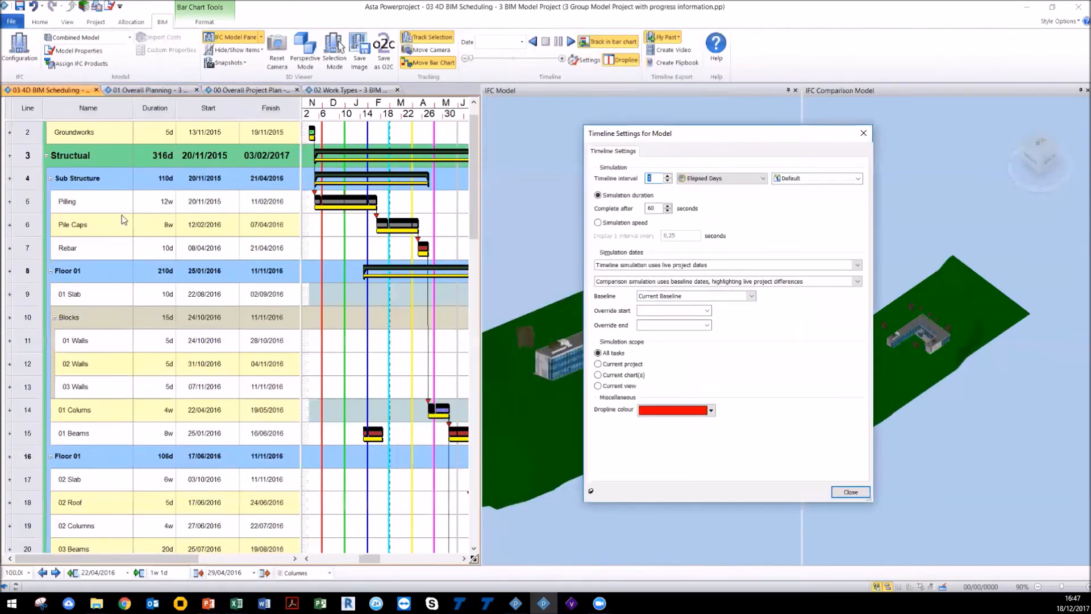
left_click_drag(650, 133, 124, 183)
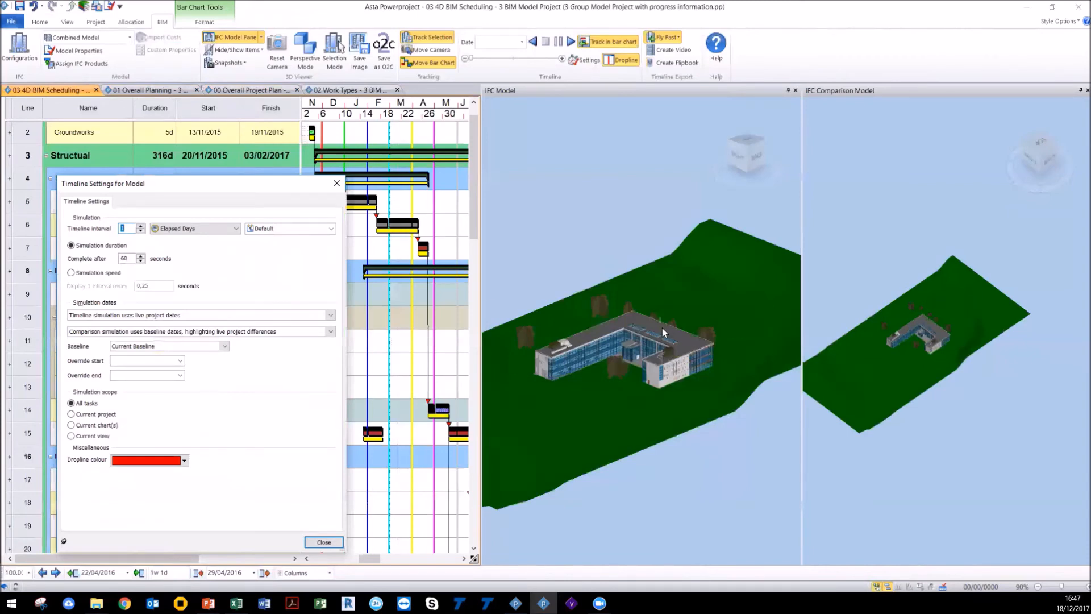
scroll(875, 314, "up", 3)
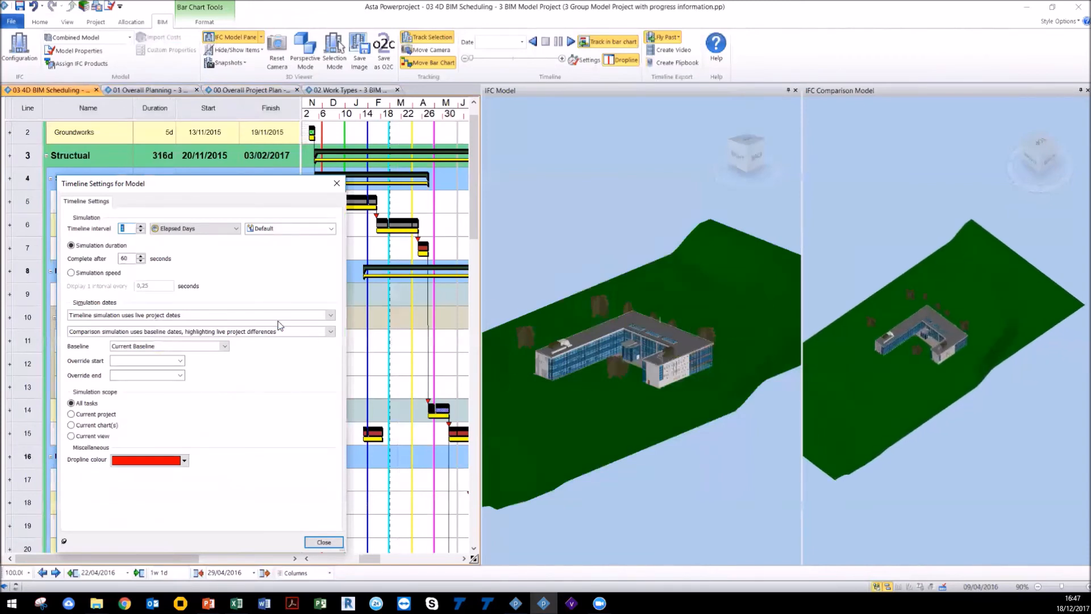
left_click(246, 315)
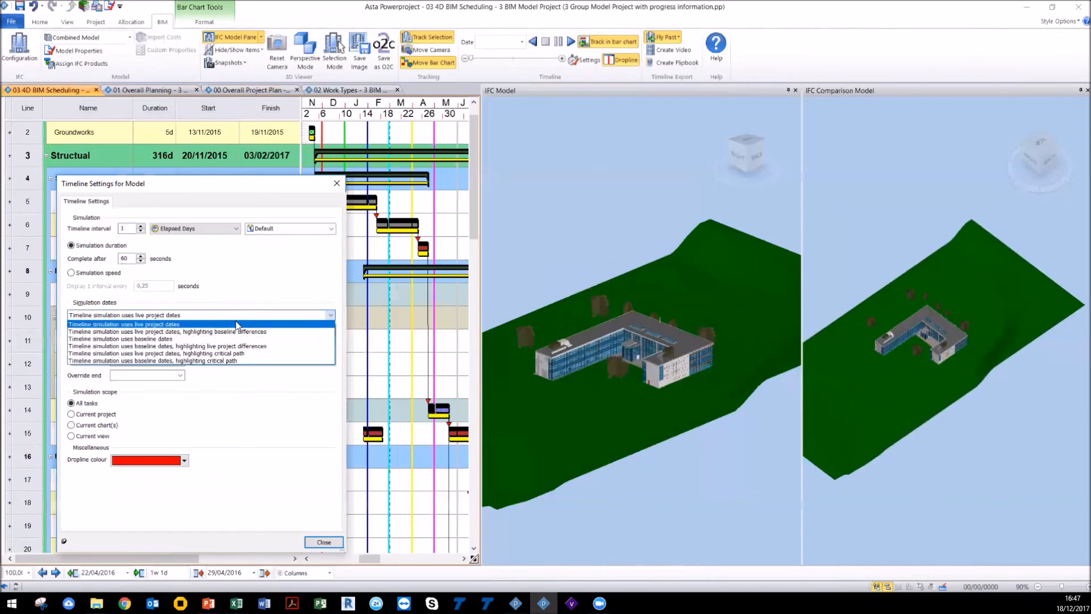
left_click(237, 325)
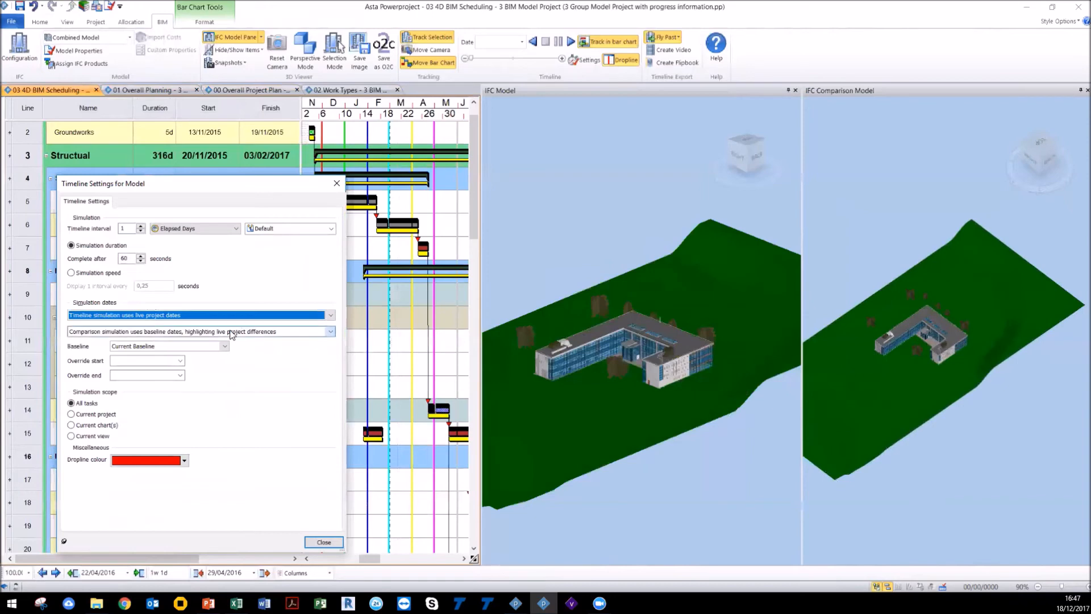
left_click(231, 333)
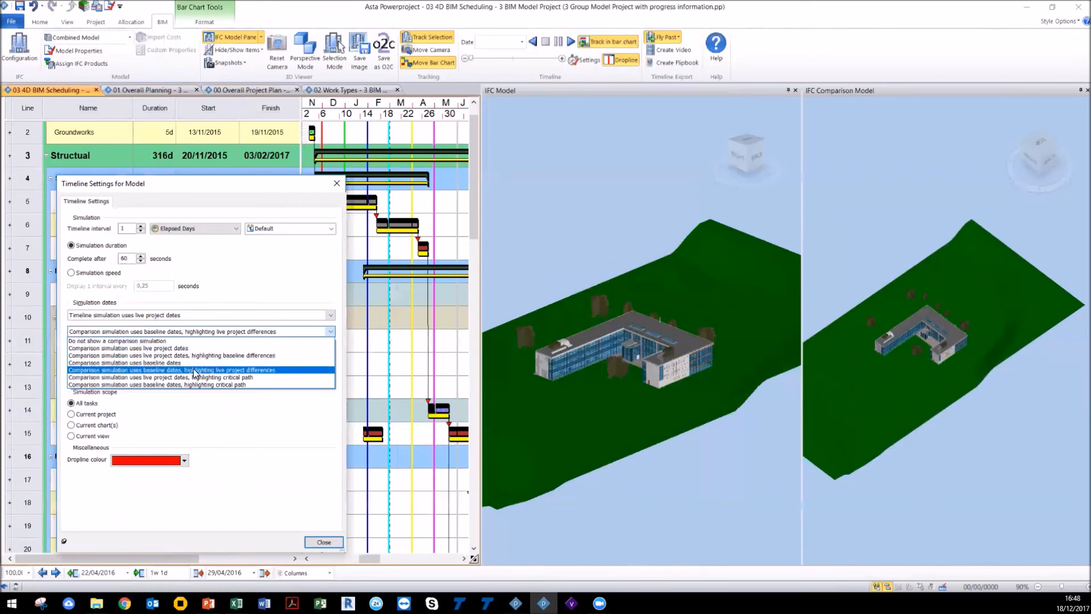
left_click(226, 370)
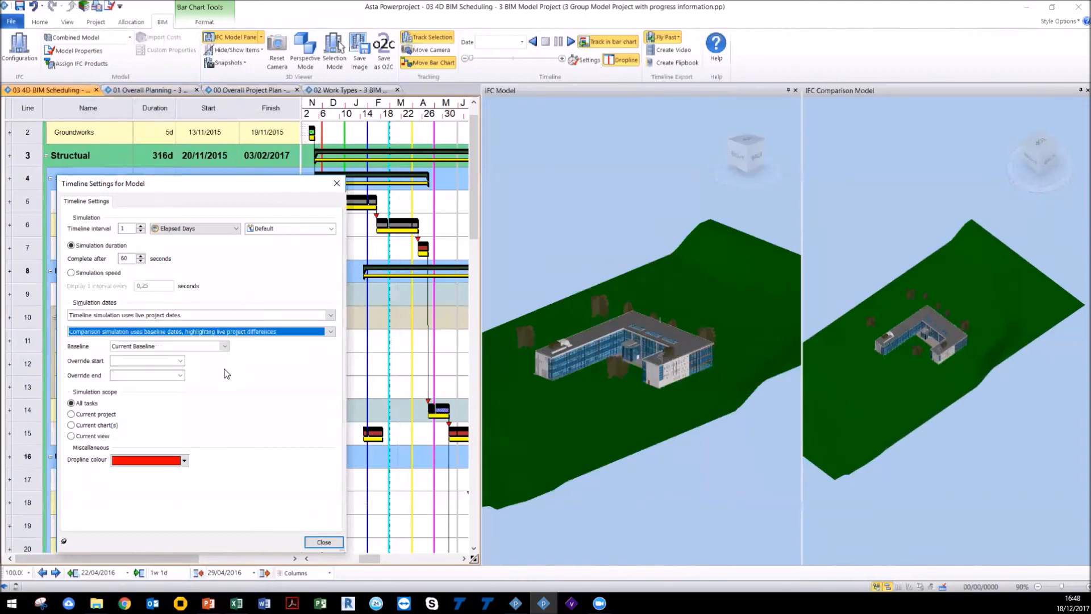
left_click(243, 332)
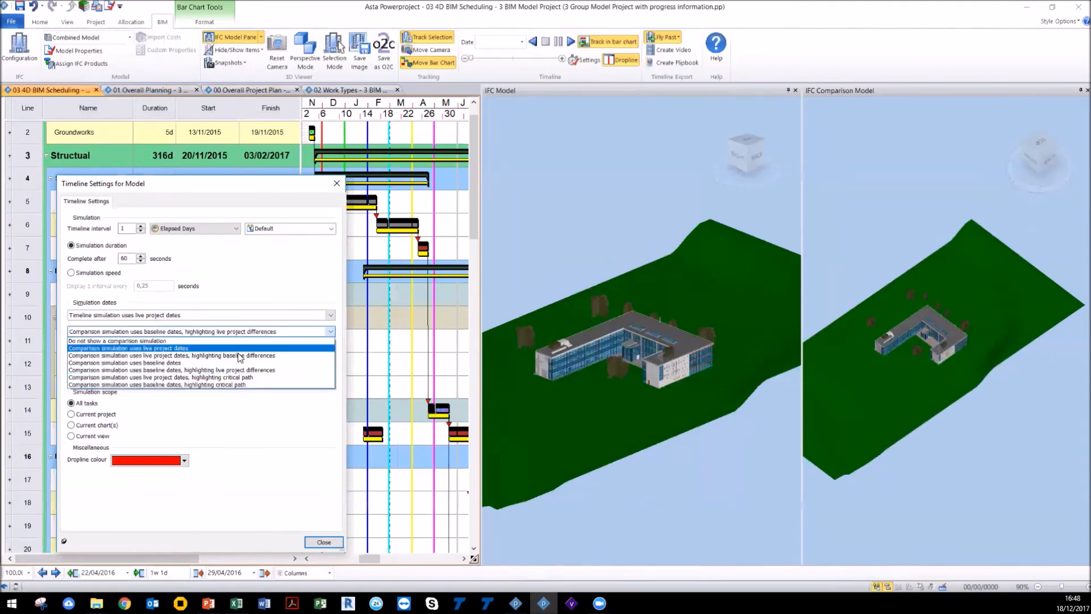
left_click(212, 371)
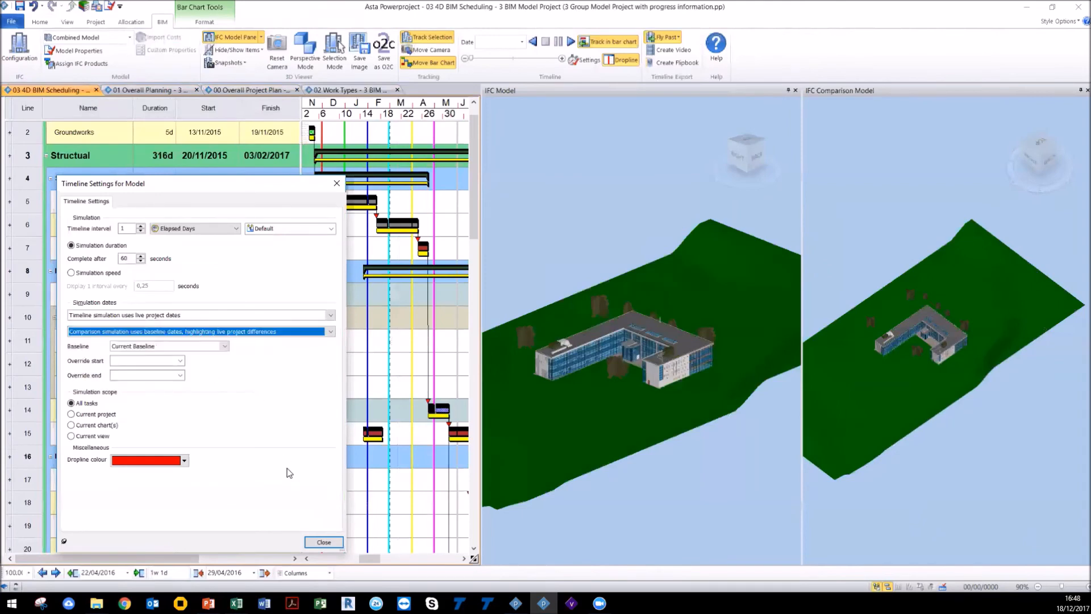
left_click(316, 543)
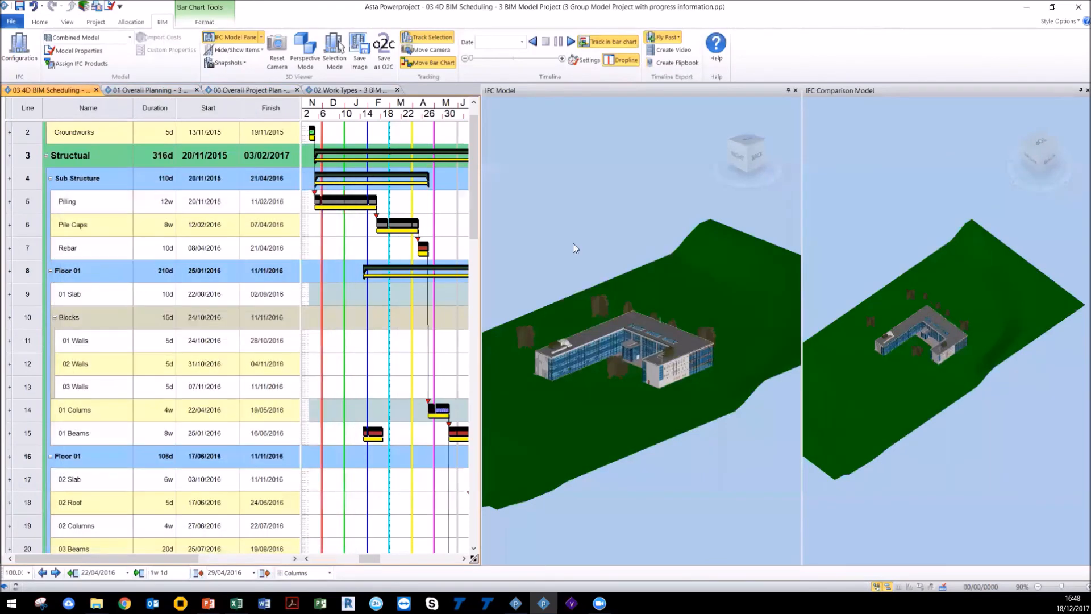
Step: Set the fly past to None and start the timeline simulation
left_click(660, 37)
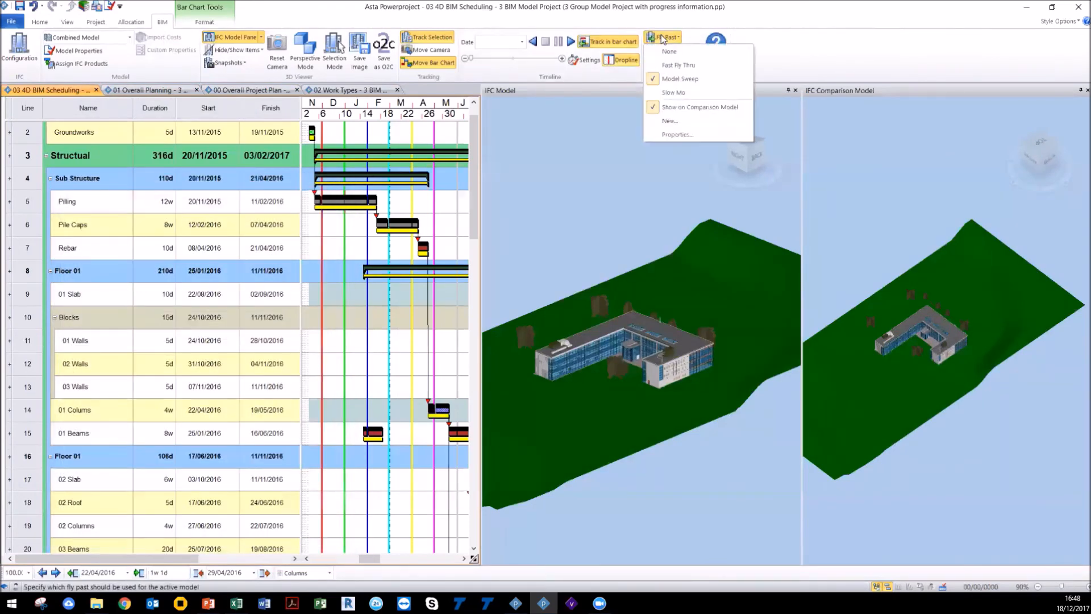
left_click(663, 51)
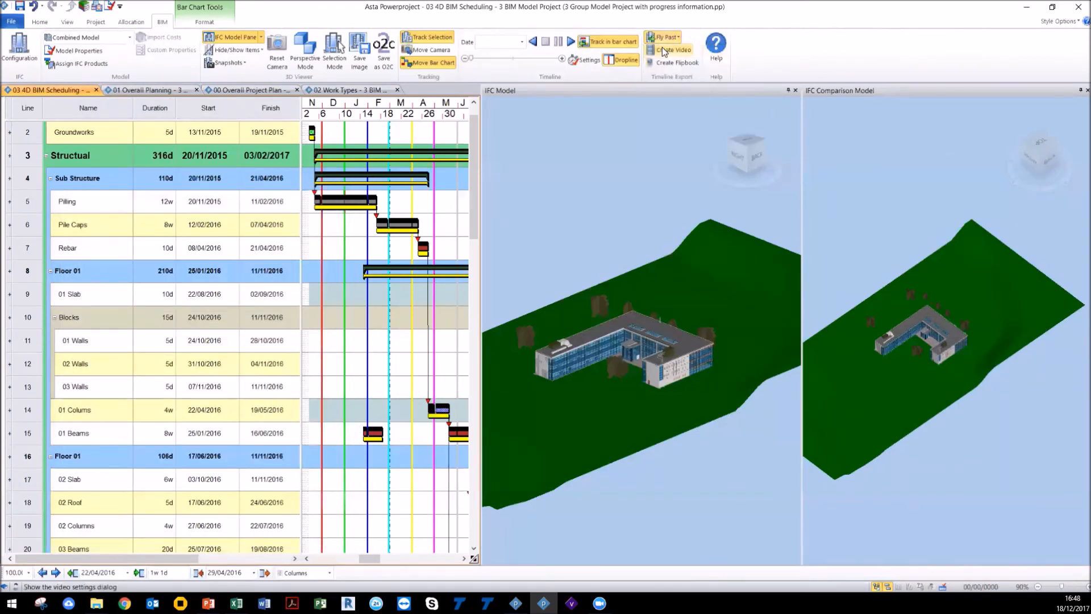
left_click(570, 41)
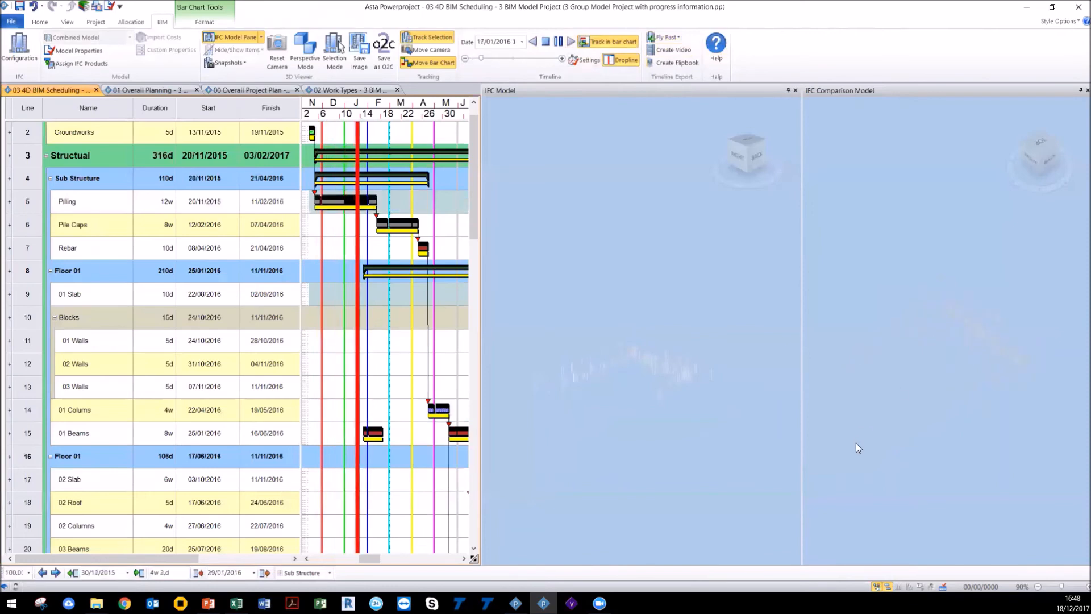
right_click(912, 451)
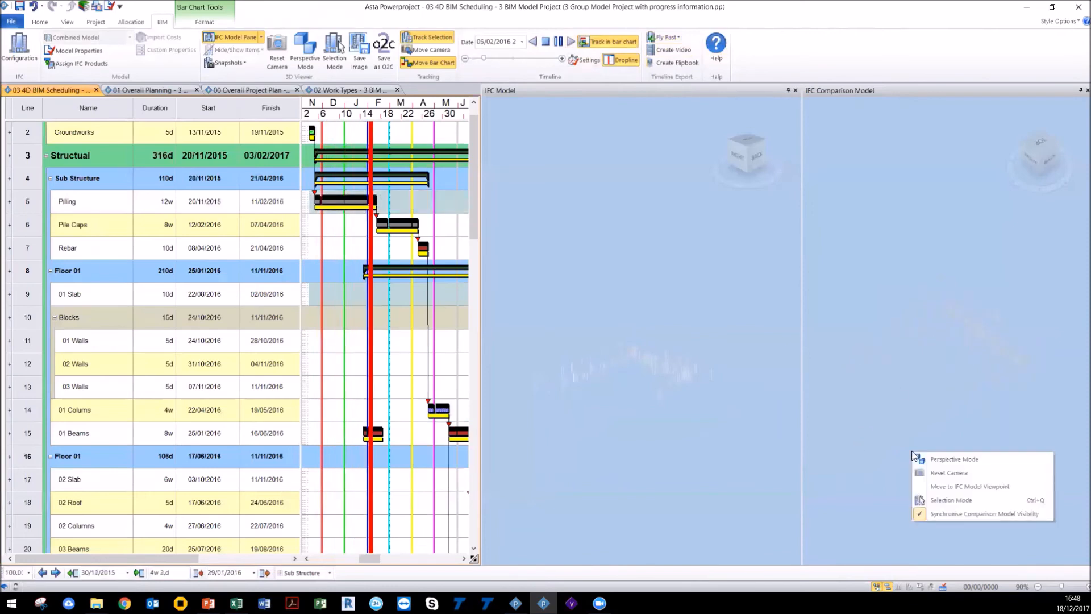
left_click(963, 513)
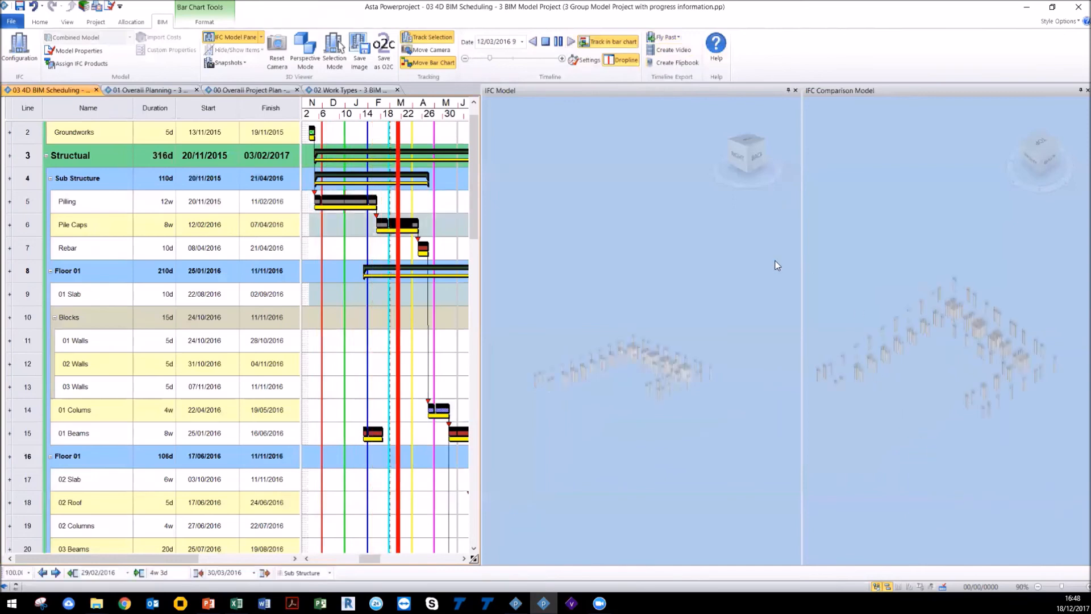
right_click(825, 239)
left_click(856, 300)
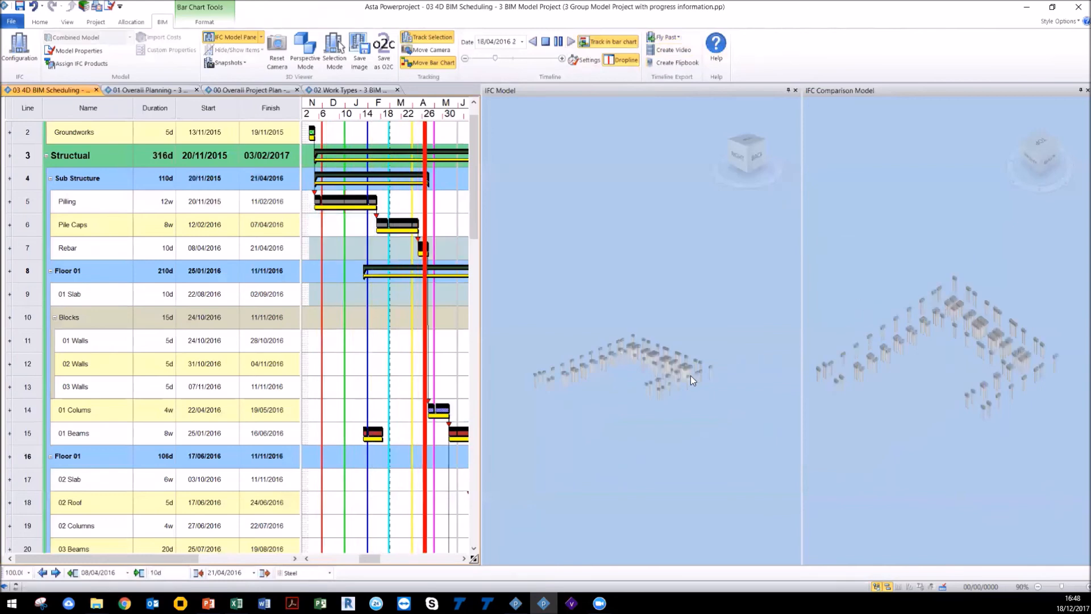
Step: Watch the simulation in both 3D views, orbiting and zooming to compare the model with the comparison model
left_click_drag(691, 376, 700, 380)
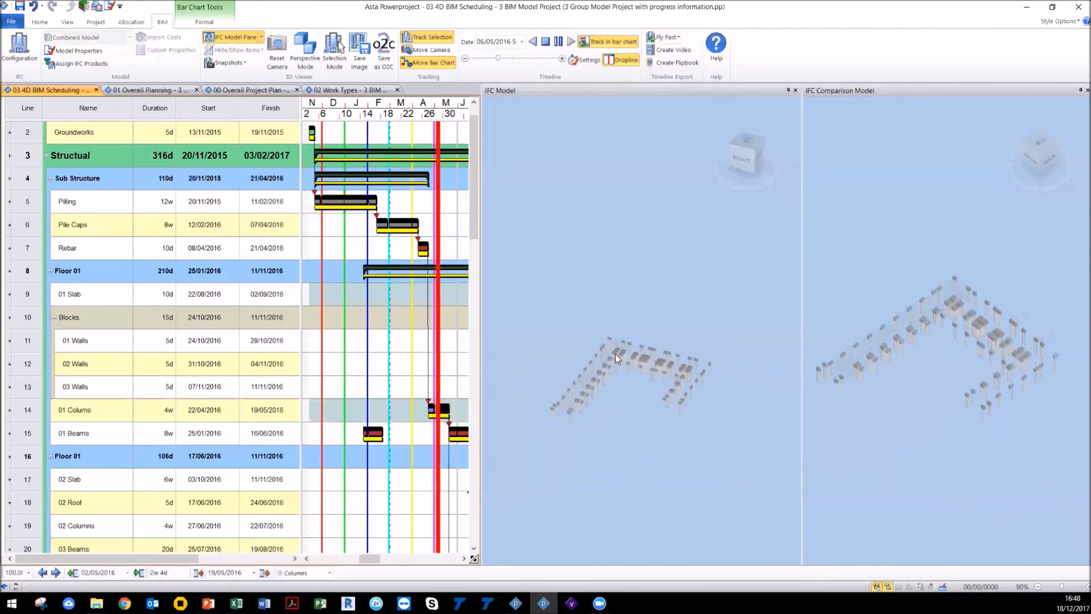
right_click(602, 313)
left_click(583, 313)
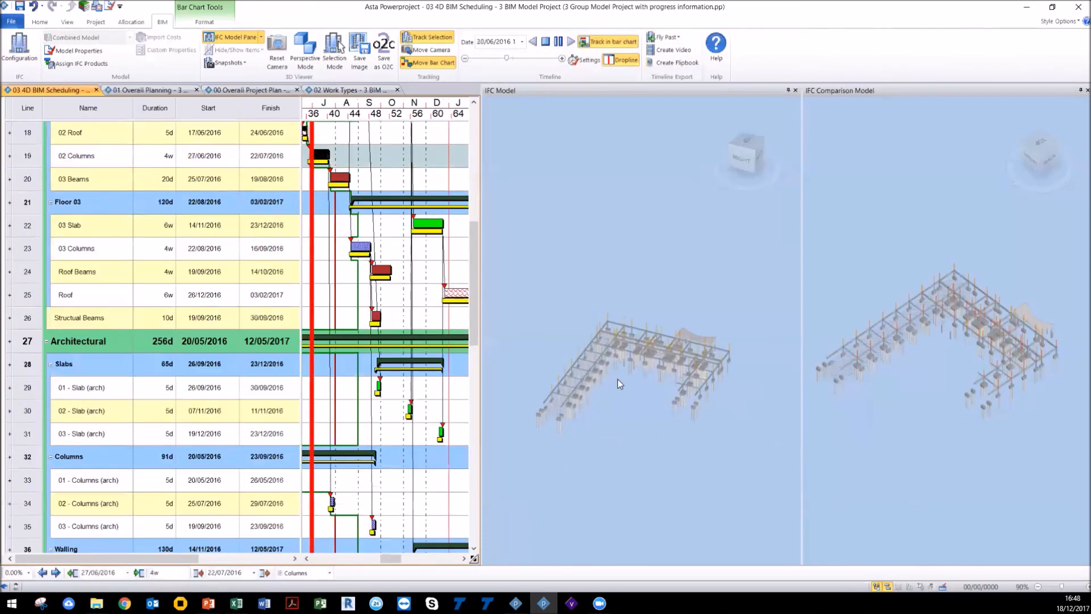
scroll(623, 381, "up", 5)
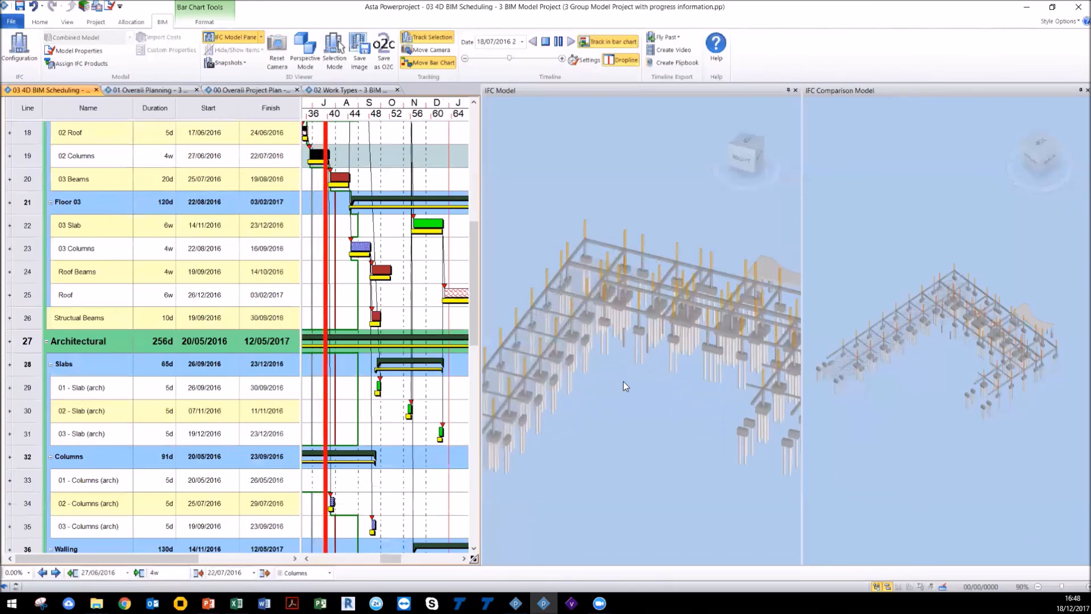
scroll(619, 377, "up", 3)
scroll(1000, 314, "up", 5)
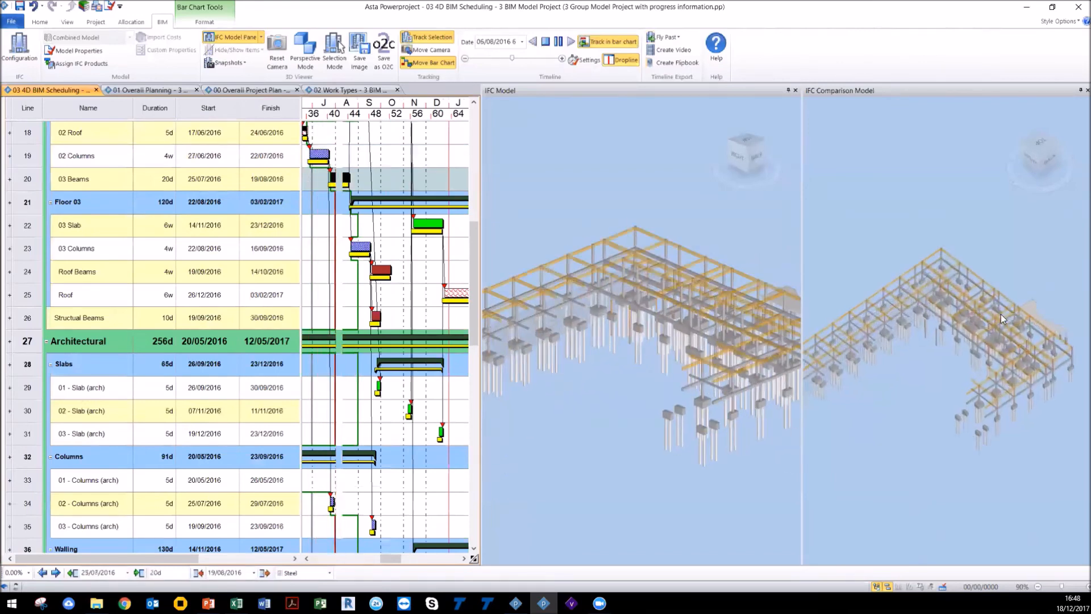
left_click_drag(973, 356, 956, 356)
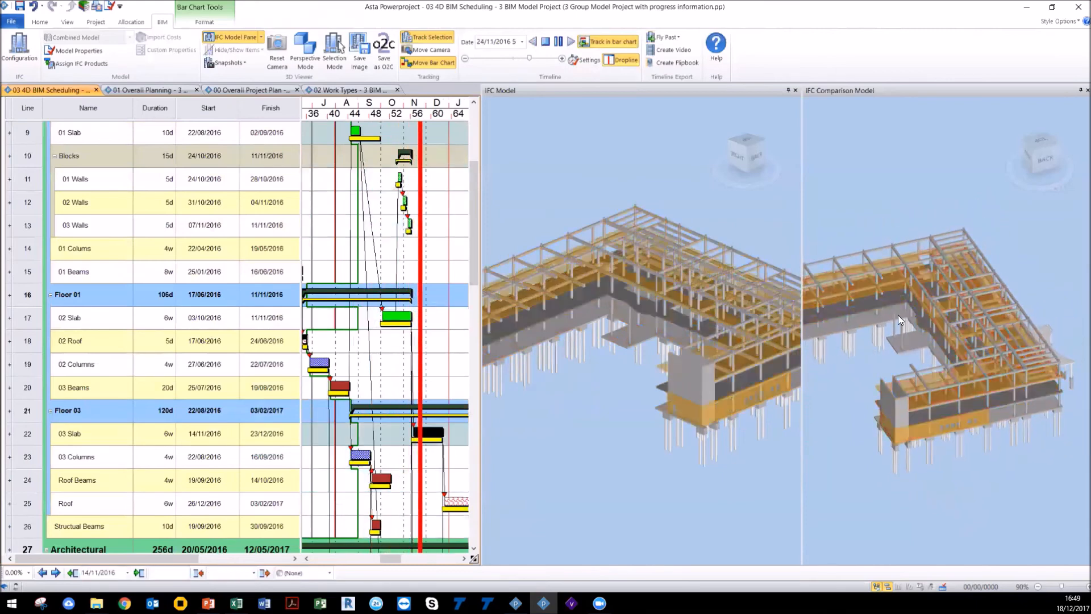
mouse_move(991, 356)
left_mouse_down()
mouse_move(1028, 435)
mouse_move(993, 376)
left_mouse_up()
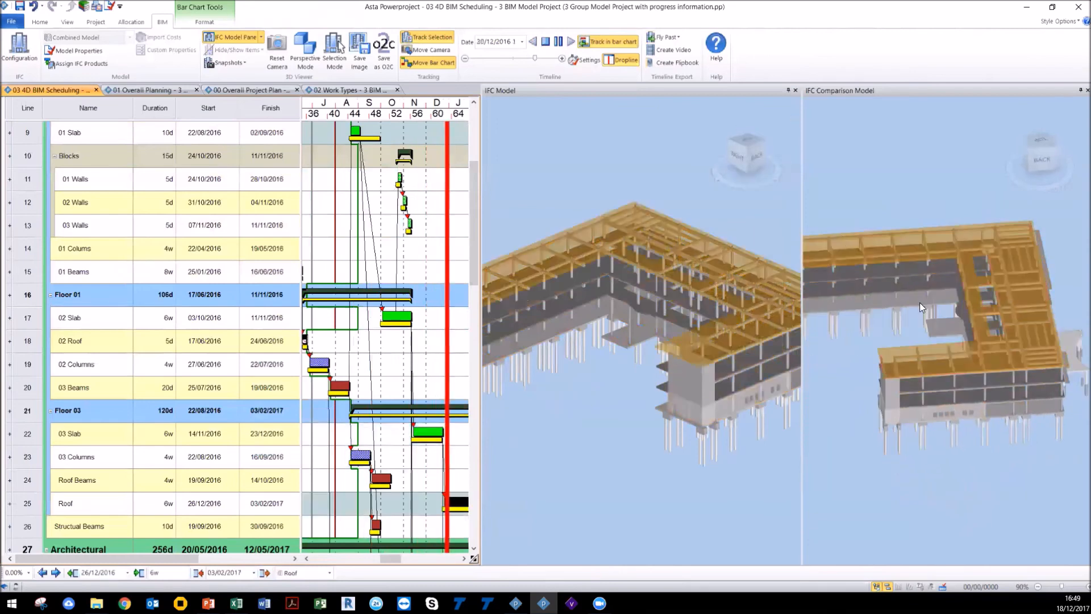
scroll(919, 303, "down", 3)
scroll(919, 302, "down", 1)
left_click_drag(924, 372, 956, 346)
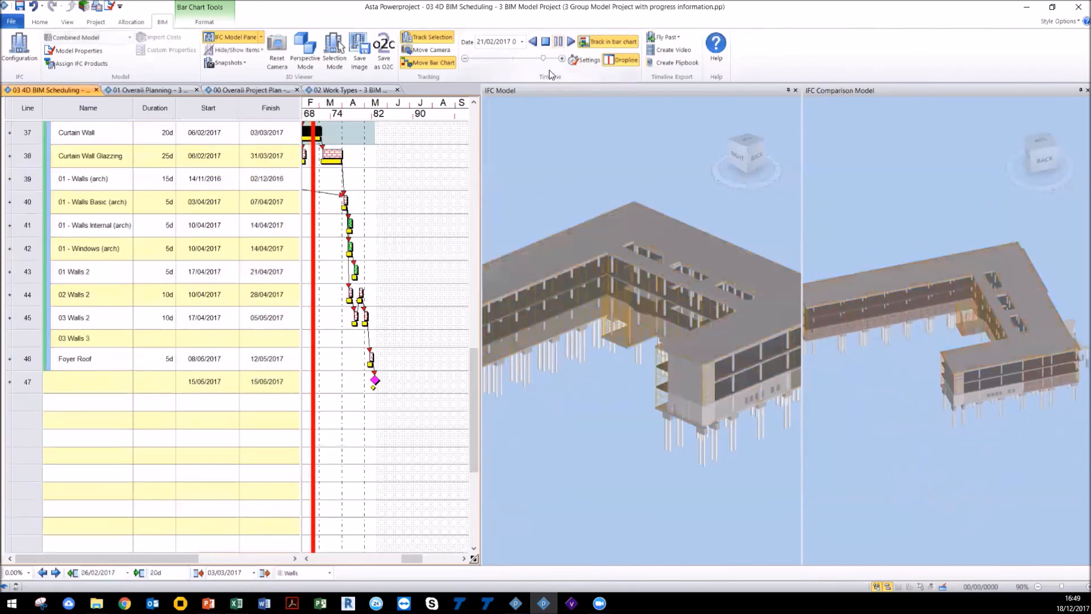
Step: Move the timeline date to 06/10/2016
left_click(522, 42)
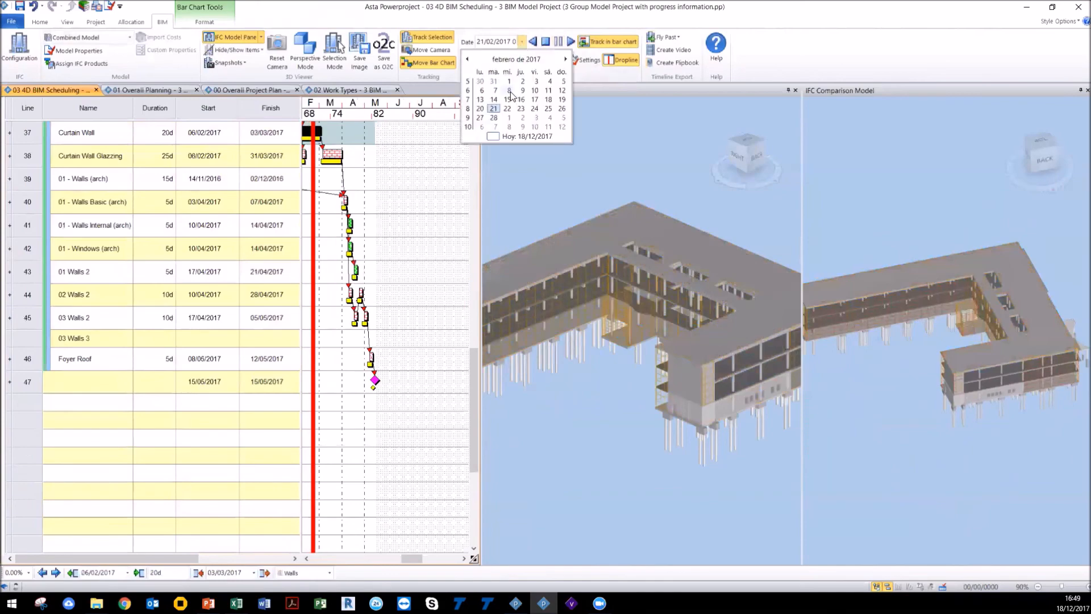
left_click(509, 91)
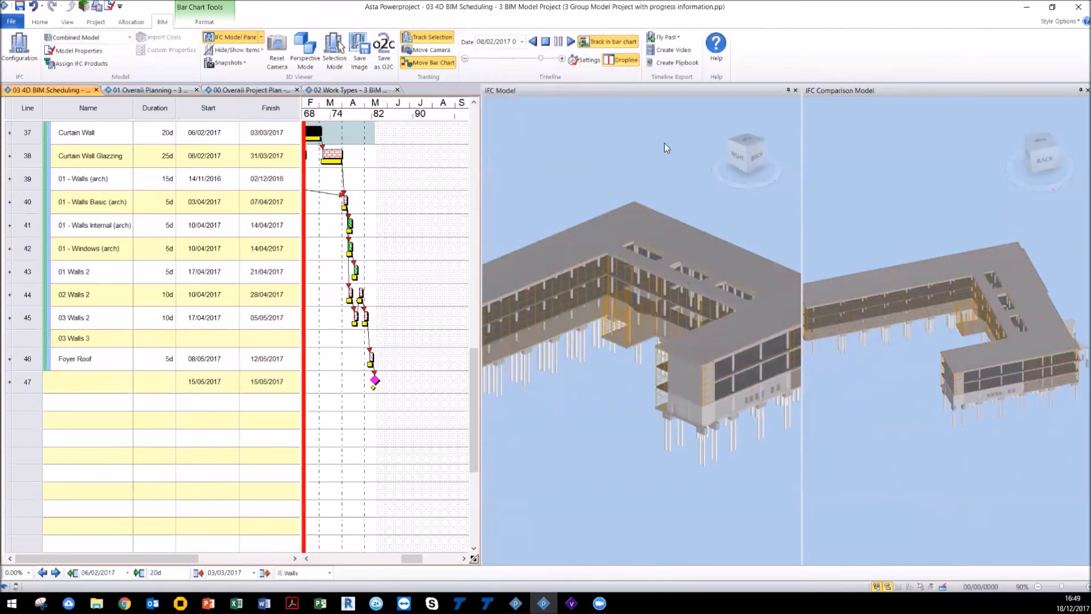
left_click_drag(540, 59, 528, 56)
left_click_drag(529, 56, 522, 60)
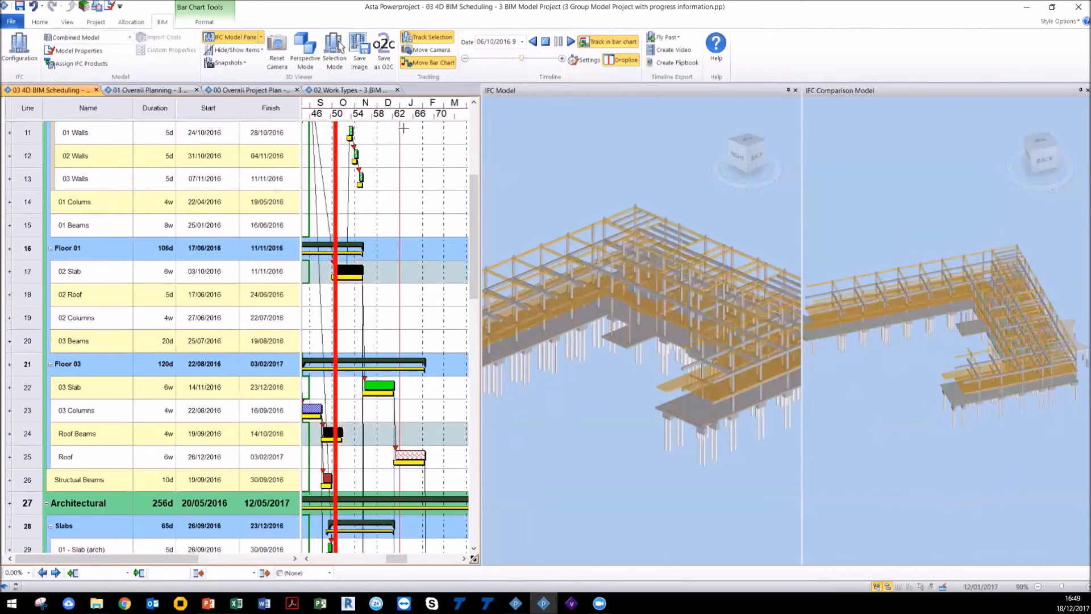
Step: Preview the printout with the CHTBIM-A4.b: A4 Portrait PowerDraw Generated border file, then close the preview
left_click(99, 9)
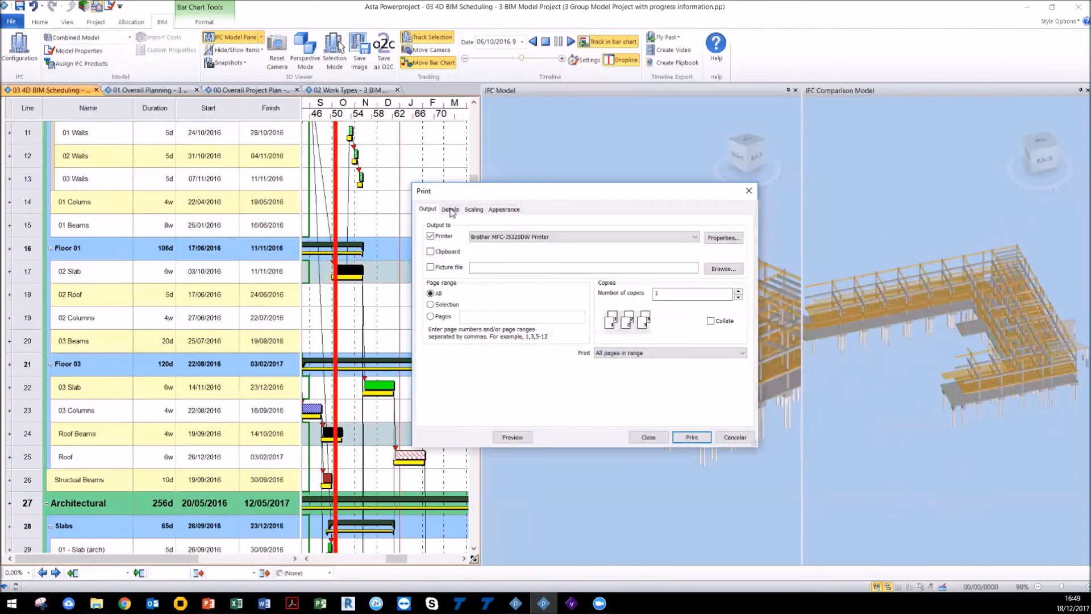
left_click(450, 209)
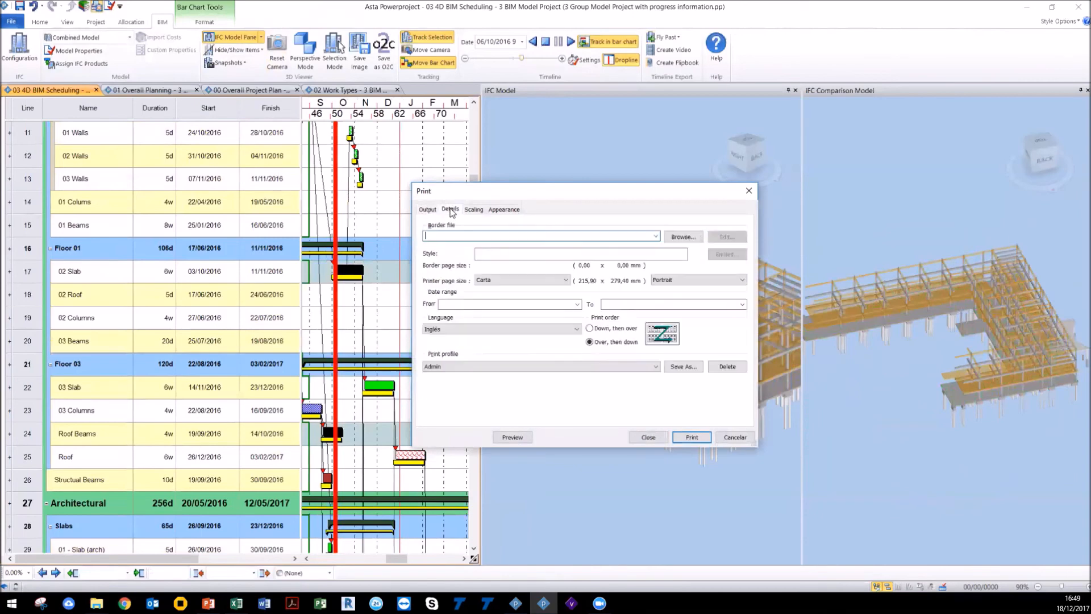
left_click(655, 236)
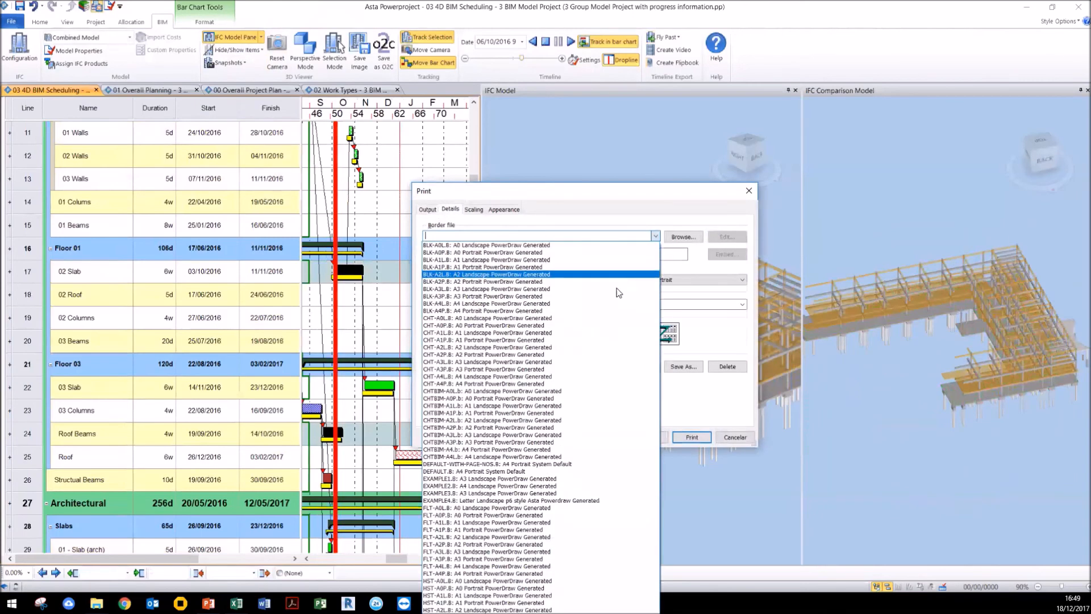
left_click(573, 449)
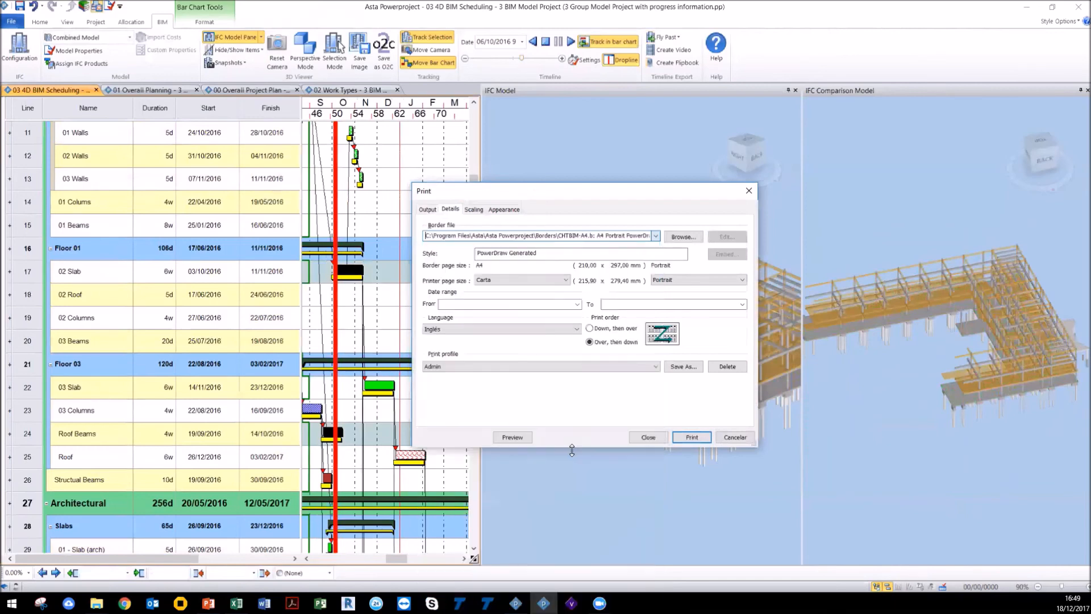
left_click(508, 438)
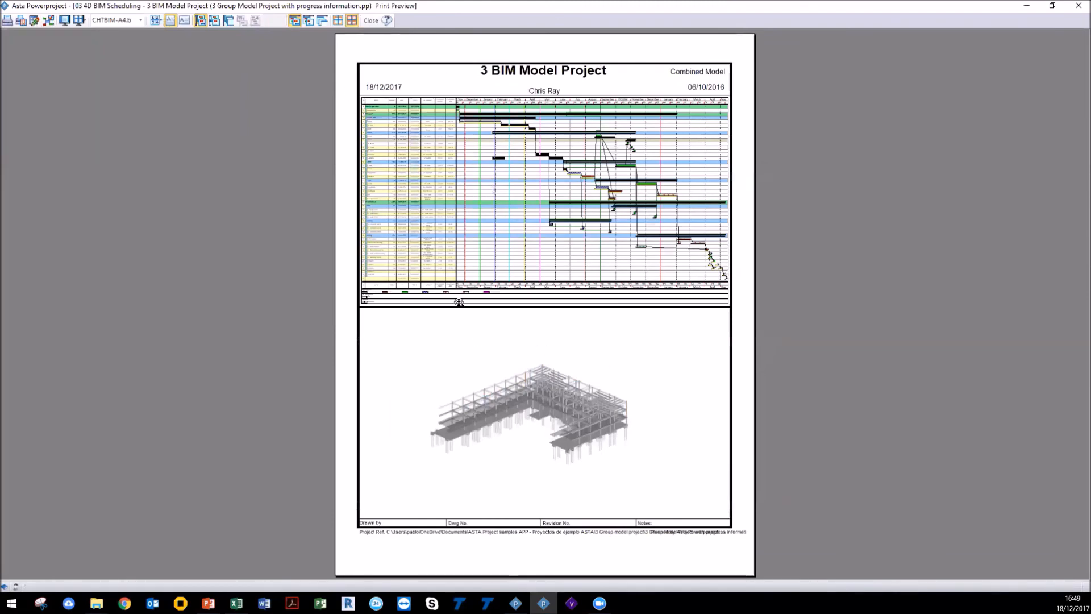
key("ctrl")
left_click(372, 21)
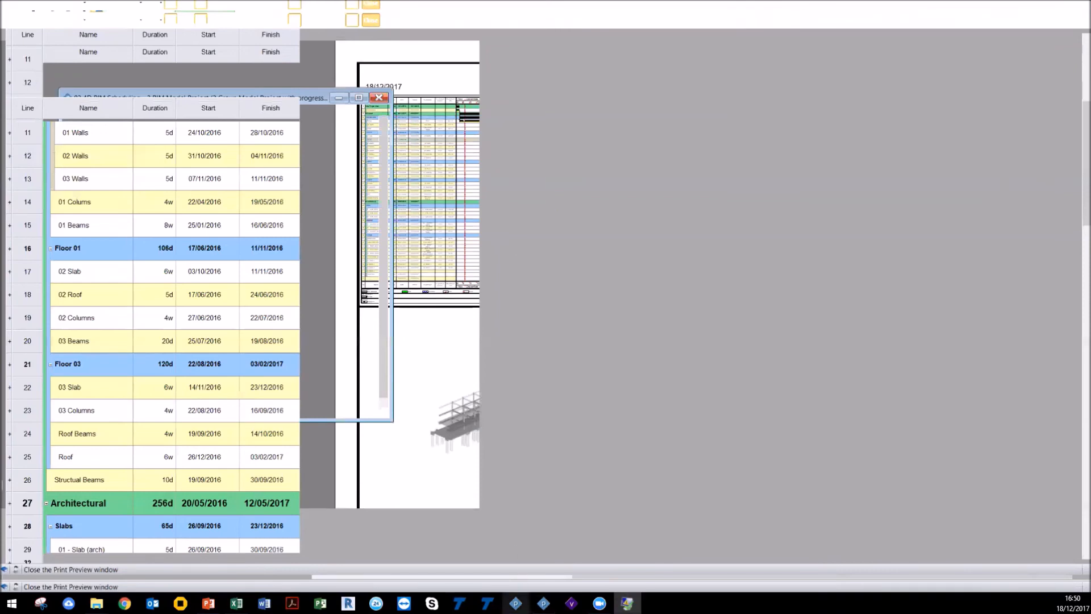
Step: Switch to the webinar Bar Chart View project and show all items in its 3D model
left_click(516, 602)
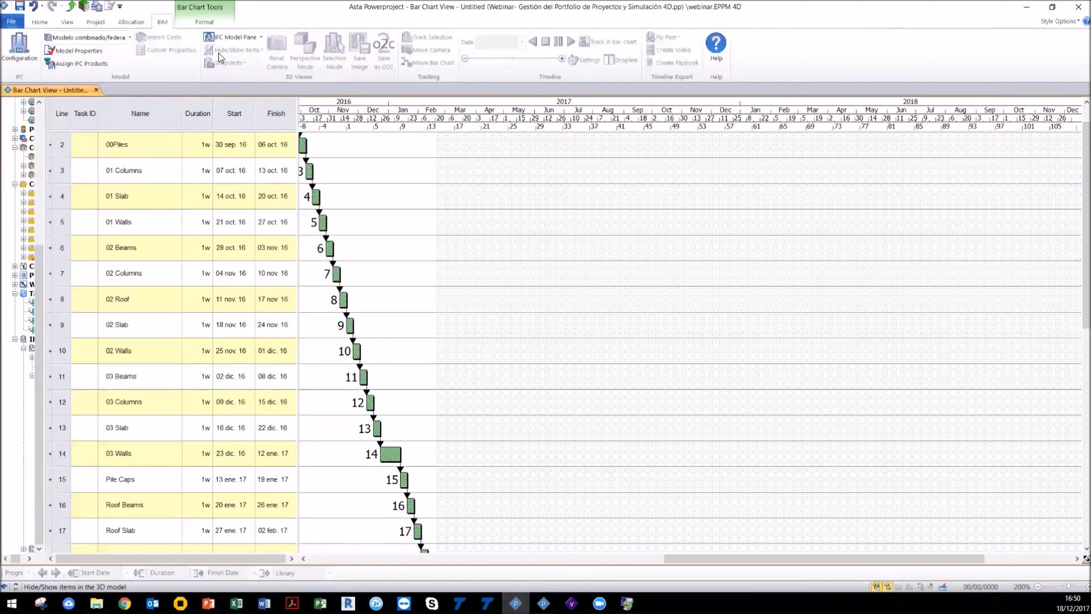
left_click(230, 43)
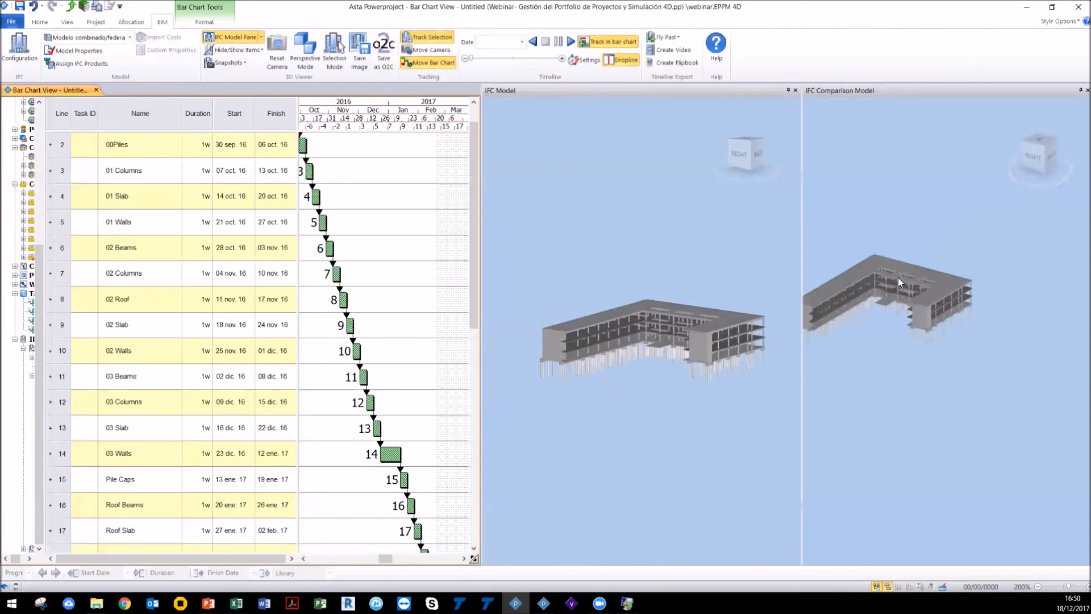
Step: Open Create Flipbook and set the output path to a Desktop folder named WEBINAR
left_click_drag(670, 364, 670, 388)
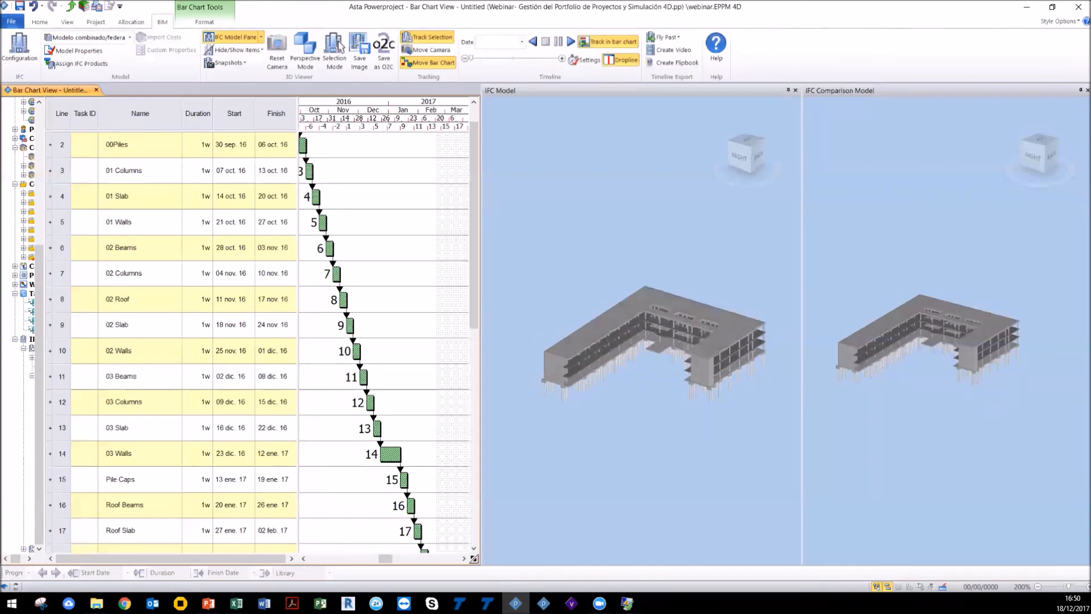
scroll(693, 314, "up", 2)
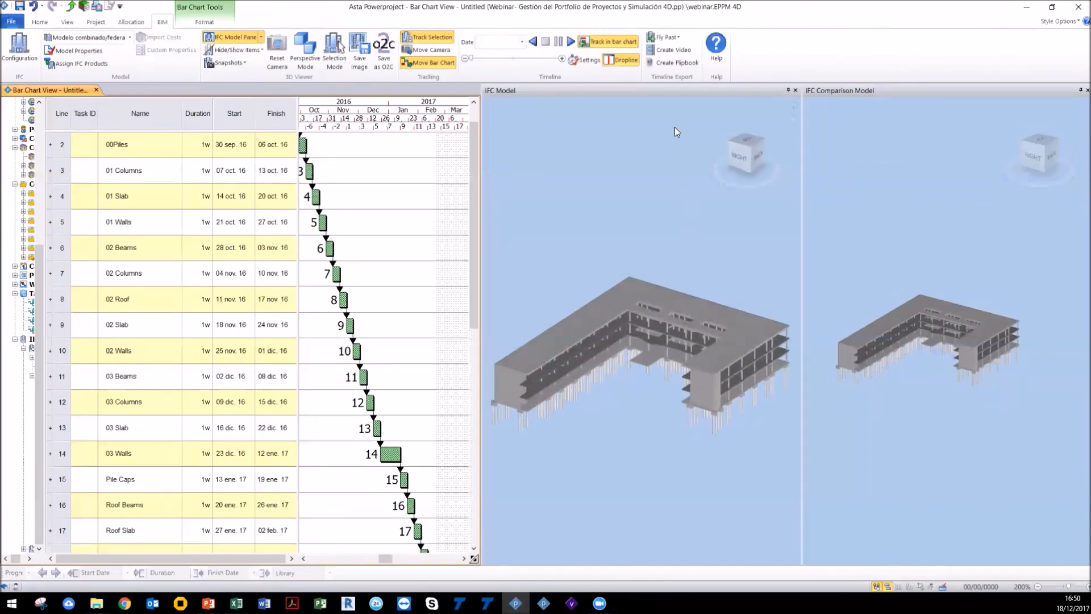
left_click(679, 66)
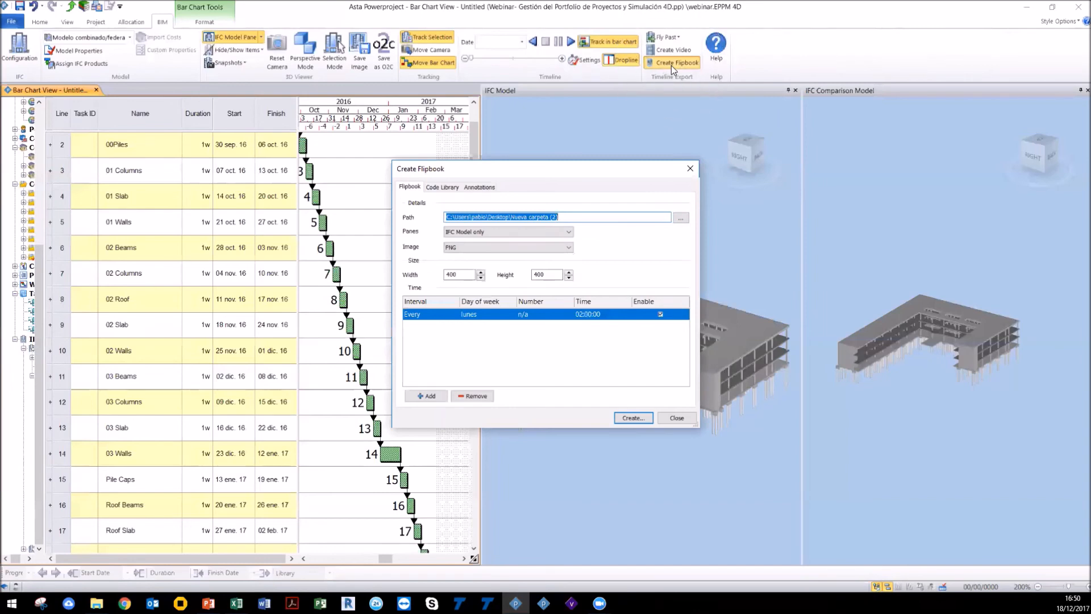
left_click(681, 219)
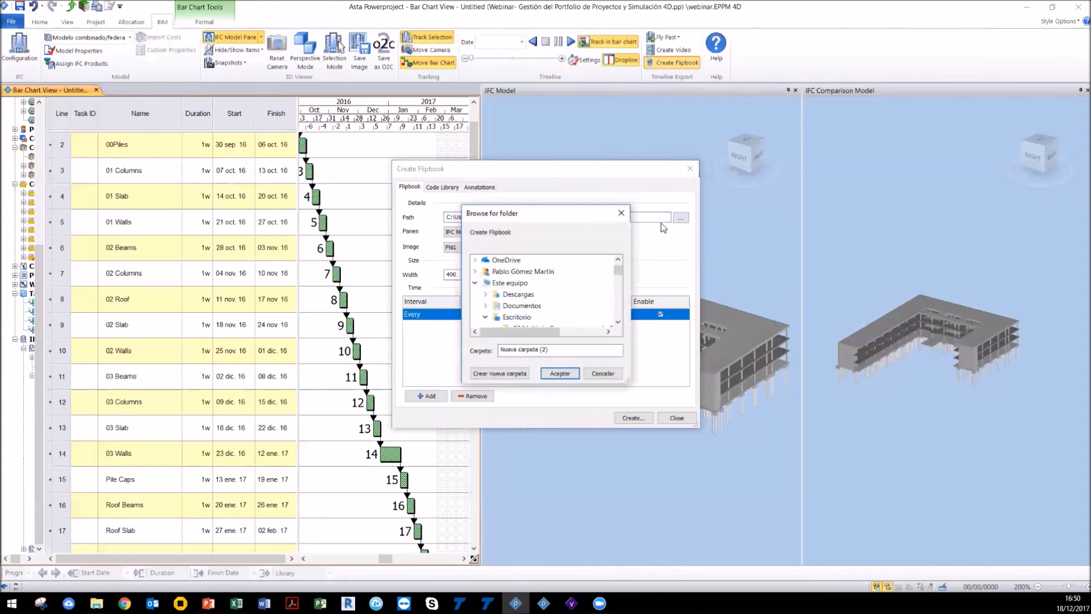
left_click(670, 439)
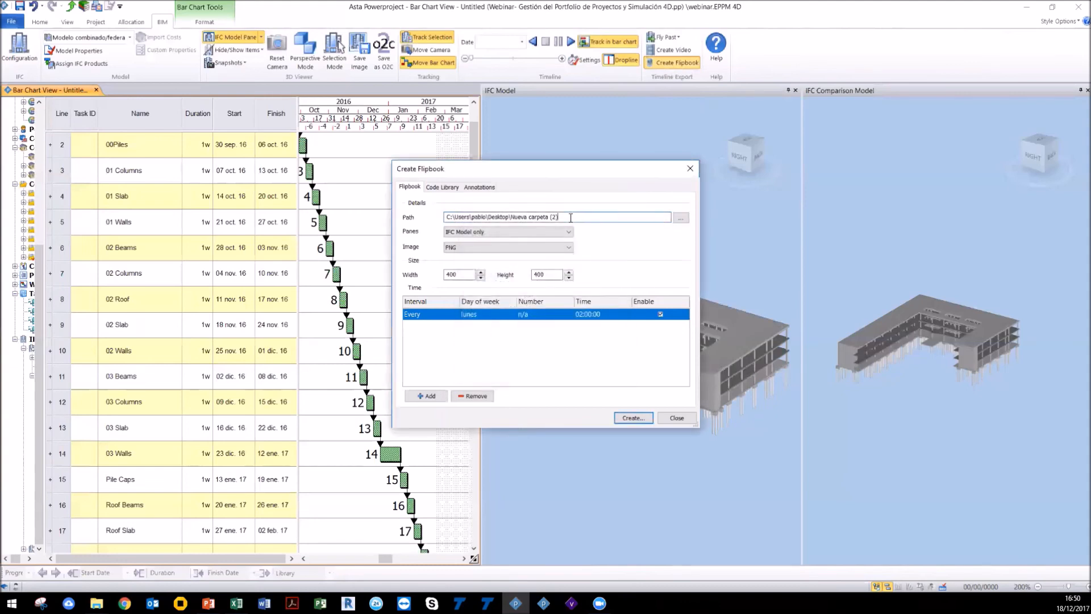
left_click_drag(562, 217, 510, 212)
type("WEBINAR")
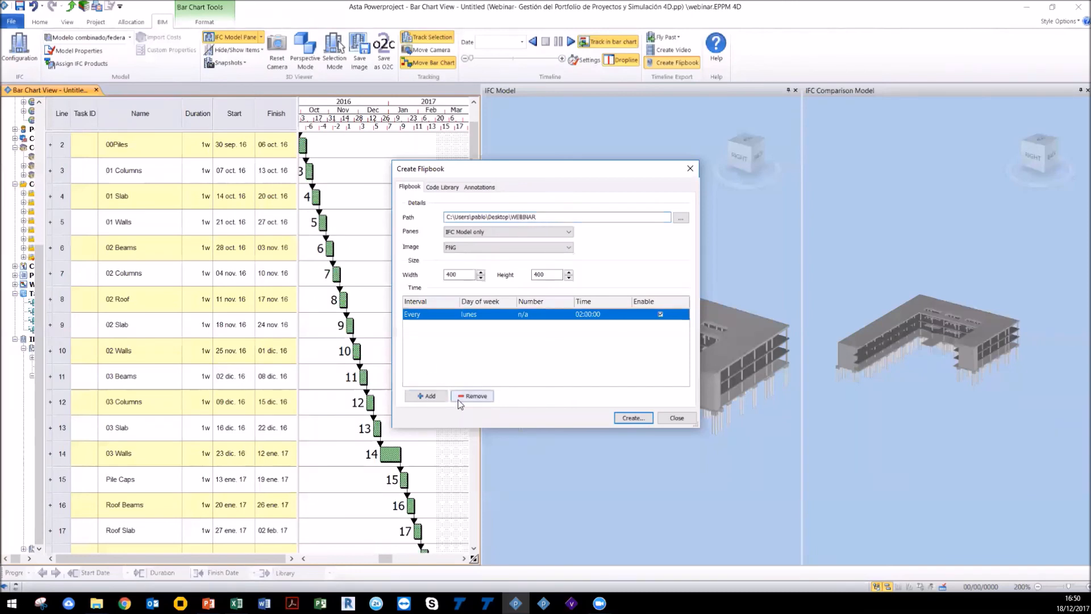
Step: Create the flipbook of the IFC model as PNG images, confirming the image generation and dismissing the success alert
left_click(625, 418)
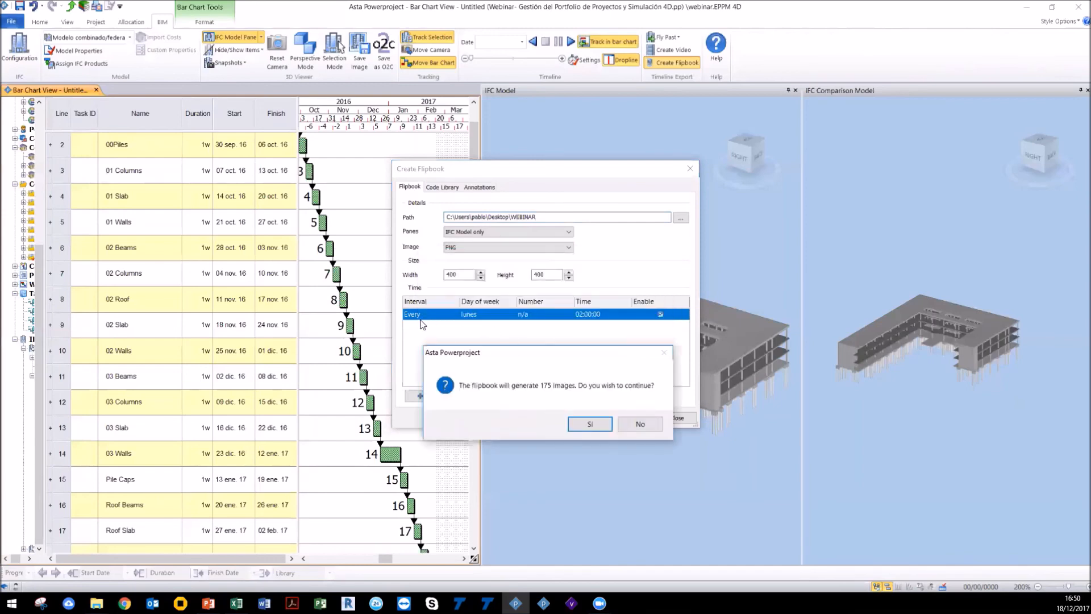
left_click(422, 324)
left_click(422, 324)
left_click(422, 324)
left_click_drag(432, 353, 129, 342)
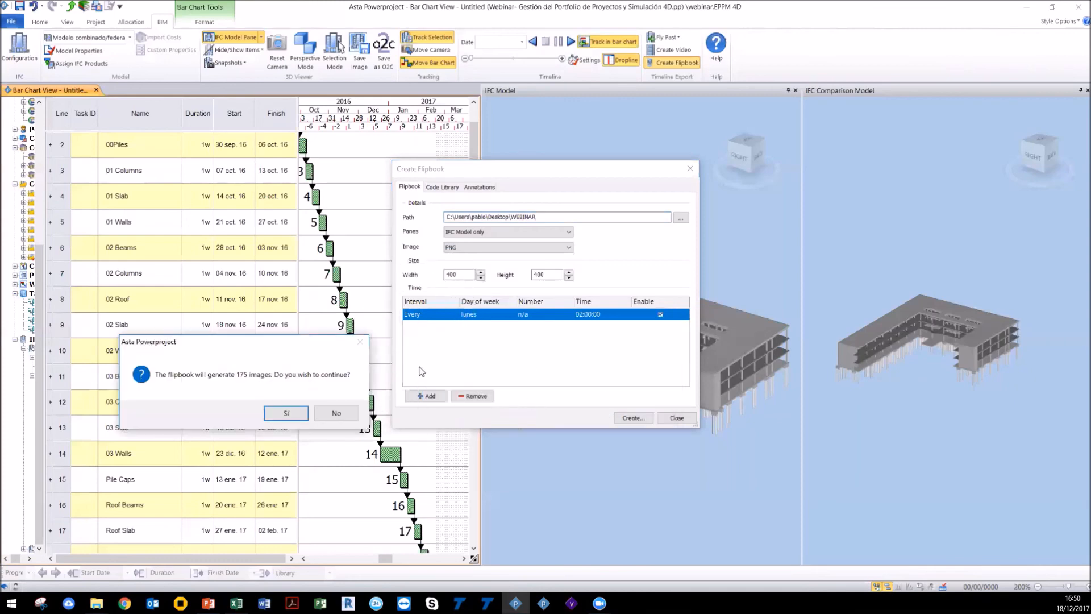
left_click(286, 414)
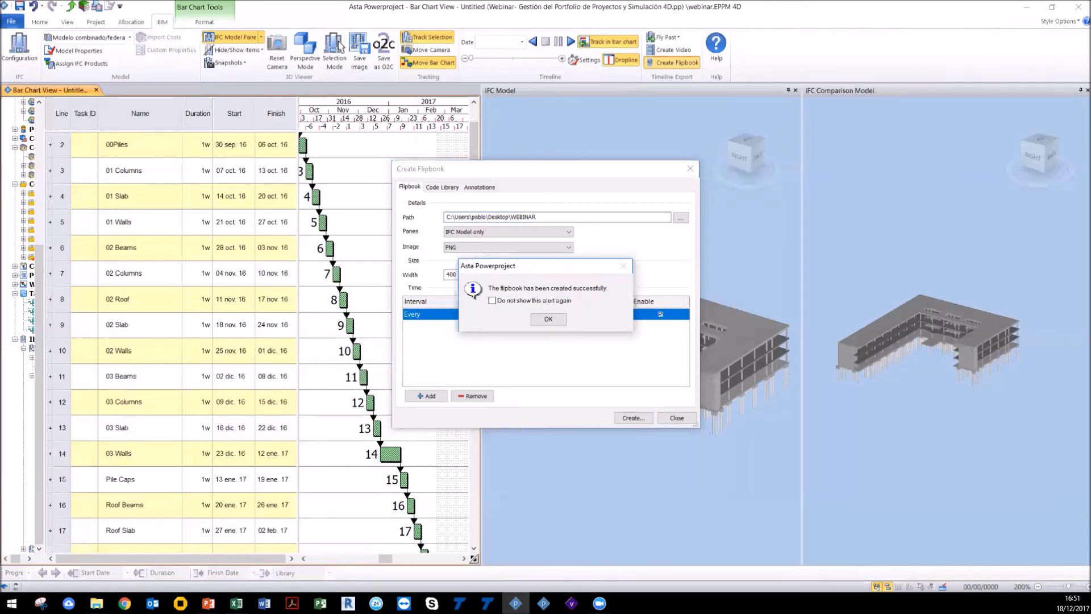
left_click(549, 319)
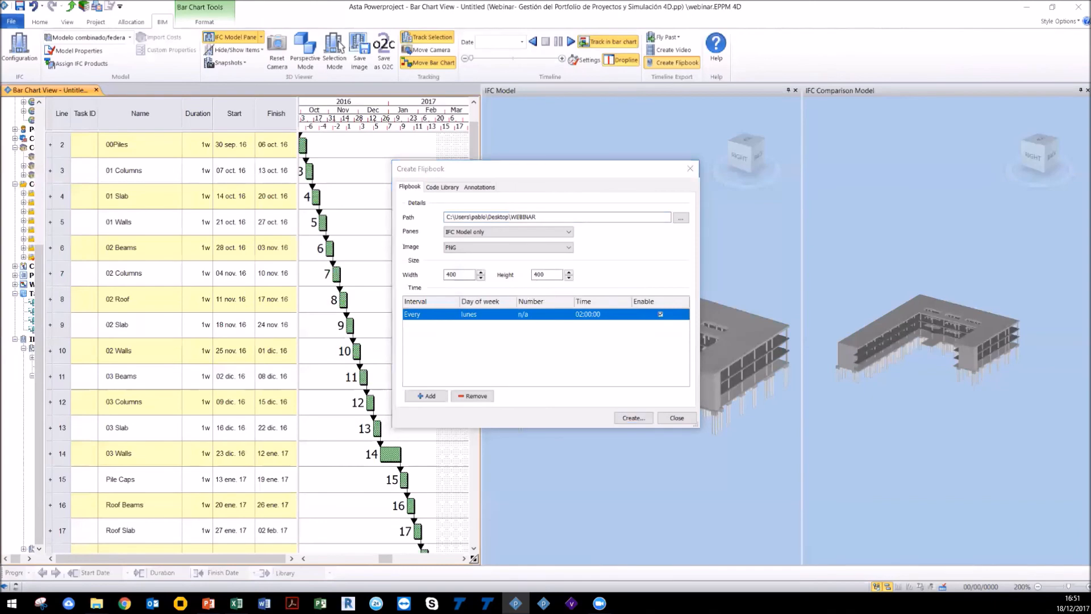
Step: Open the flipbook output folder inside WEBINAR on the Desktop and browse the generated images
left_click(97, 604)
left_click(78, 128)
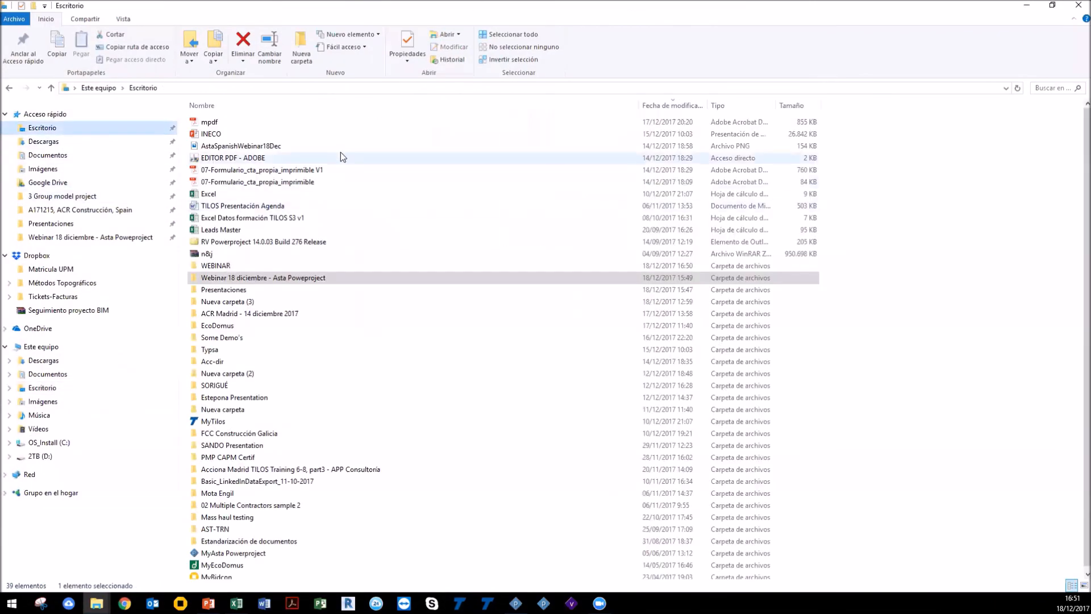
left_click_drag(404, 5, 341, 47)
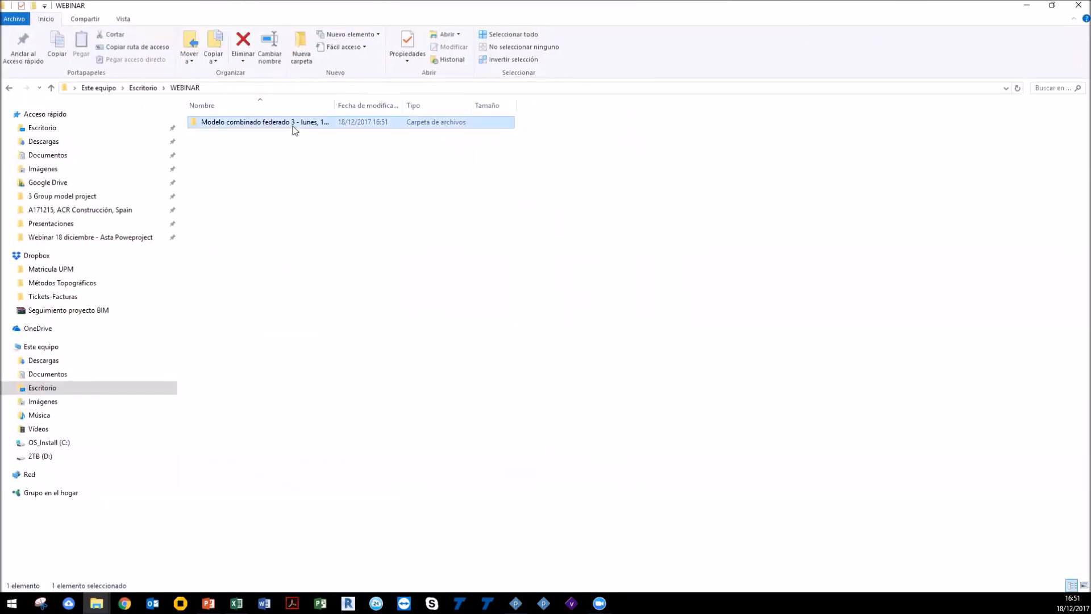
double_click(294, 127)
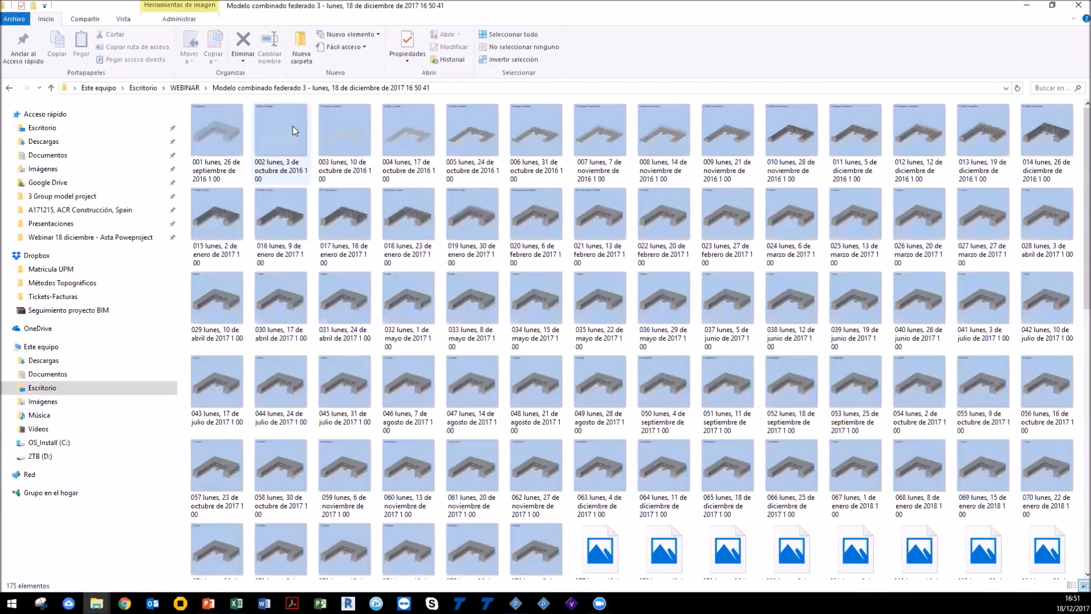
scroll(407, 362, "down", 5)
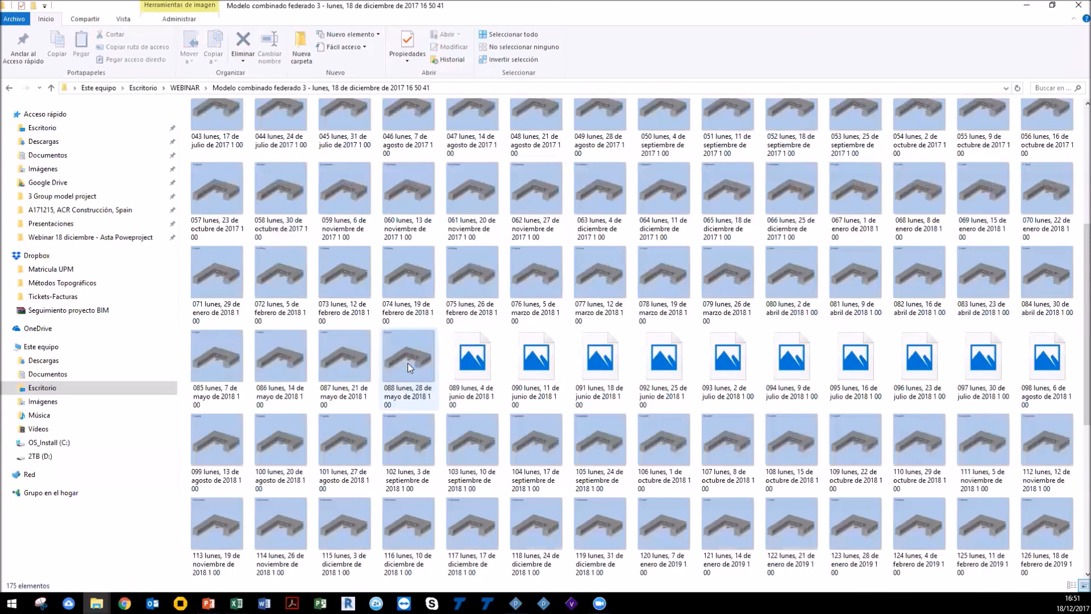
scroll(407, 362, "up", 5)
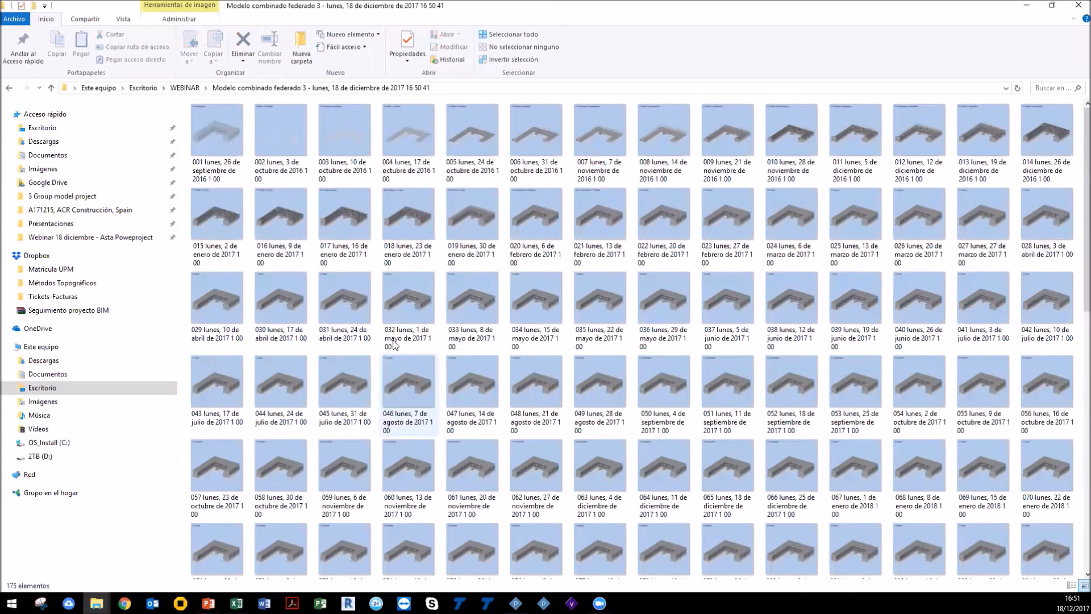
Step: Open the first flipbook image full-screen and step through the following images
double_click(240, 141)
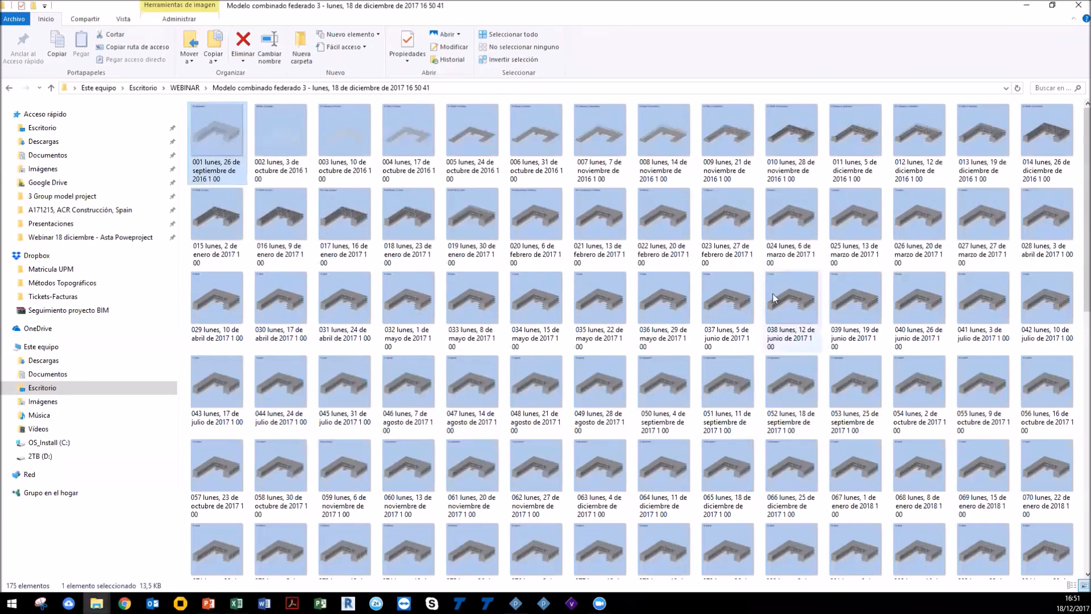
double_click(229, 137)
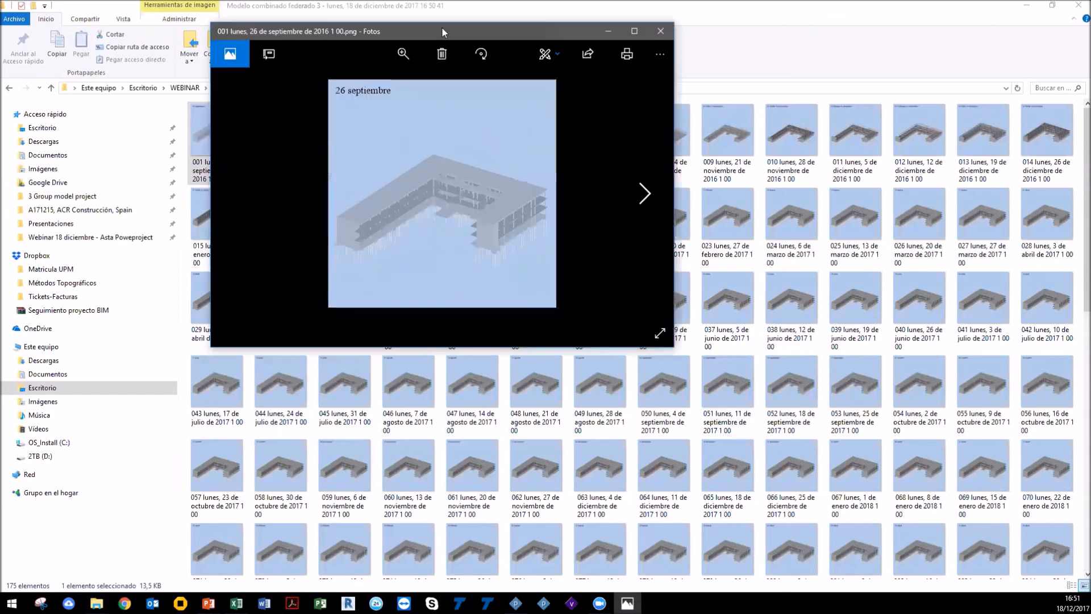
double_click(442, 27)
key("Right")
key("Right")
key("Right")
key("Right")
key("Right")
key("Right")
key("Right")
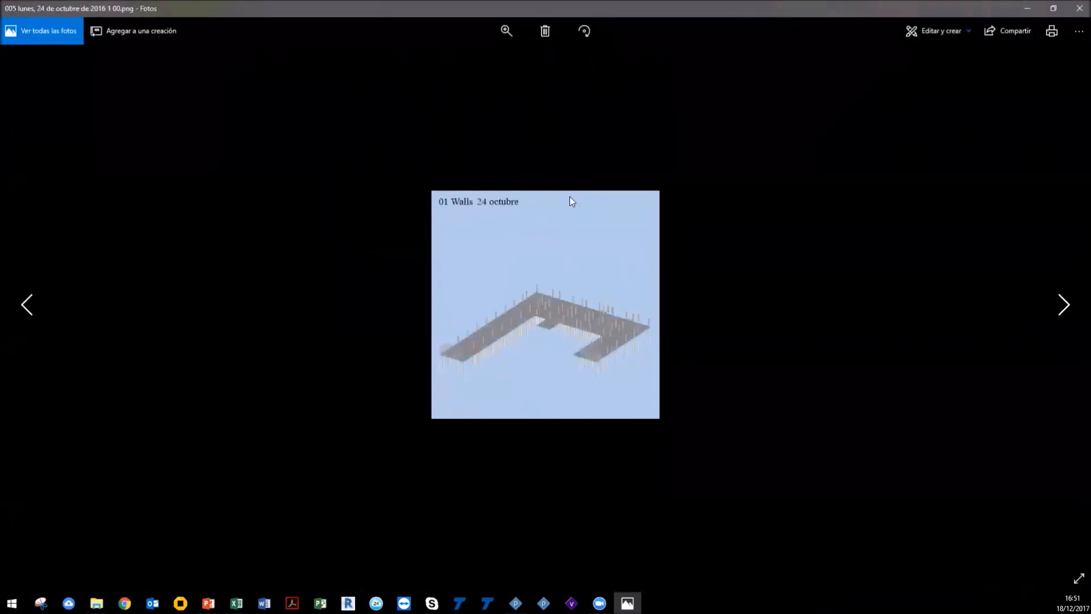
key("Right")
key("Right")
key("Right")
key("Right")
key("Right")
key("Right")
key("Right")
key("Right")
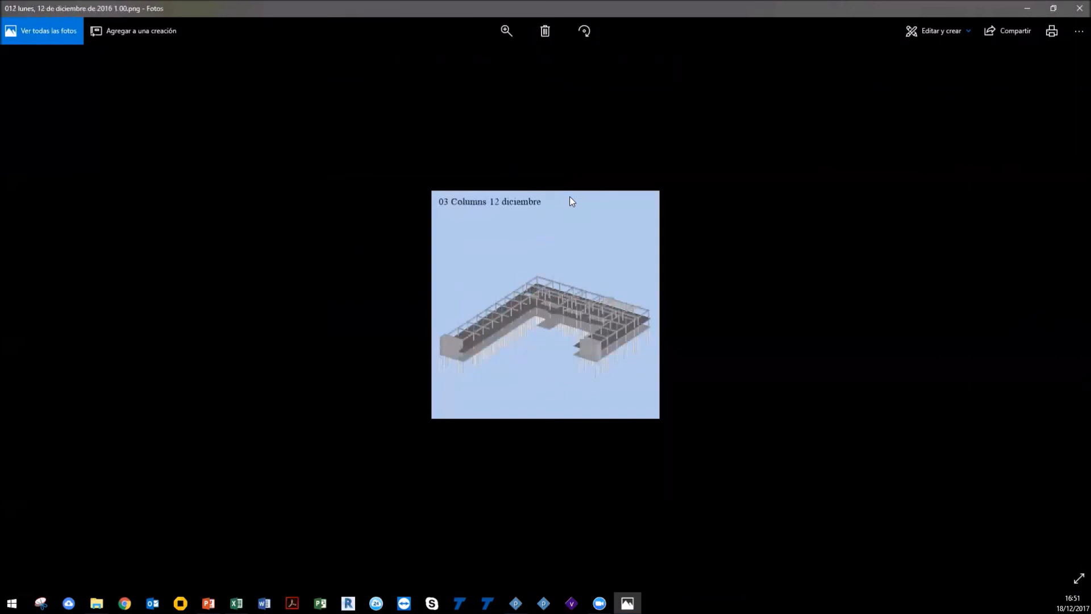
key("Right")
key("Right")
key("Right")
key("Right")
key("Right")
key("Right")
key("Right")
key("Right")
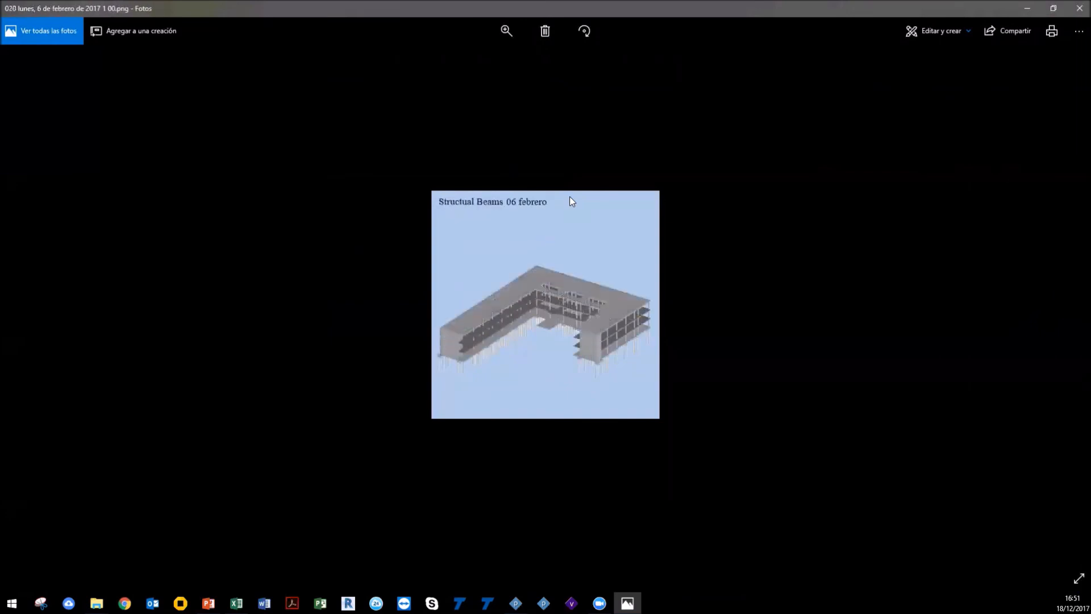
key("Right")
key("Right")
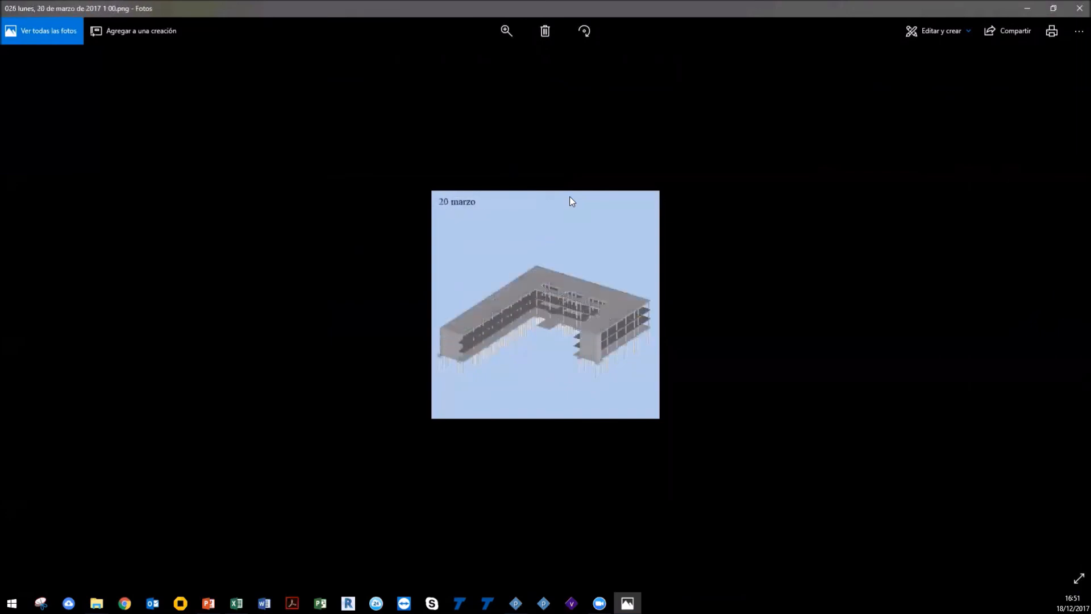
Step: Close the photo viewer and minimize the file window to return to the Powerproject schedule
left_click(1026, 7)
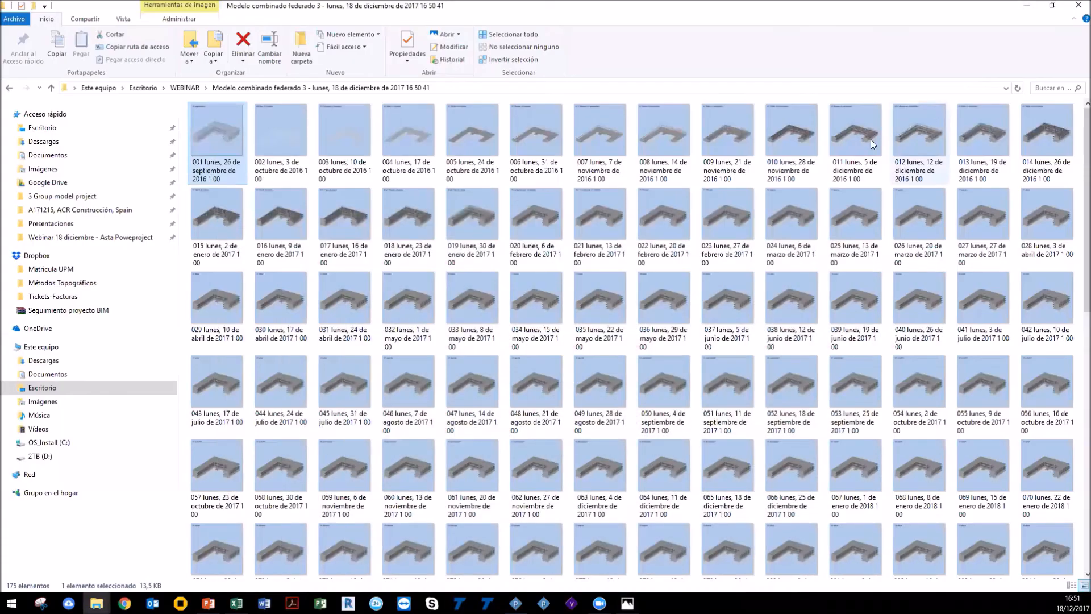
left_click(1025, 7)
left_click(696, 159)
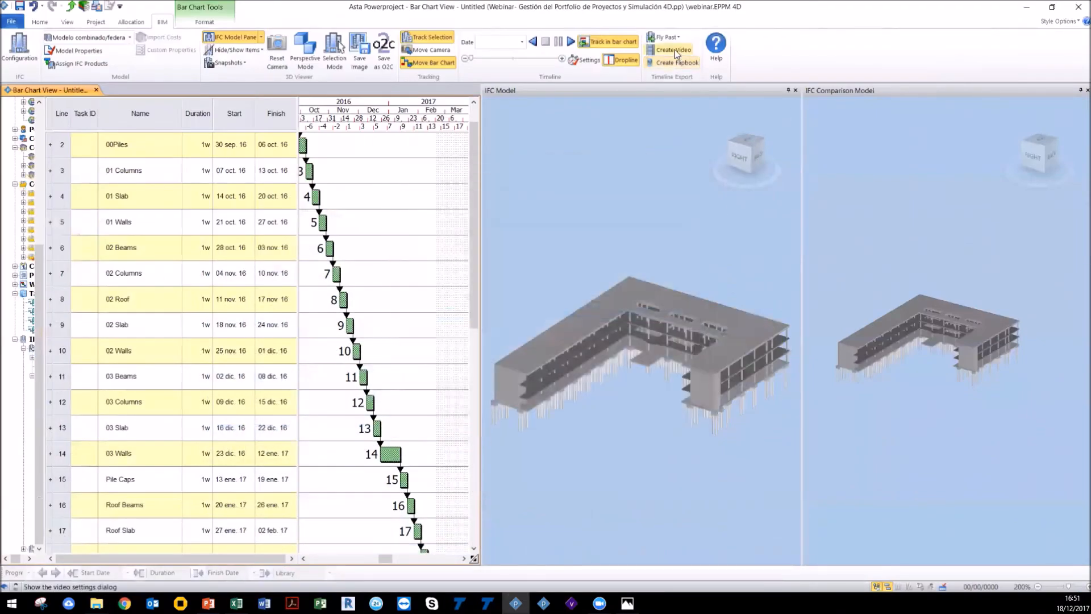
Step: Widen the project navigation pane beside the bar chart to show the IFC Products searches
scroll(635, 350, "down", 2)
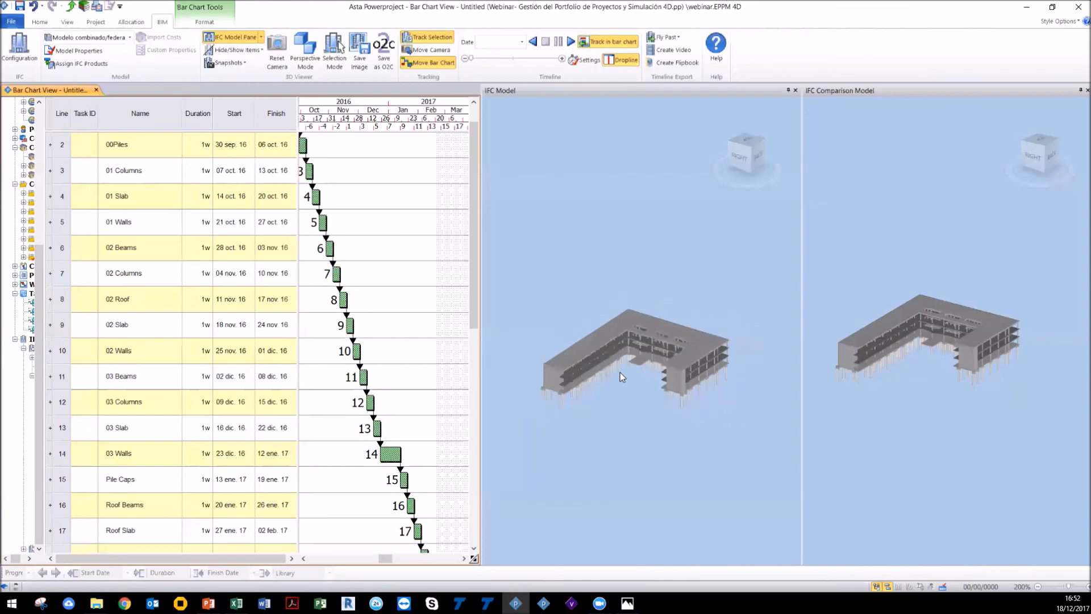
scroll(619, 373, "up", 1)
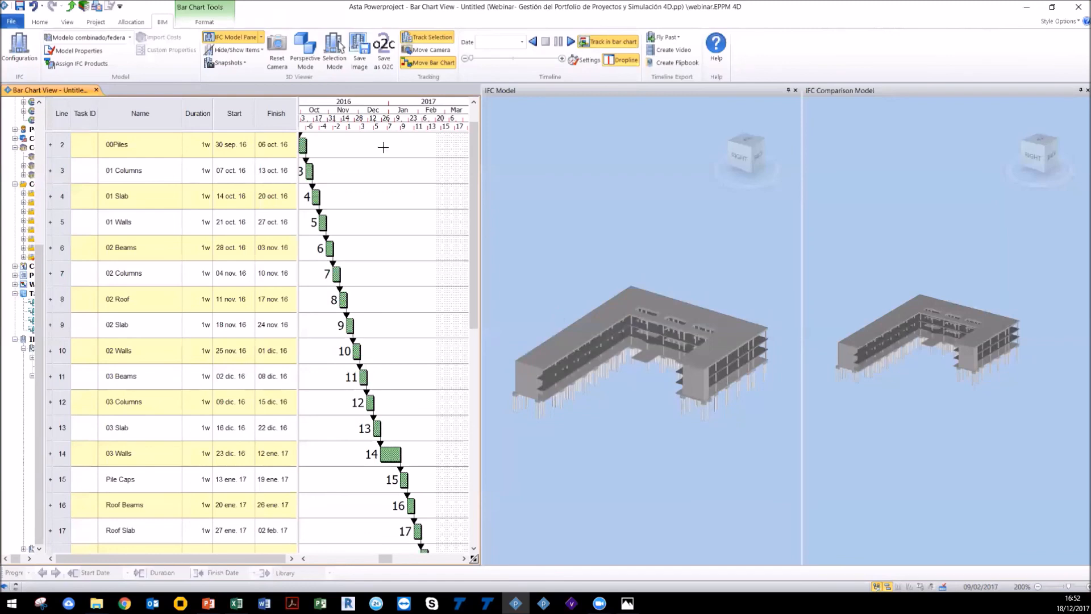
left_click(104, 23)
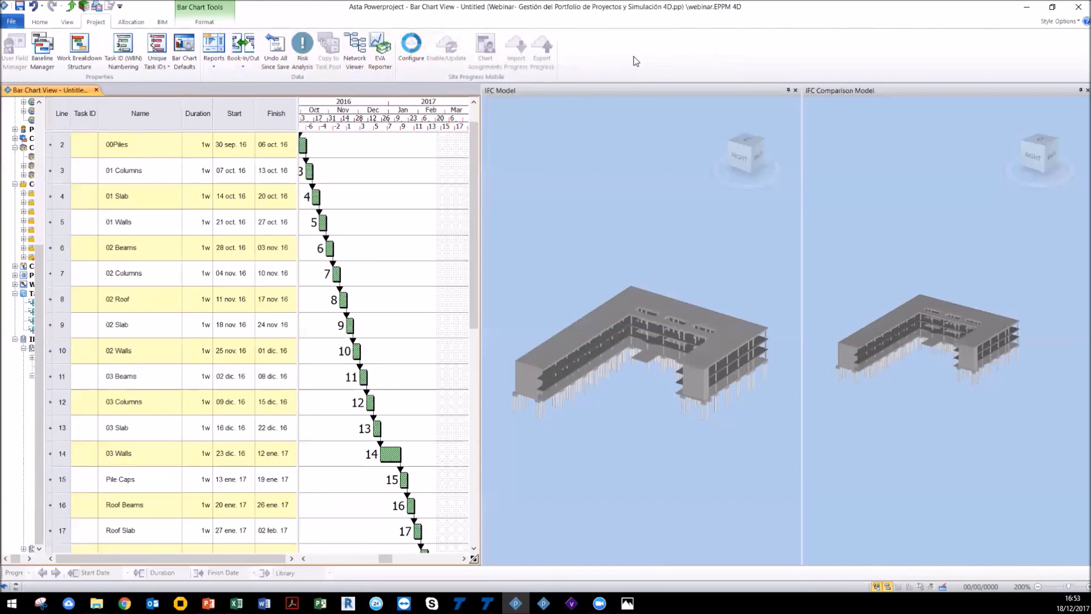
scroll(634, 59, "up", 1)
scroll(642, 199, "up", 1)
scroll(643, 203, "down", 2)
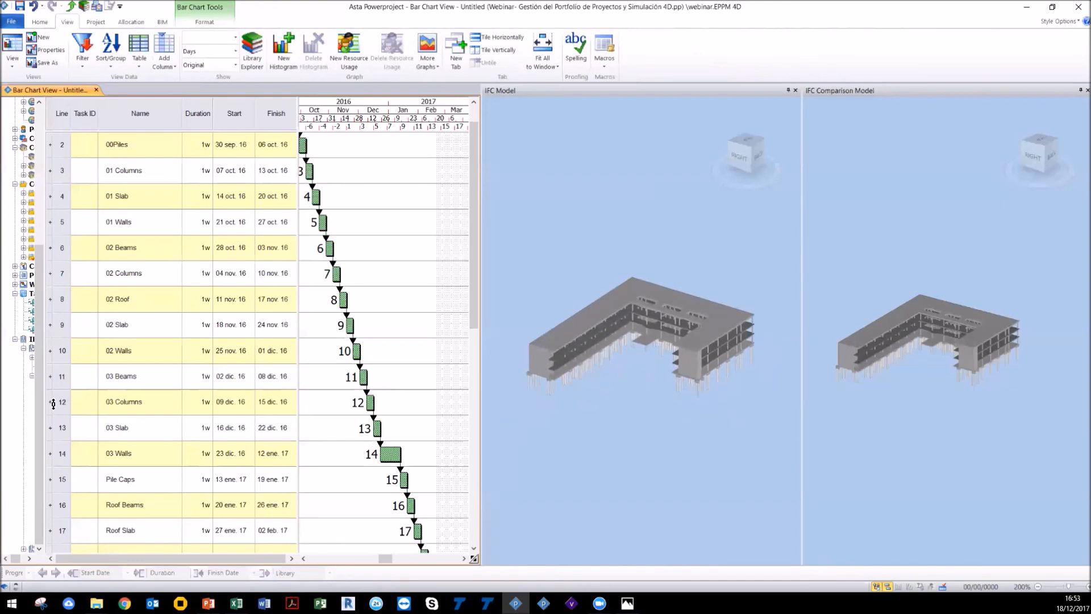
left_click_drag(44, 395, 137, 394)
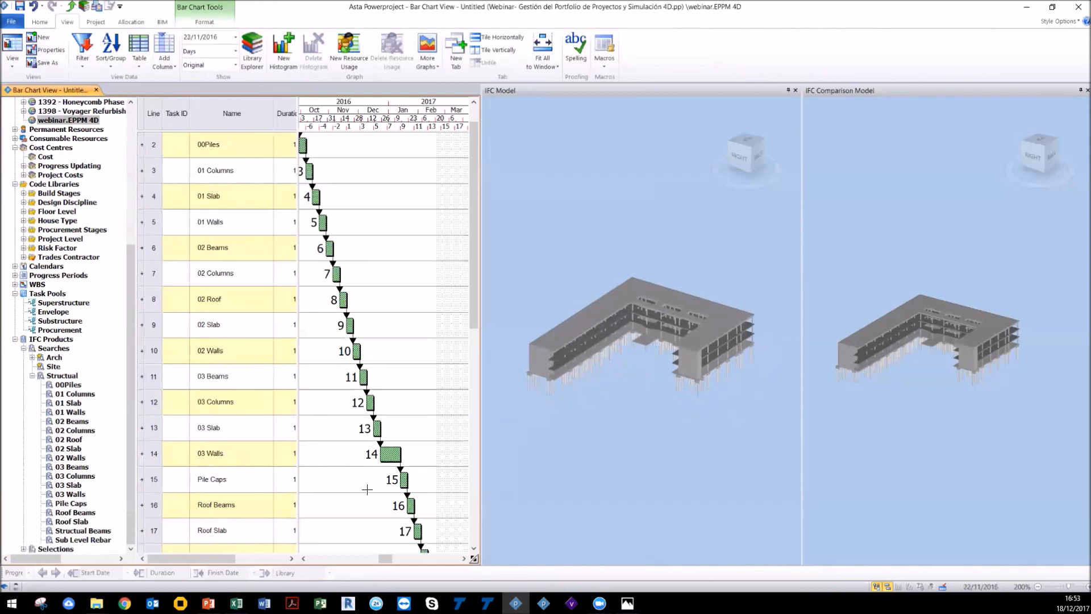
Step: Try to open the recent Large Bridge before with splits baseline project from the taskbar
left_click_drag(670, 418, 662, 394)
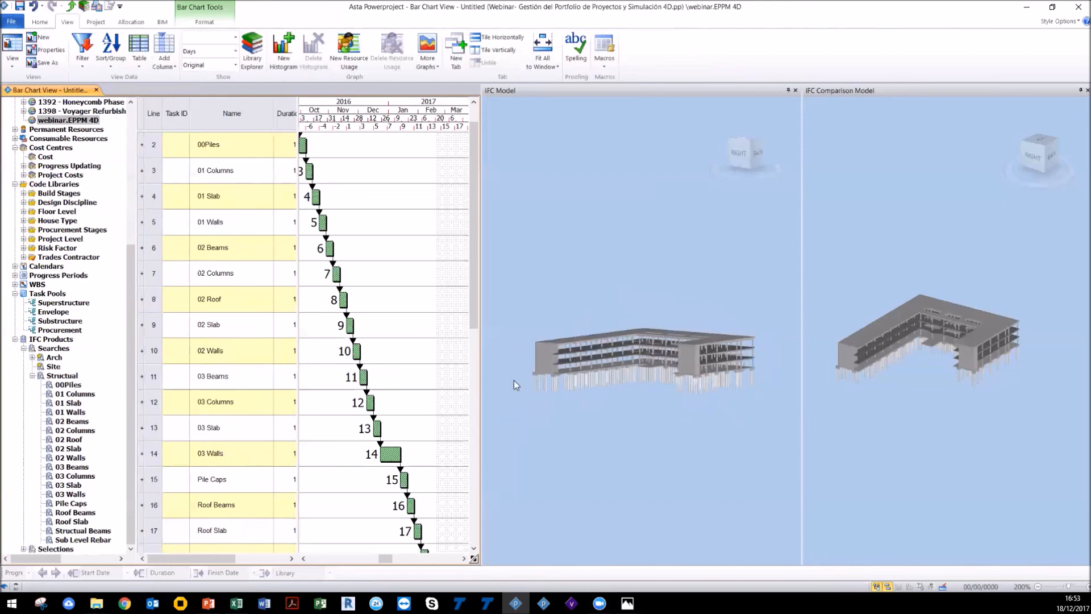
left_click_drag(752, 385, 758, 421)
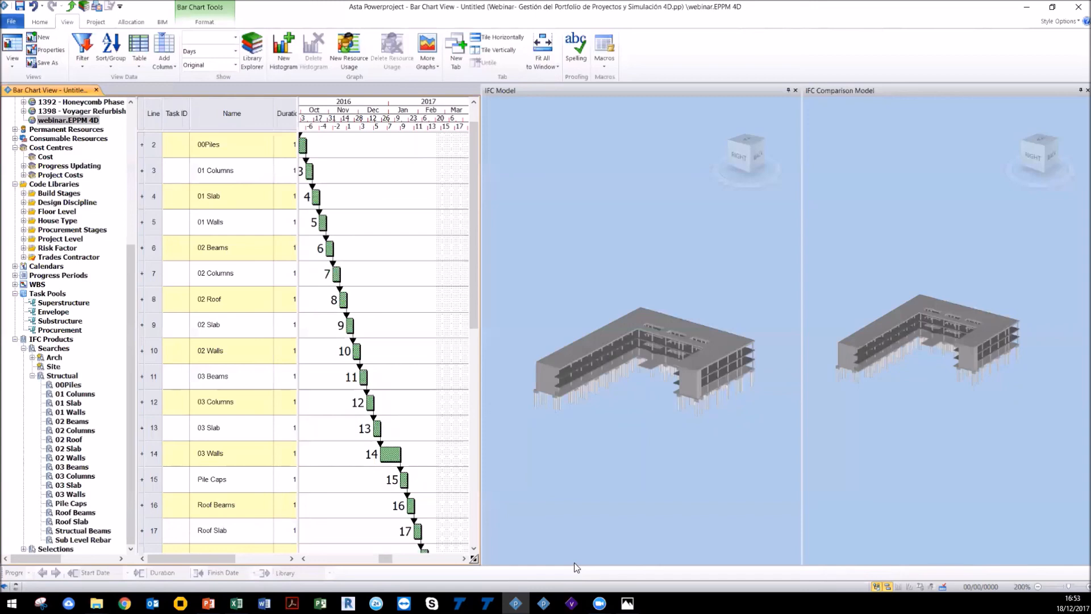
left_click(543, 604)
right_click(543, 604)
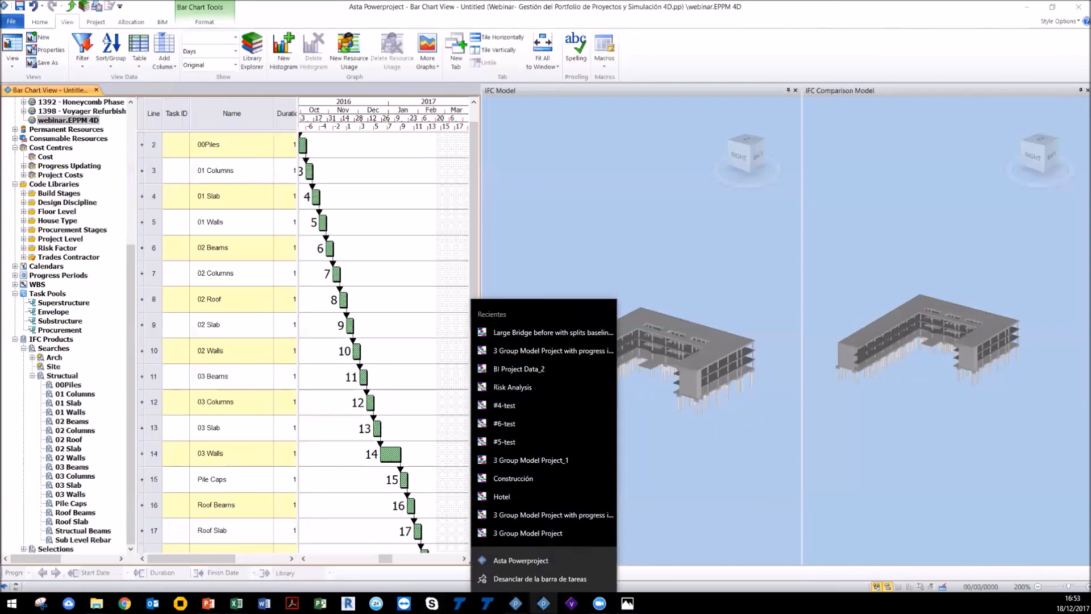
left_click(555, 332)
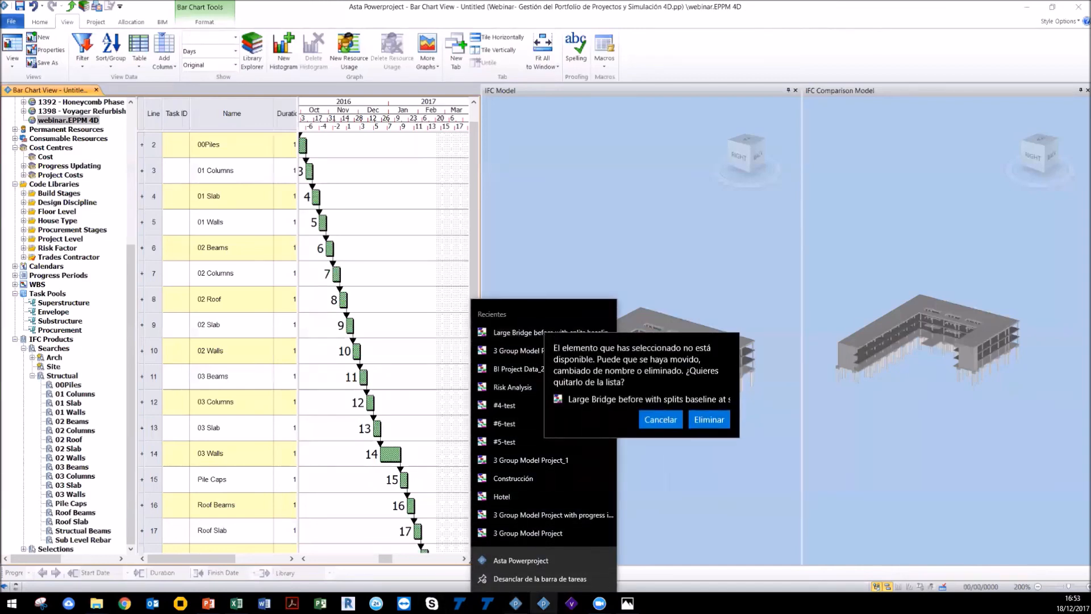
left_click(668, 419)
left_click(680, 466)
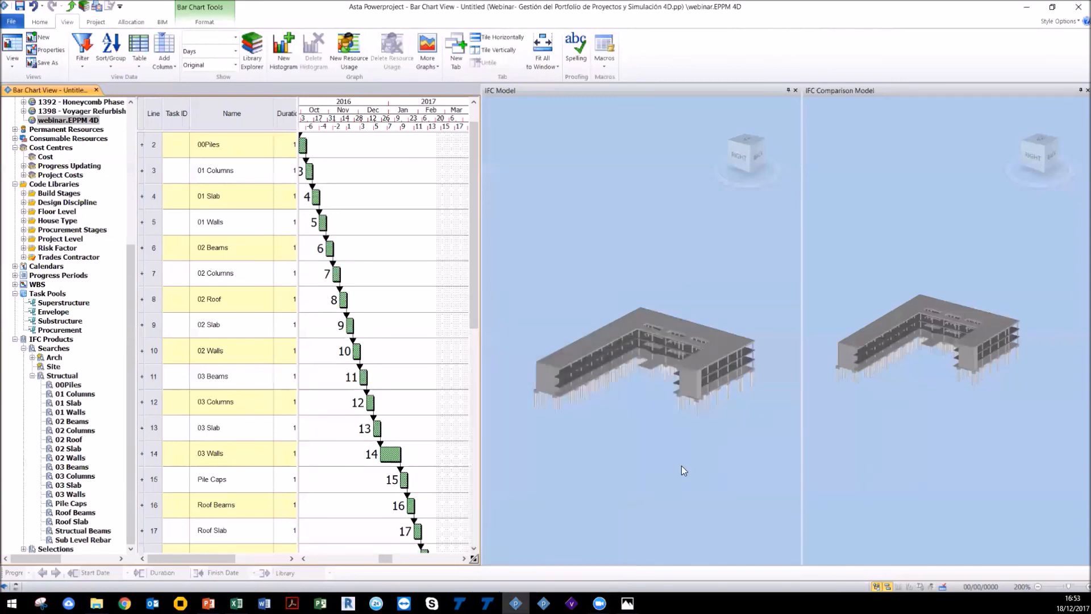
Step: Scroll the project tree to the top and widen the pane to show the full portfolio project names
scroll(681, 465, "up", 3)
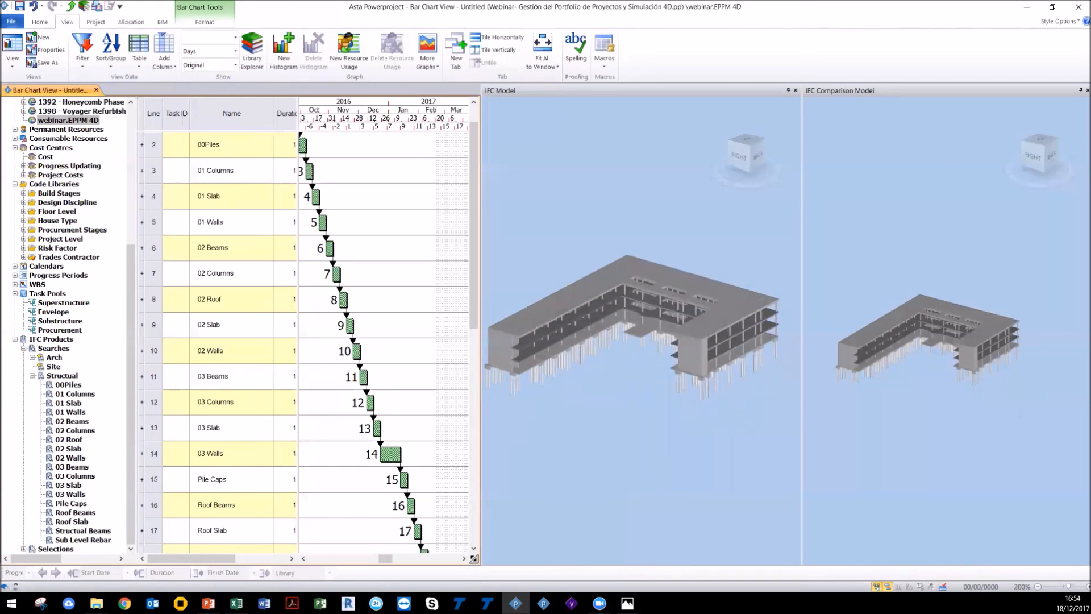
scroll(684, 357, "up", 2)
scroll(664, 406, "down", 3)
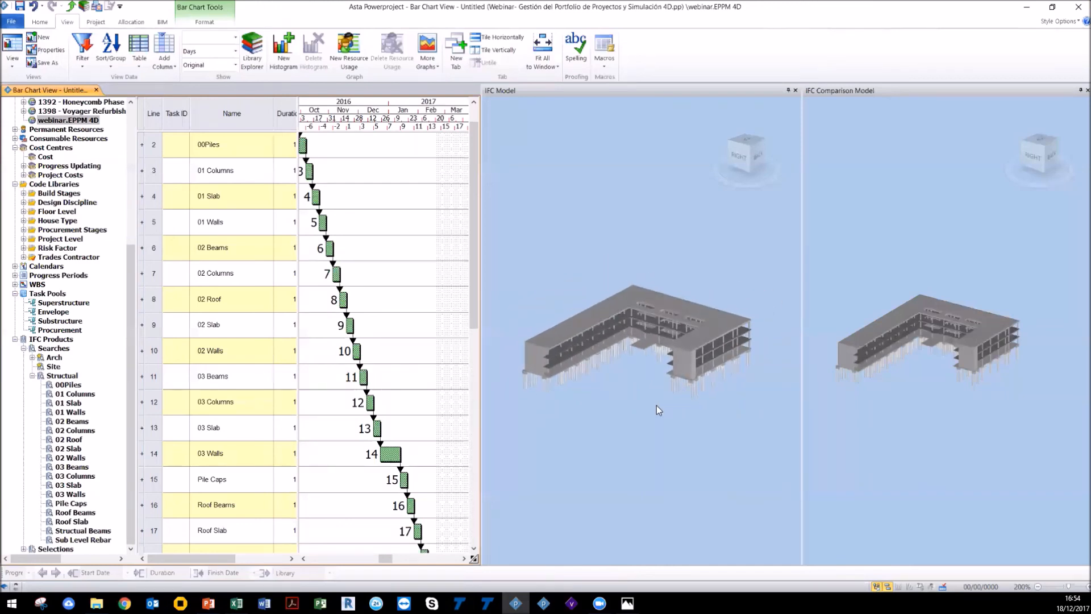
scroll(656, 405, "up", 1)
left_click(124, 311)
left_click_drag(130, 293, 136, 169)
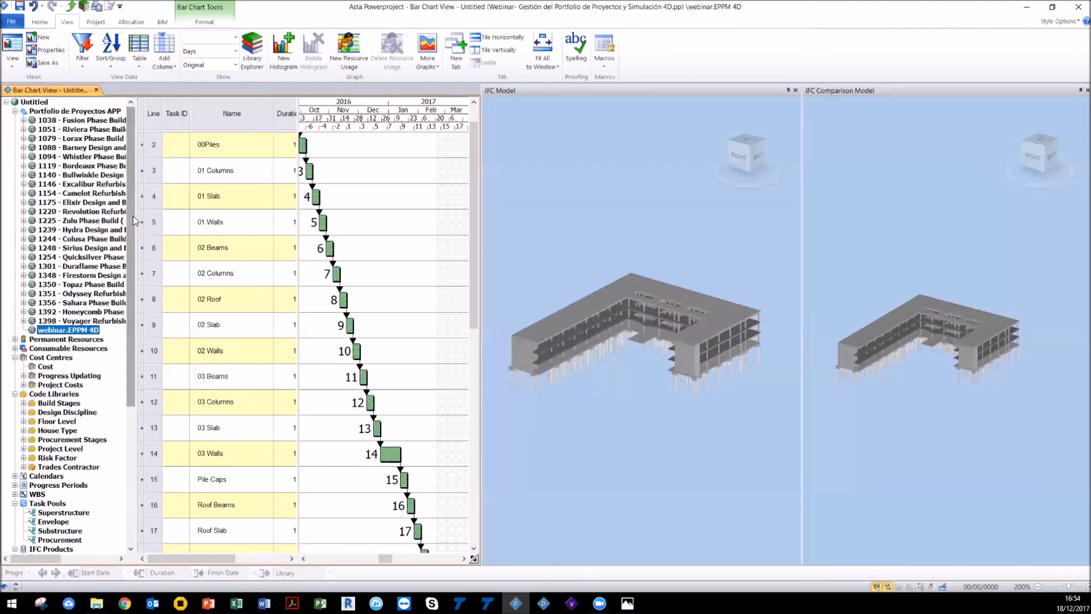
left_click_drag(138, 221, 261, 222)
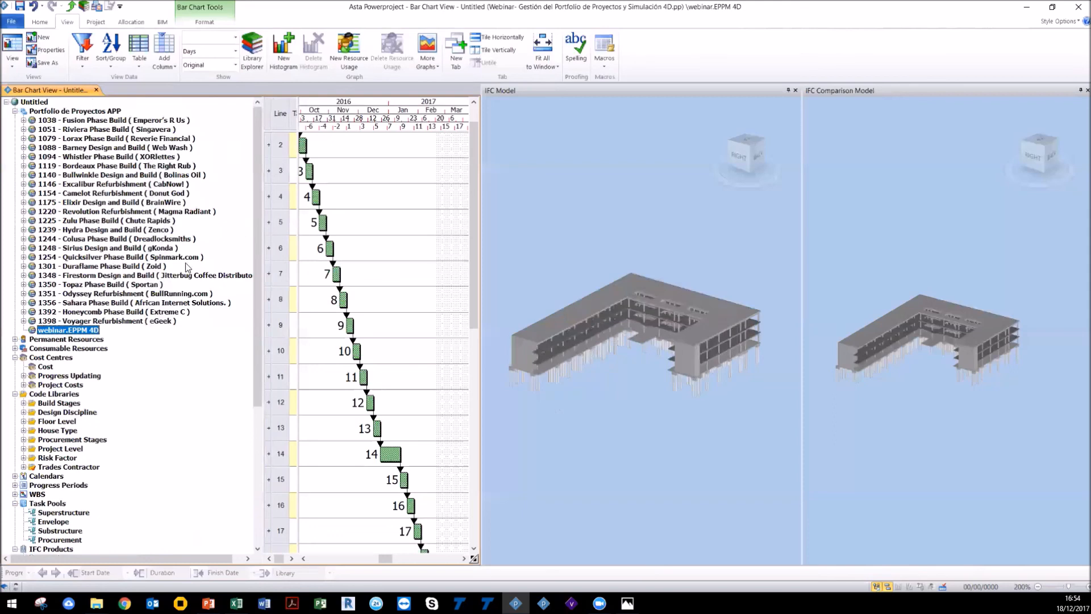
scroll(717, 438, "down", 2)
scroll(717, 440, "up", 2)
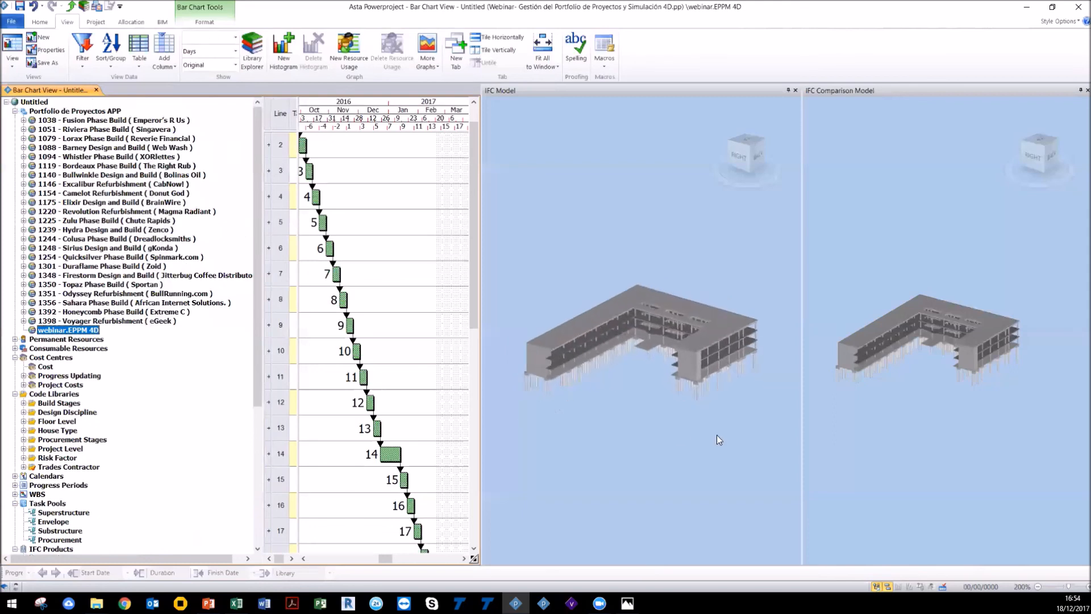